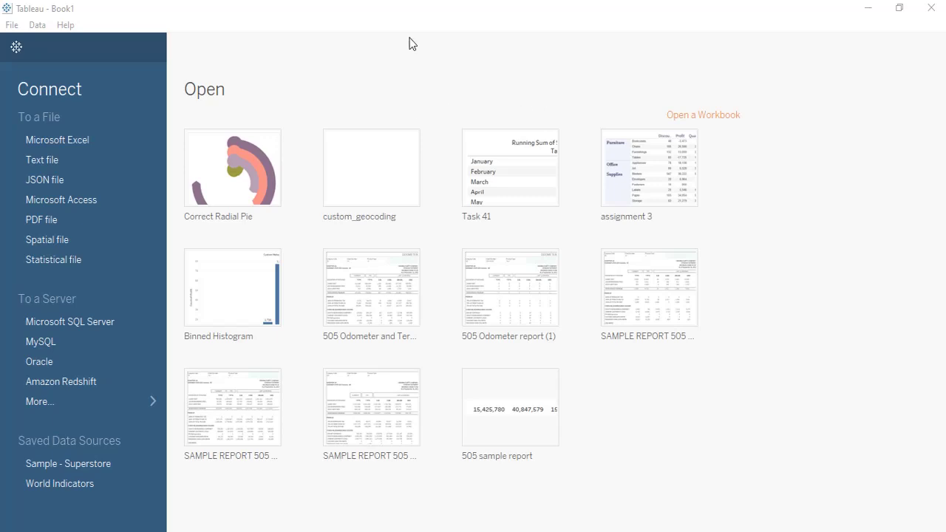
- Connect to the Sample - Superstore.xls Excel file and add the Orders sheet to the data source
left_click(92, 146)
left_click(176, 137)
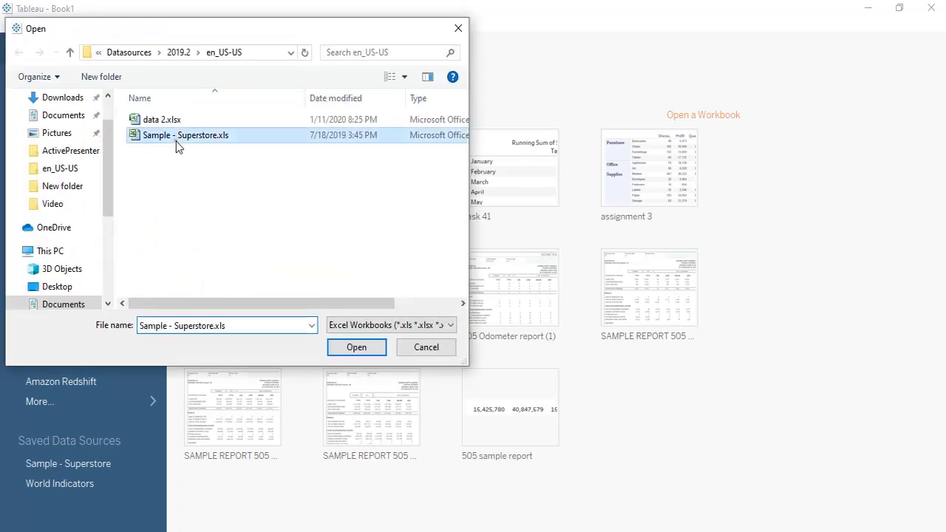
left_click(356, 348)
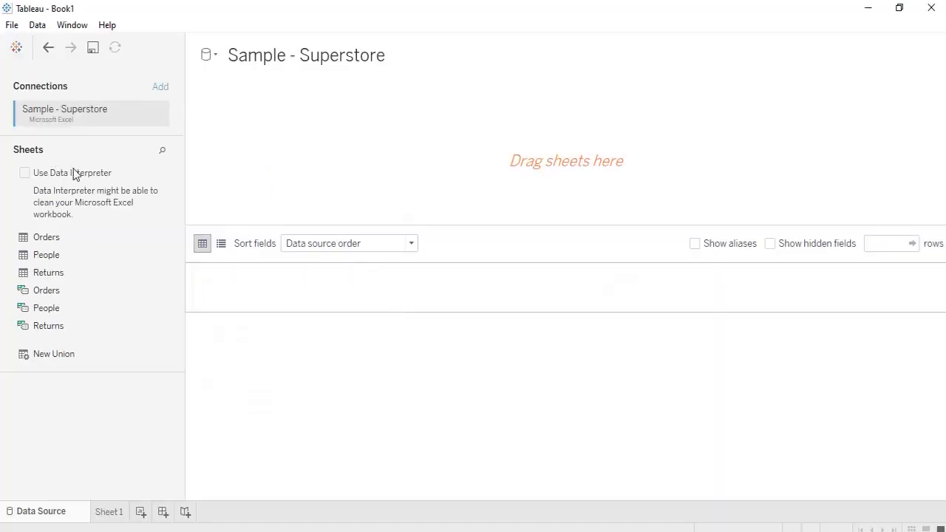
left_click_drag(47, 238, 335, 185)
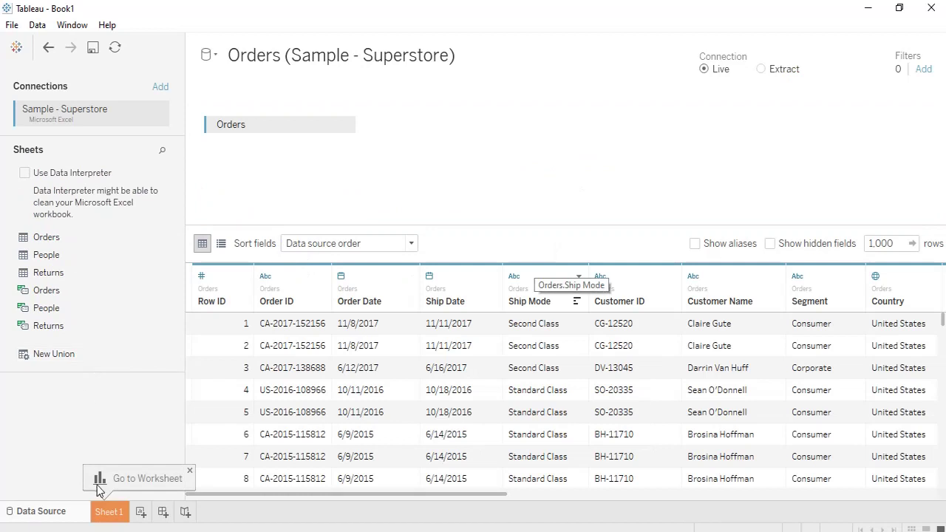
- On Sheet 1, start a new parameter from the Discount measure and name it "Number parameter"
left_click(108, 512)
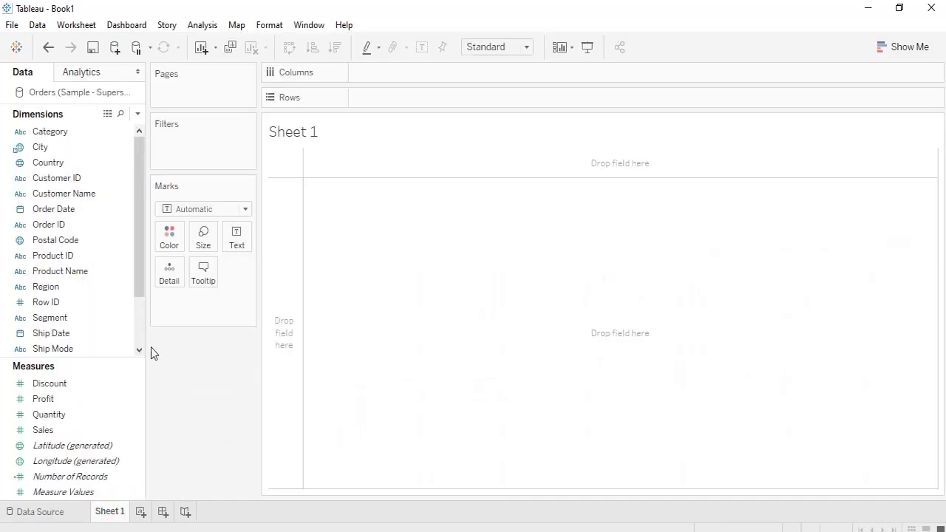
left_click(25, 382)
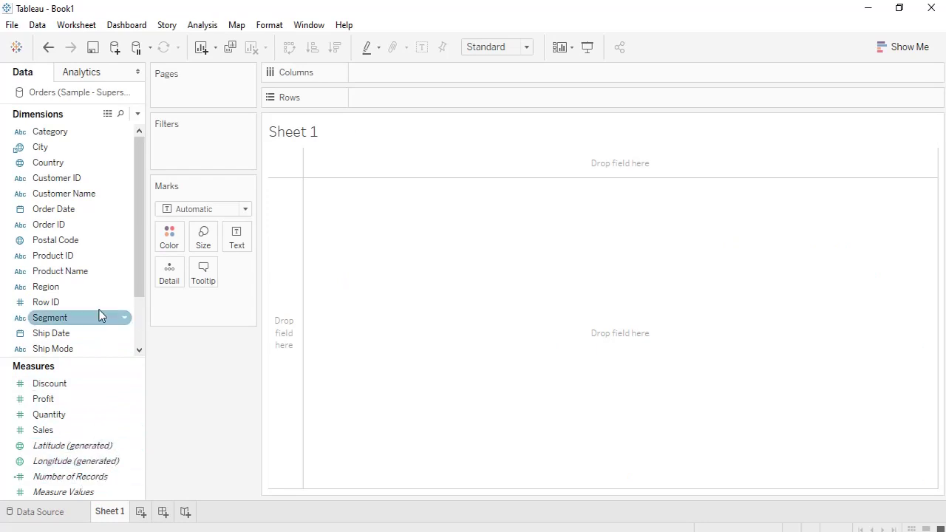
right_click(65, 383)
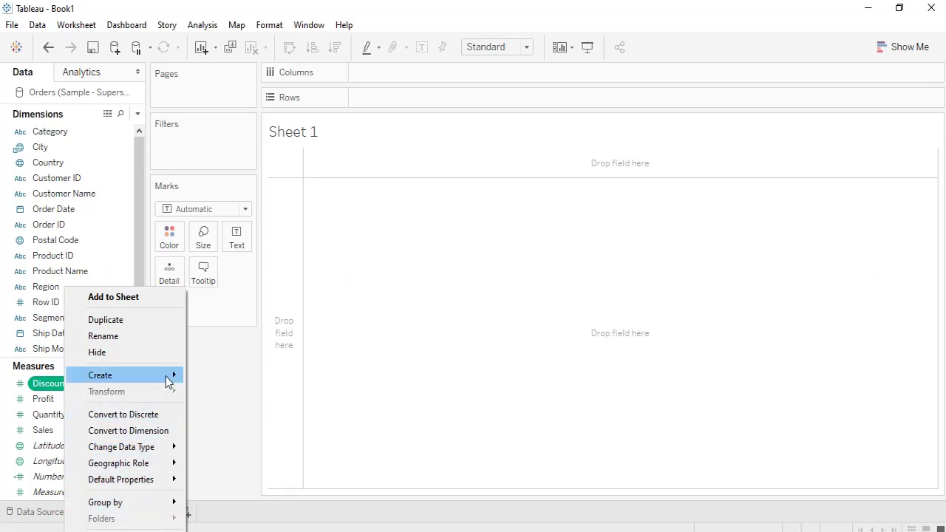
mouse_move(169, 377)
left_click(231, 426)
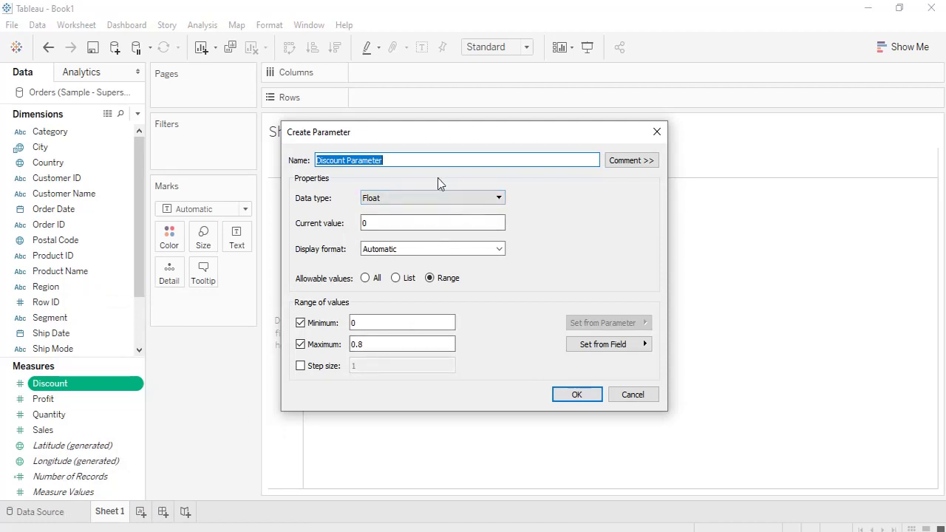
key("BackSpace")
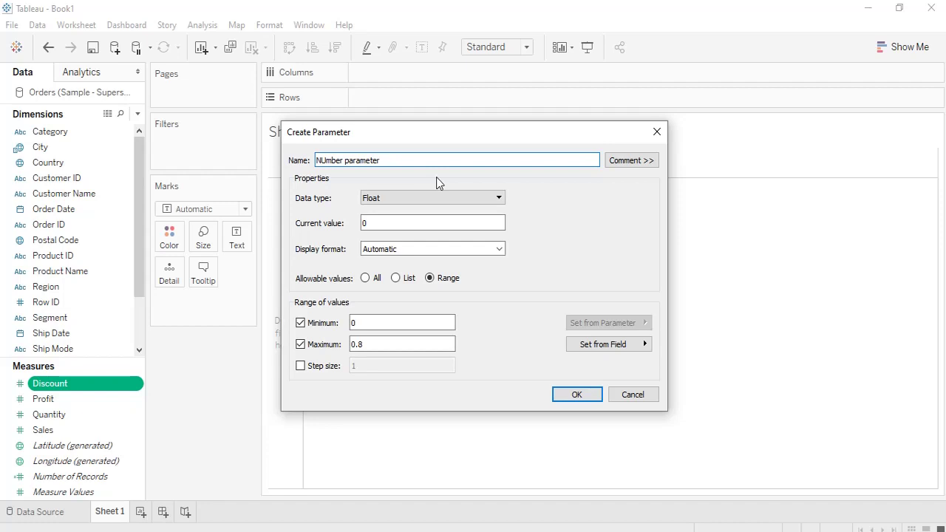
key("BackSpace")
type("u")
- Try the String data type with a list of allowable values, and the Integer data type with a range
left_click(440, 198)
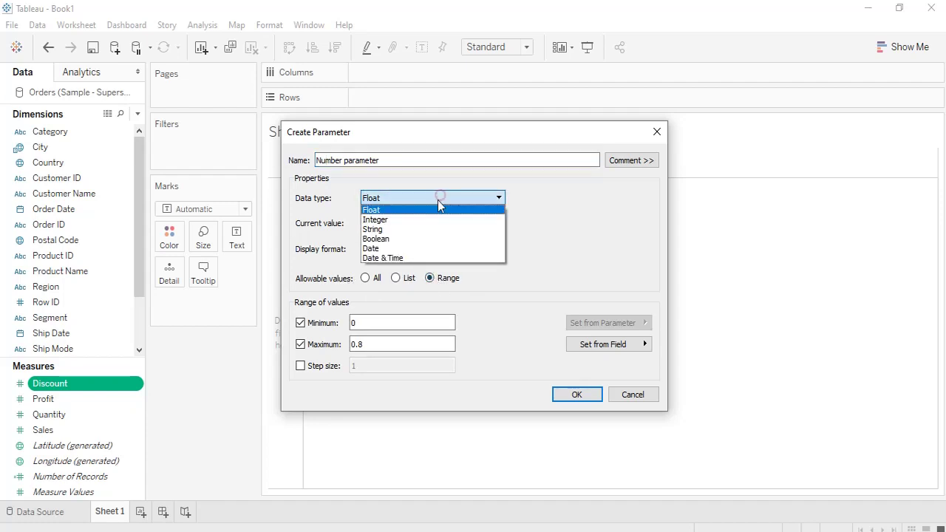
left_click(392, 229)
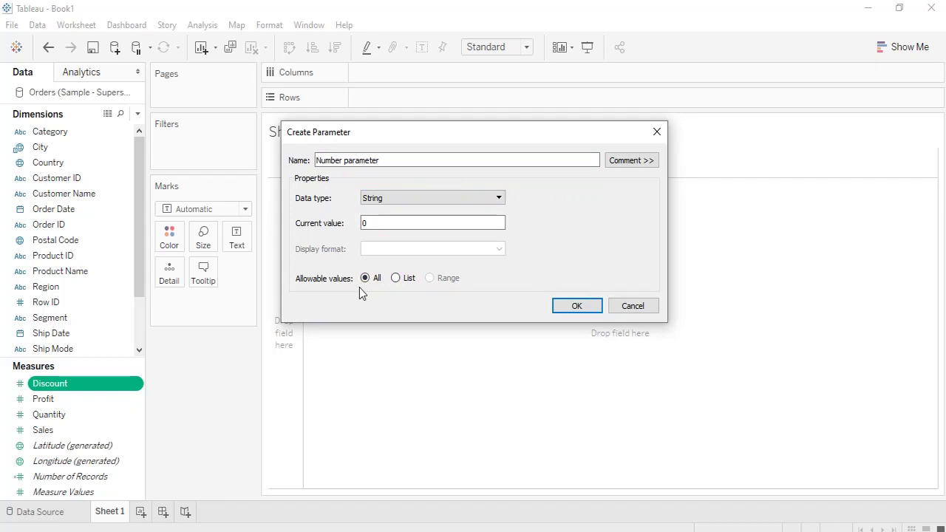
left_click(396, 278)
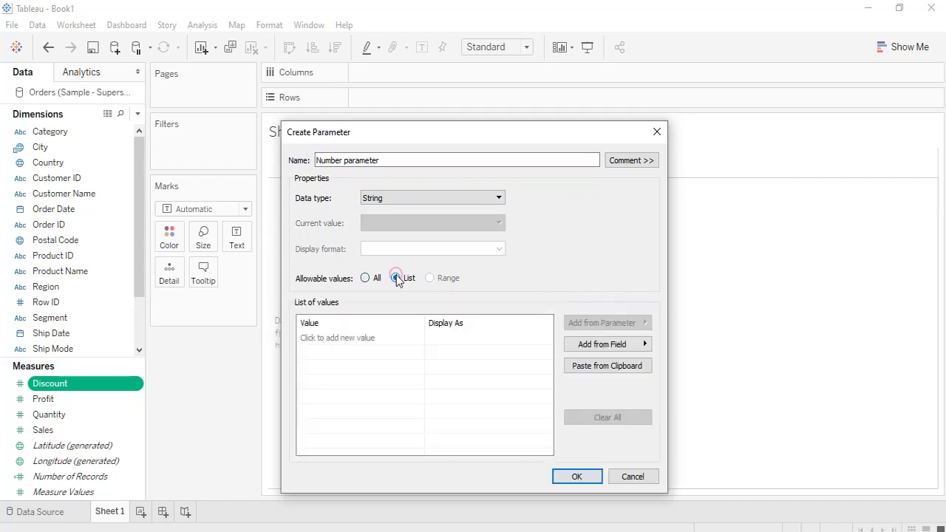
left_click(360, 337)
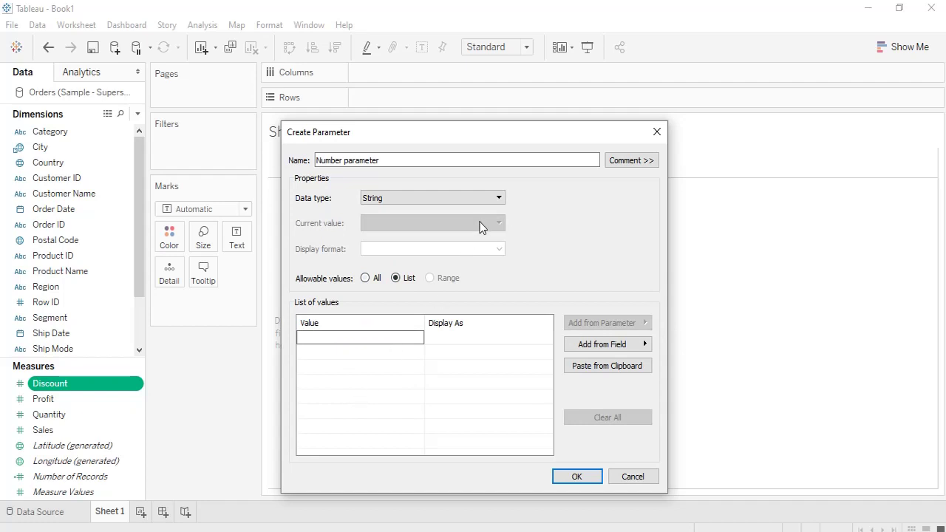
left_click(486, 202)
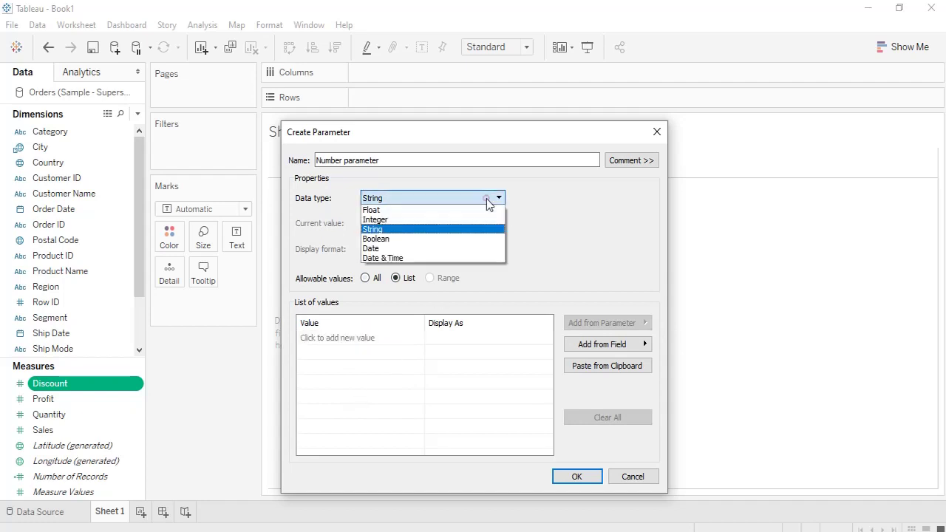
left_click(391, 217)
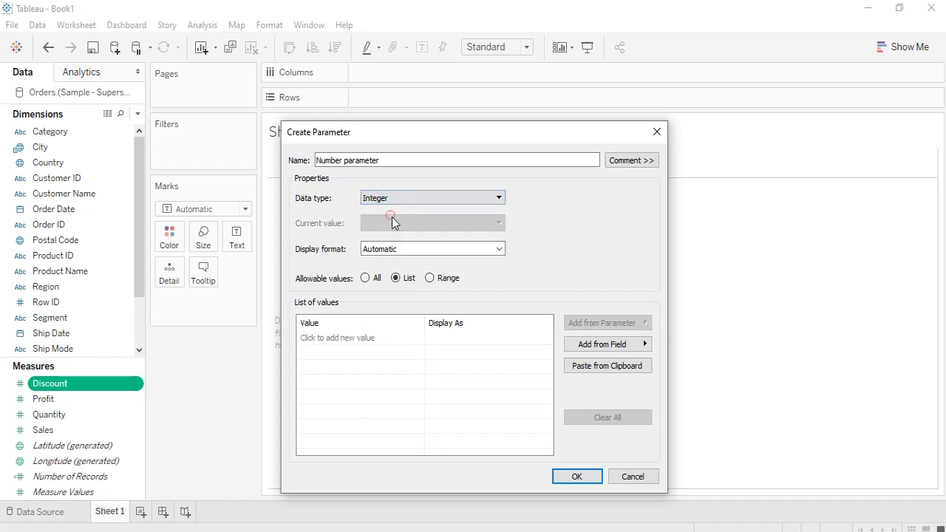
left_click(429, 277)
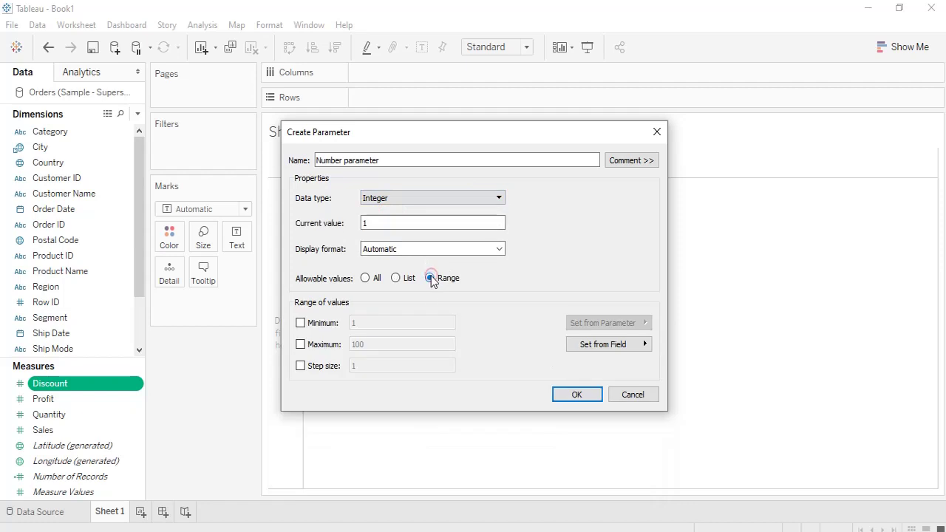
left_click(388, 354)
- Set the parameter's data type to Float, allow all values, and create the parameter
left_click(432, 199)
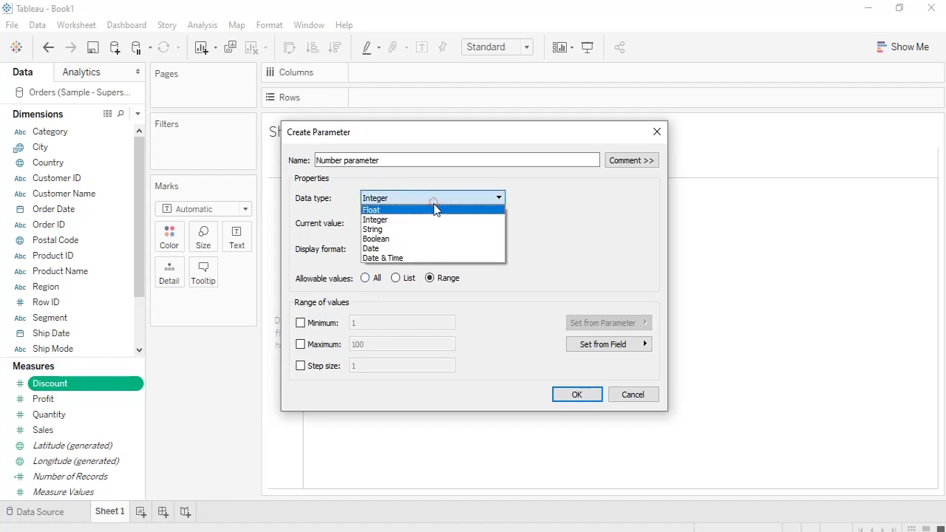
left_click(393, 210)
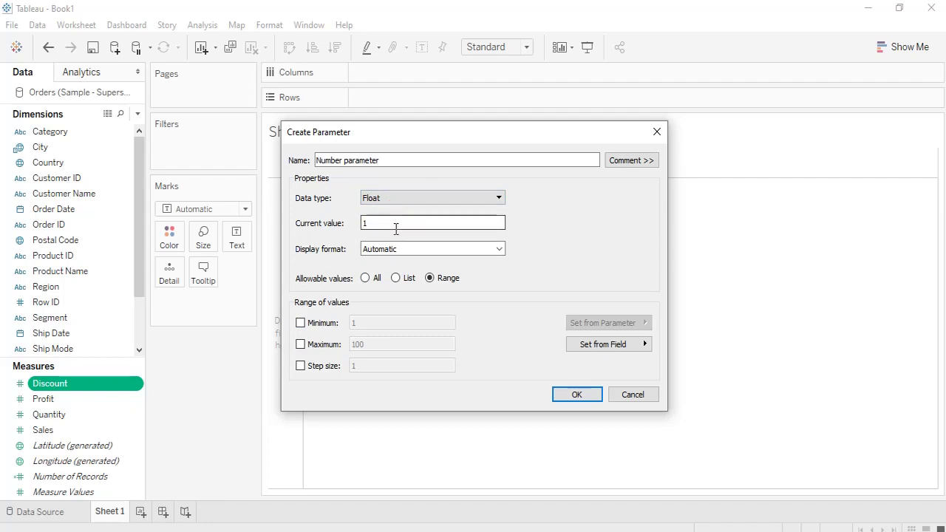
left_click(366, 280)
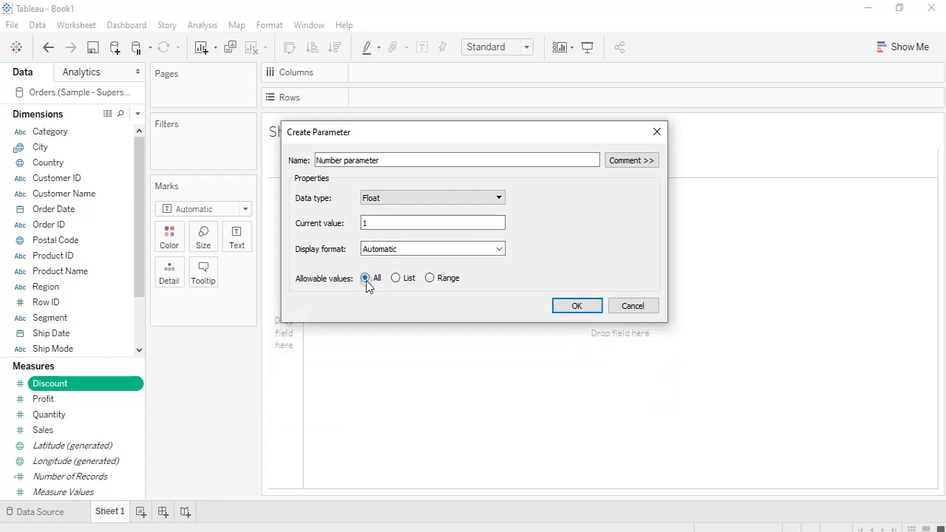
left_click(570, 307)
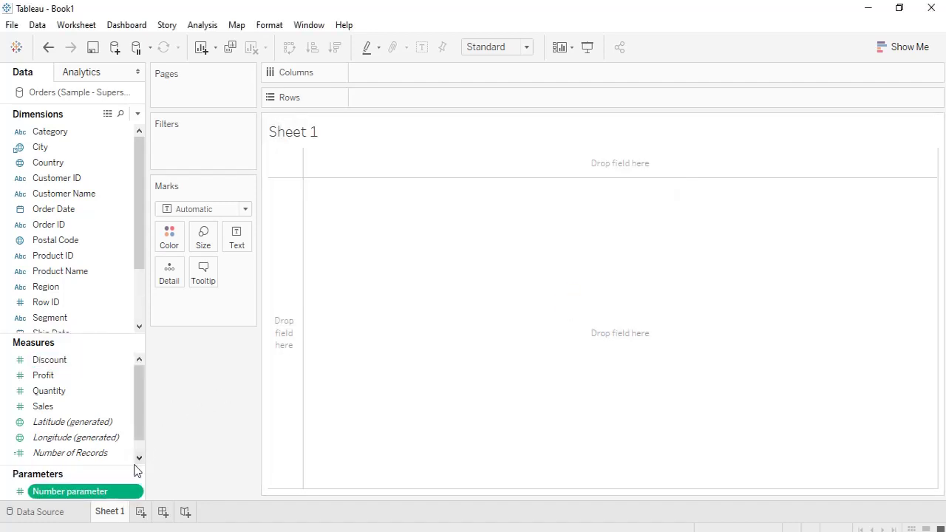
- Show the Number parameter control with its value set to 14.3, and try to place the parameter on Rows
right_click(135, 491)
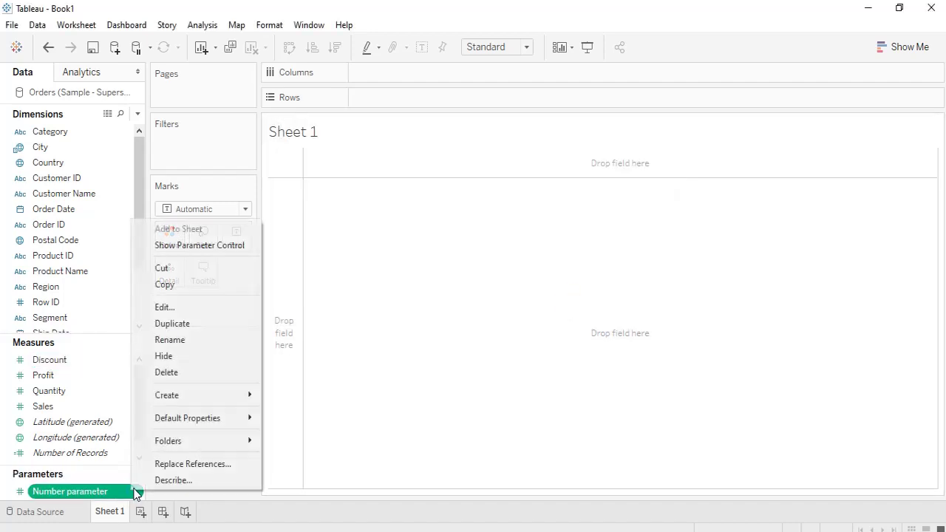
left_click(228, 251)
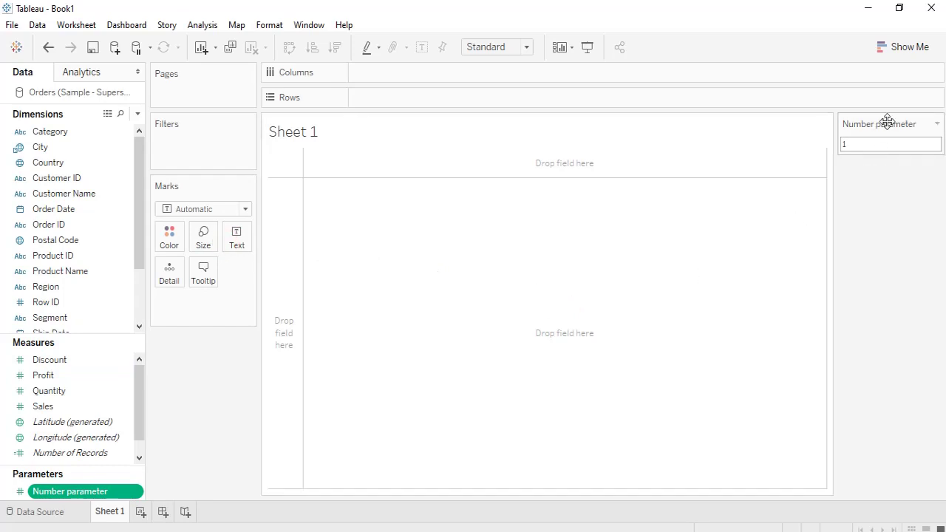
left_click(864, 145)
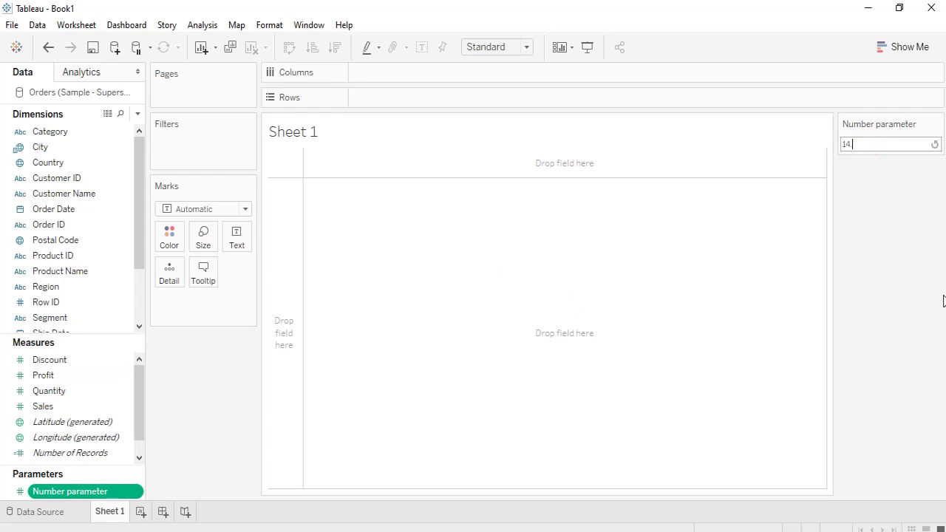
key("Return")
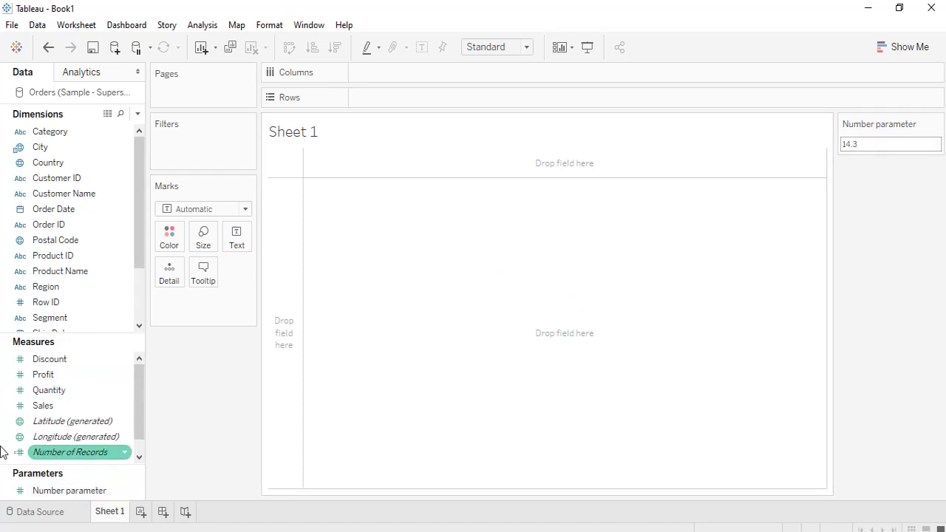
left_click_drag(61, 491, 407, 102)
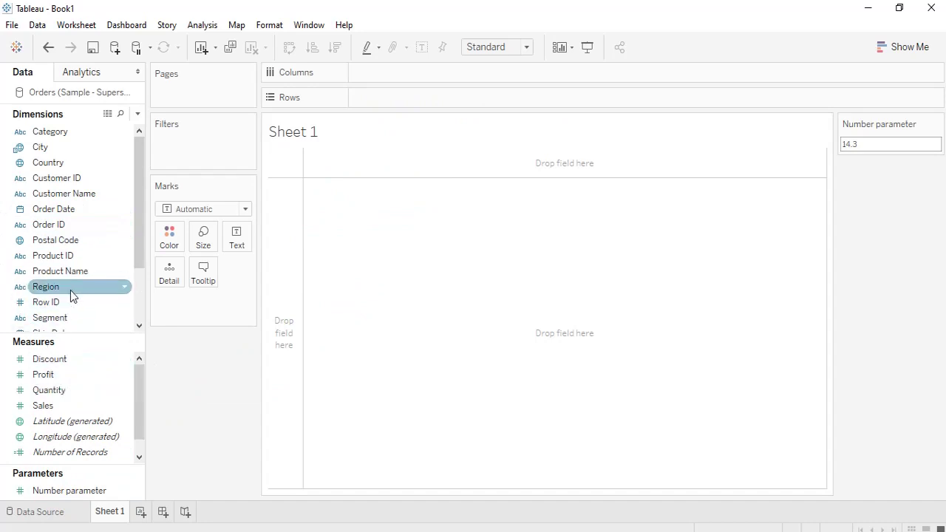
- Create a calculated field from the Profit measure, replacing its formula with [Number parameter]
left_click(68, 368)
right_click(69, 368)
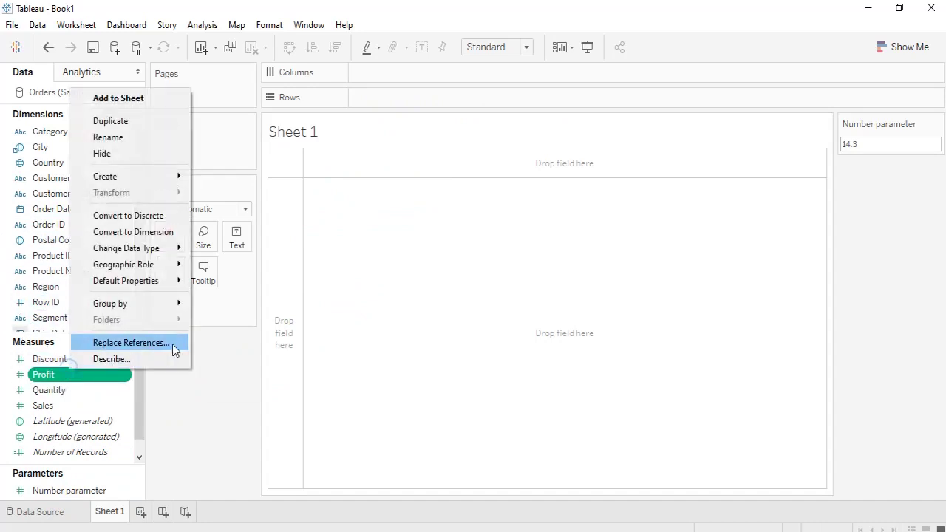
mouse_move(159, 175)
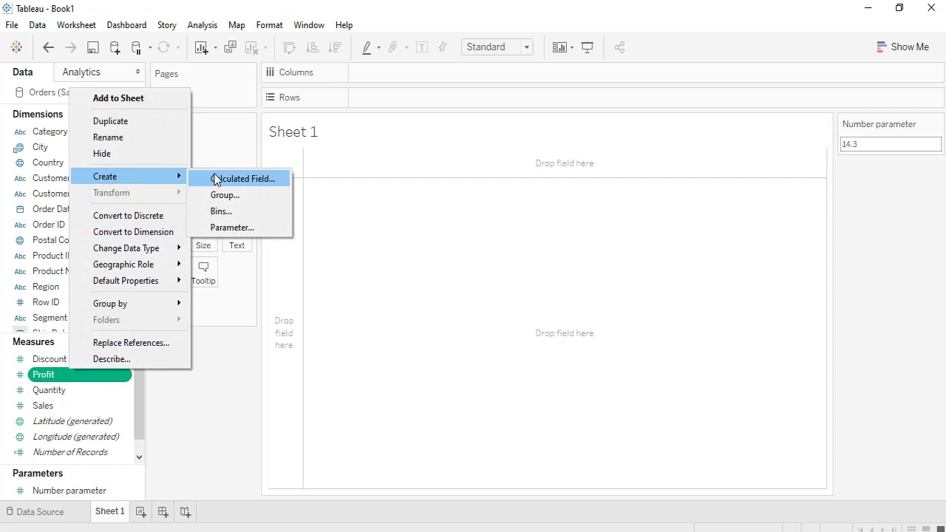
left_click(216, 179)
left_click(246, 264)
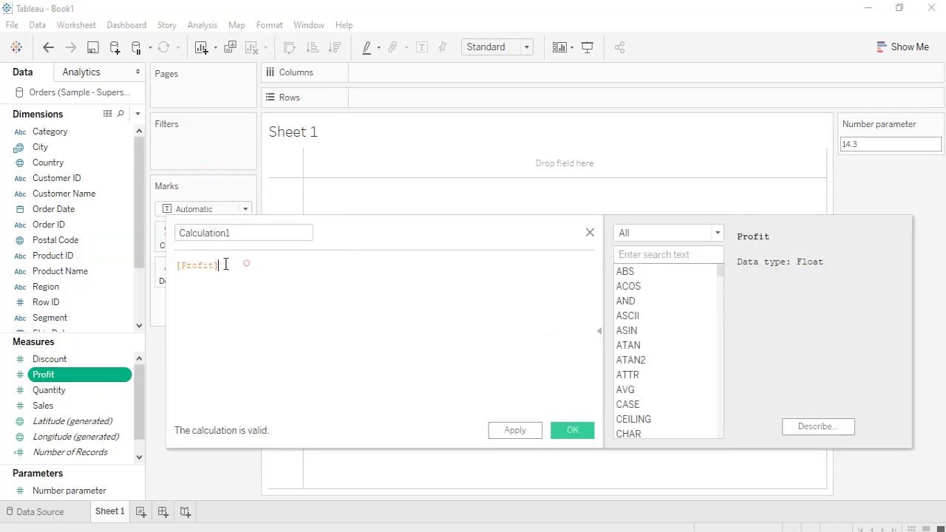
double_click(225, 264)
key("BackSpace")
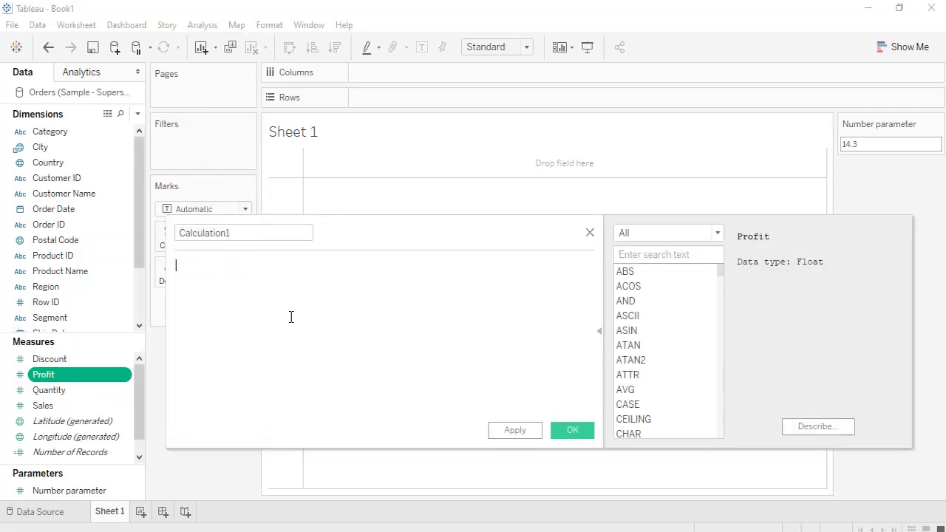
type("num")
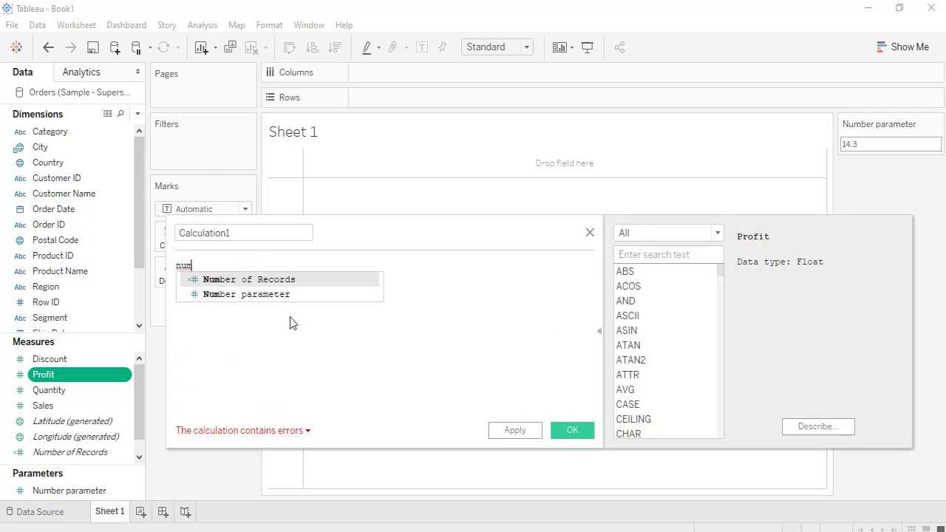
key("Down")
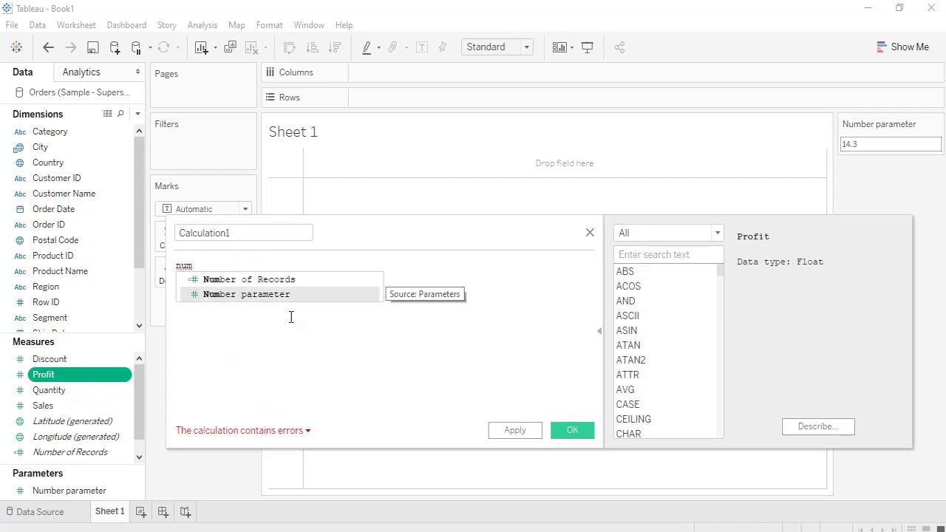
key("Return")
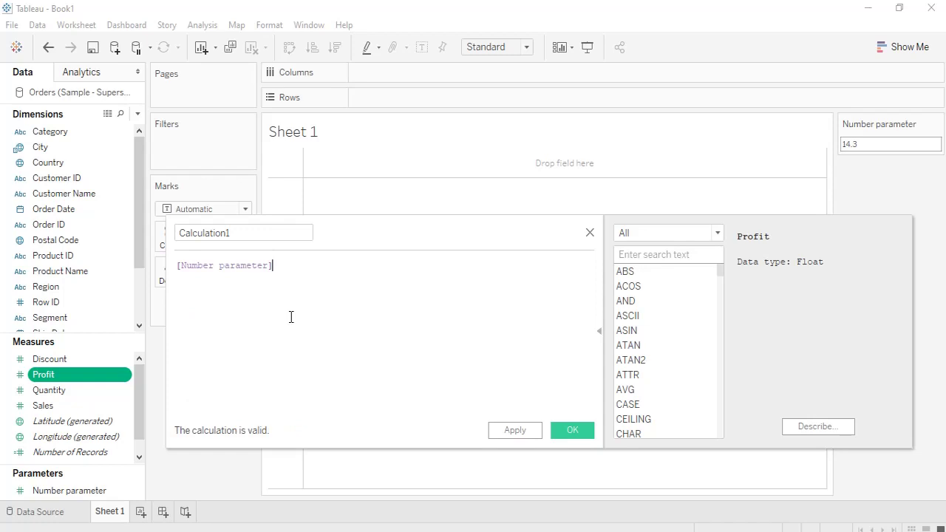
left_click(515, 430)
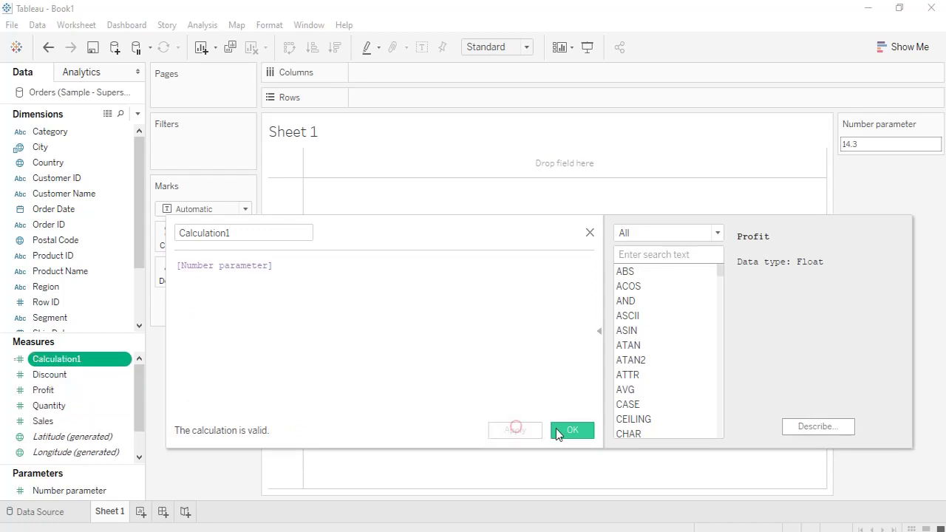
left_click(558, 429)
- Place the Calculation1 measure on Columns and remove it from Rows
left_click_drag(83, 362, 410, 133)
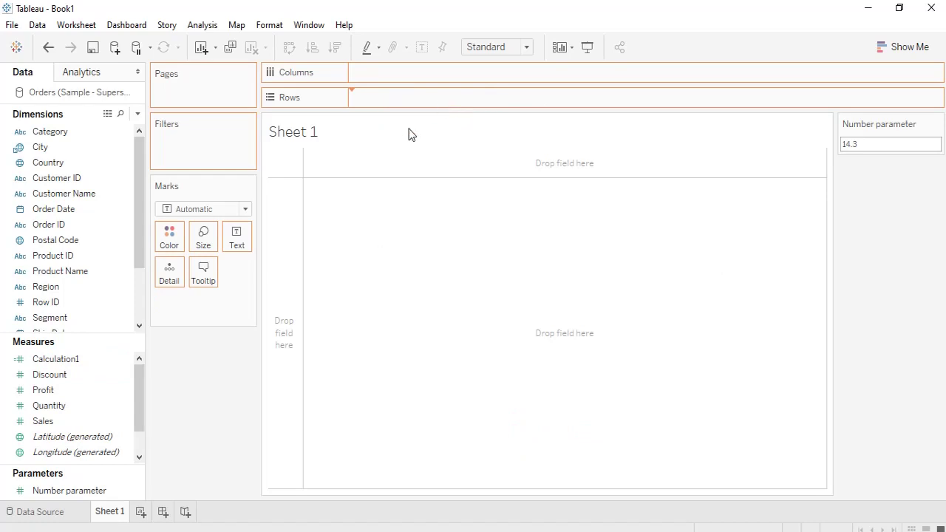
double_click(56, 358)
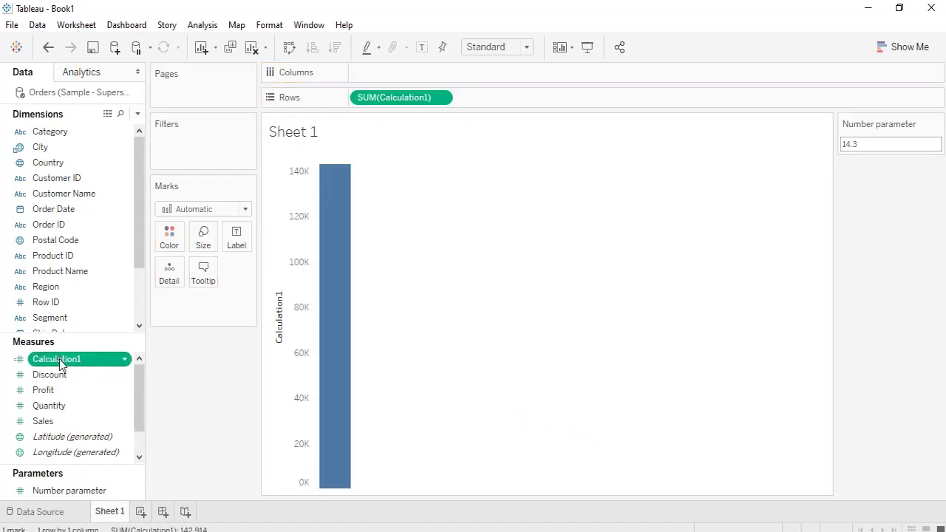
double_click(55, 358)
left_click_drag(409, 100, 249, 123)
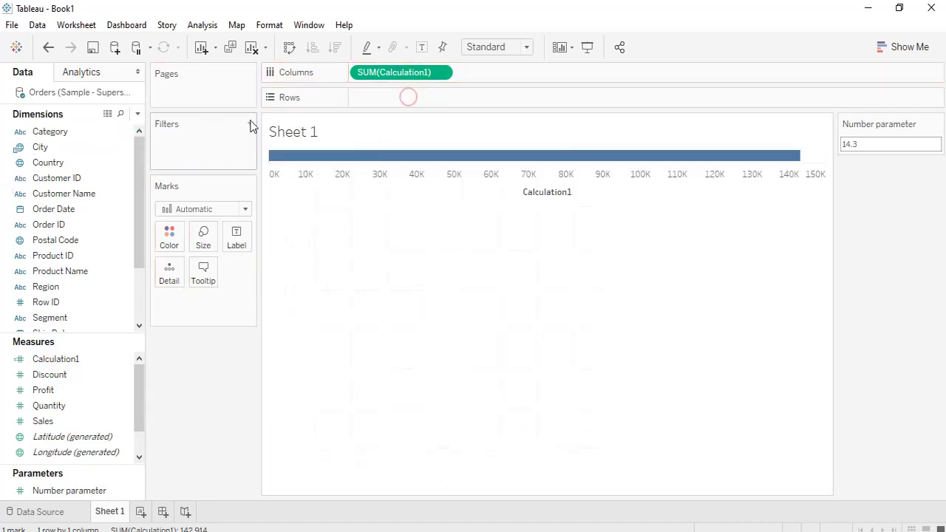
- Make SUM(Calculation1) on Columns discrete and turn off measure aggregation for the worksheet
left_click(440, 72)
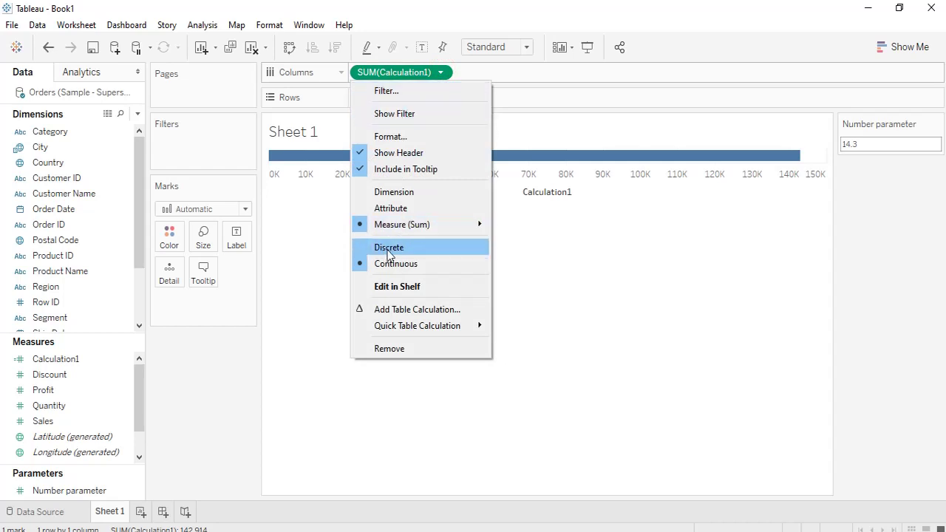
left_click(414, 251)
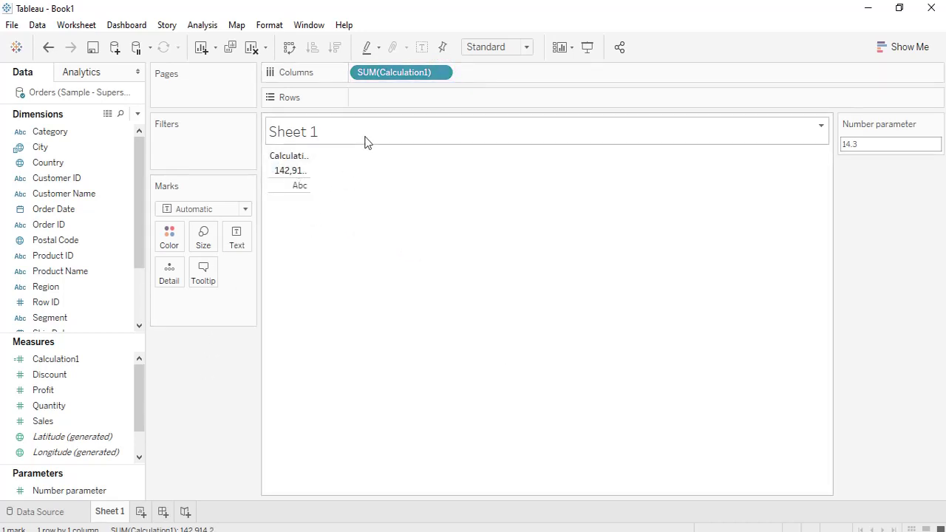
left_click(202, 26)
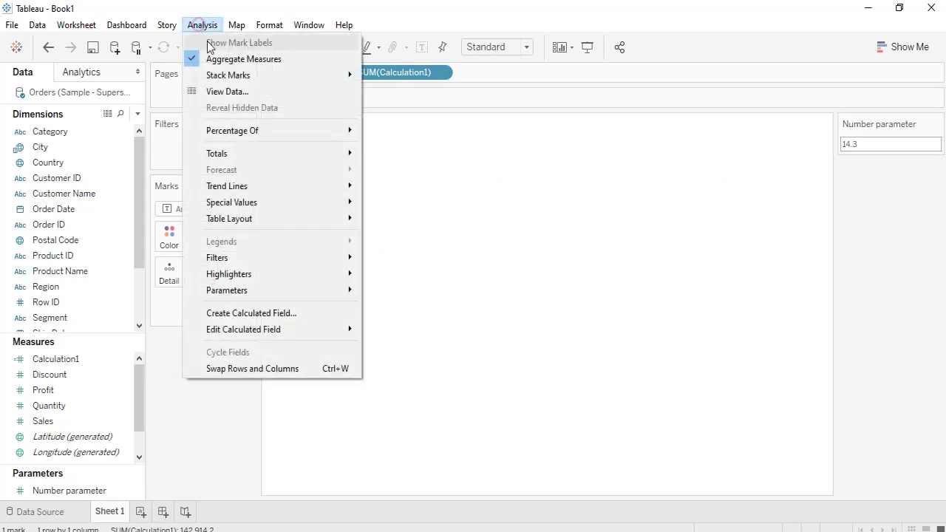
left_click(217, 59)
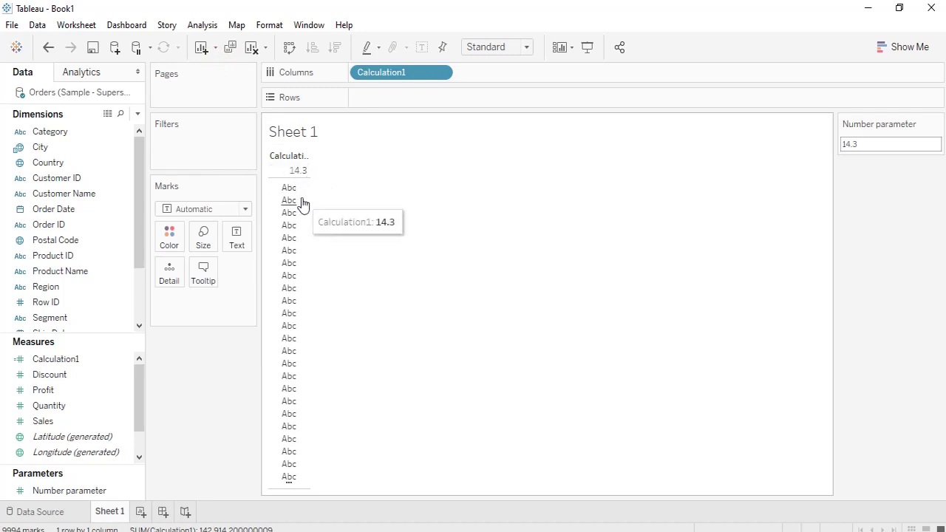
- View the underlying Orders data and examine the Calculation1 value across the rows
left_click(867, 145)
key("Return")
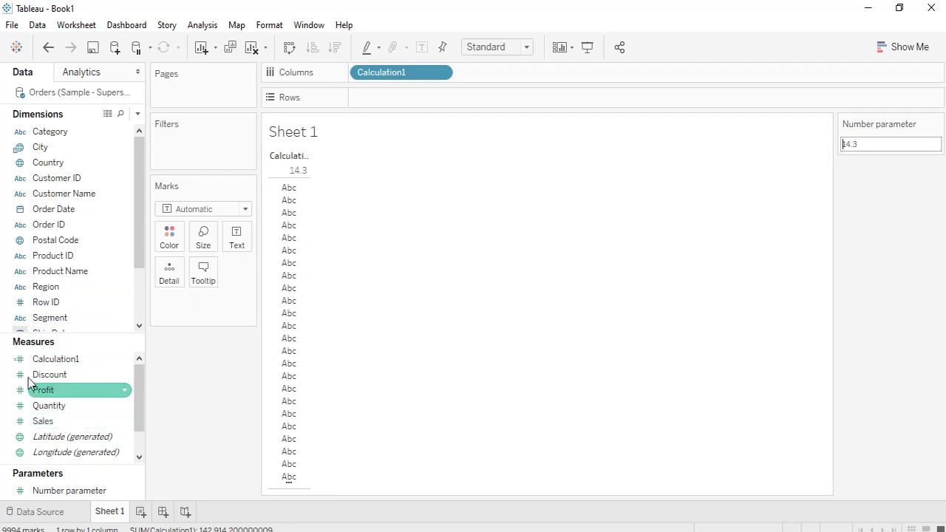
left_click(108, 114)
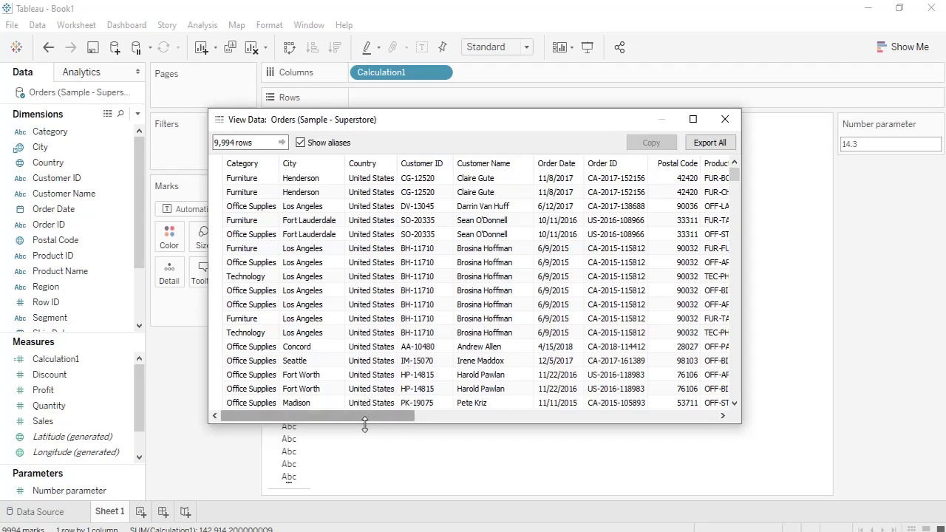
left_click_drag(370, 417, 610, 190)
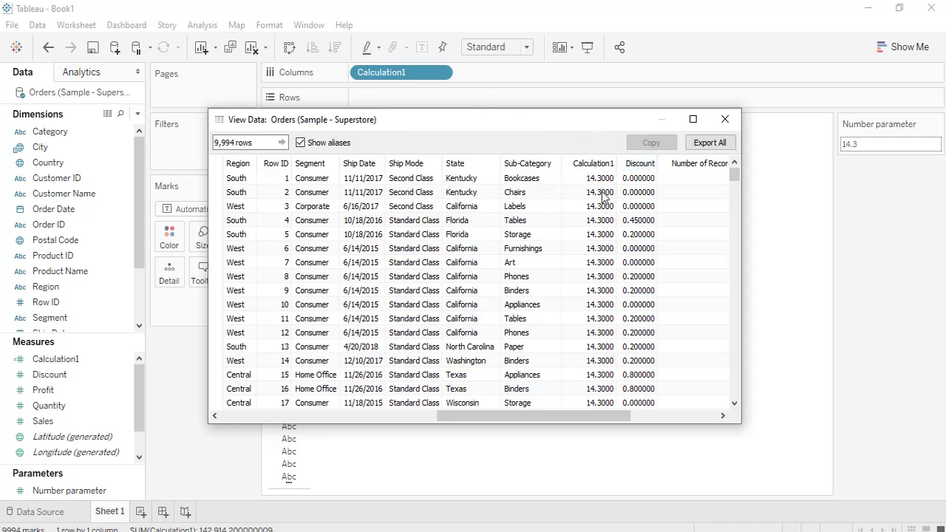
mouse_move(729, 171)
left_mouse_down()
mouse_move(731, 291)
mouse_move(701, 395)
mouse_move(728, 169)
left_mouse_up()
left_click(722, 119)
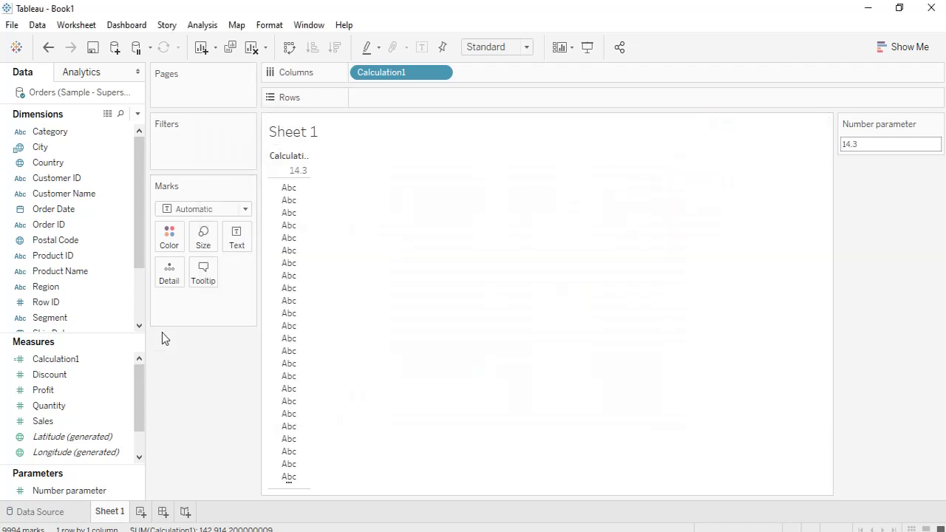
left_click(107, 393)
left_click(107, 115)
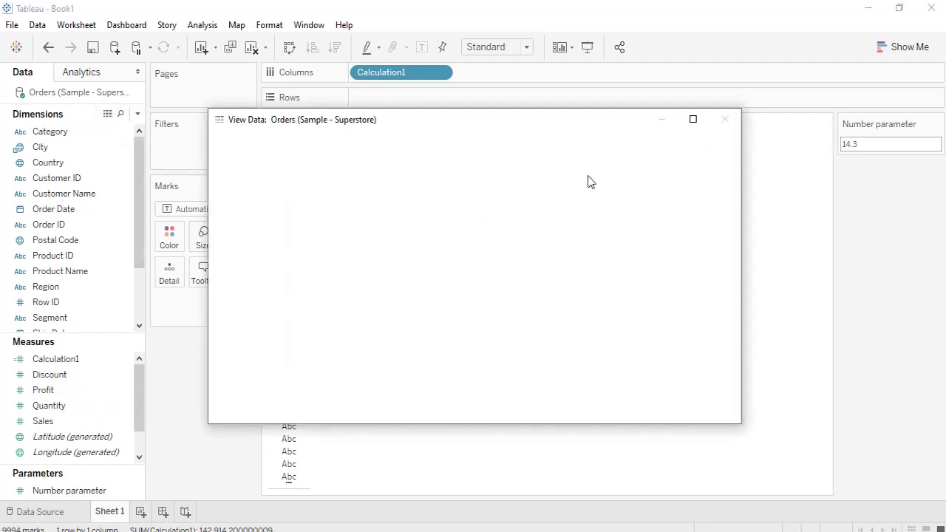
left_click_drag(362, 416, 597, 416)
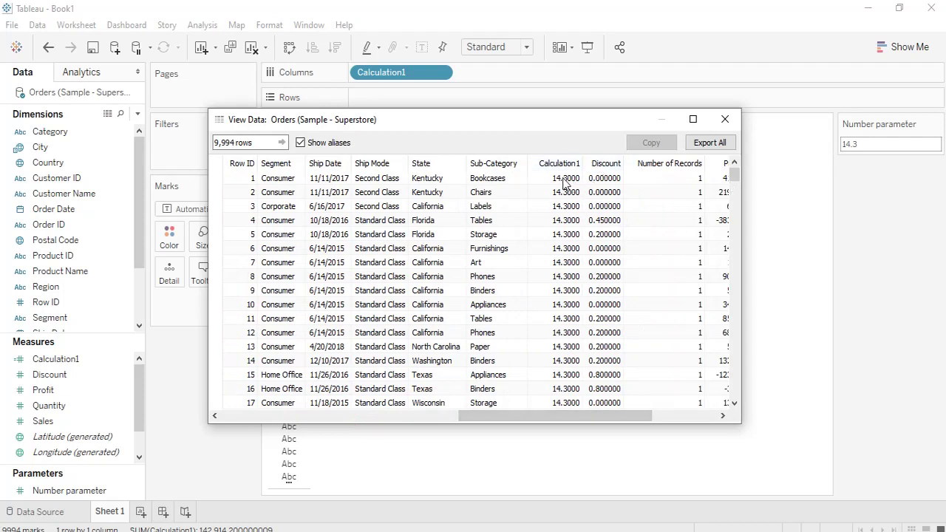
left_click(725, 119)
- Set the Number parameter's current value to 2
double_click(865, 148)
type("2")
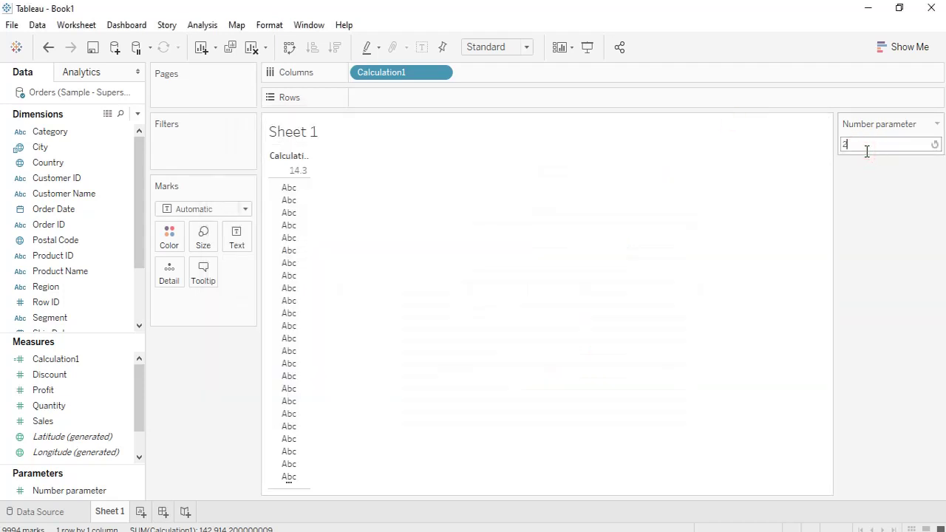
left_click(823, 171)
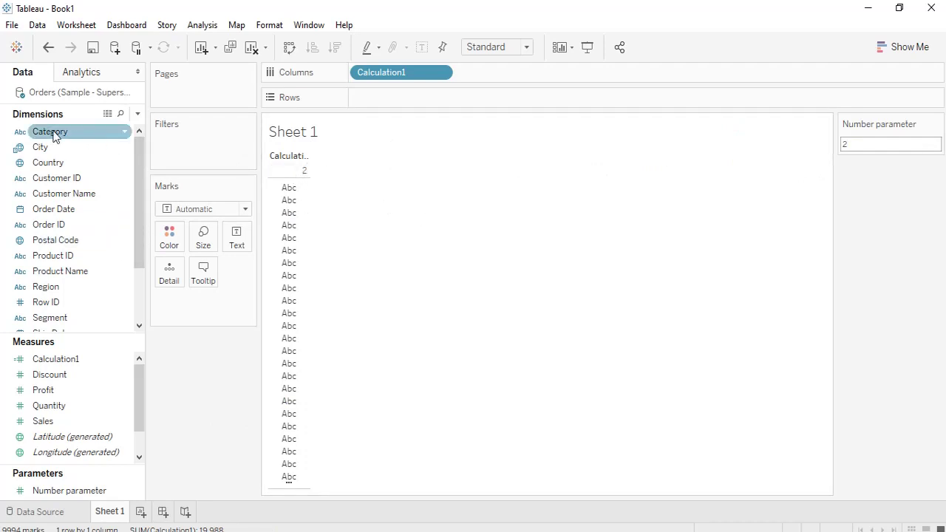
- Reopen the underlying Orders data and check the Calculation1 column against the new parameter value
left_click(105, 116)
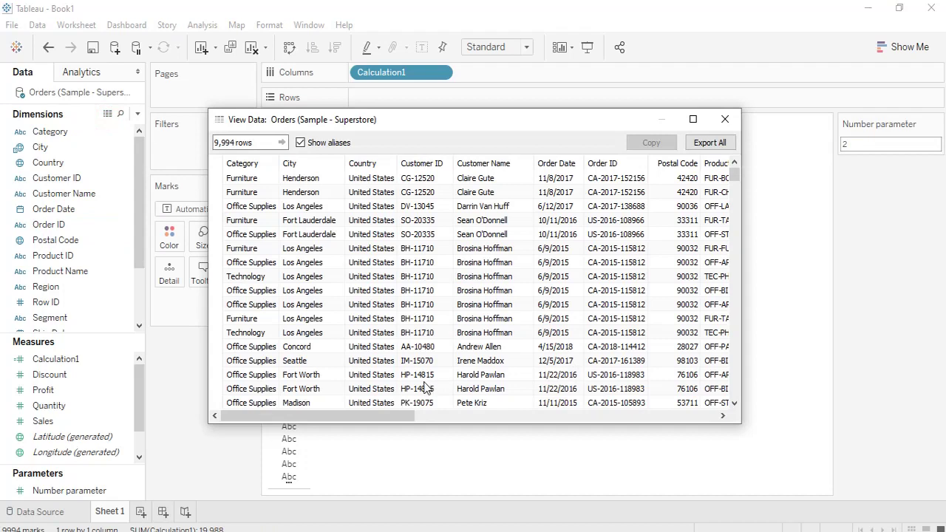
left_click_drag(397, 412, 710, 396)
left_click_drag(709, 194, 668, 177)
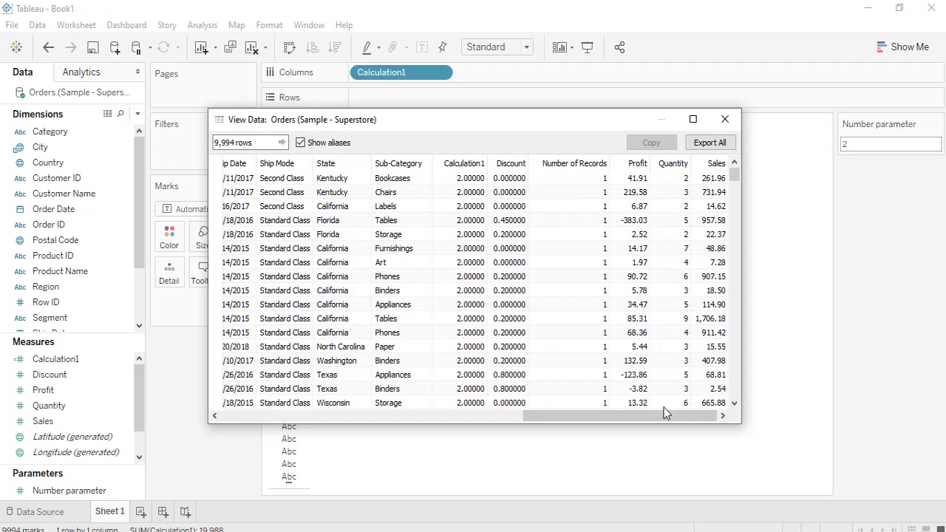
left_click(464, 180)
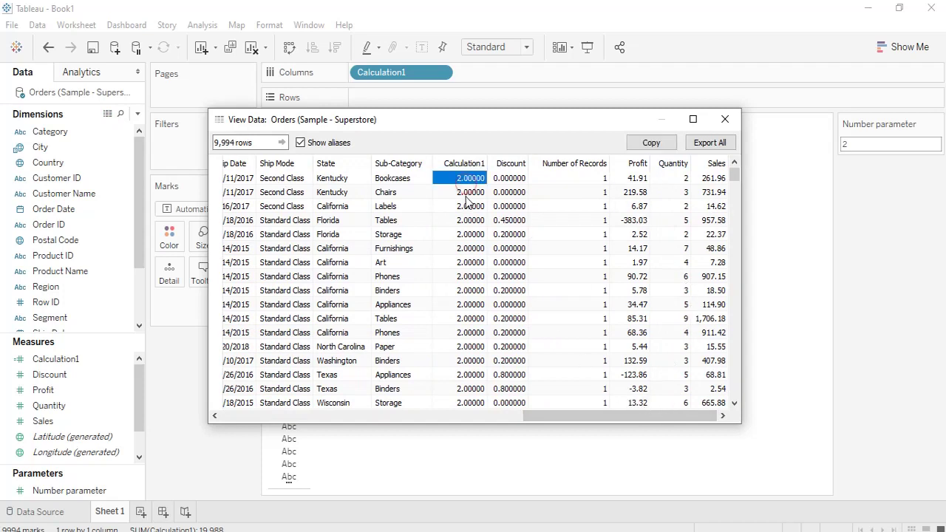
left_click(466, 220)
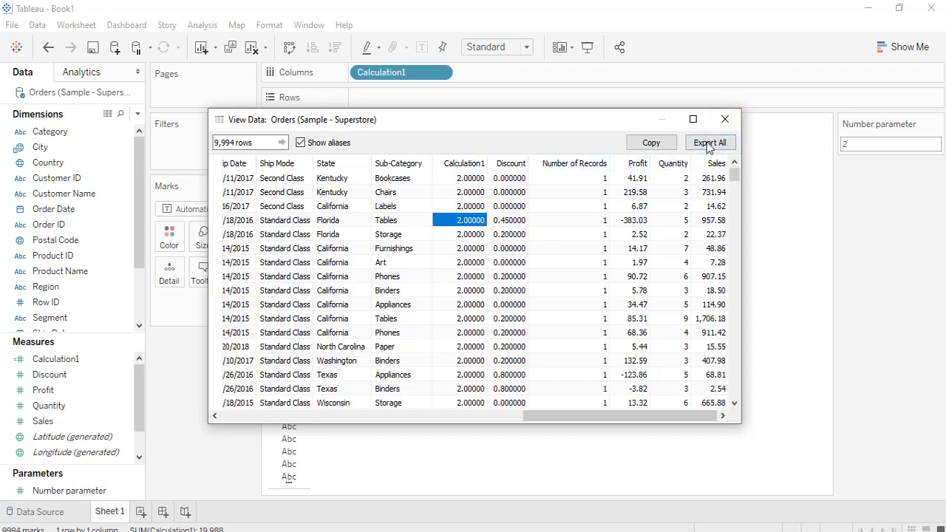
left_click(726, 118)
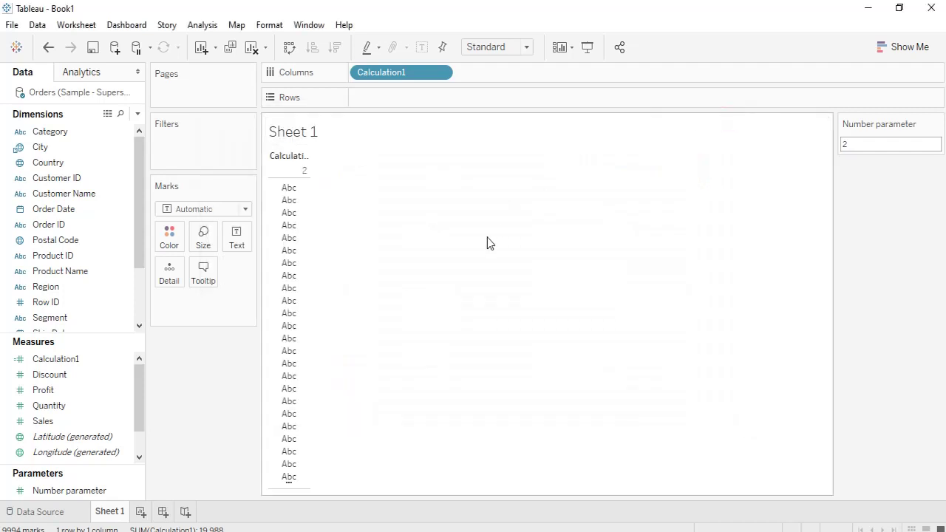
- Edit the Calculation1 field so its formula is [Number parameter]*[Profit], and save it
left_click_drag(56, 359, 57, 339)
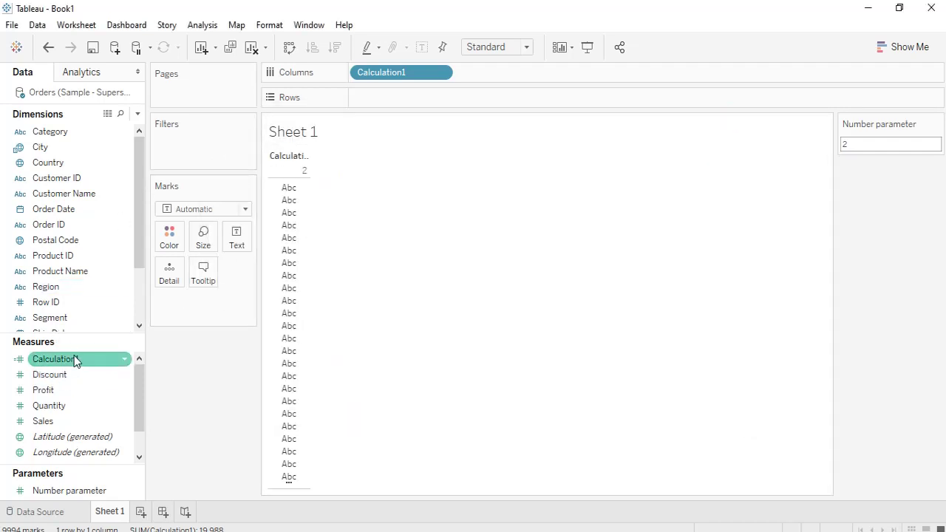
right_click(76, 359)
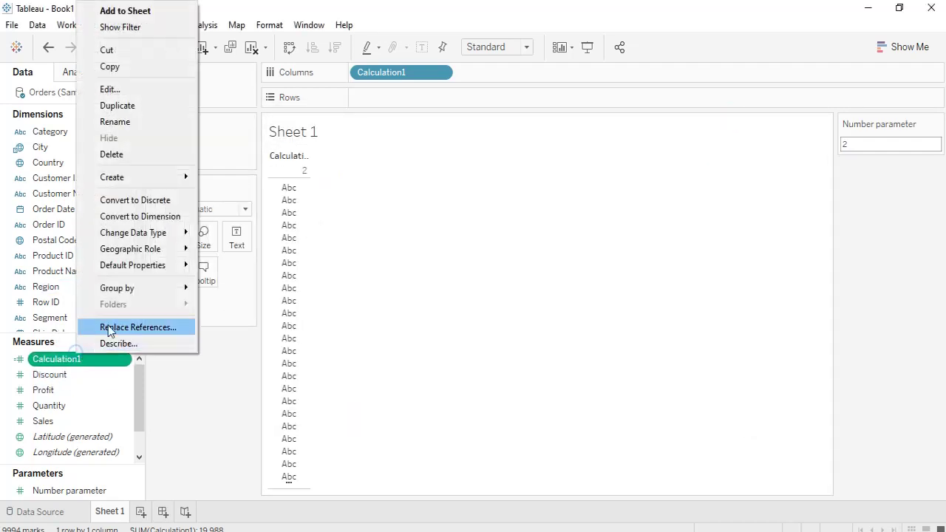
left_click(164, 94)
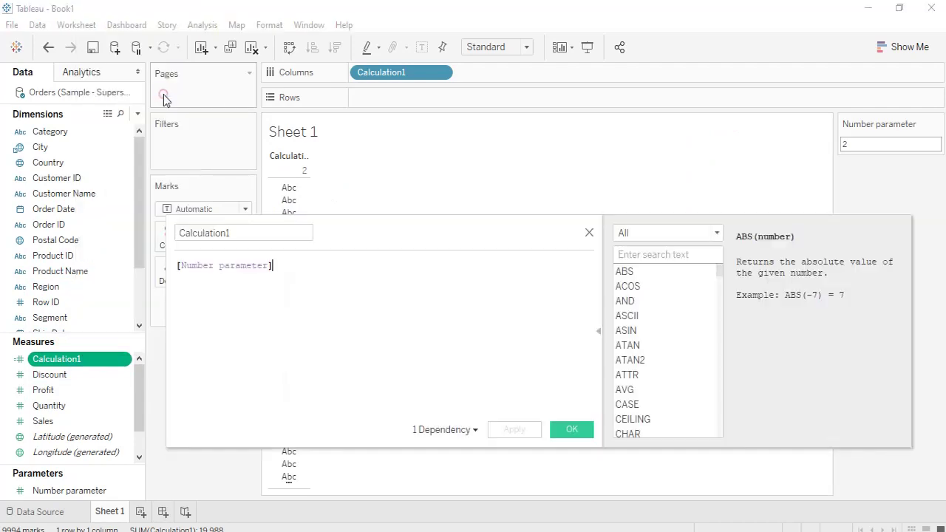
left_click(293, 267)
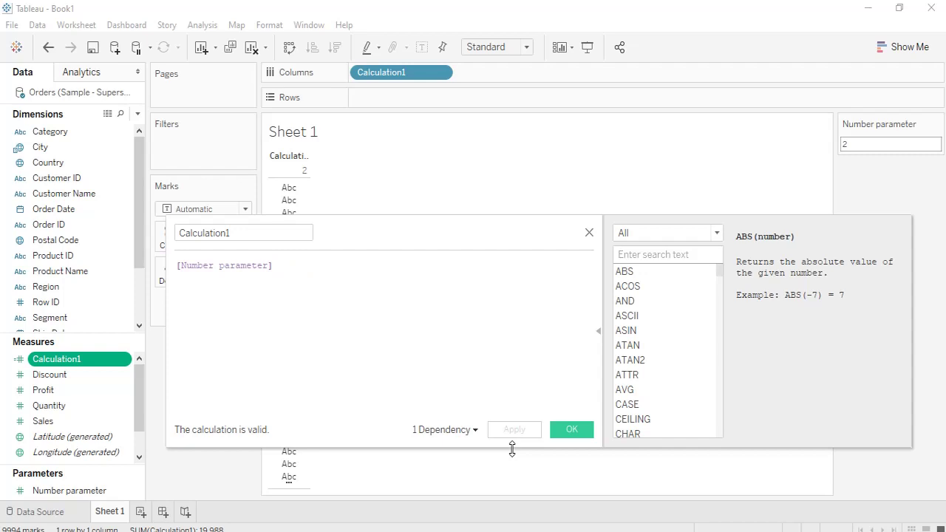
type("*")
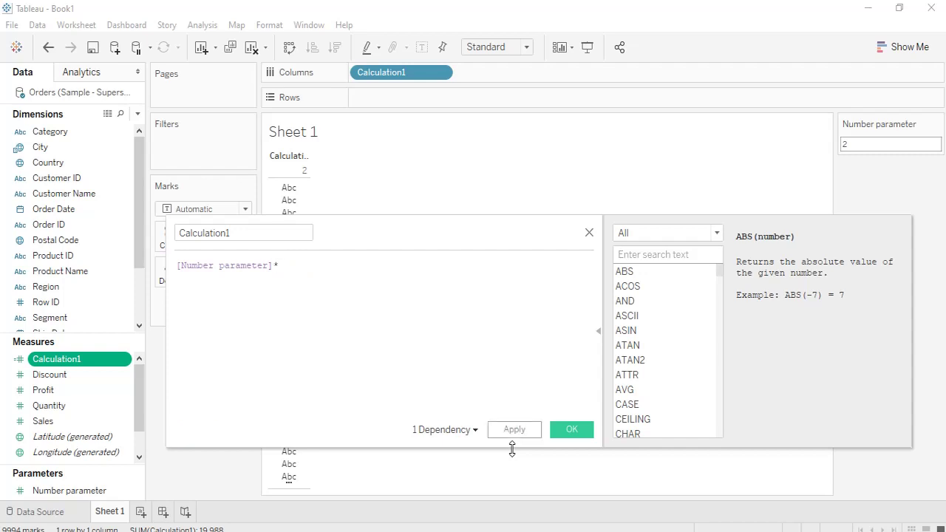
type("pro")
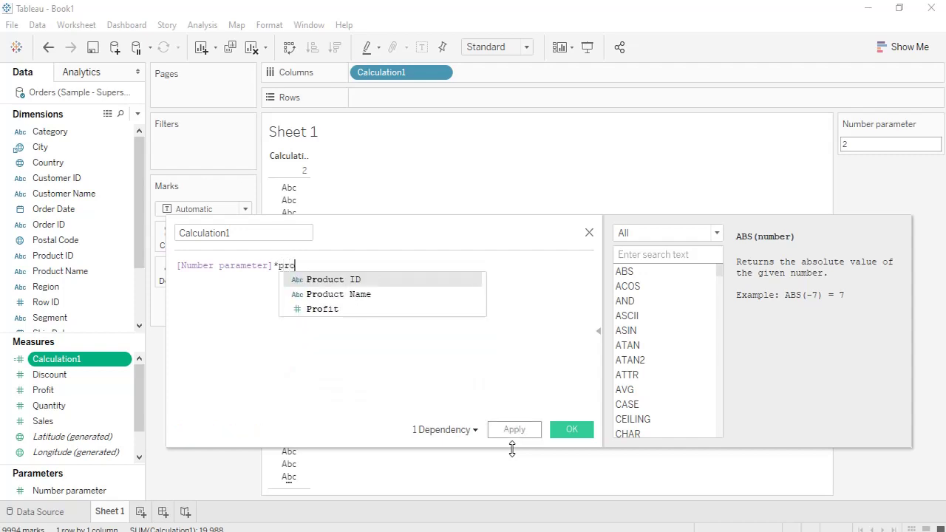
key("Up")
key("Down")
key("Up")
key("Return")
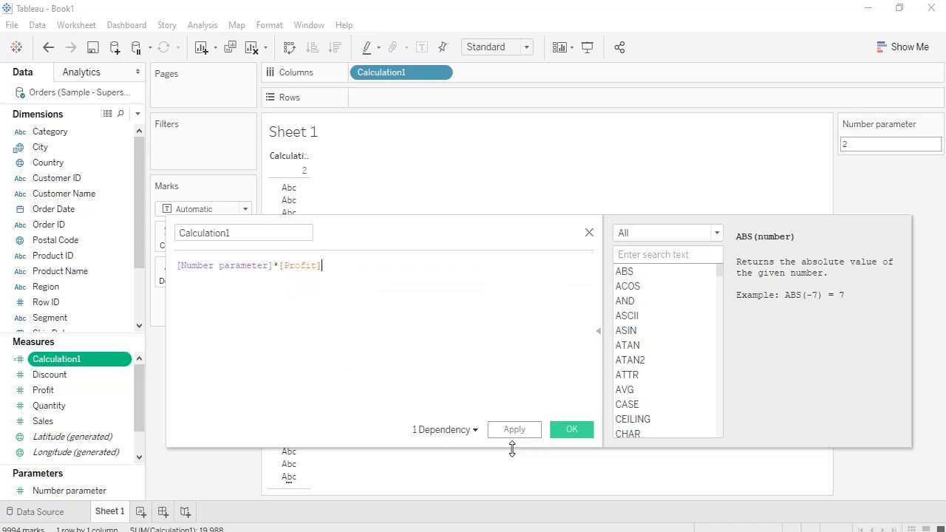
left_click(506, 431)
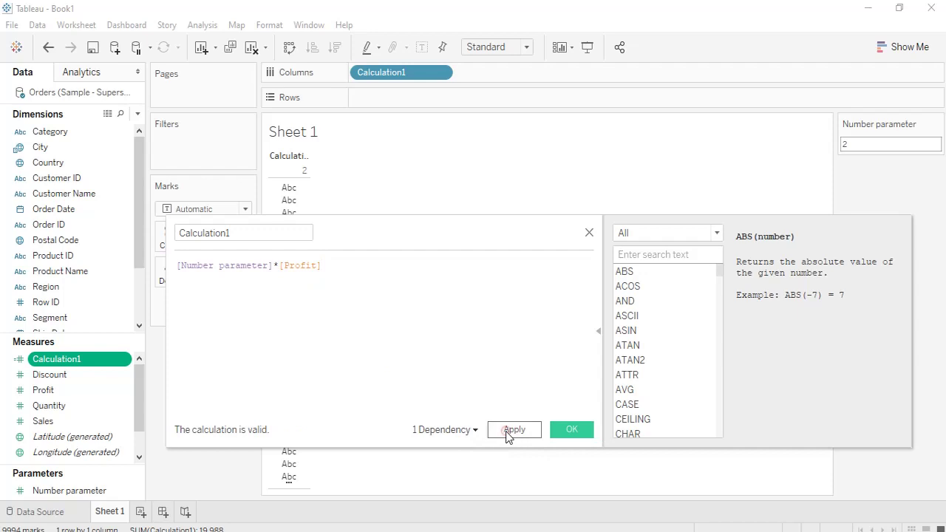
left_click(567, 429)
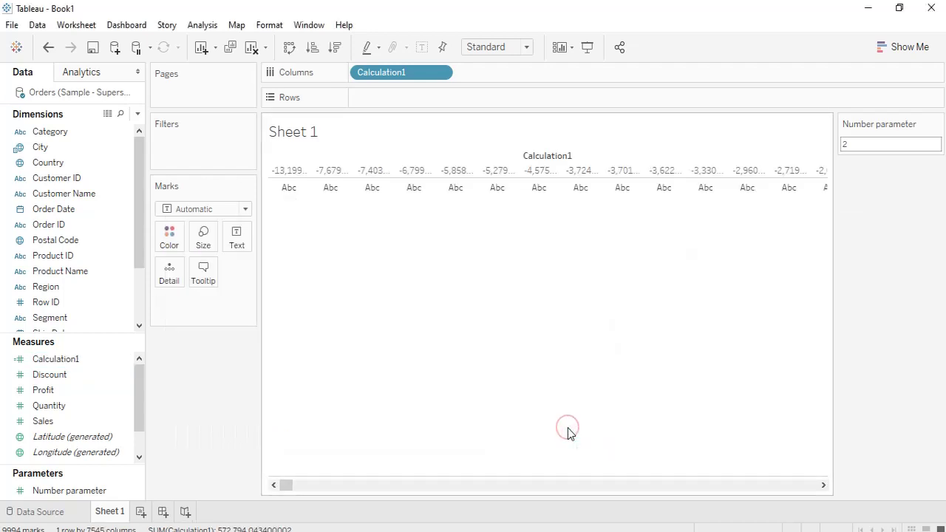
- Turn measure aggregation back on and add Segment to Rows
left_click(201, 25)
left_click(243, 59)
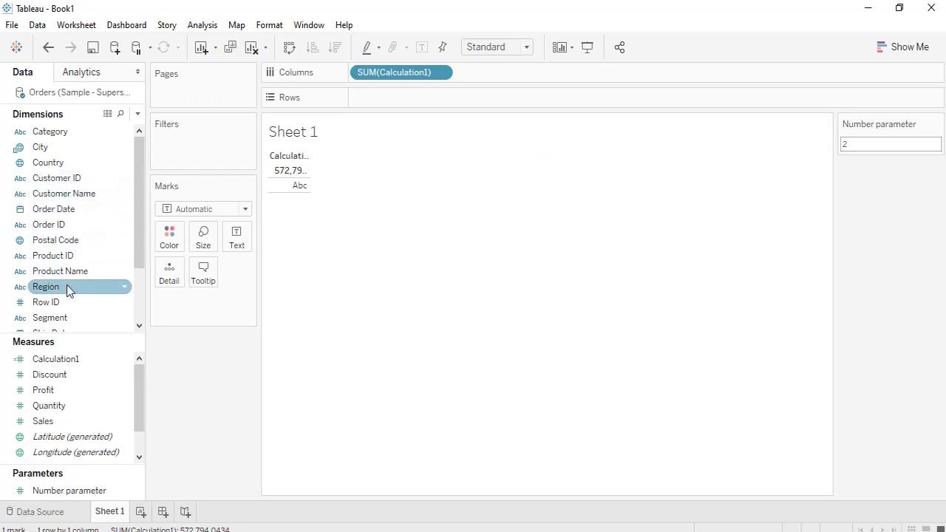
double_click(52, 319)
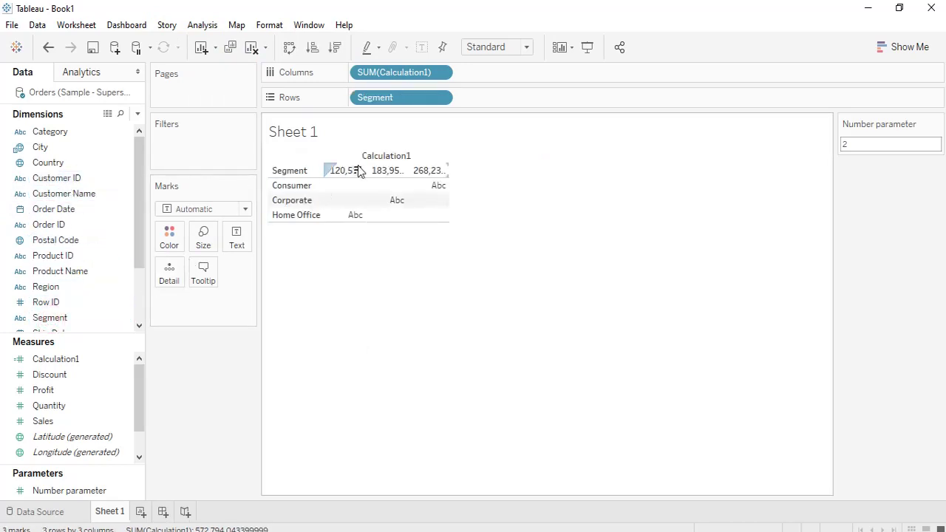
- Move SUM(Calculation1) from Columns to Rows after Segment and make it continuous
left_click_drag(413, 75, 534, 98)
left_click(545, 97)
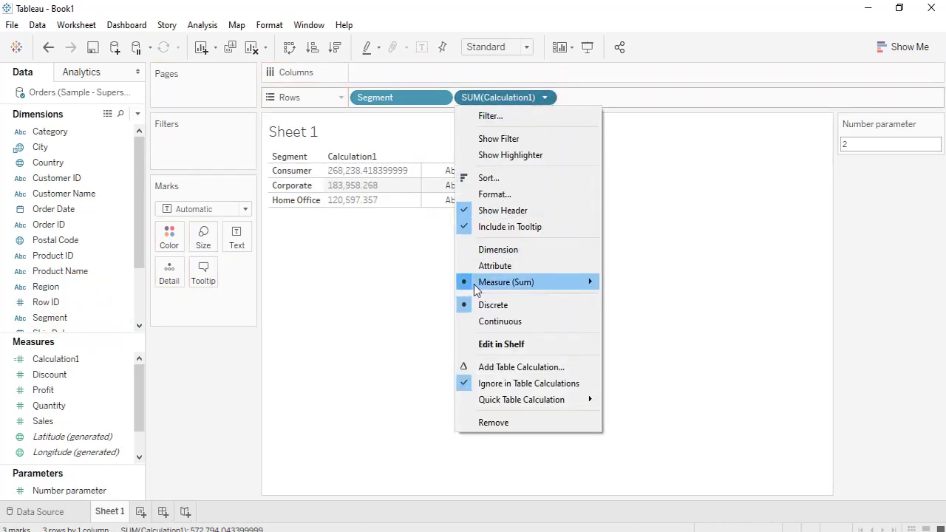
left_click(489, 321)
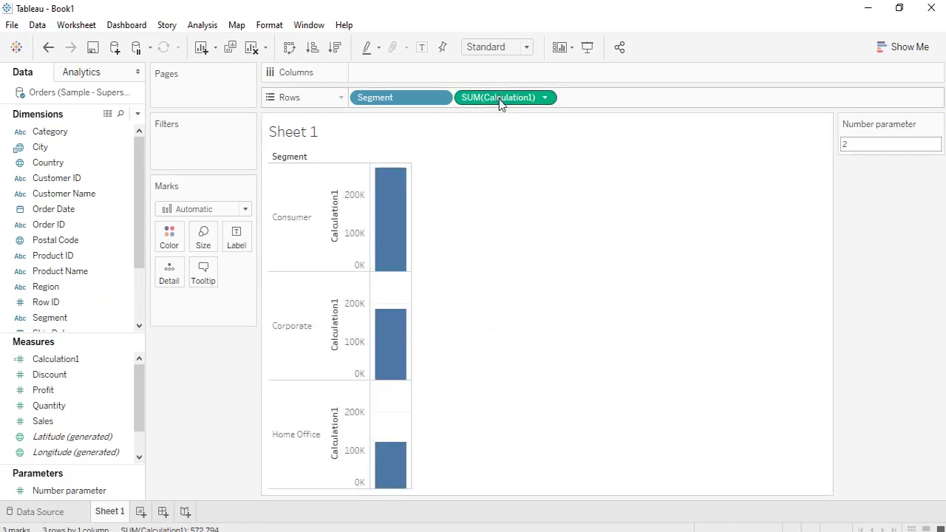
- Change the mark type to Text and move SUM(Calculation1) from Rows onto the Text mark
left_click(245, 209)
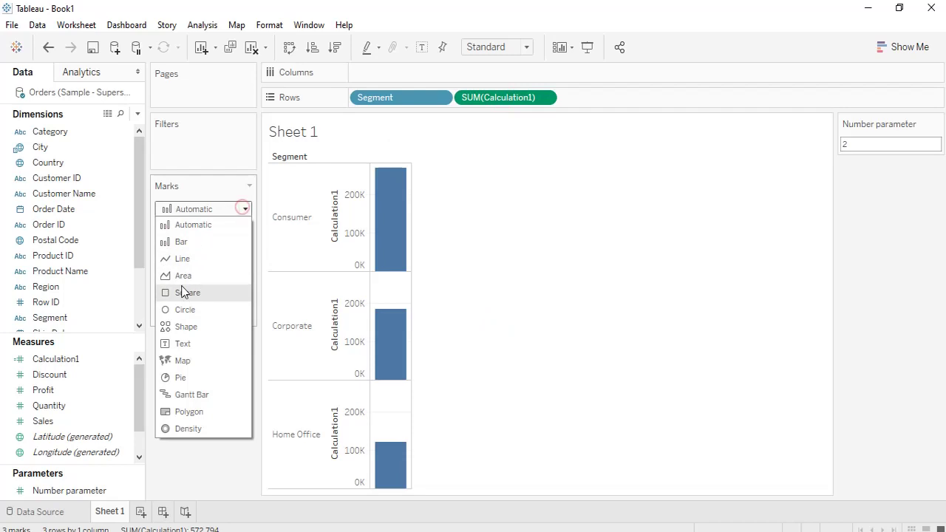
left_click(200, 344)
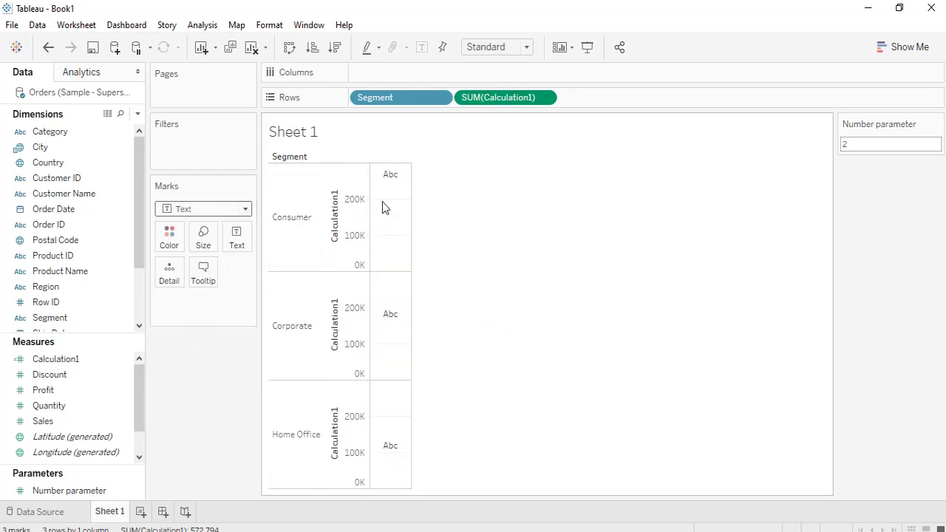
left_click_drag(515, 99, 245, 230)
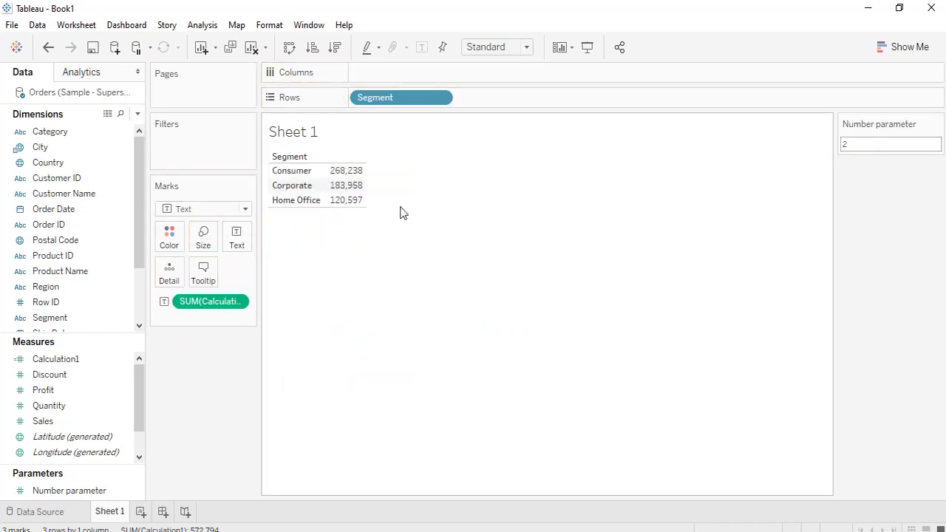
- Add the Profit measure to the Segment table and set the Number parameter to 3
double_click(65, 398)
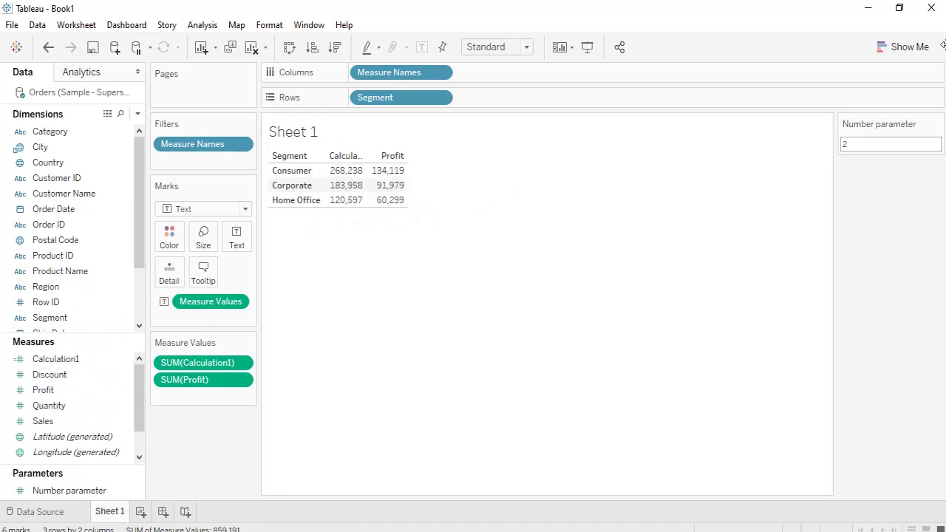
type("3")
left_click(813, 238)
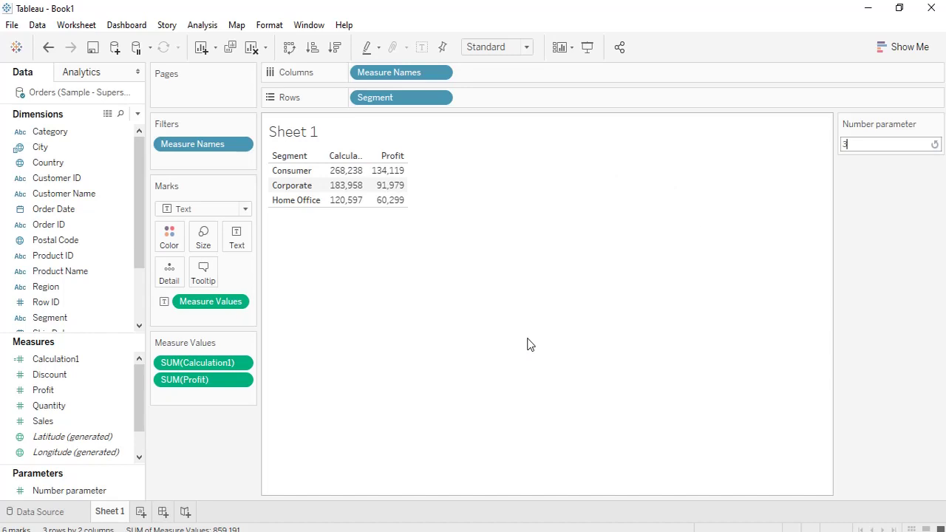
- Create a second worksheet showing the Sales measure as text for each Region on Rows
left_click(140, 512)
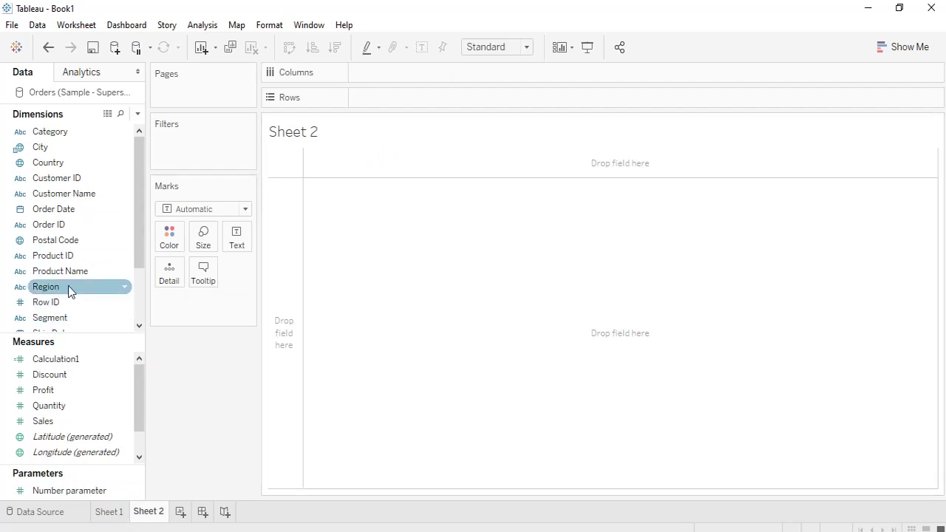
scroll(68, 287, "down", 3)
double_click(60, 211)
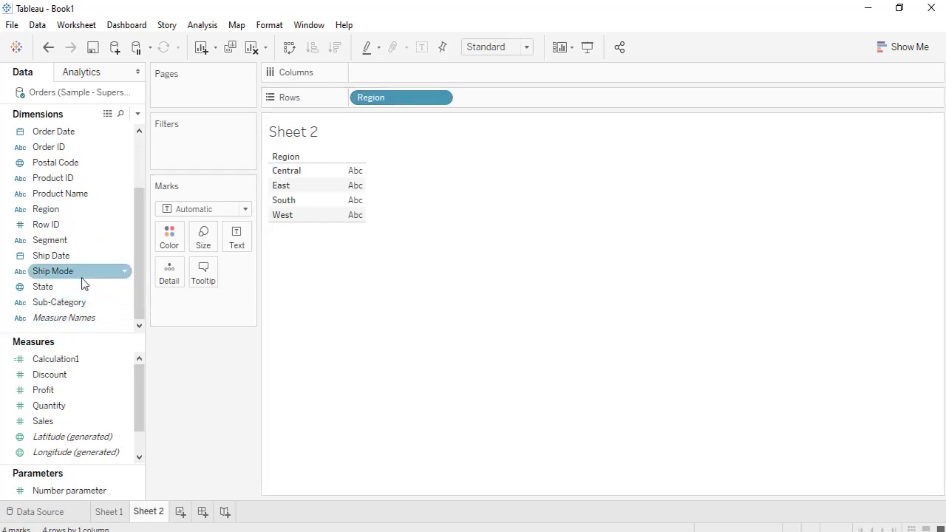
double_click(67, 421)
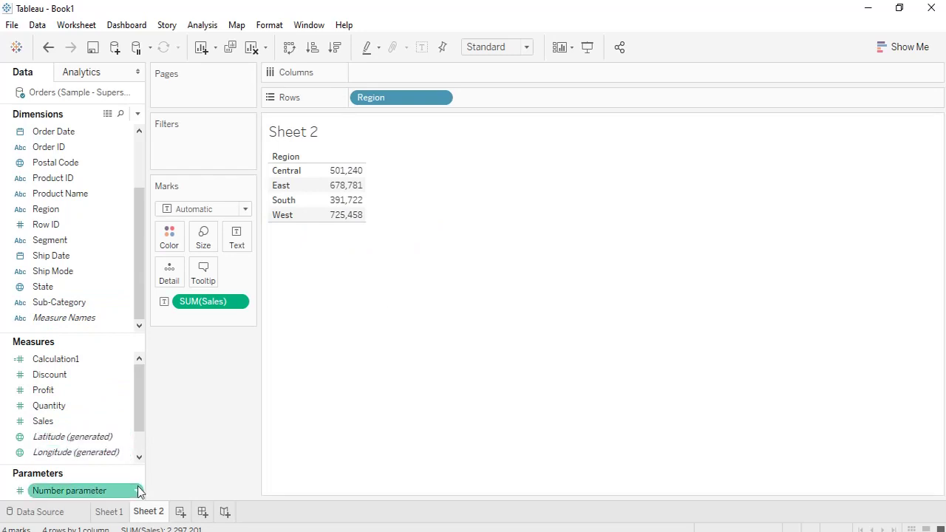
- Create a third worksheet with Order Date by year on Columns, and return to Sheet 2
left_click(181, 512)
scroll(19, 223, "up", 3)
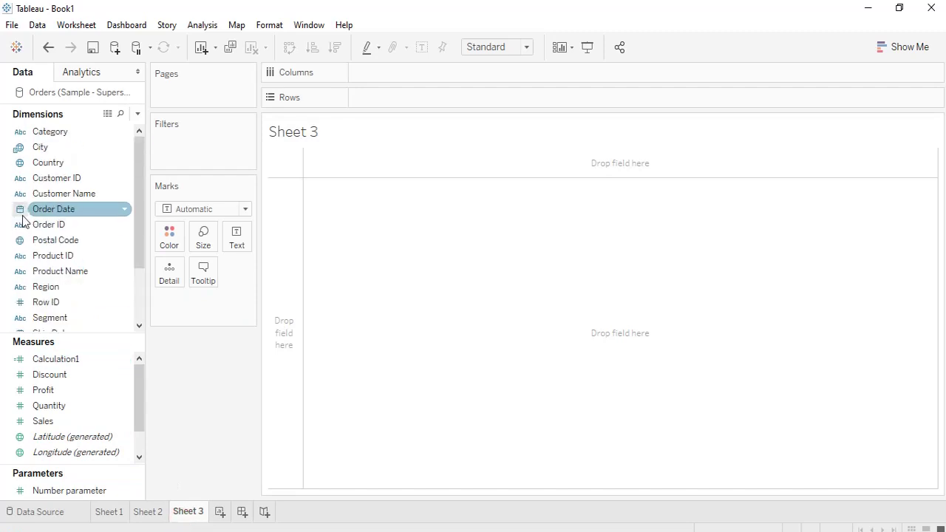
double_click(65, 210)
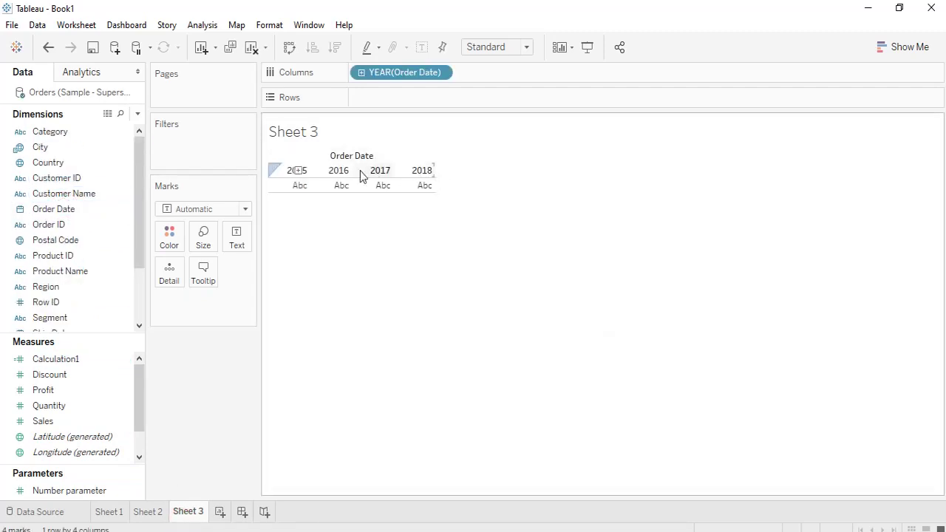
mouse_move(302, 187)
mouse_move(403, 186)
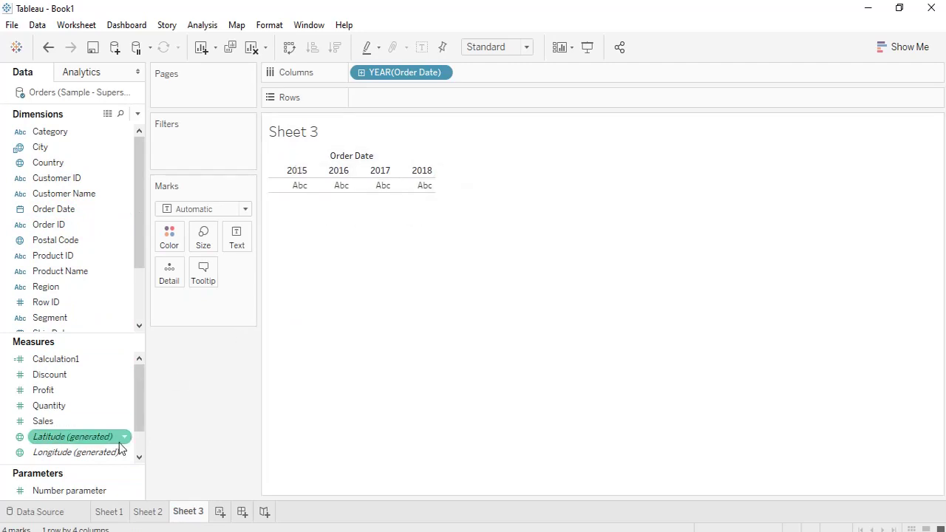
left_click(150, 511)
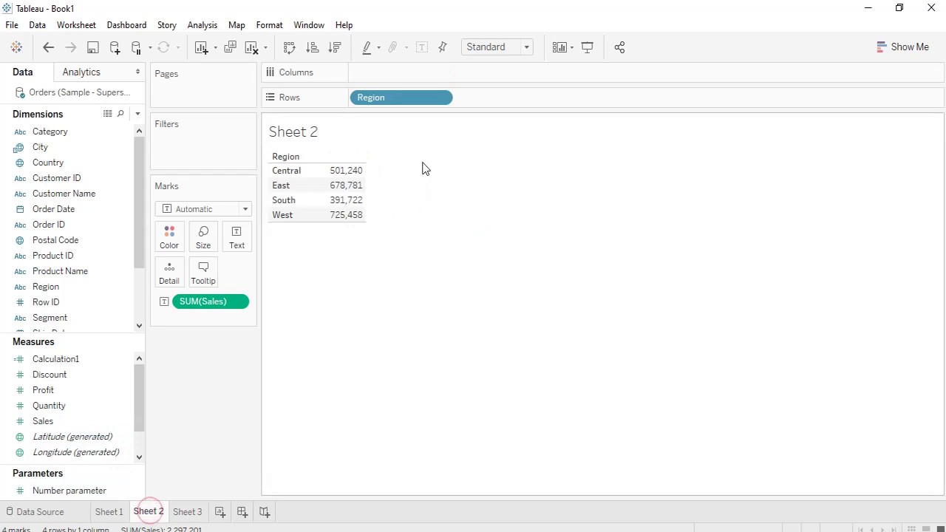
mouse_move(360, 173)
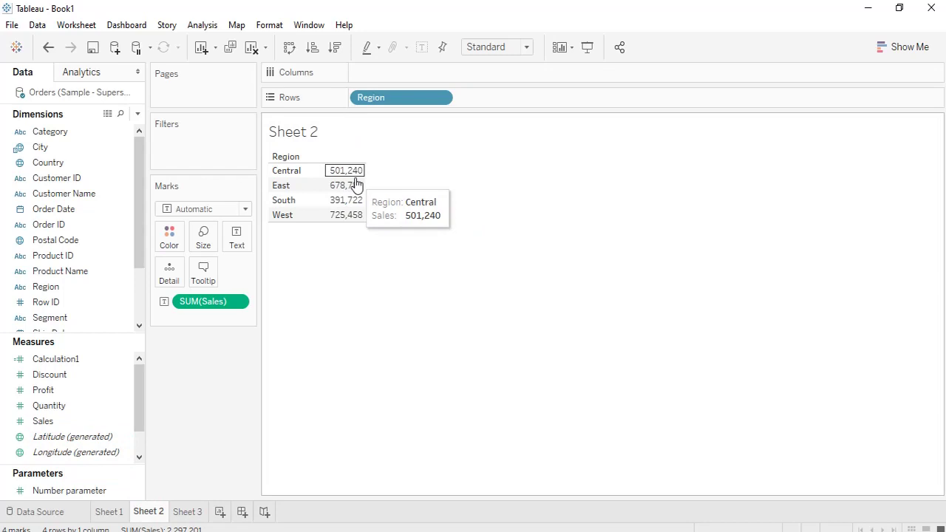
- Filter the regional sales table by Order Date using Years, with all years from 2015 to 2018 selected
left_click(59, 163)
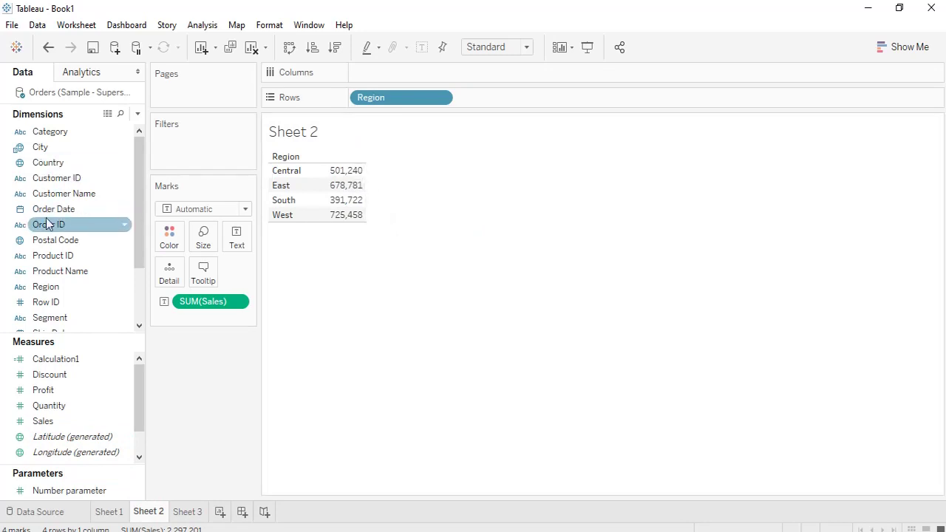
left_click(72, 209)
left_click_drag(71, 213, 196, 145)
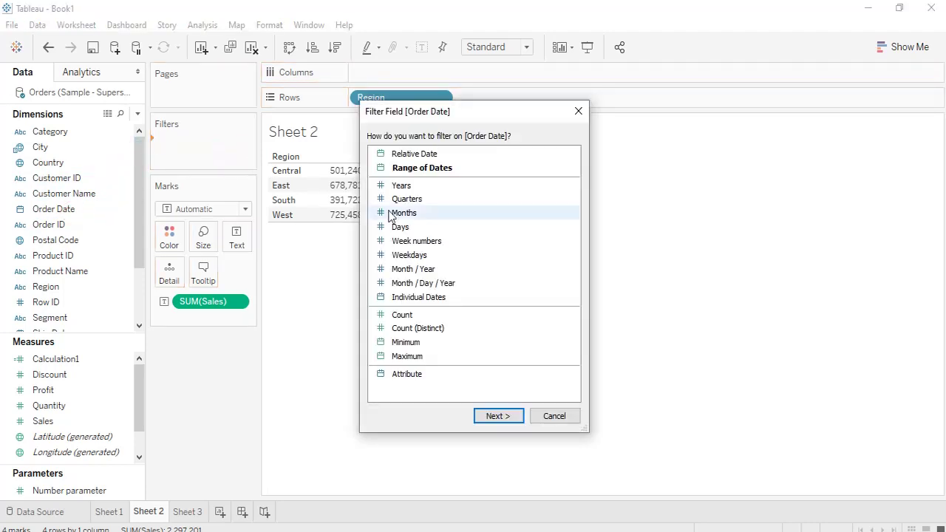
left_click(409, 186)
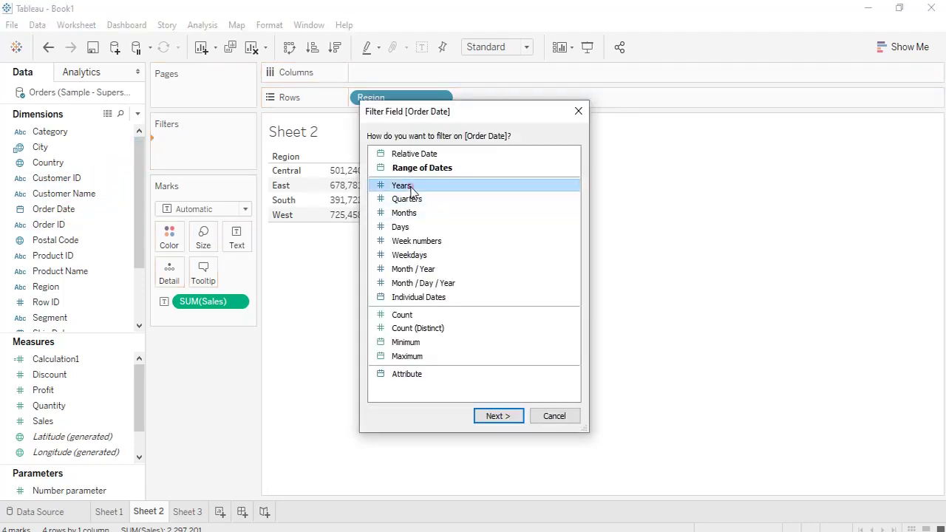
left_click(510, 415)
left_click(382, 316)
left_click(597, 468)
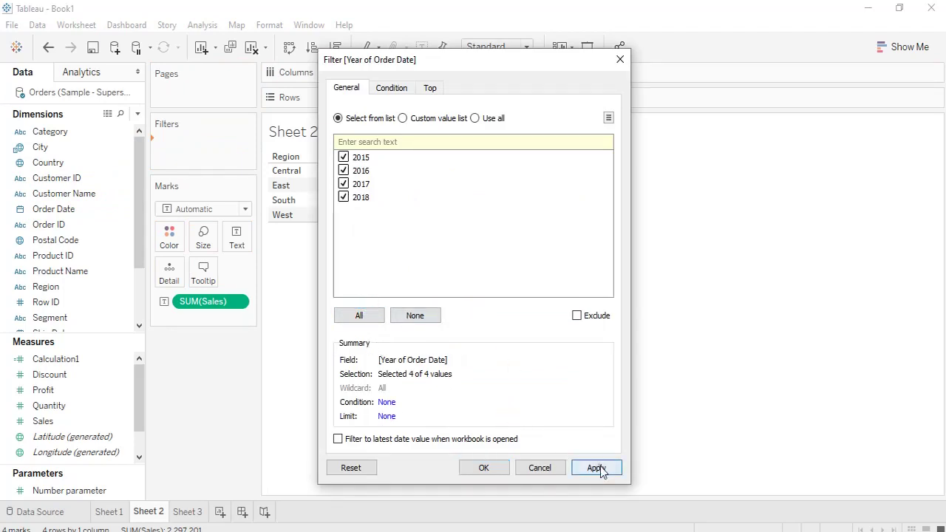
left_click(483, 468)
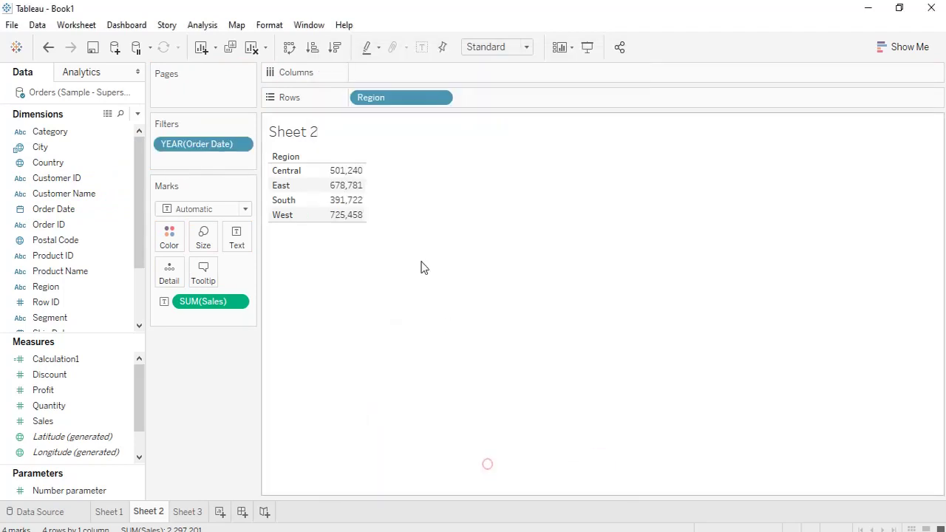
- Show the Order Date year filter and exclude 2015 and 2016, then include both years again
right_click(210, 149)
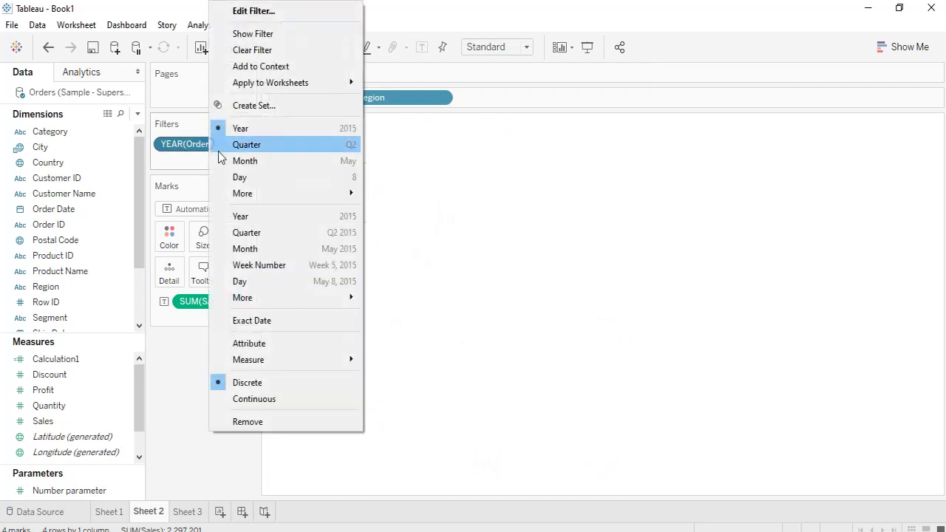
left_click(286, 34)
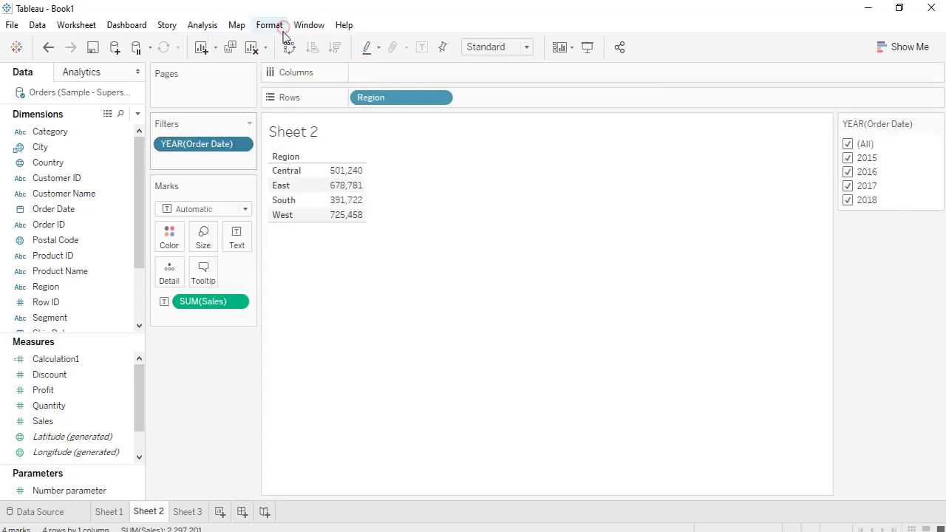
left_click(848, 158)
left_click(847, 171)
left_click(848, 171)
left_click(847, 158)
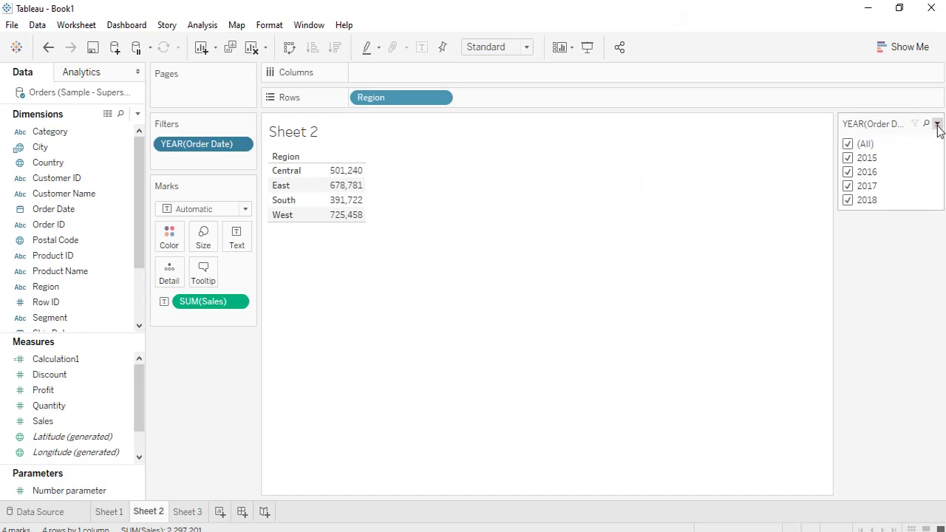
- Hide the year filter card, check the filter's settings, and remove the Order Date year filter from the sheet
left_click(936, 124)
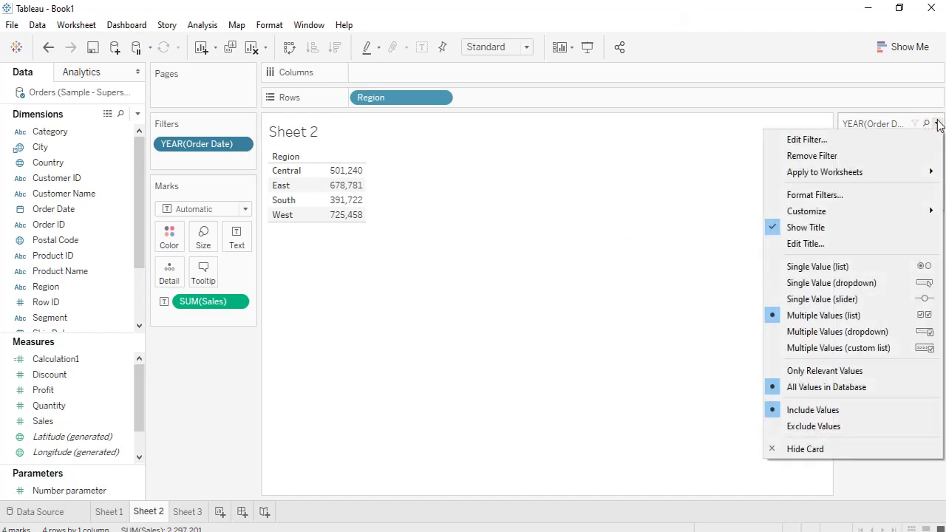
left_click(805, 449)
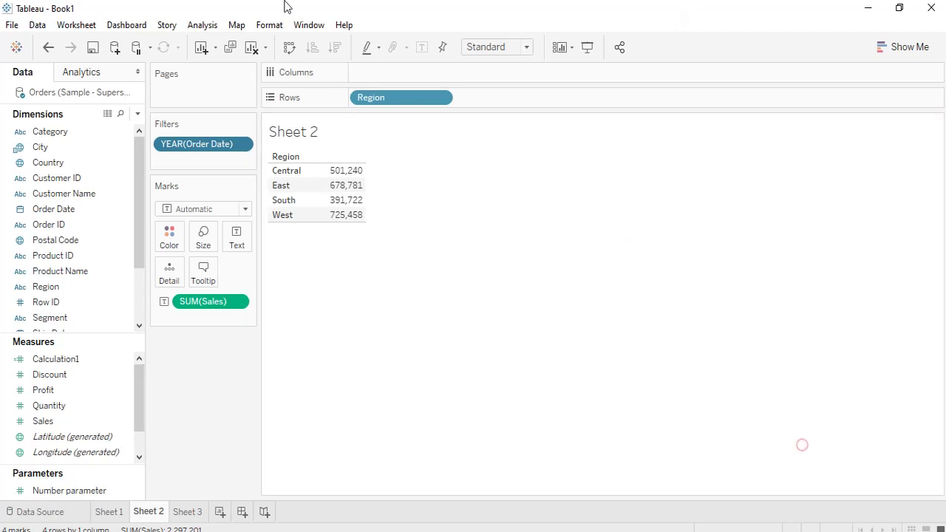
left_click(240, 147)
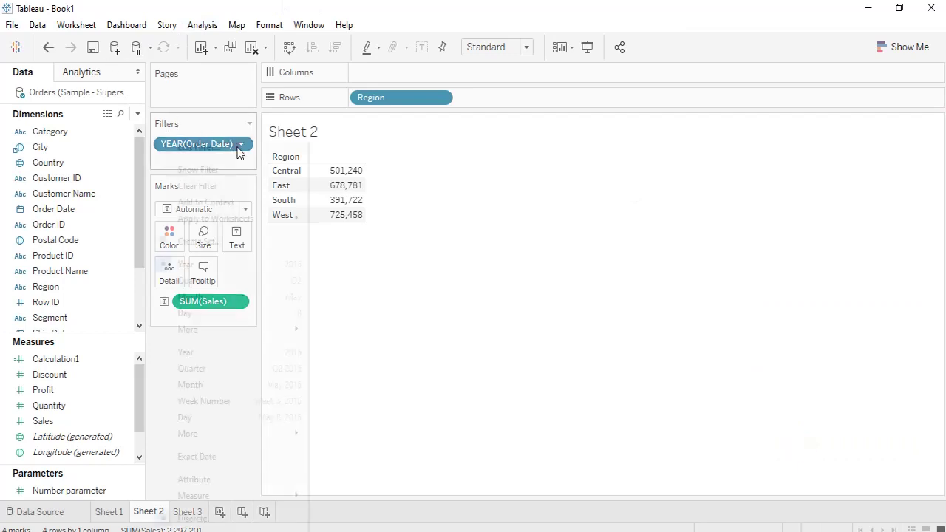
left_click(235, 145)
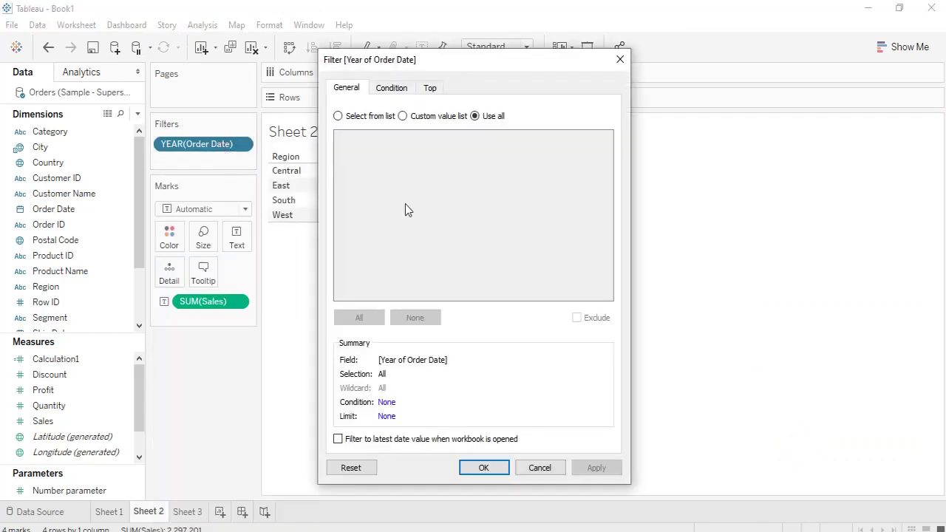
left_click(624, 62)
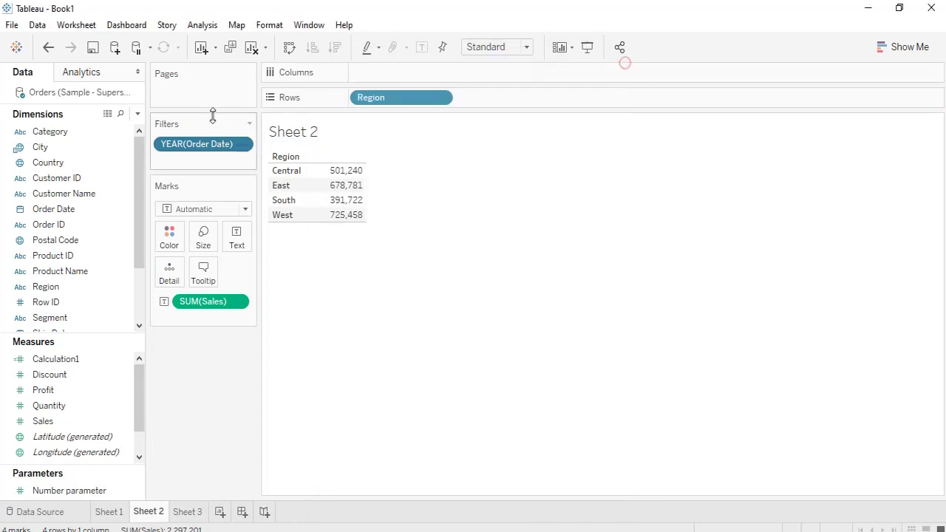
left_click_drag(196, 143, 168, 353)
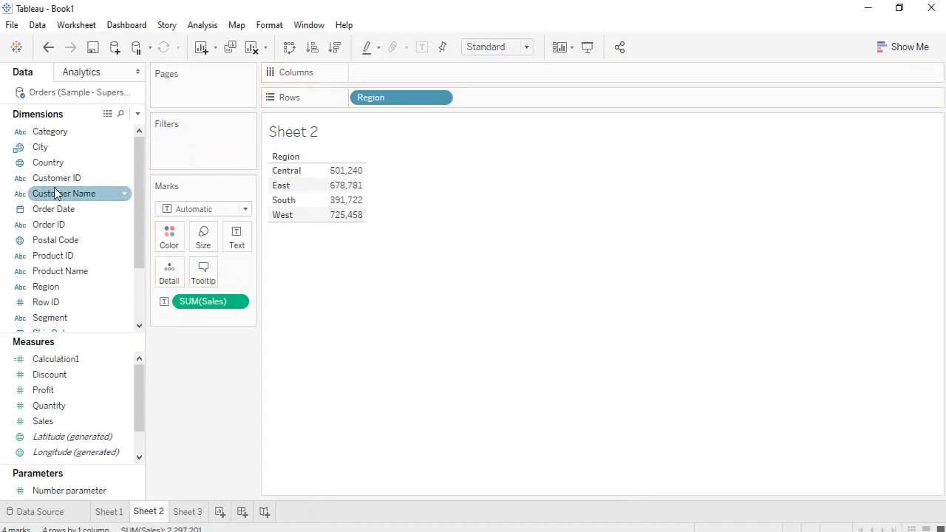
- Filter the regional sales table by Order Date using Month / Year, with all values selected
left_click_drag(58, 209, 193, 147)
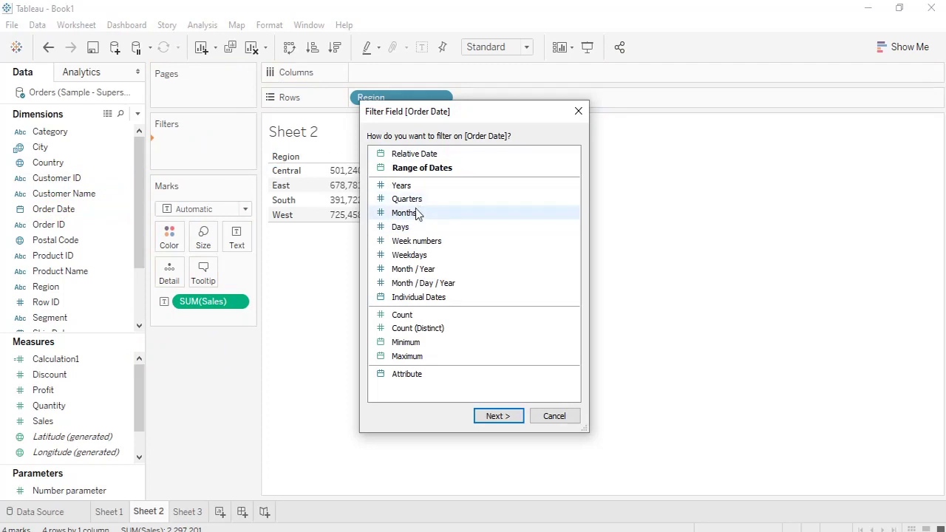
left_click(442, 272)
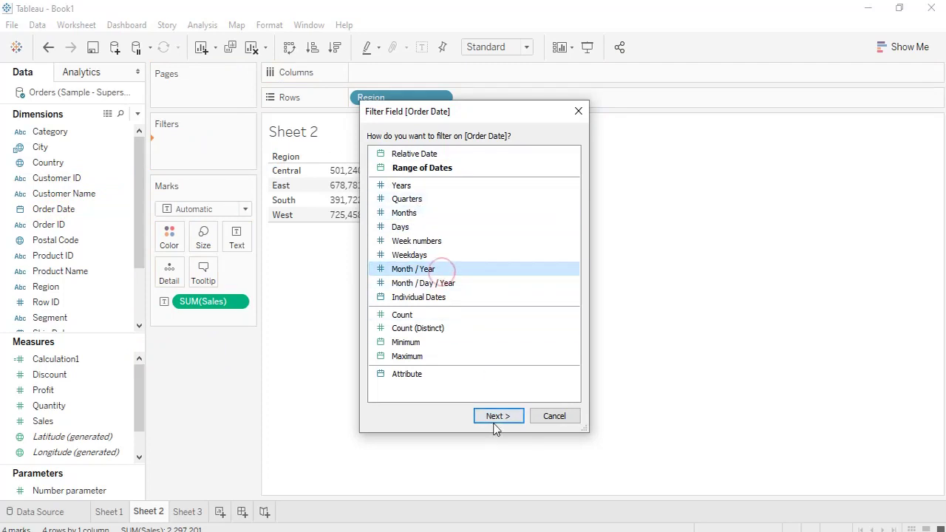
left_click(496, 416)
left_click(359, 316)
left_click(593, 465)
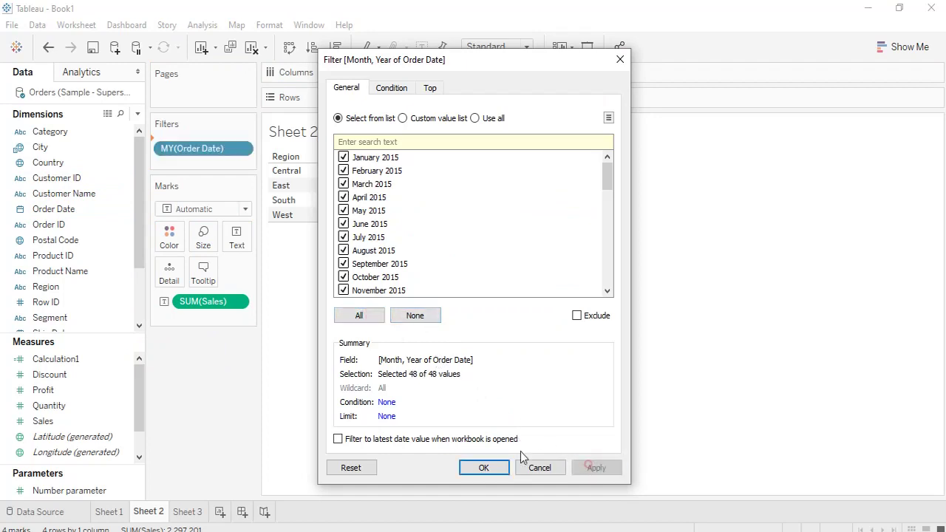
left_click(484, 467)
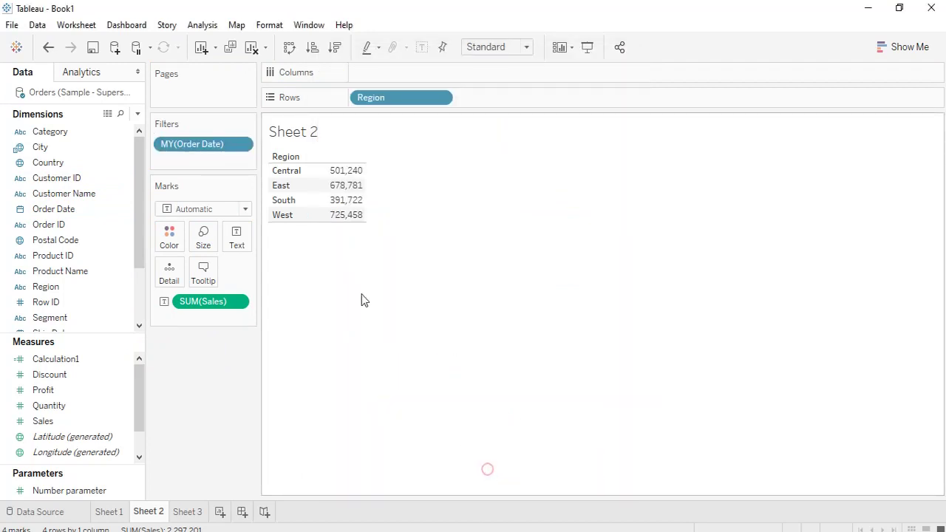
- Show the Order Date month/year filter beside the table and deselect all of its values
right_click(224, 148)
left_click(277, 175)
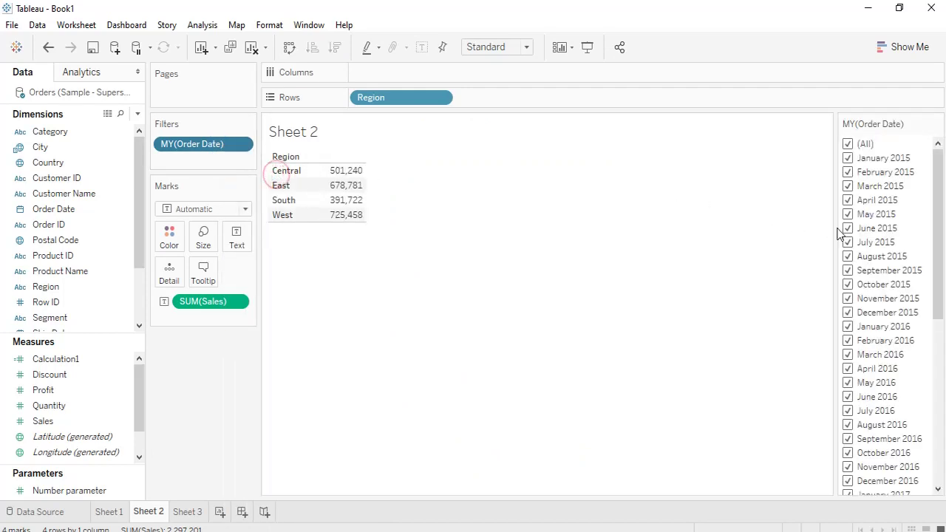
scroll(869, 260, "down", 8)
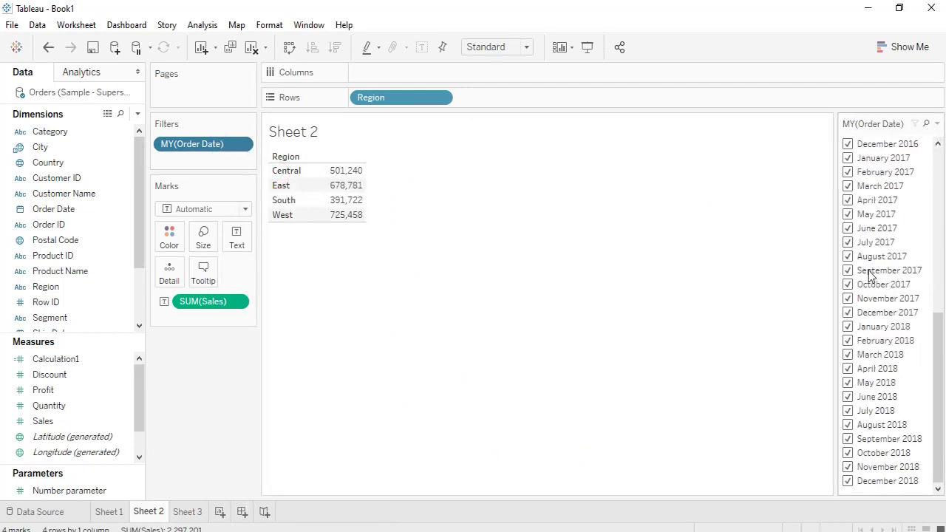
scroll(868, 273, "up", 8)
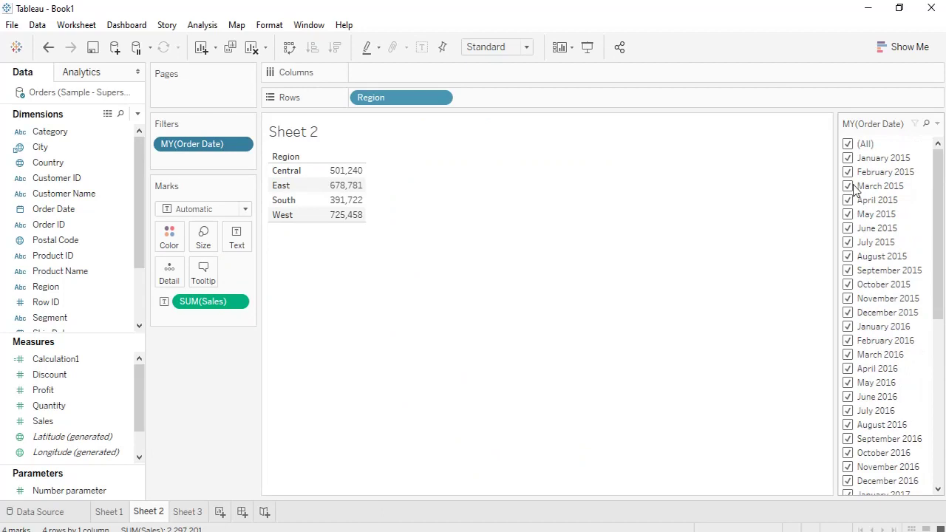
left_click(848, 144)
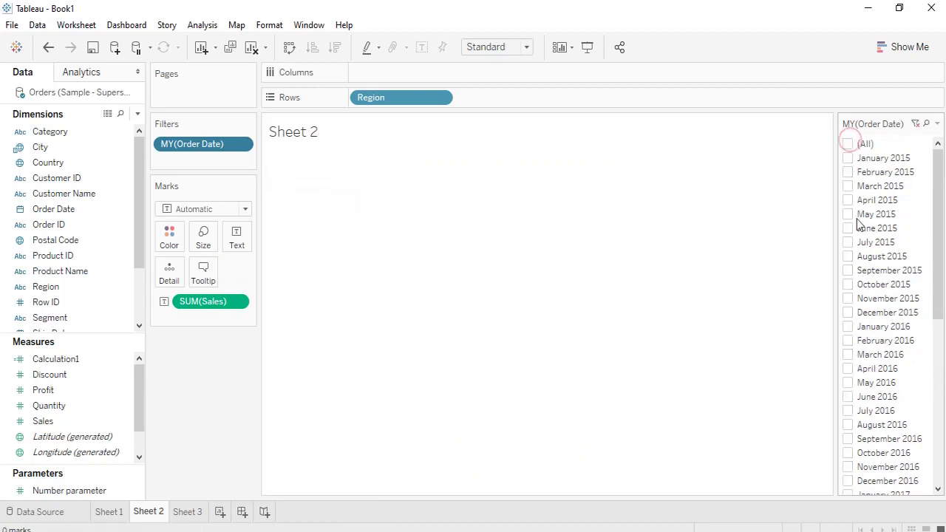
- Select November 2015 in the month/year filter, include and exclude October 2015 to compare sales, and deselect November 2015
left_click(848, 298)
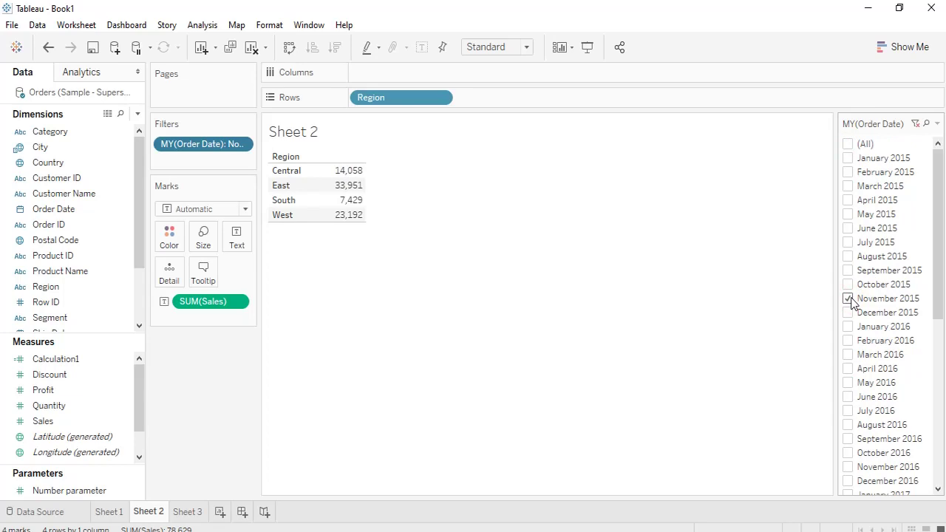
left_click(847, 285)
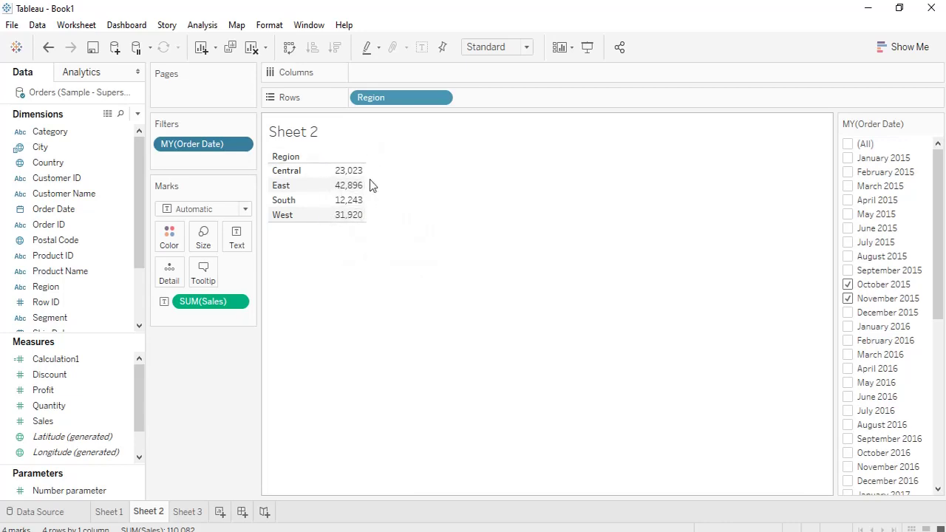
left_click(848, 285)
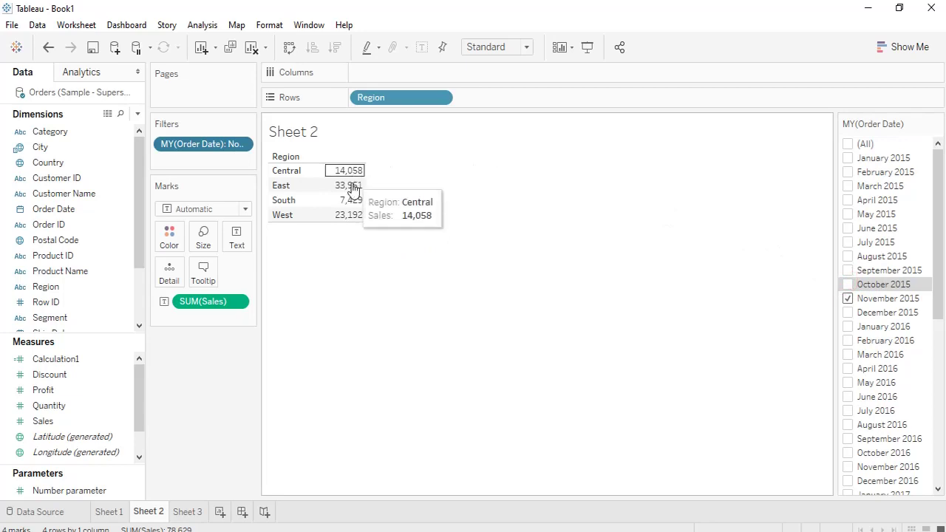
mouse_move(361, 201)
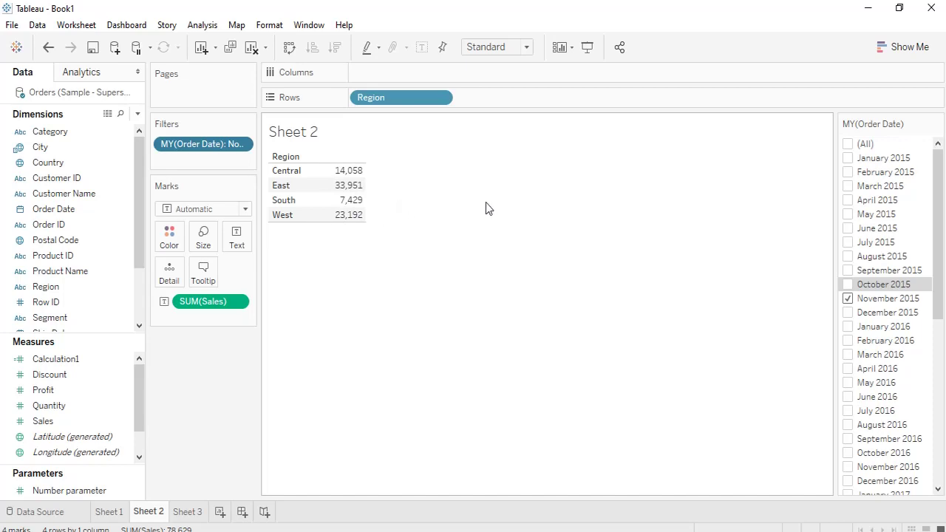
left_click(847, 302)
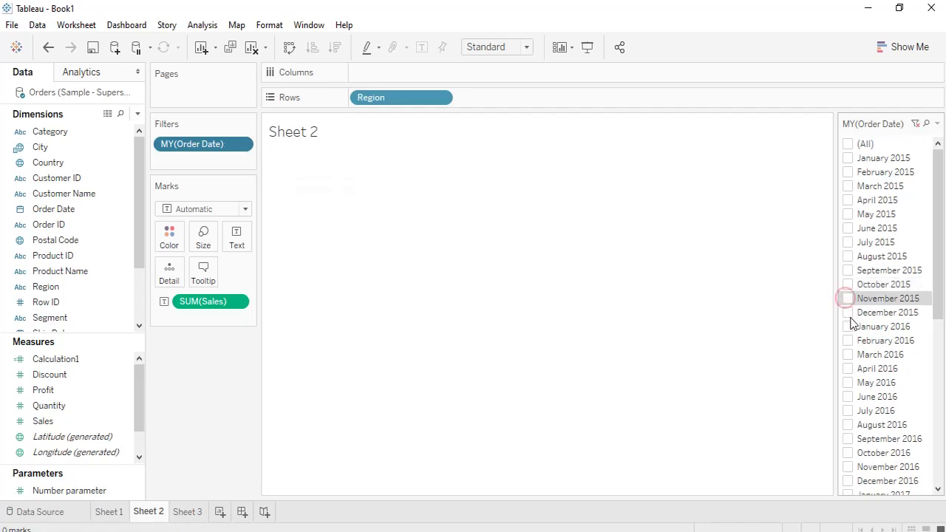
- Select December 2015 in the Order Date month/year filter
left_click(847, 312)
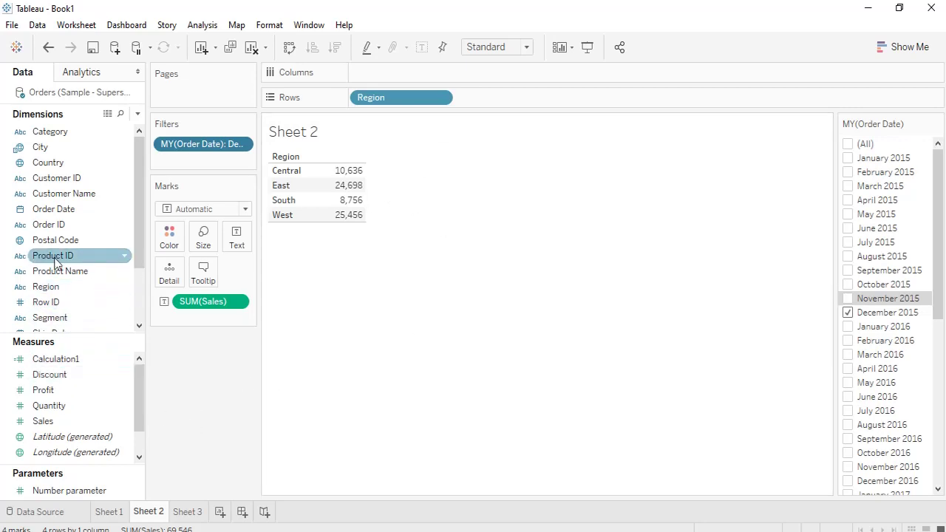
- Create a parameter from the Order Date field, keeping the default name, Date data type and list of values
scroll(52, 362, "down", 1)
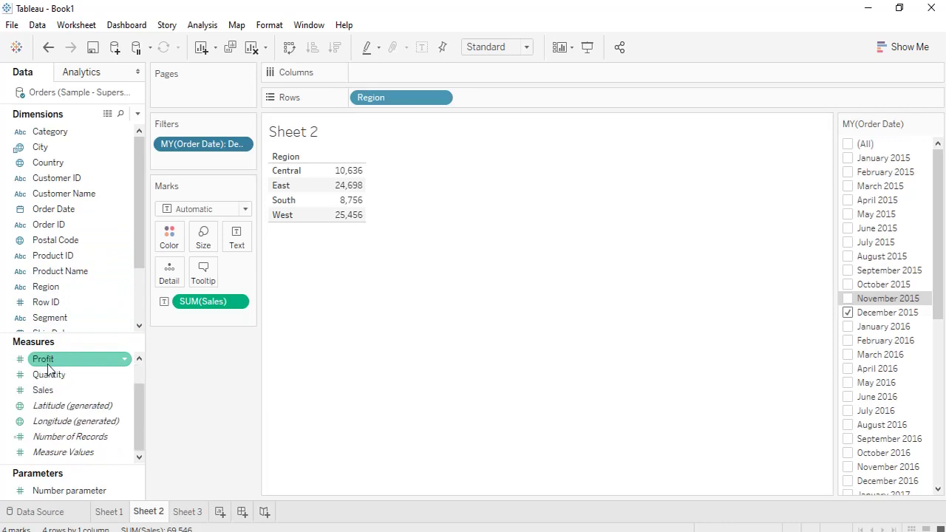
right_click(74, 420)
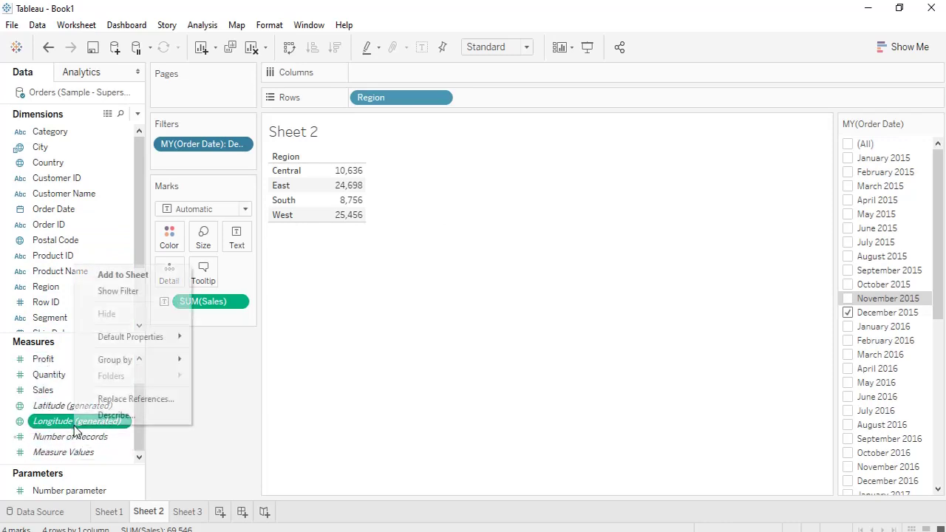
left_click(49, 207)
left_click(49, 207)
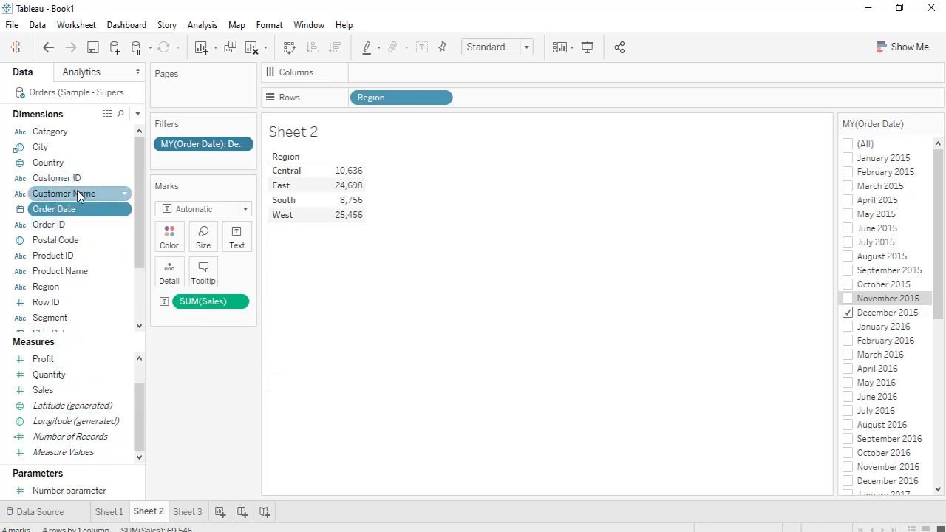
right_click(110, 214)
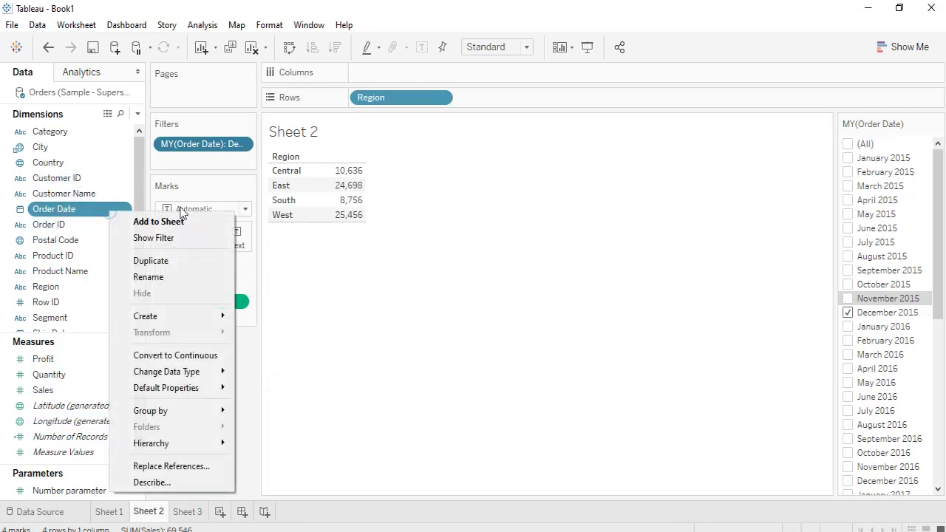
mouse_move(183, 316)
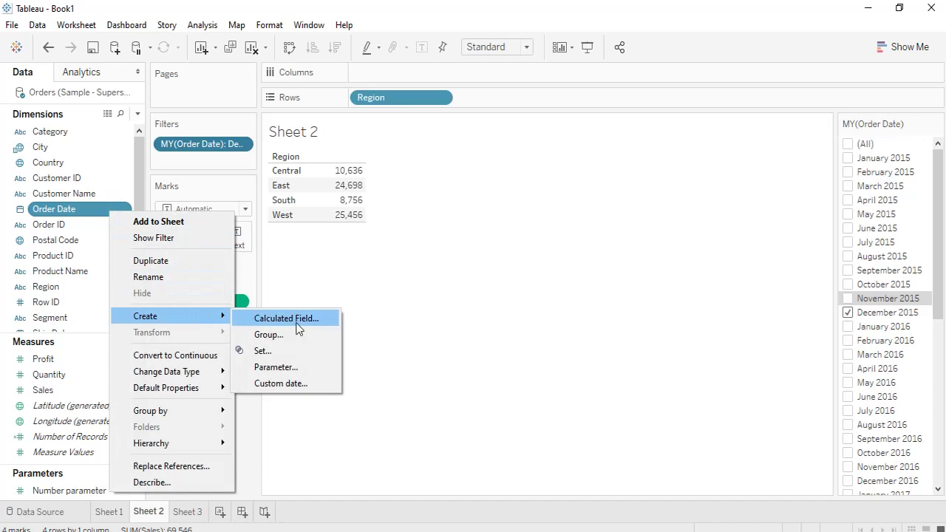
left_click(284, 367)
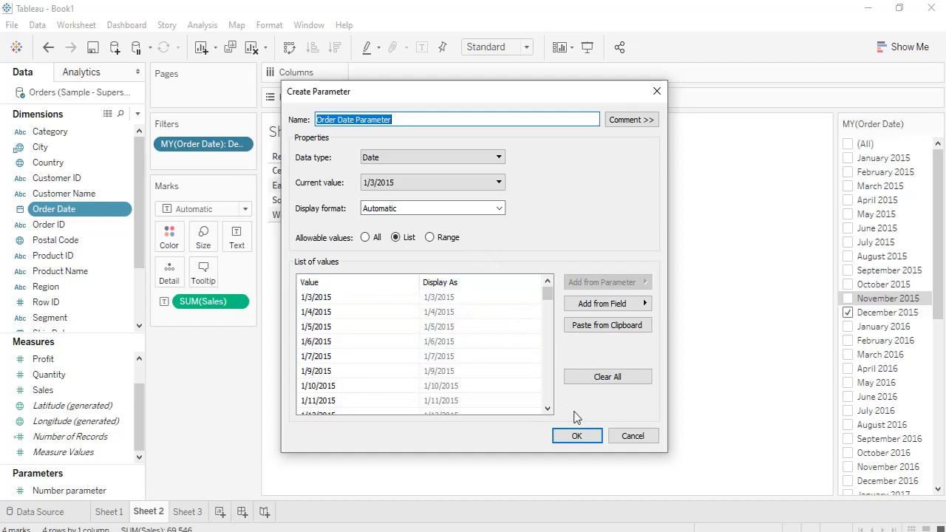
left_click(579, 435)
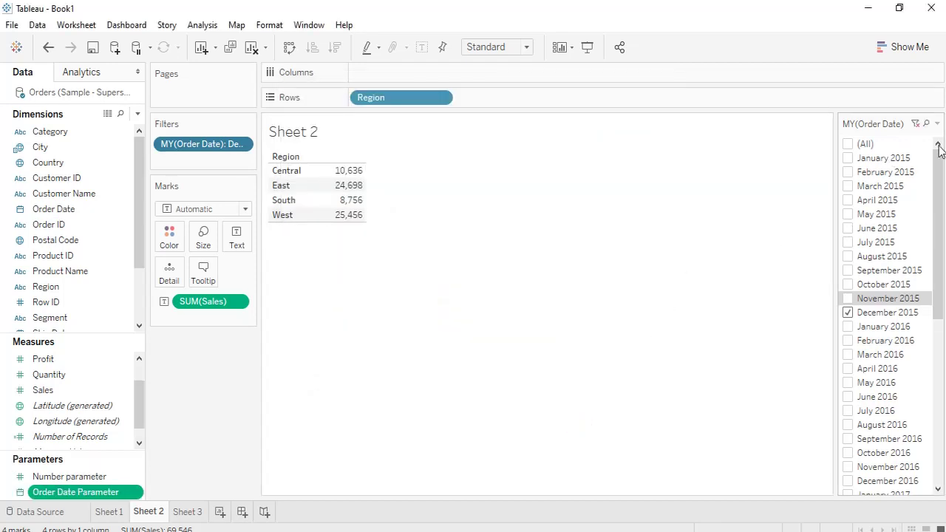
- Hide the month/year filter card and remove the Order Date filter from the regional sales sheet
left_click(935, 123)
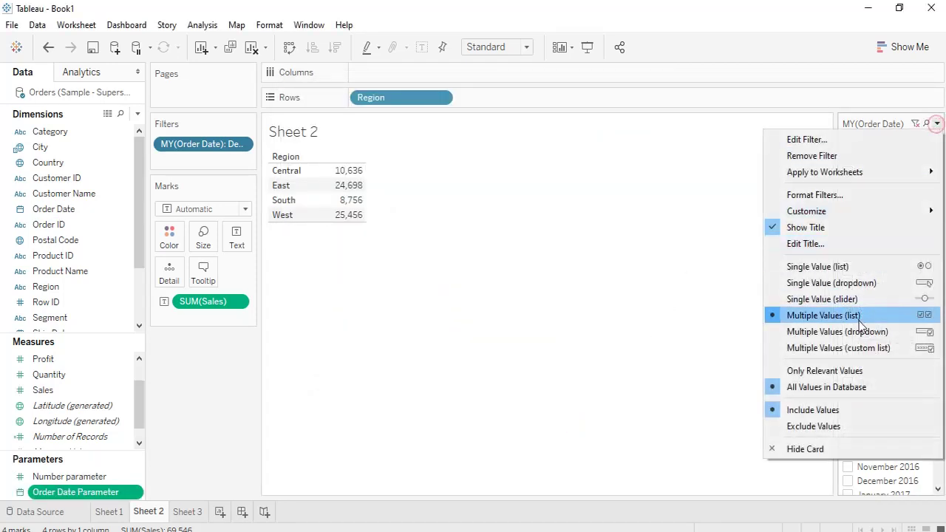
left_click(814, 447)
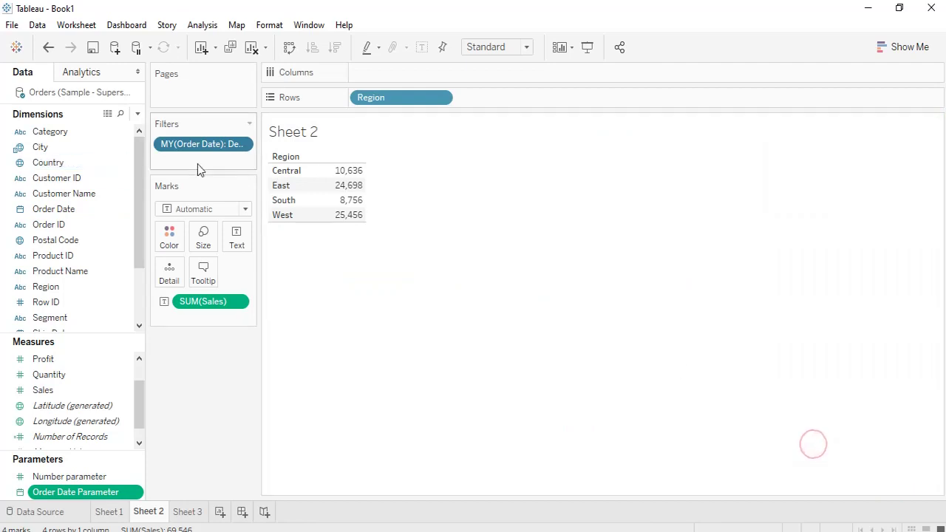
left_click_drag(221, 144, 15, 153)
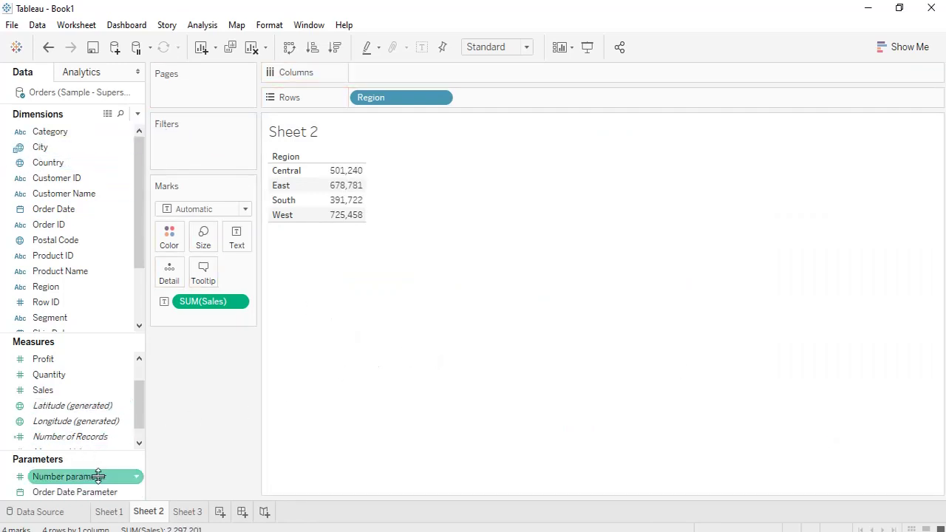
- Show the control for Order Date Parameter beside the table and look through its list of dates
right_click(104, 500)
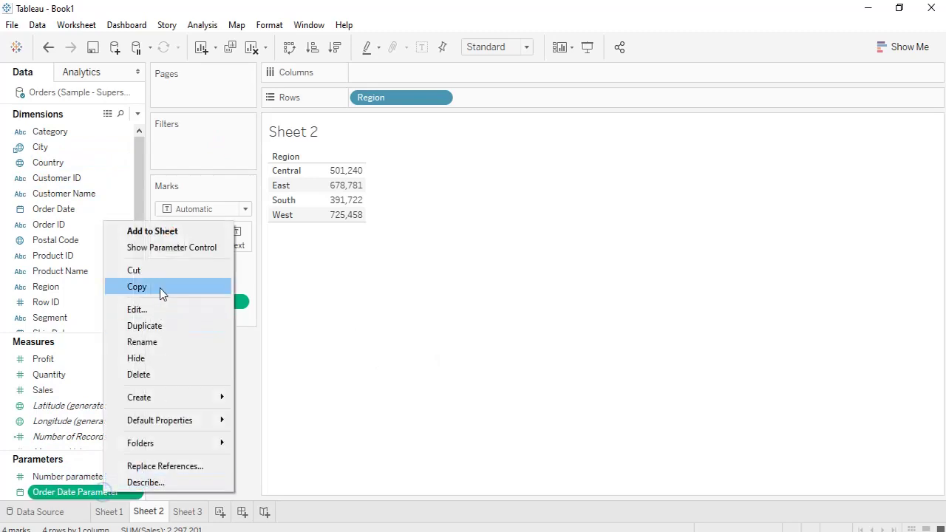
left_click(194, 249)
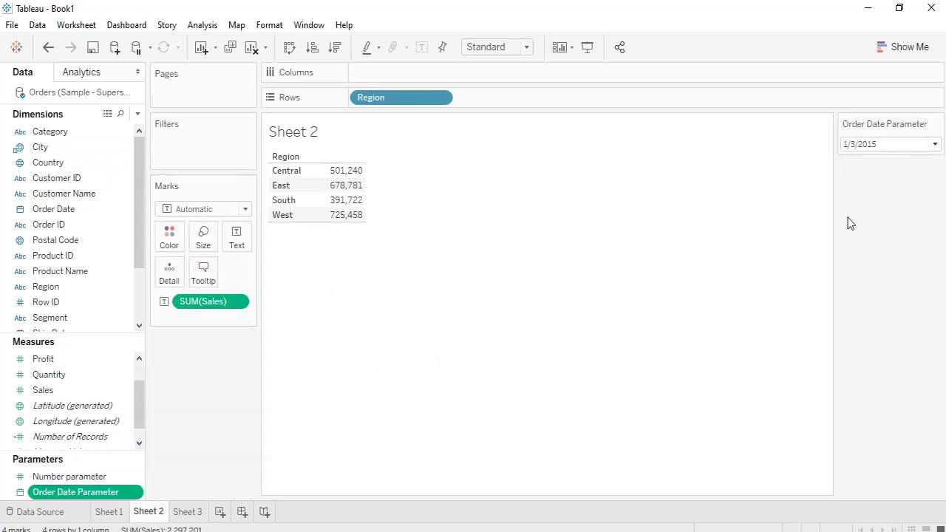
left_click(933, 145)
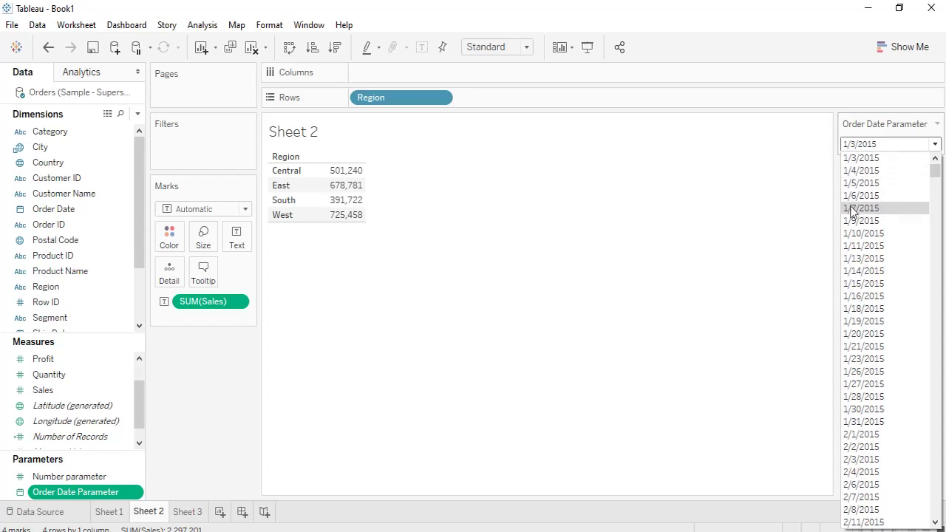
left_click(667, 216)
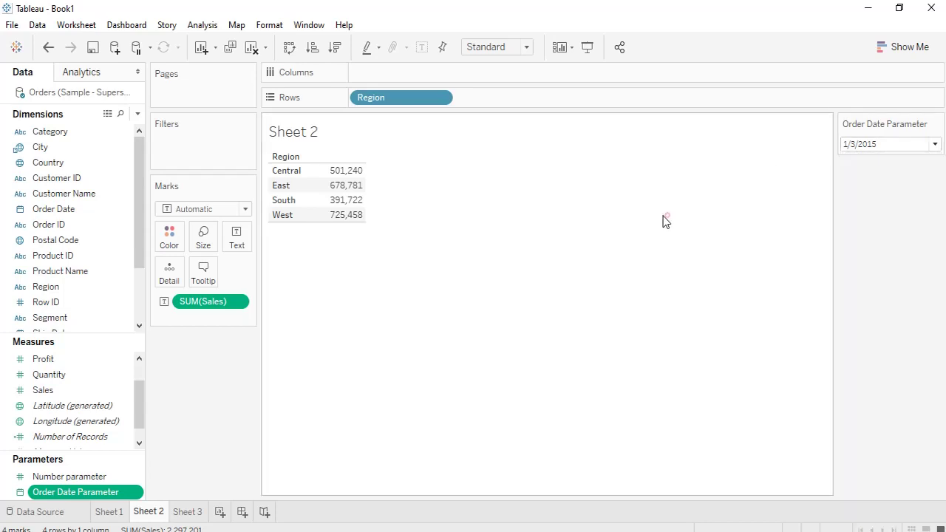
- Edit Order Date Parameter to use the custom display format mmmm yyyy
right_click(103, 491)
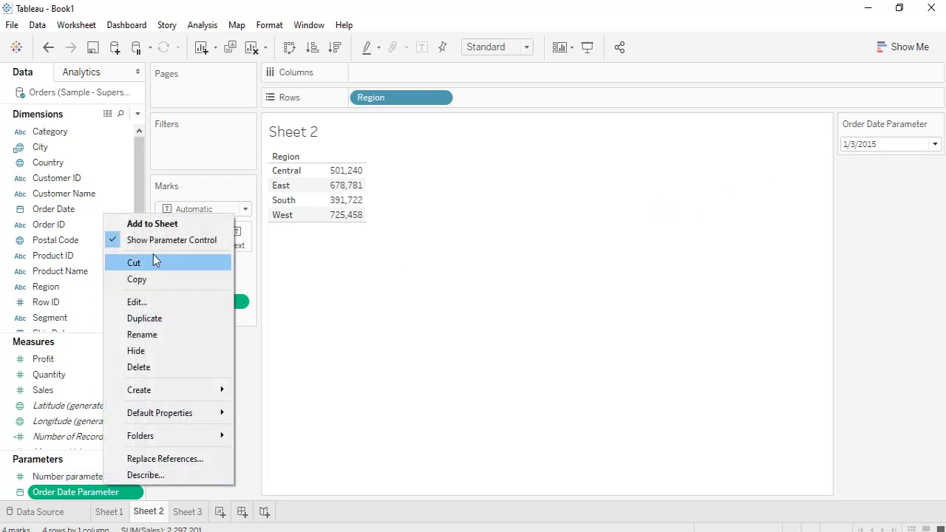
left_click(156, 300)
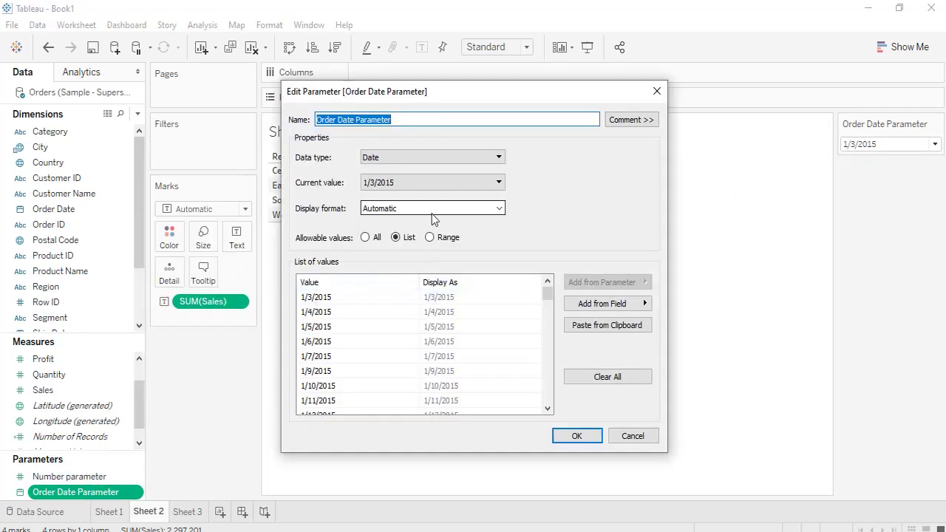
left_click(452, 207)
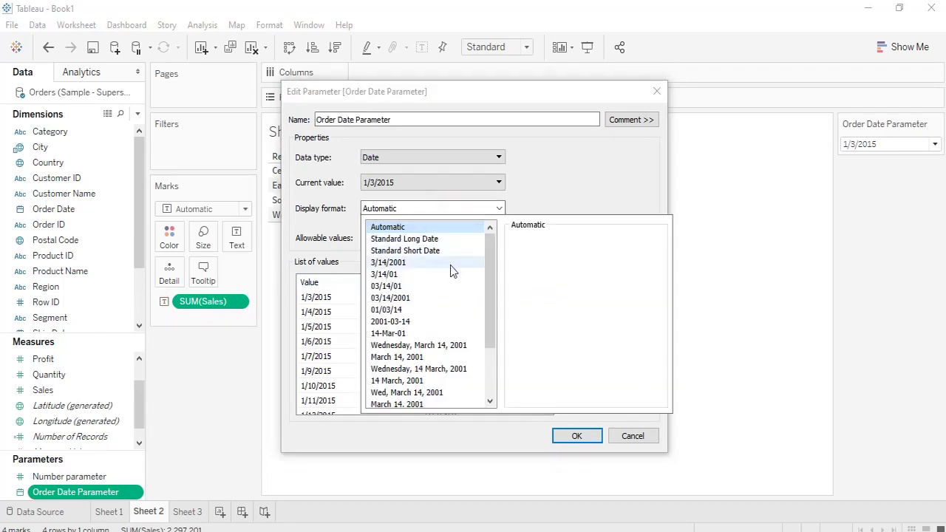
scroll(448, 313, "down", 2)
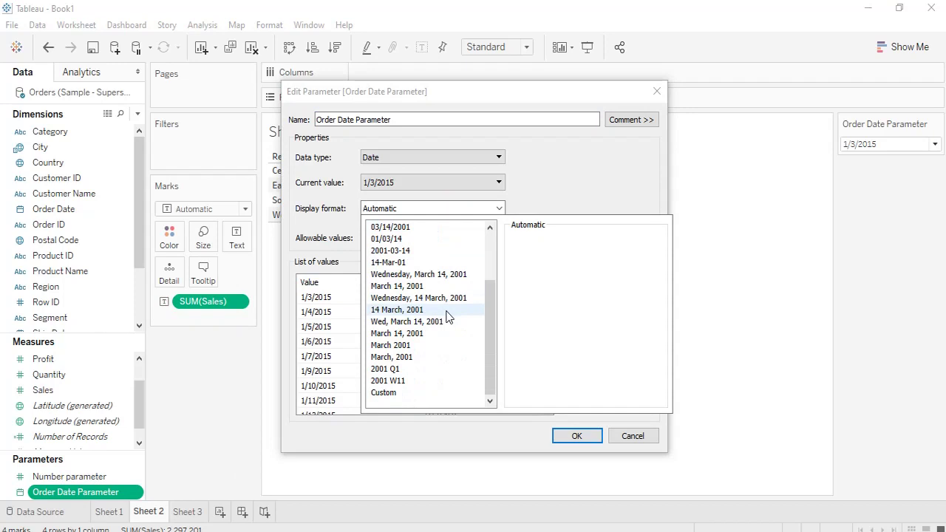
left_click(415, 346)
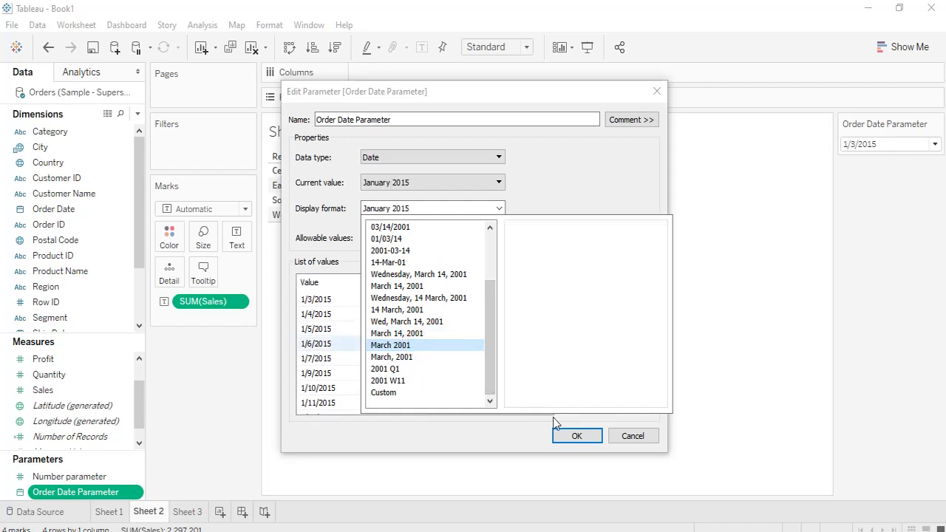
left_click(424, 391)
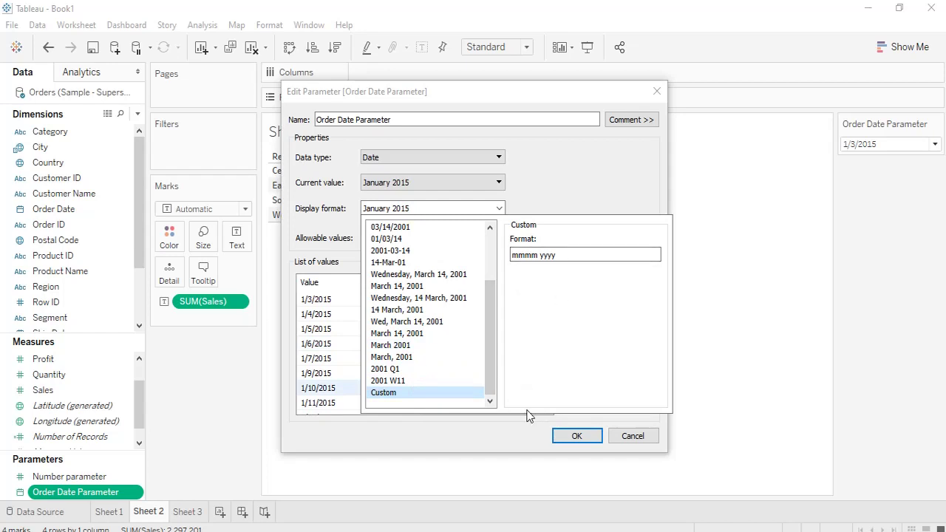
left_click(568, 434)
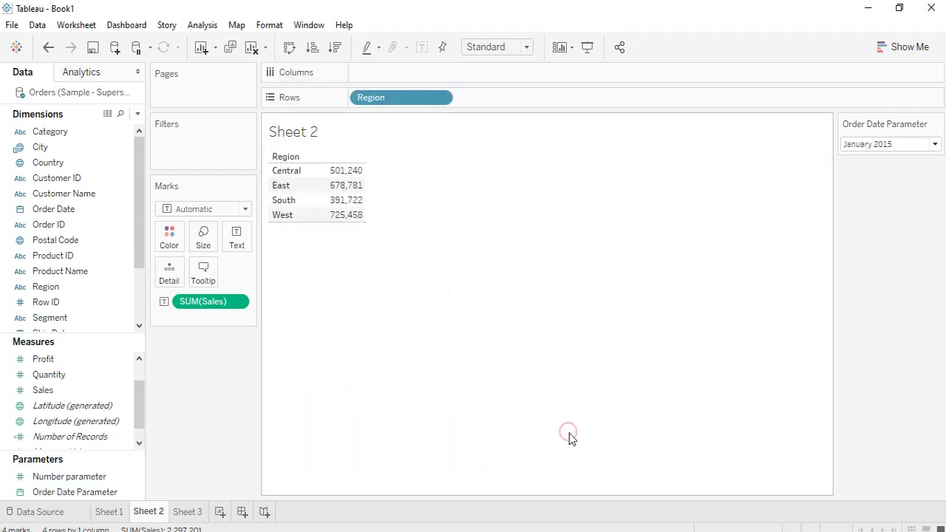
- Try several months in the Order Date Parameter control, including March 2017, and leave it set to December 2016
left_click(916, 147)
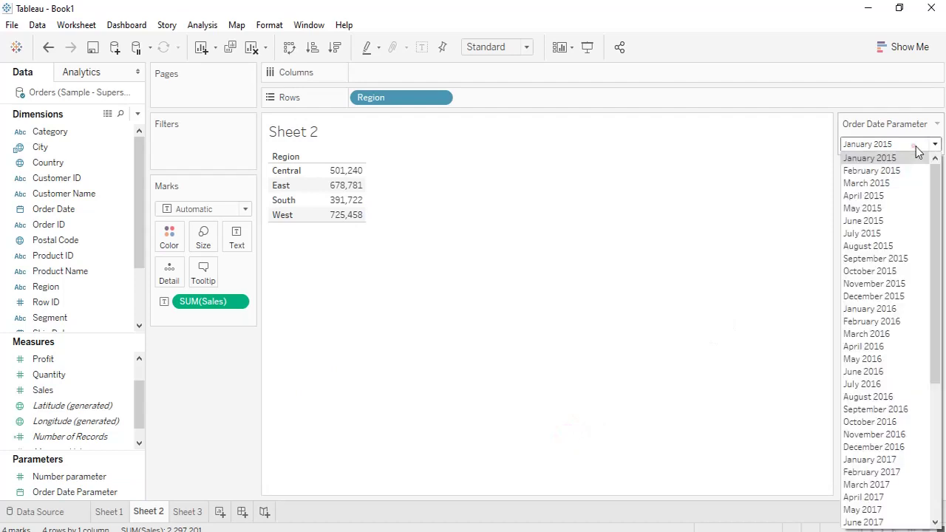
scroll(869, 313, "down", 6)
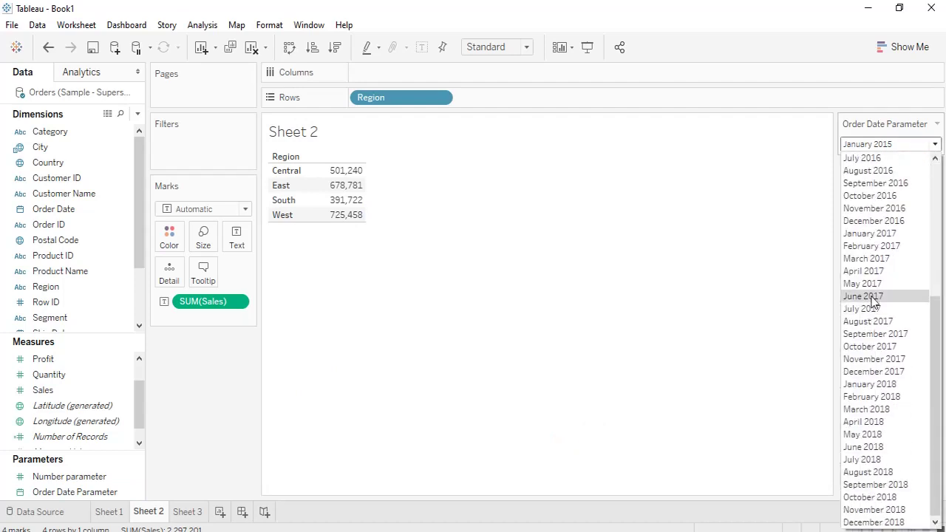
left_click(887, 259)
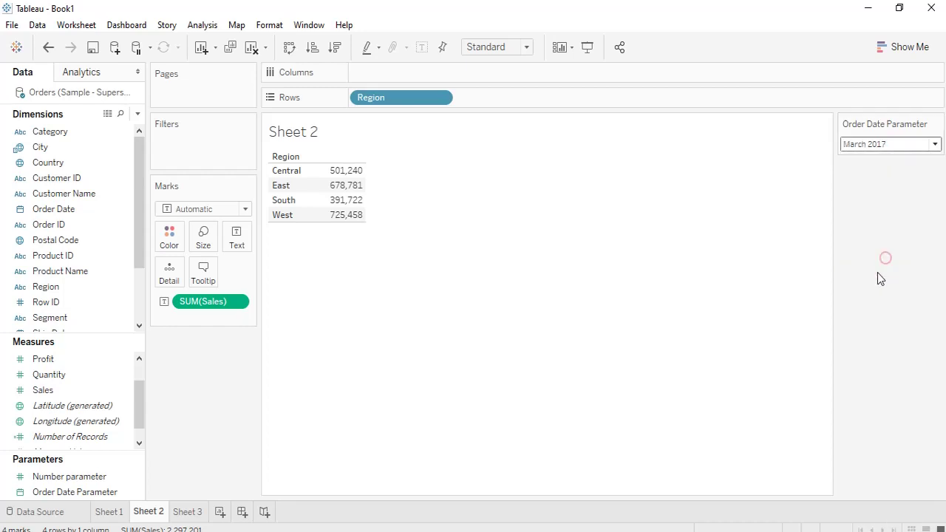
left_click(869, 149)
left_click(866, 232)
left_click(866, 145)
left_click(877, 221)
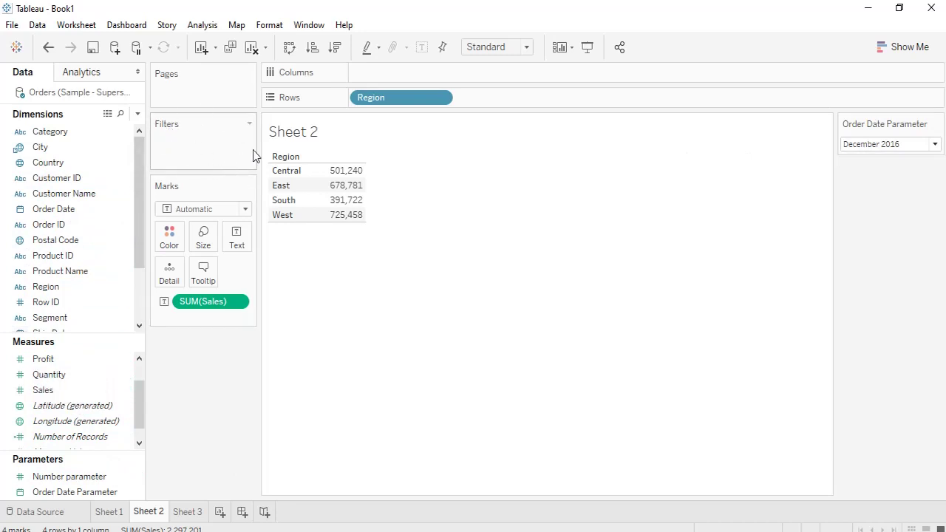
mouse_move(348, 198)
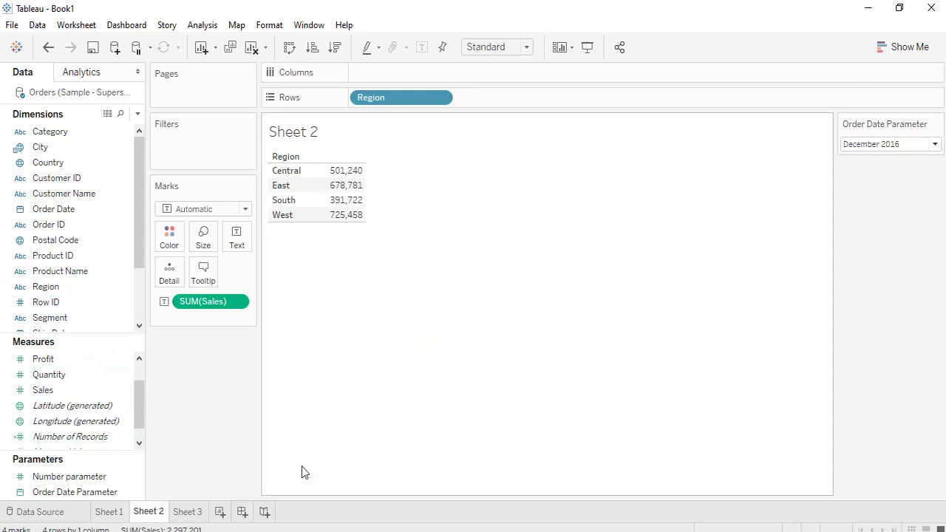
- On a new worksheet, add Order Date to Columns as a discrete month-and-year date
left_click(226, 516)
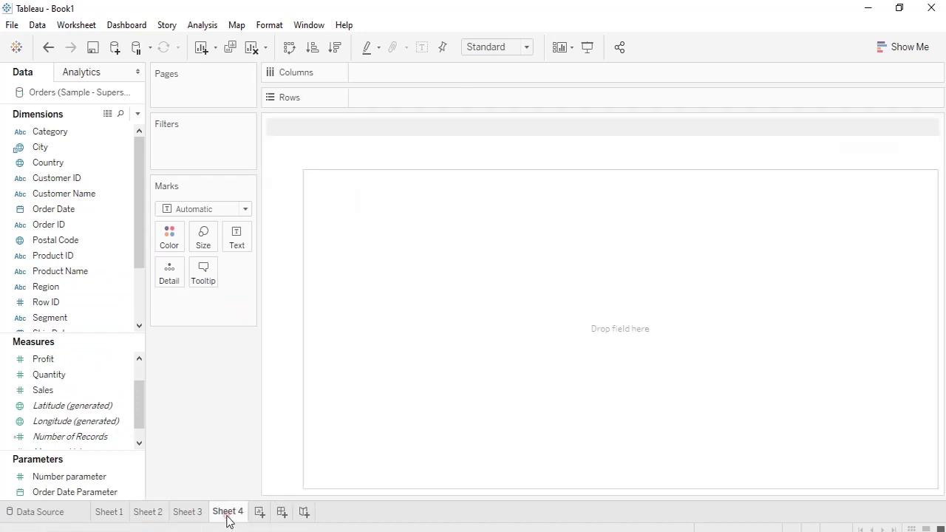
left_click(73, 214)
double_click(73, 215)
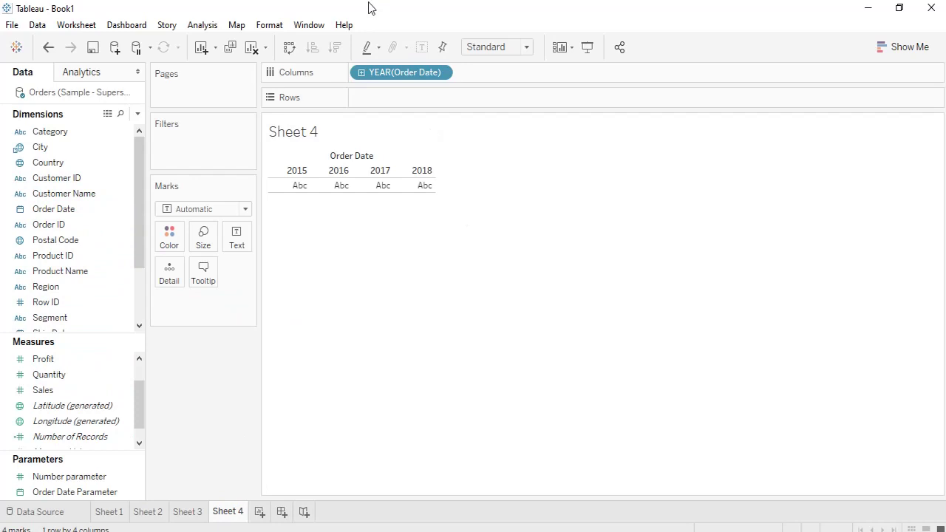
left_click(442, 74)
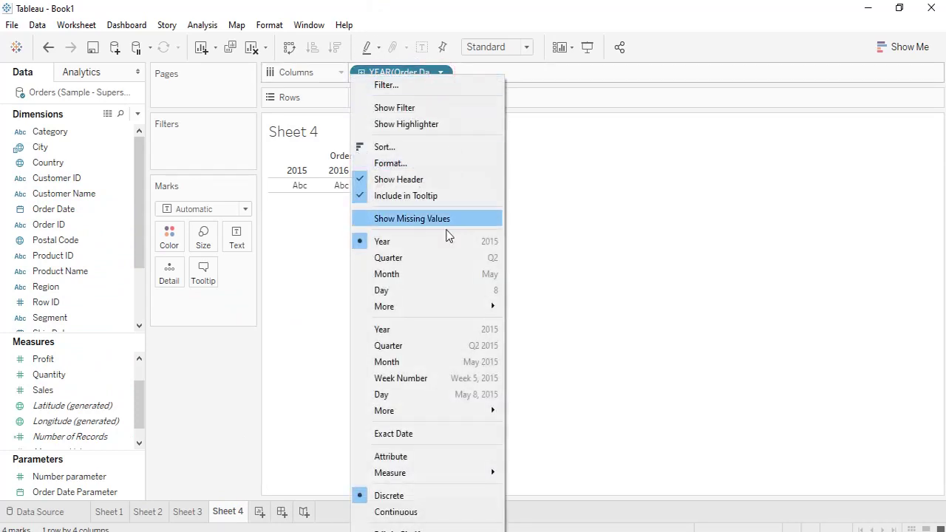
left_click(466, 368)
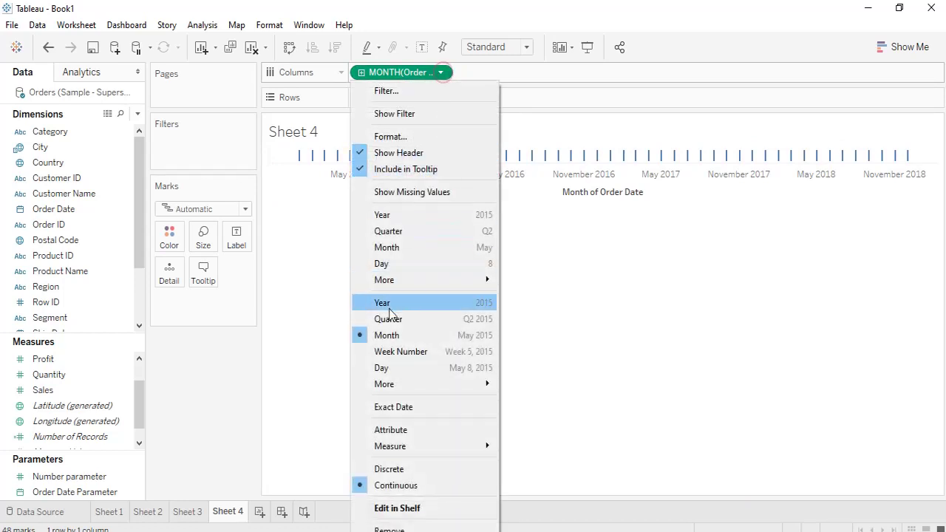
left_click(416, 470)
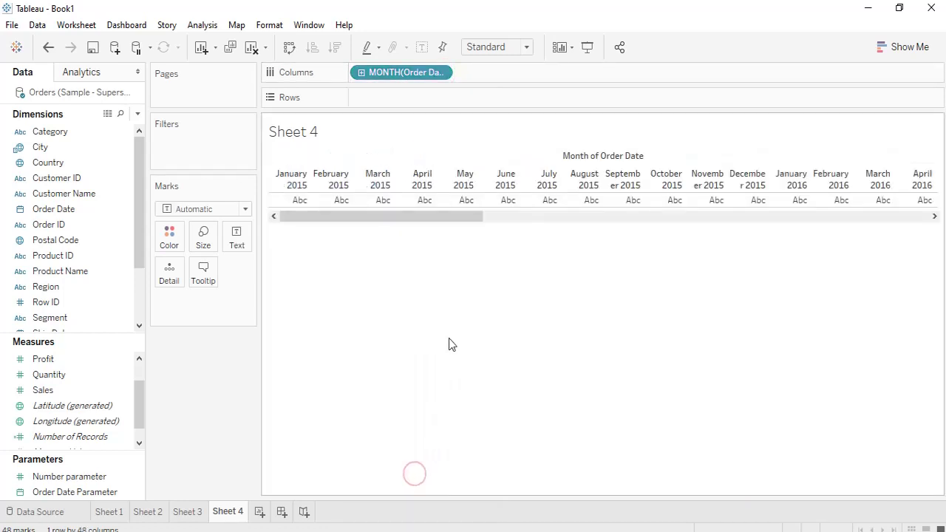
- Examine the formula behind the Order Date month field in Columns, and return to Sheet 2
double_click(405, 72)
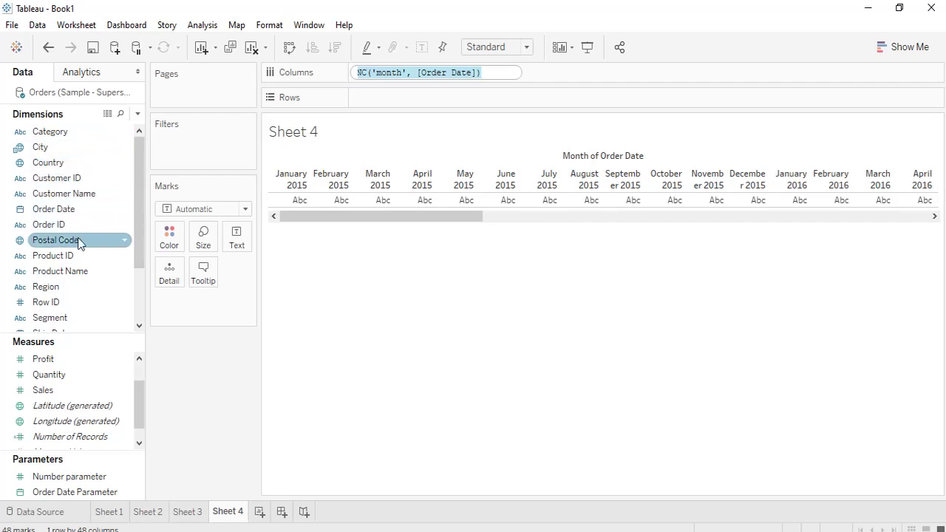
left_click(189, 512)
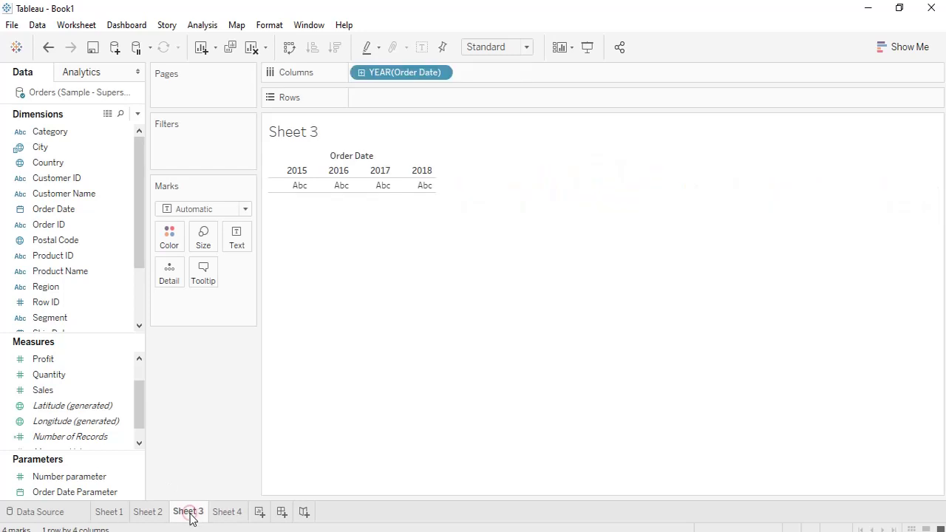
left_click(145, 513)
left_click(19, 289)
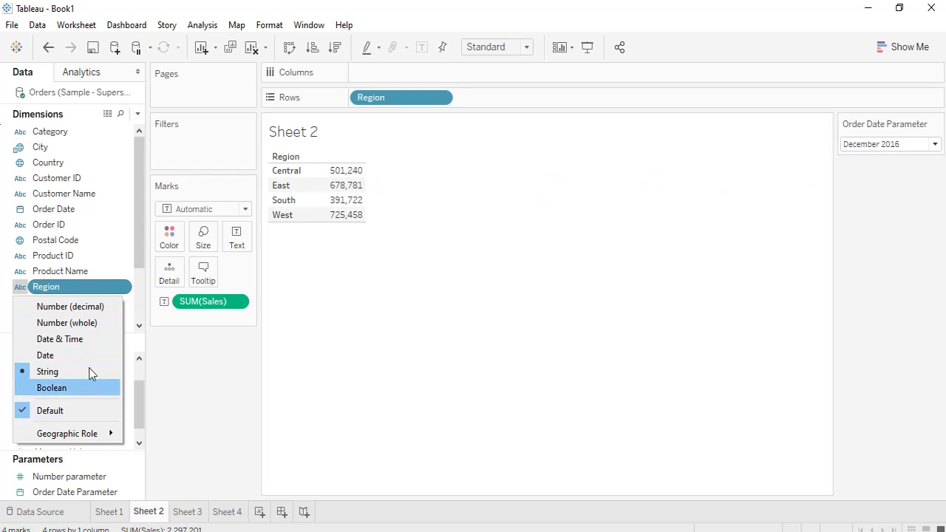
right_click(98, 215)
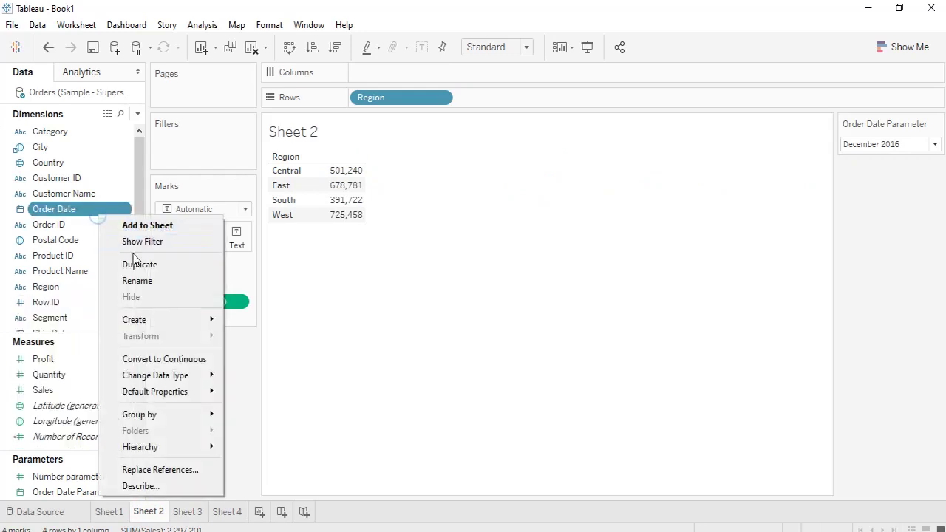
left_click(186, 319)
left_click(256, 323)
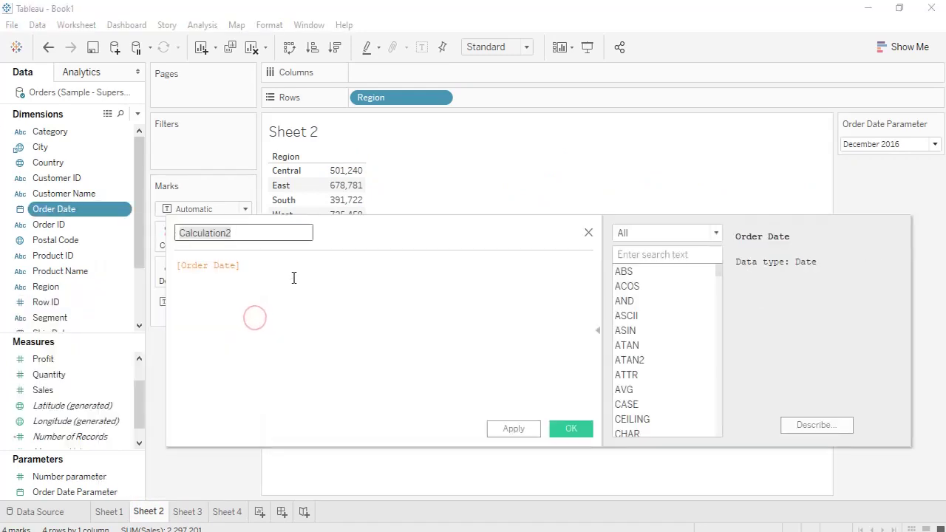
left_click(293, 277)
key("ctrl+a")
key("BackSpace")
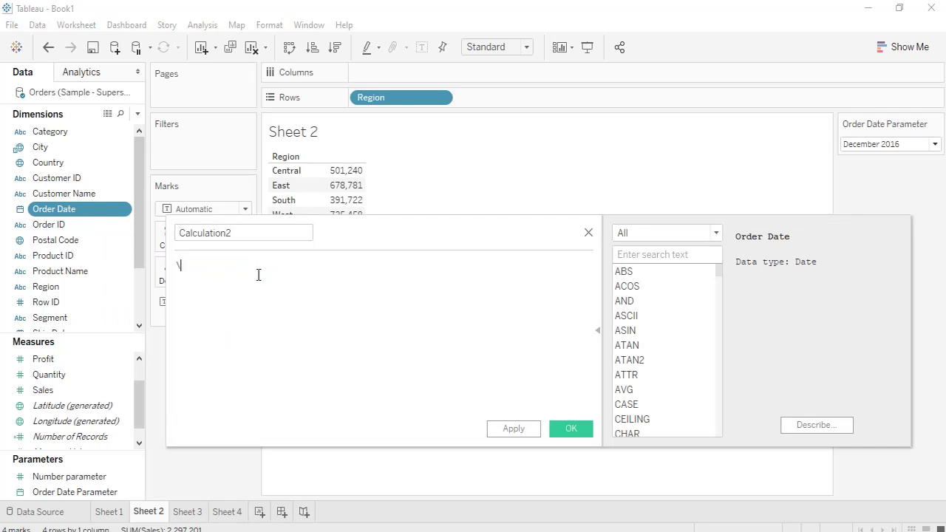
type("DATETRUNC('month', [Order Date])")
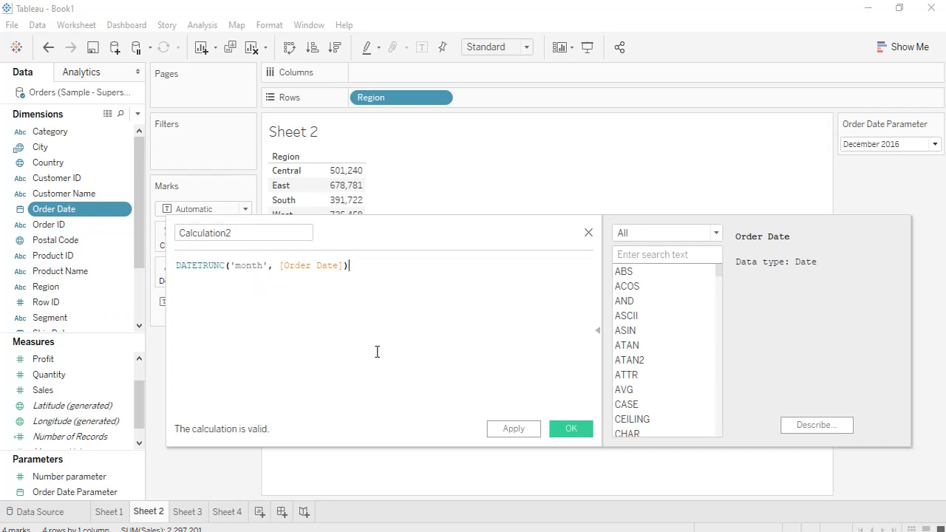
left_click(588, 233)
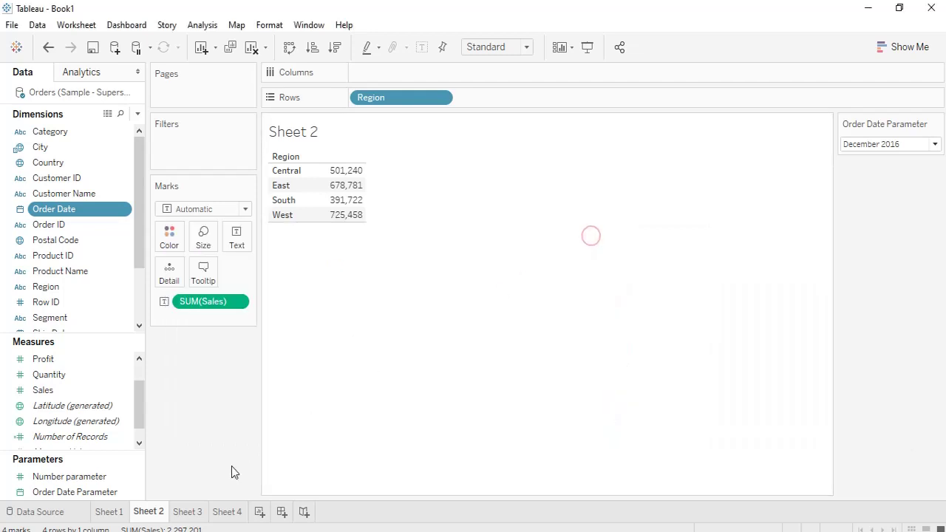
- On Sheet 4, change the Order Date field in Columns to a custom date with Month / Year detail
left_click(229, 511)
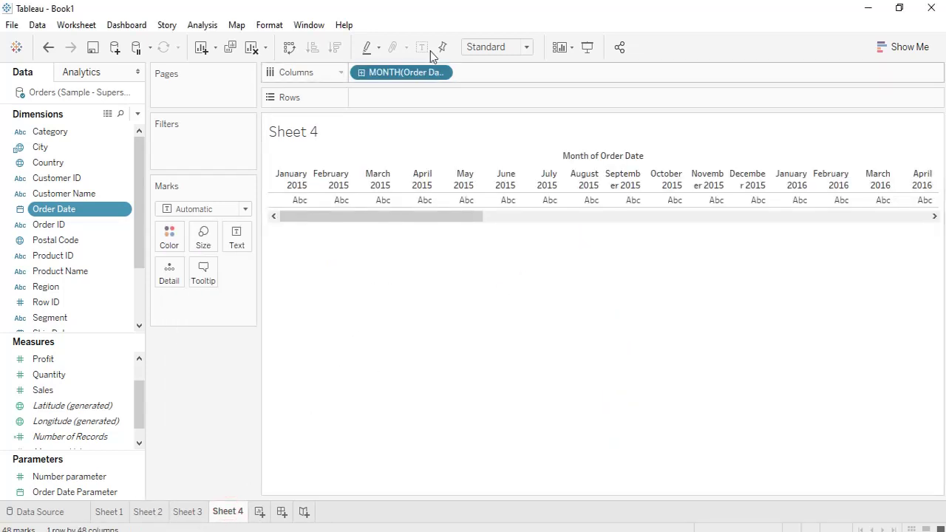
left_click(440, 73)
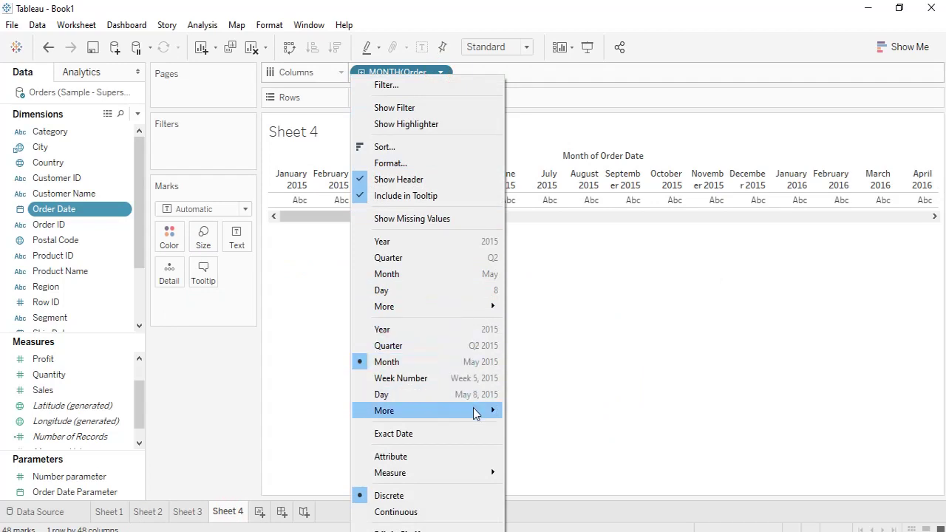
mouse_move(466, 304)
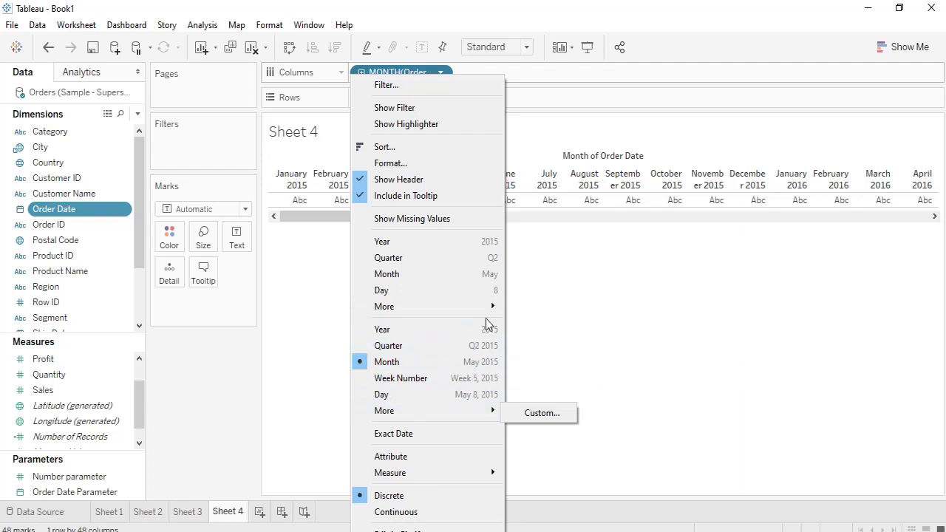
left_click(528, 343)
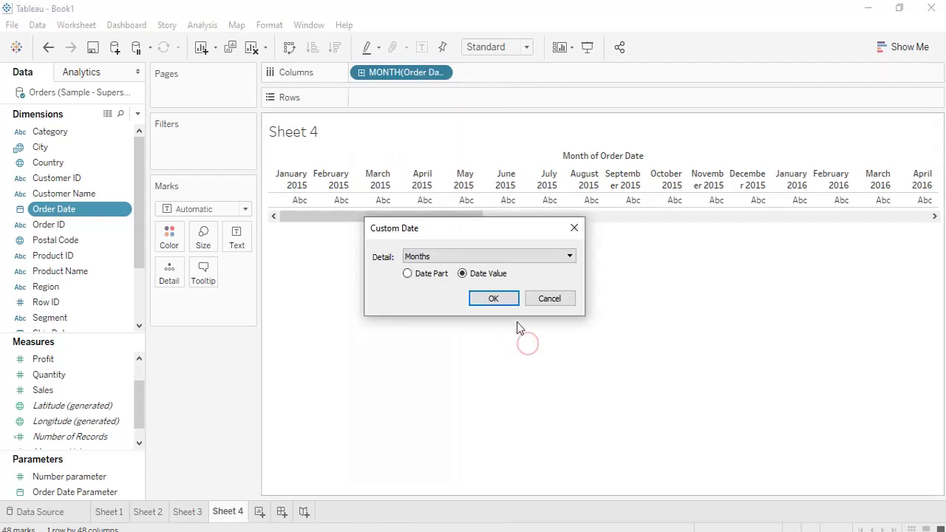
left_click(560, 256)
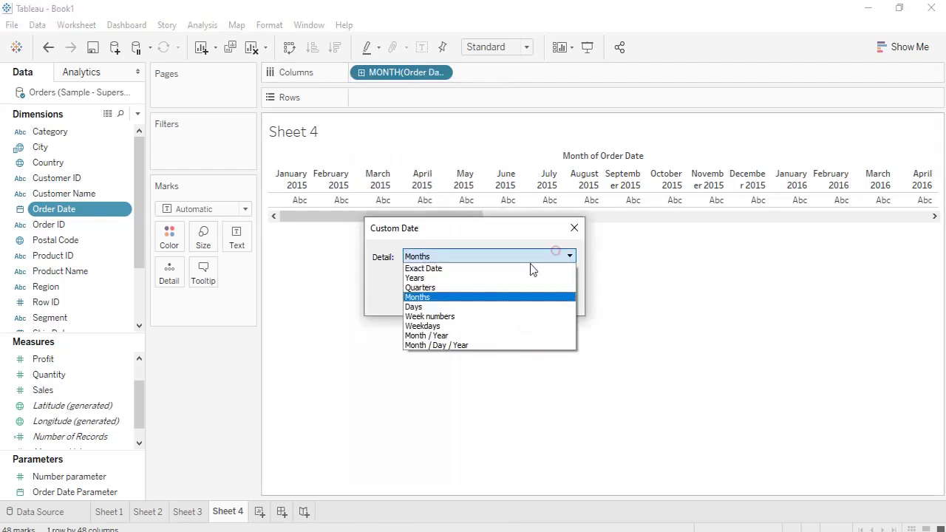
left_click(445, 339)
left_click(480, 299)
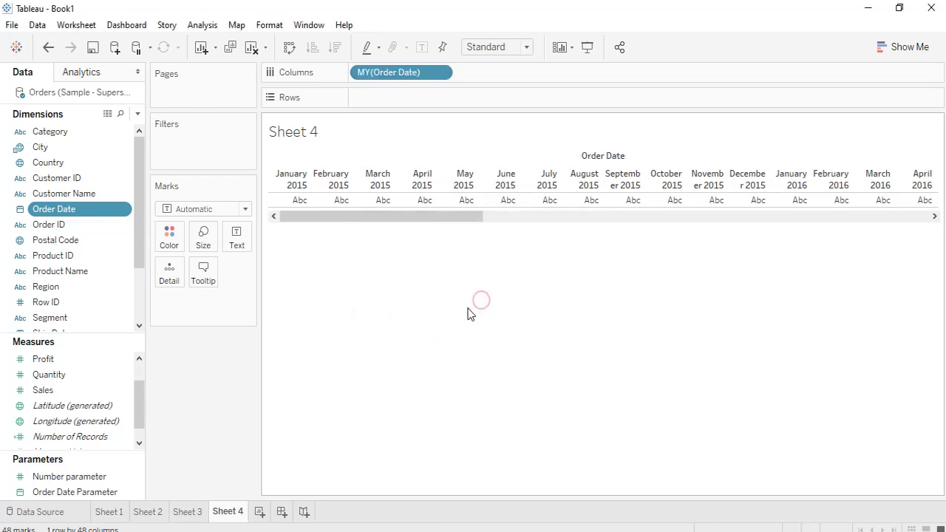
- Copy the entire formula behind the month/year Order Date field in Columns and return to Sheet 2
double_click(404, 74)
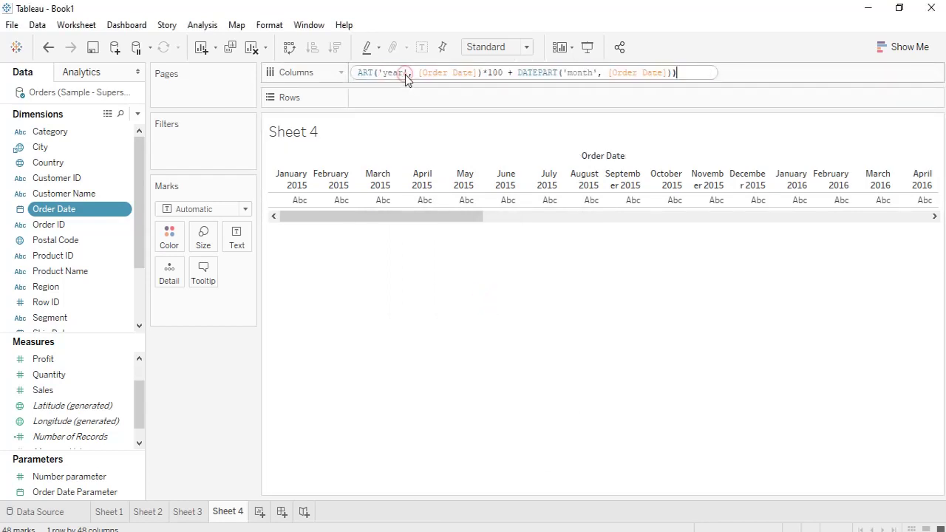
left_click(405, 75)
key("ctrl+a")
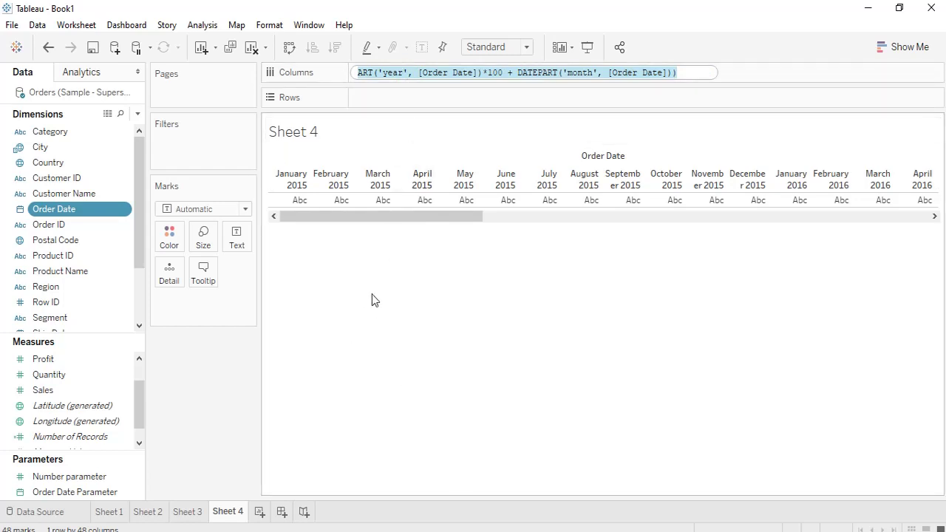
left_click(186, 512)
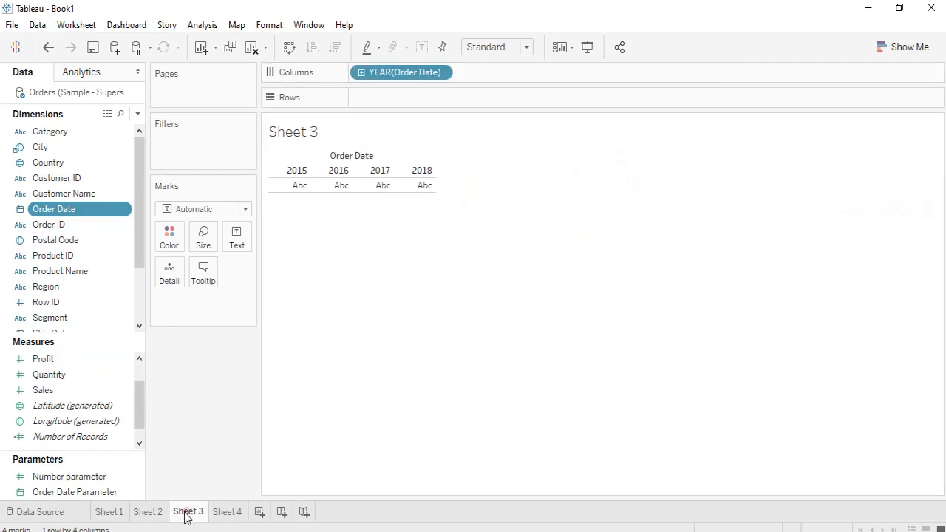
left_click(150, 513)
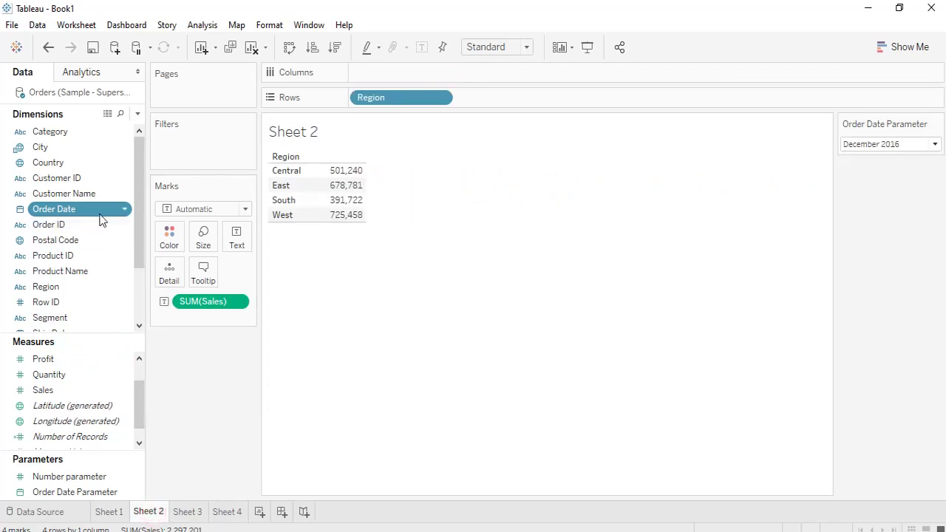
- Create a calculated field from Order Date with the formula (DATEPART('year', [Order Date])*100 + DATEPART('month', [Order Date]))
right_click(74, 211)
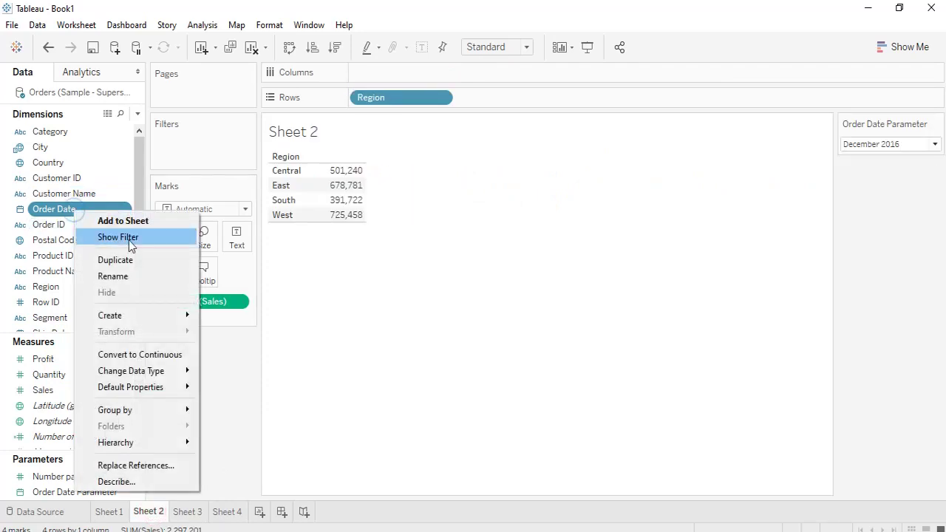
mouse_move(142, 318)
left_click(246, 317)
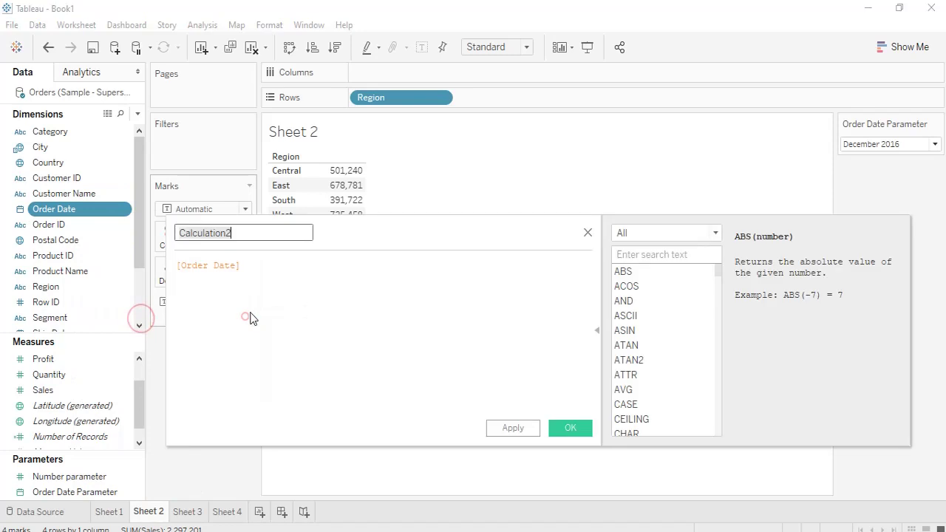
left_click(312, 289)
key("ctrl+a")
key("BackSpace")
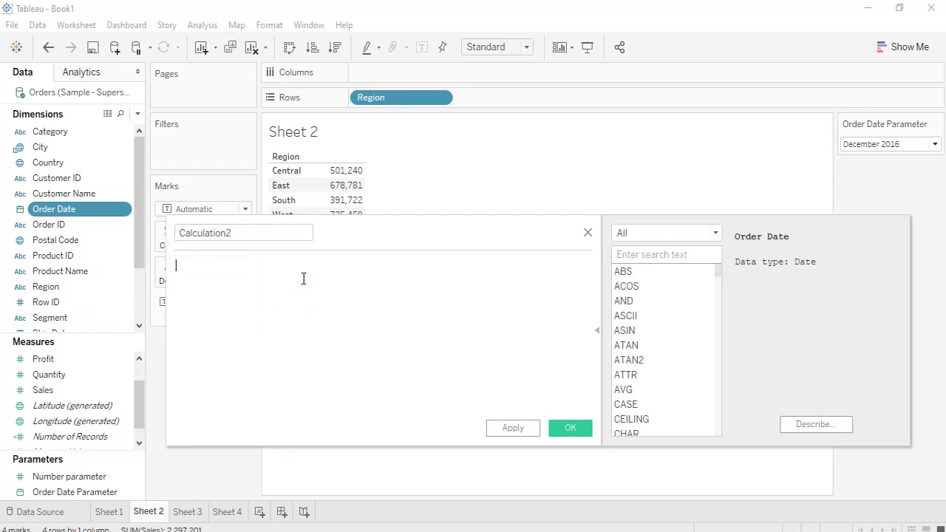
type("(DATEPART('year', [Order Date])*100 + DATEPART('month', [Order Date]))")
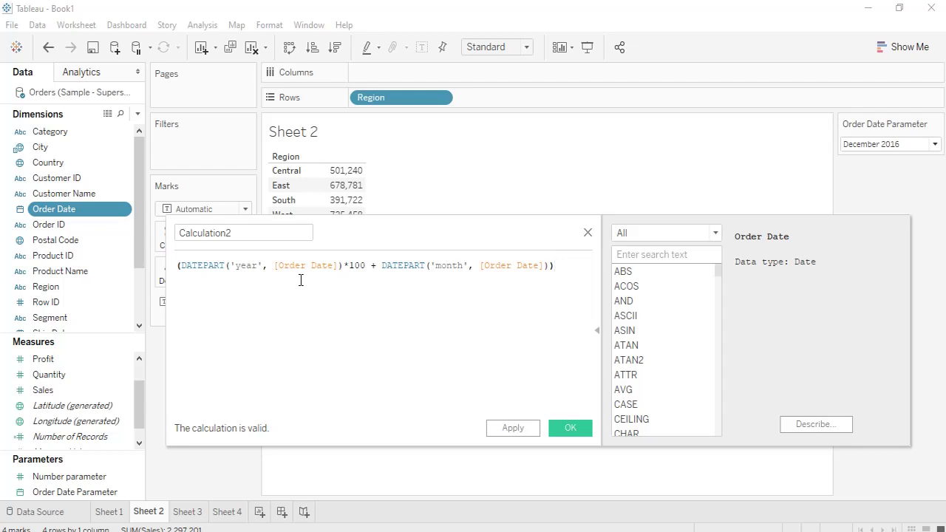
- Extend the formula with an equals sign and a second copy of the same DATEPART expression on a new line
type("=")
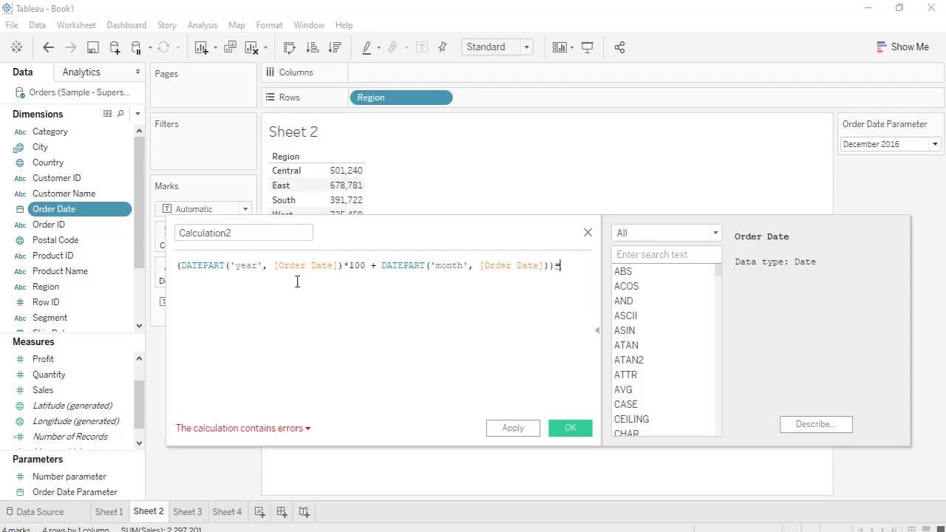
type("(DATEPART('year', [Order Date])*100 + DATEPART('month', [Order Date]))")
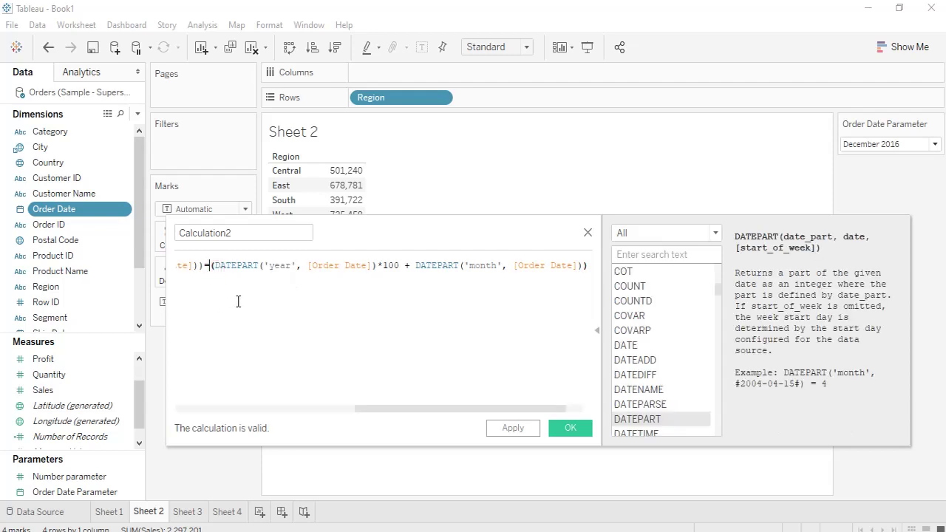
key("Return")
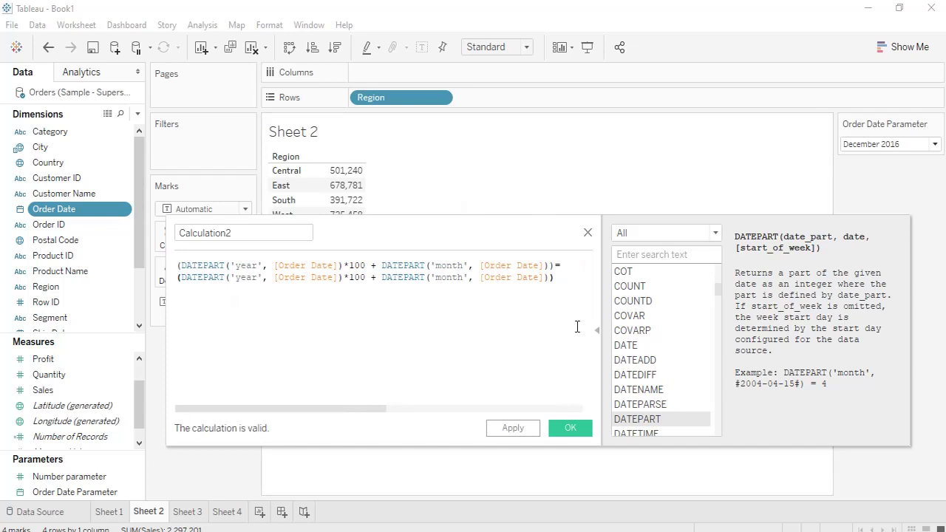
- Widen the calculation editor and replace Order Date in the second line's year DATEPART with Order Date Parameter
left_click(596, 332)
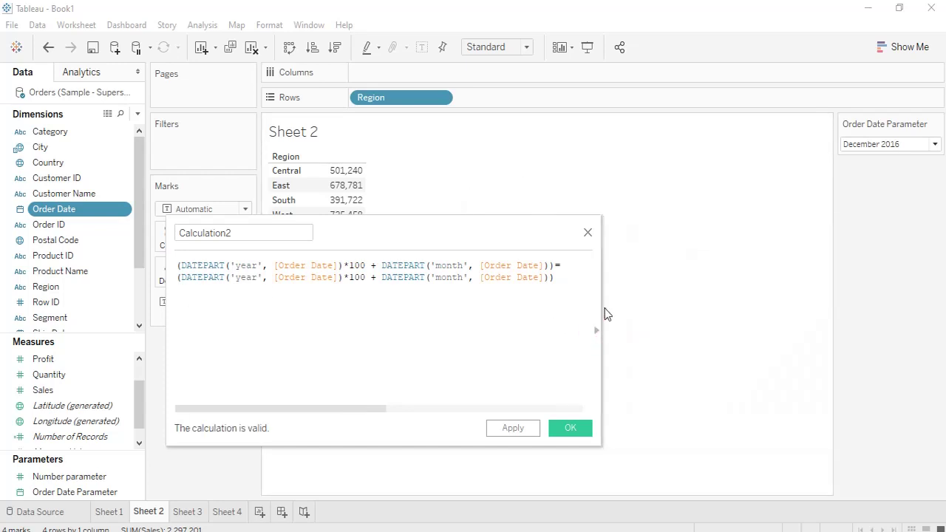
left_click_drag(604, 308, 788, 318)
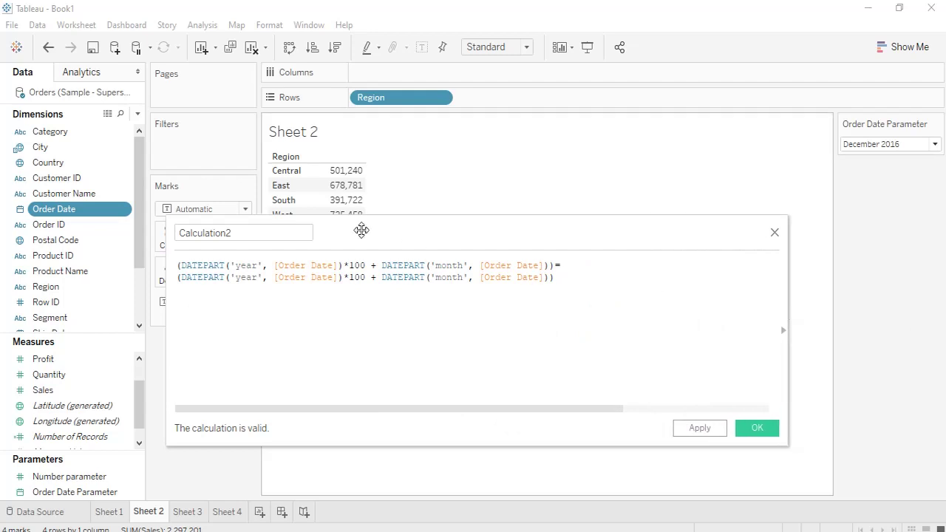
double_click(300, 278)
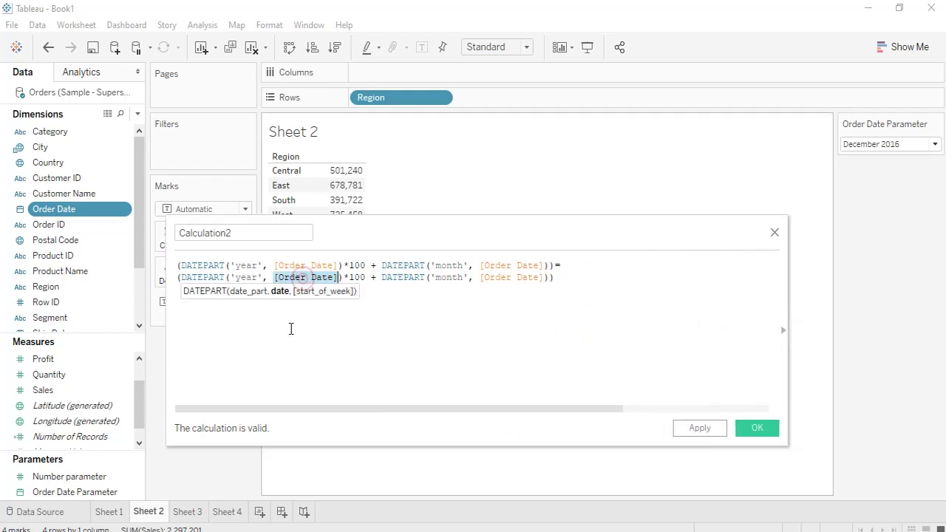
key("BackSpace")
type("pa")
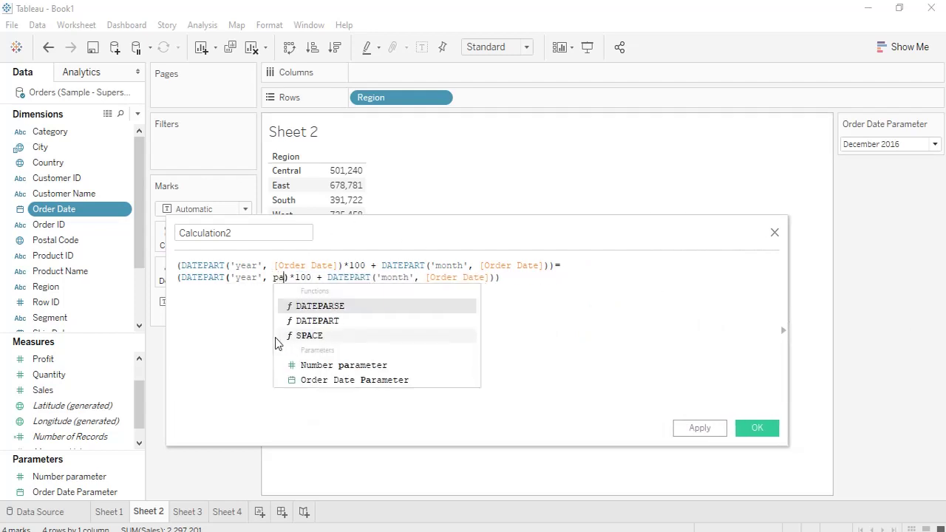
key("Down")
key("Down")
key("Down")
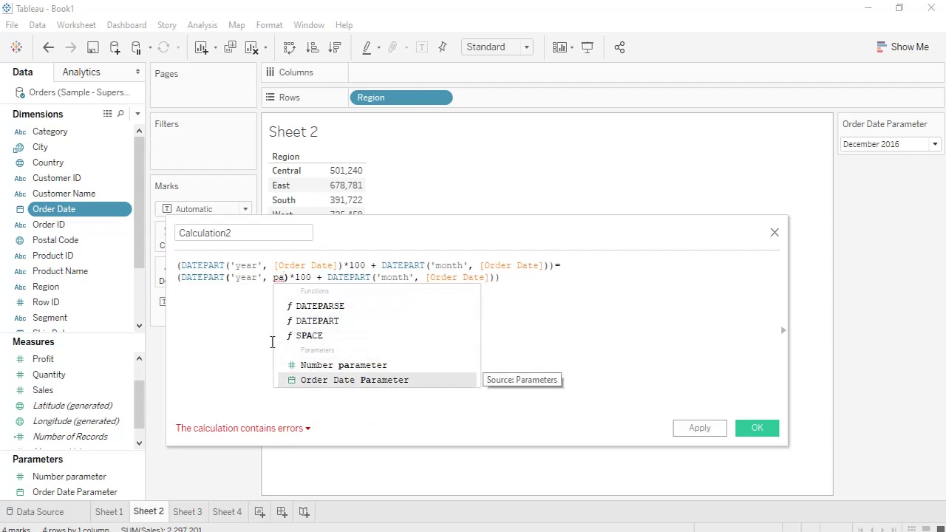
key("Return")
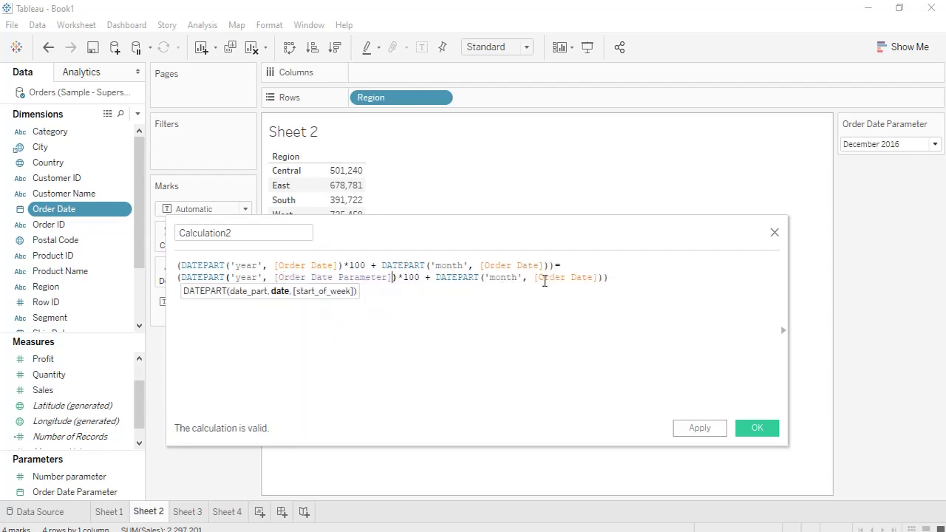
- Replace Order Date in the second line's month DATEPART with Order Date Parameter and apply the calculation
double_click(547, 279)
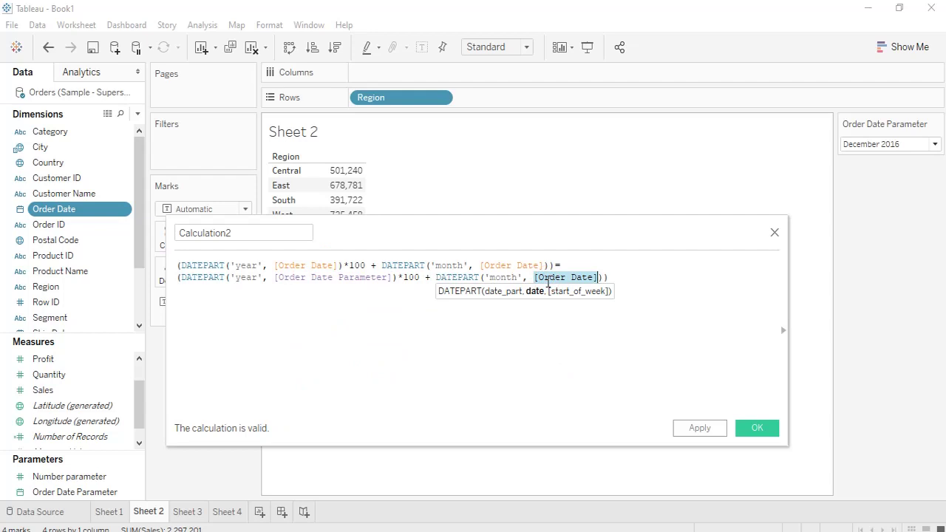
type("para")
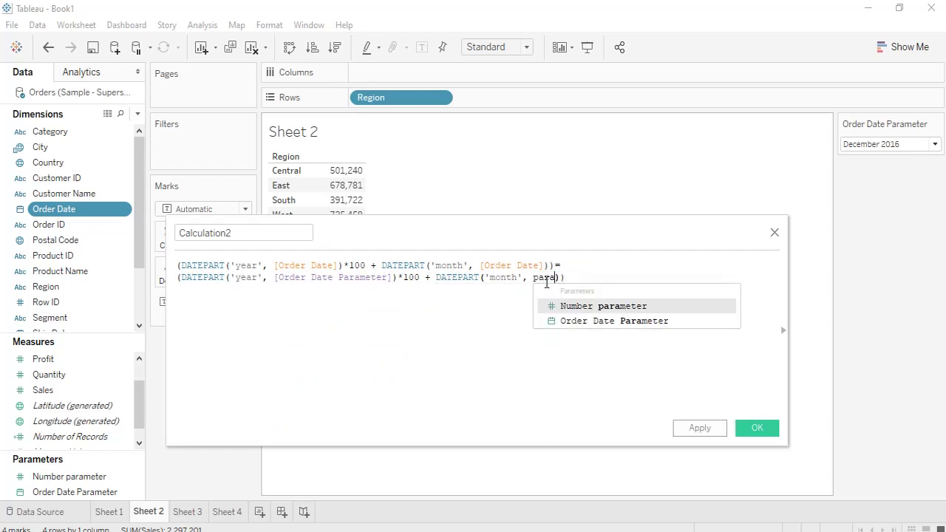
key("Return")
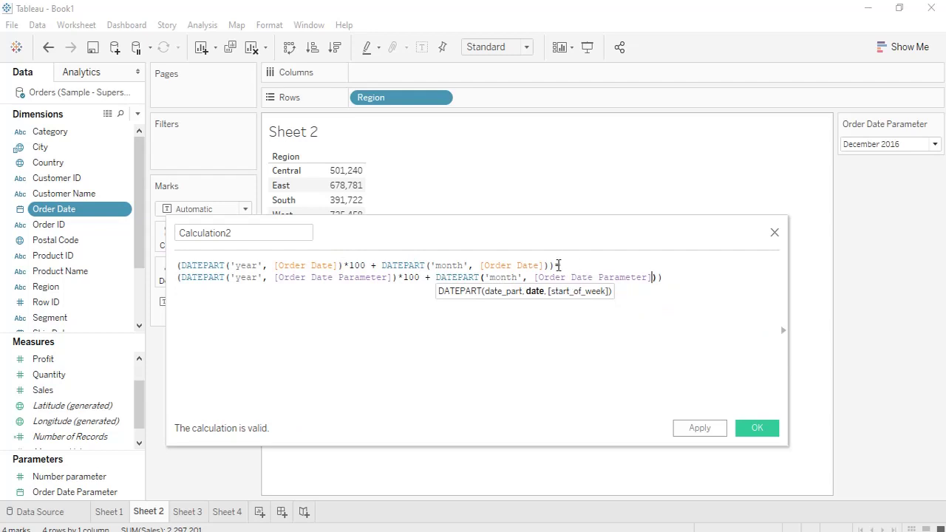
double_click(558, 264)
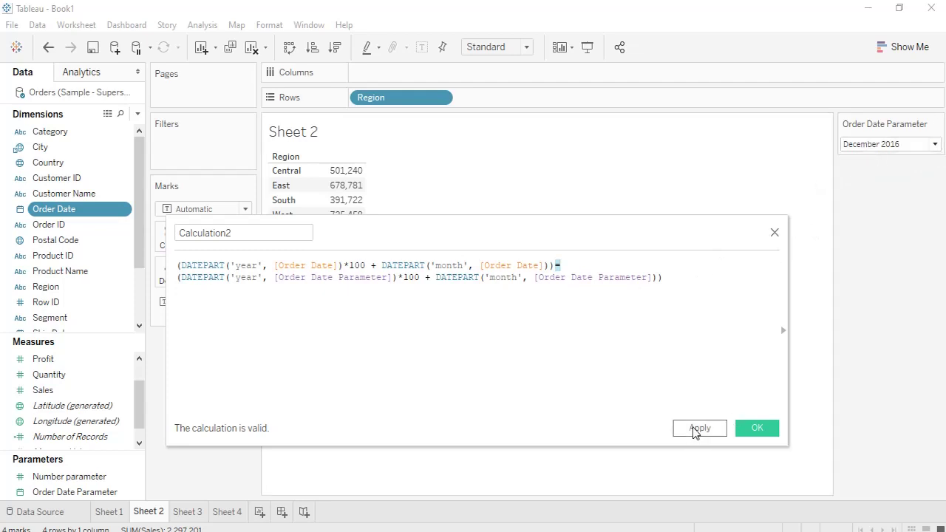
left_click(697, 429)
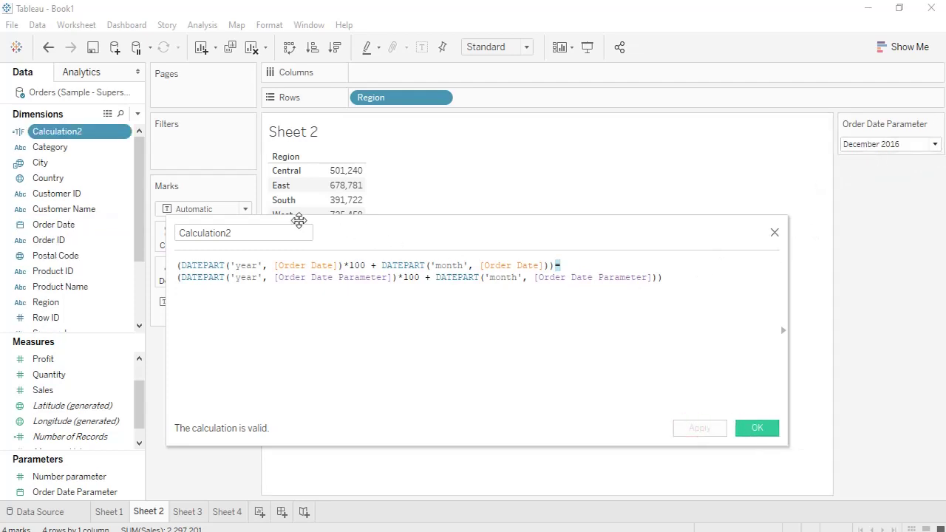
- Rename the calculation as date sales and save it
left_click(210, 233)
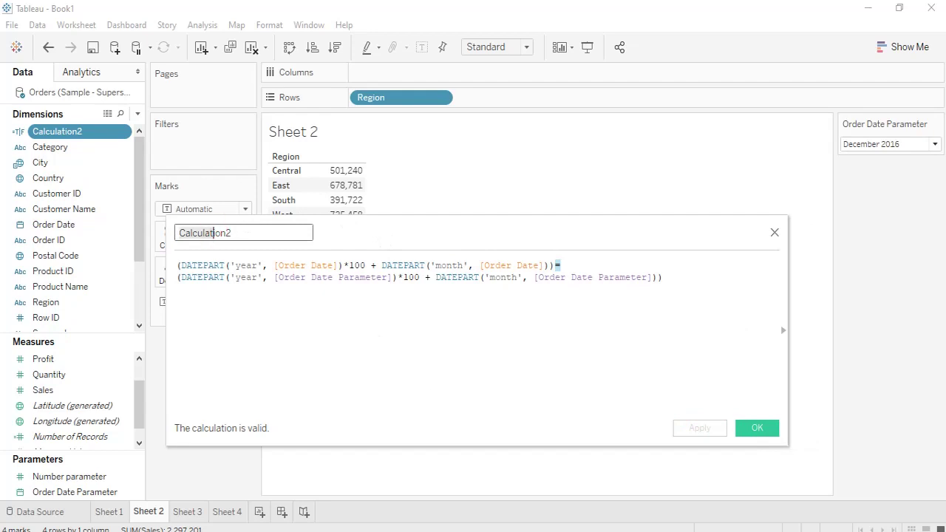
key("BackSpace")
key("BackSpace")
key("BackSpace")
key("BackSpace")
key("BackSpace")
key("BackSpace")
key("BackSpace")
key("BackSpace")
key("BackSpace")
key("BackSpace")
key("BackSpace")
key("BackSpace")
type("date")
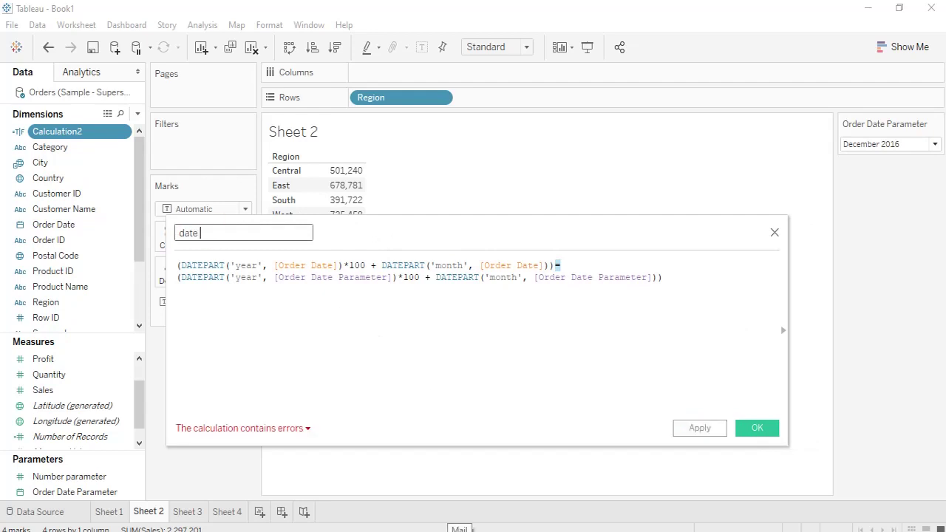
type(" sales")
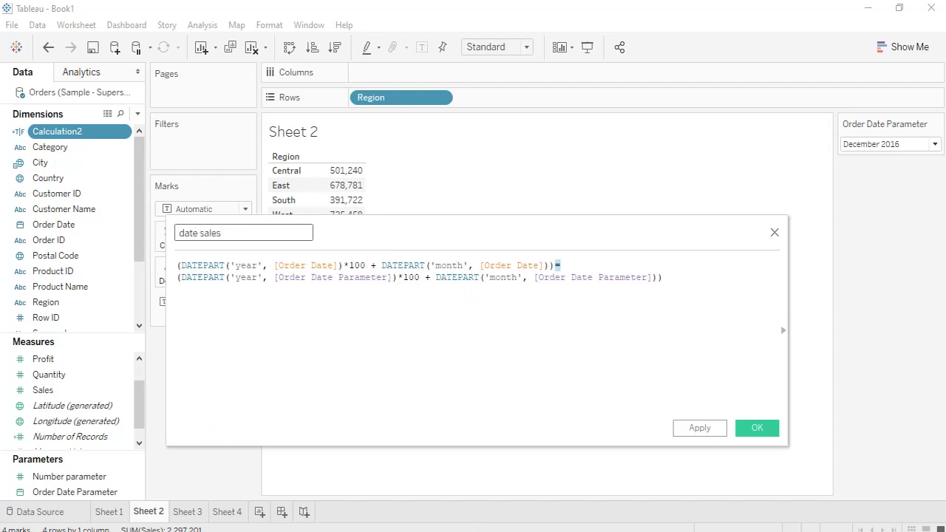
left_click(699, 427)
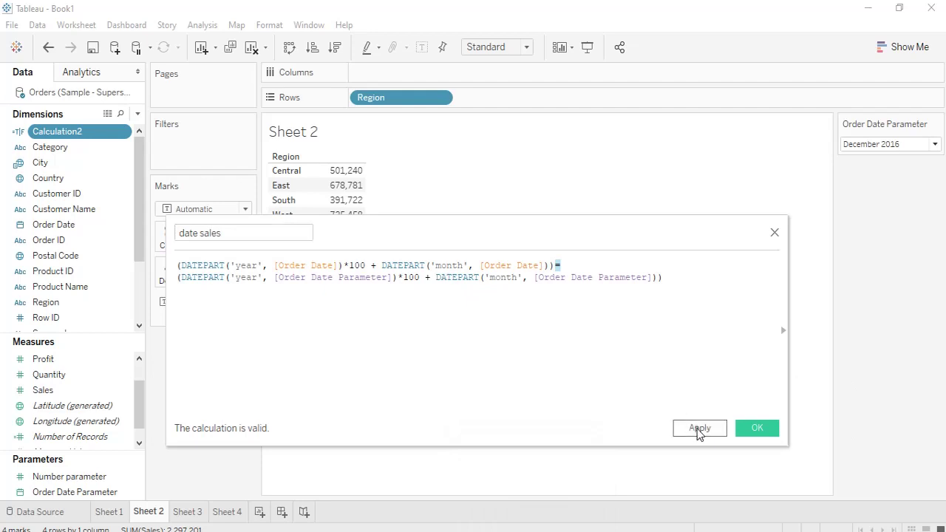
left_click(762, 434)
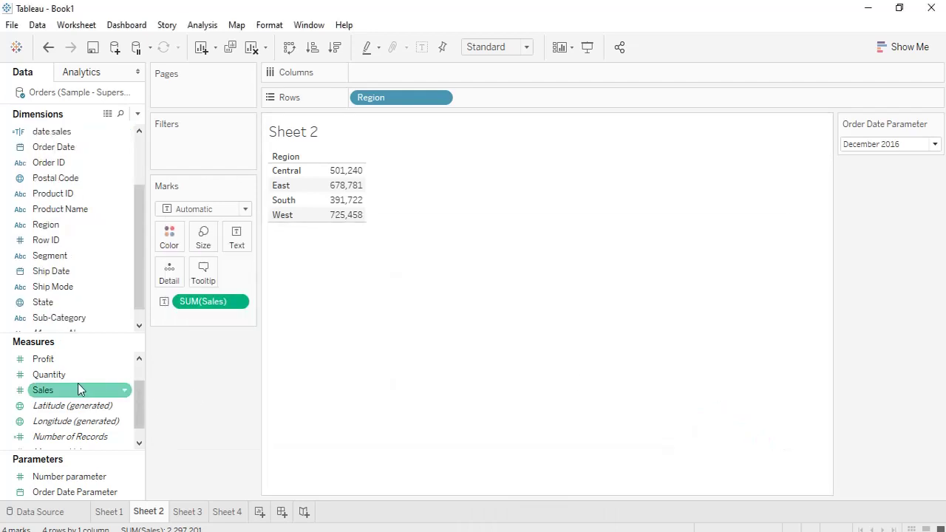
- Filter the regional sales sheet by the date sales calculation, keeping only the True value
scroll(81, 389, "up", 2)
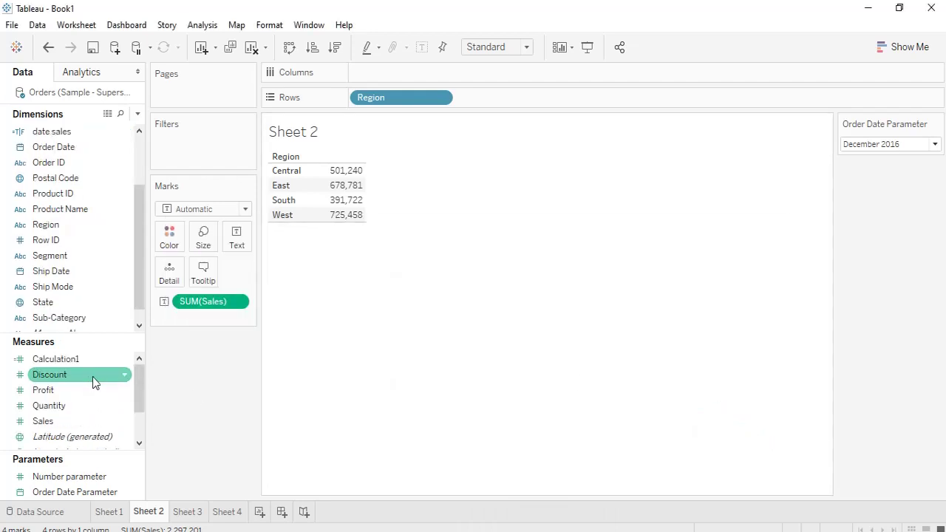
scroll(92, 214, "down", 1)
scroll(91, 214, "up", 3)
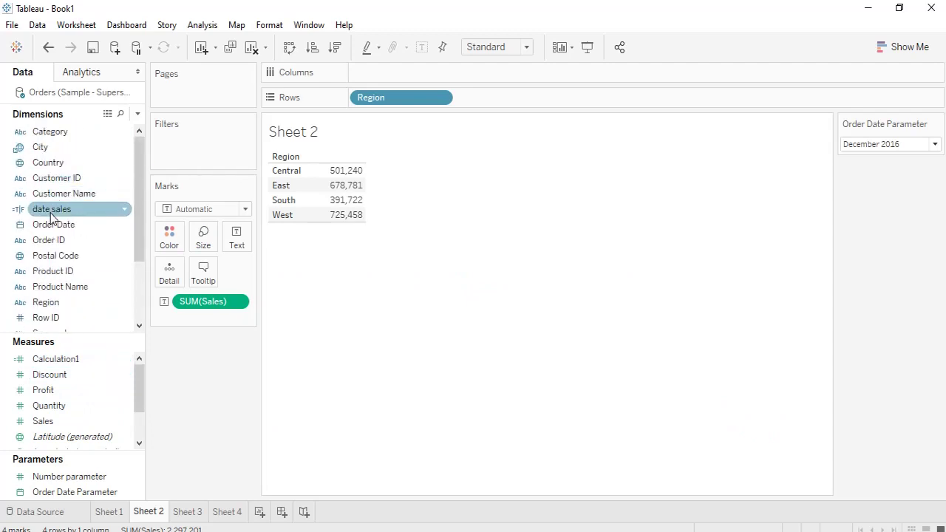
left_click_drag(53, 215, 182, 142)
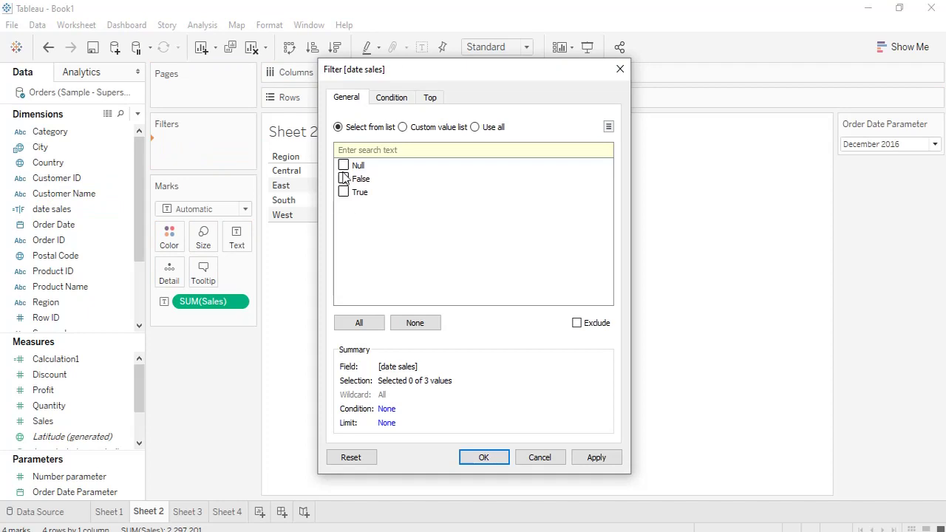
left_click(344, 178)
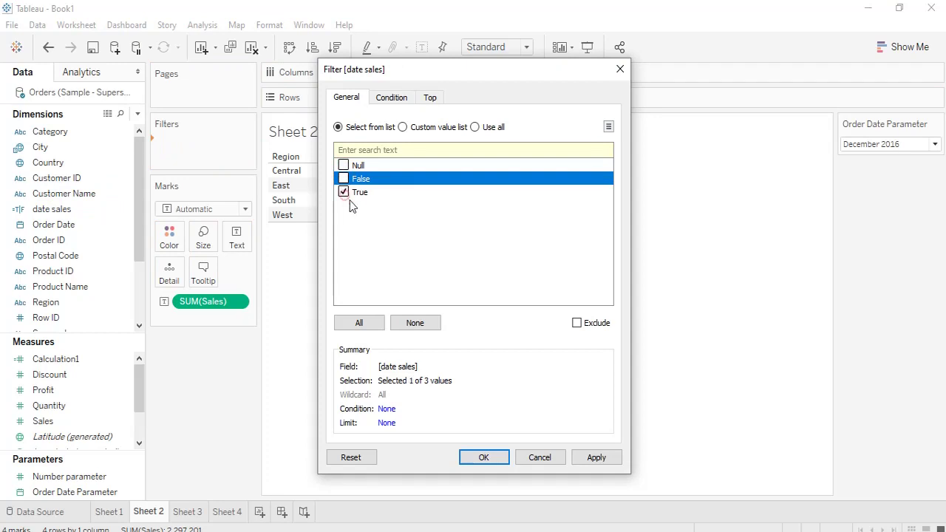
left_click(591, 457)
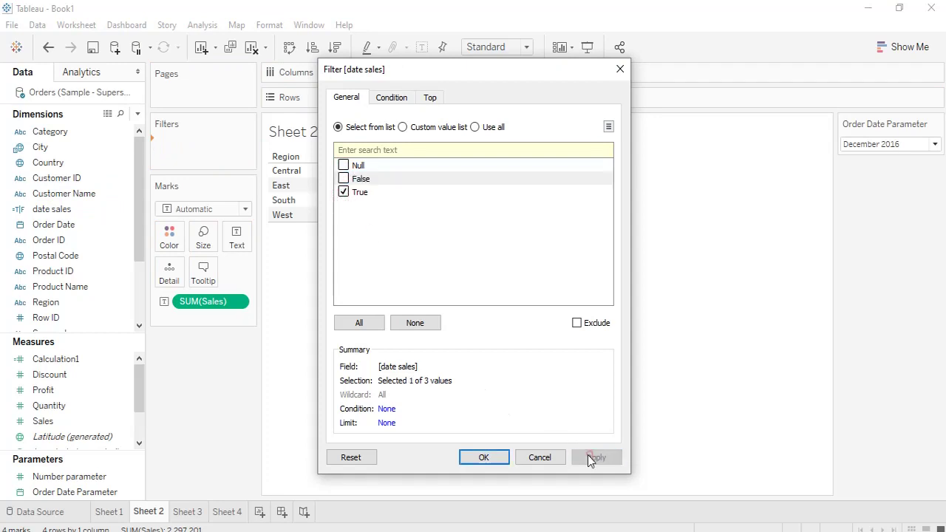
left_click(491, 463)
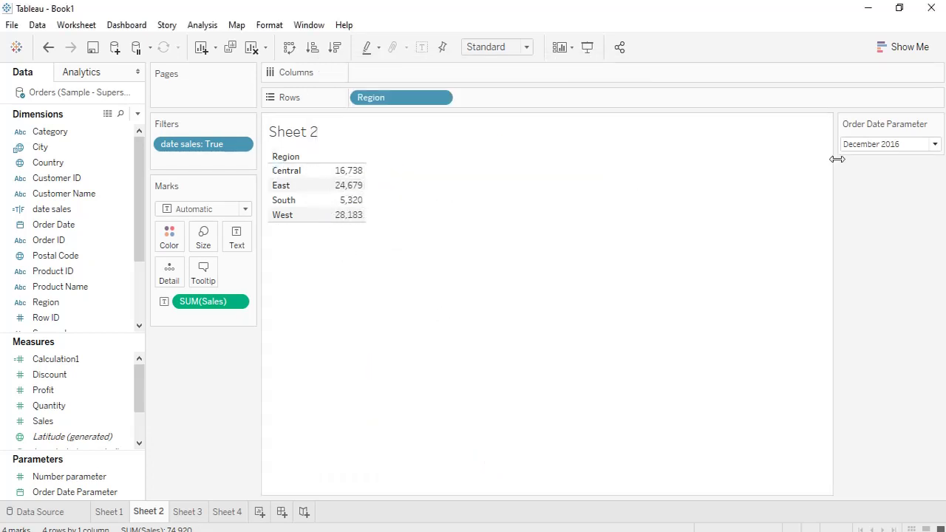
- Test the filtered sheet by setting the Order Date Parameter to January 2017, followed by April 2017
left_click(868, 148)
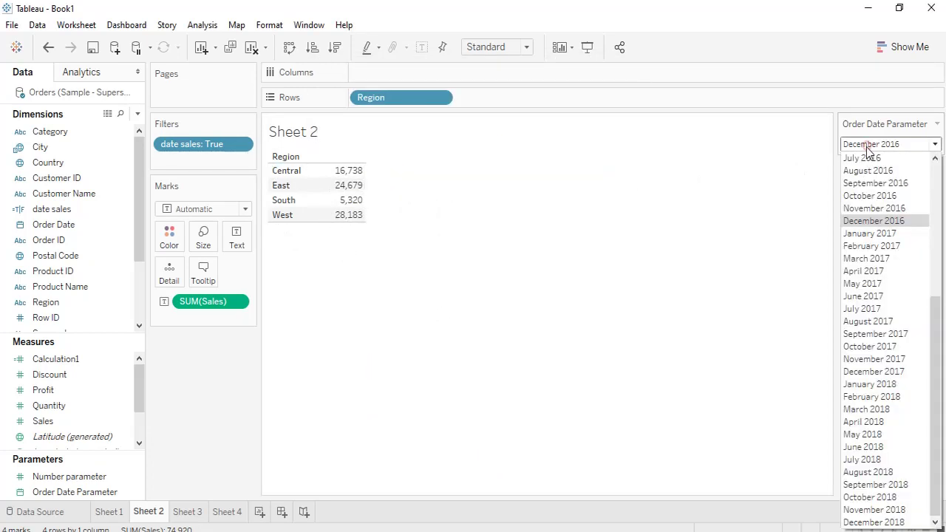
left_click(856, 229)
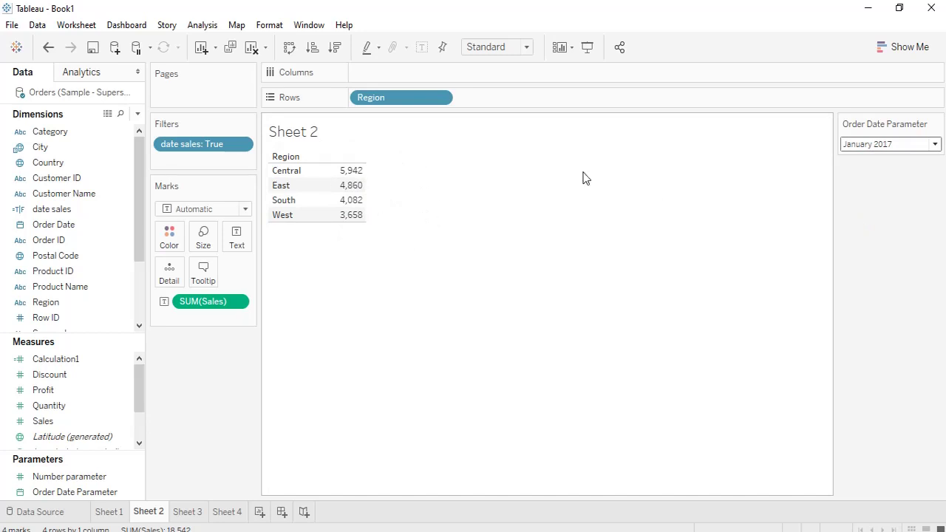
left_click(863, 144)
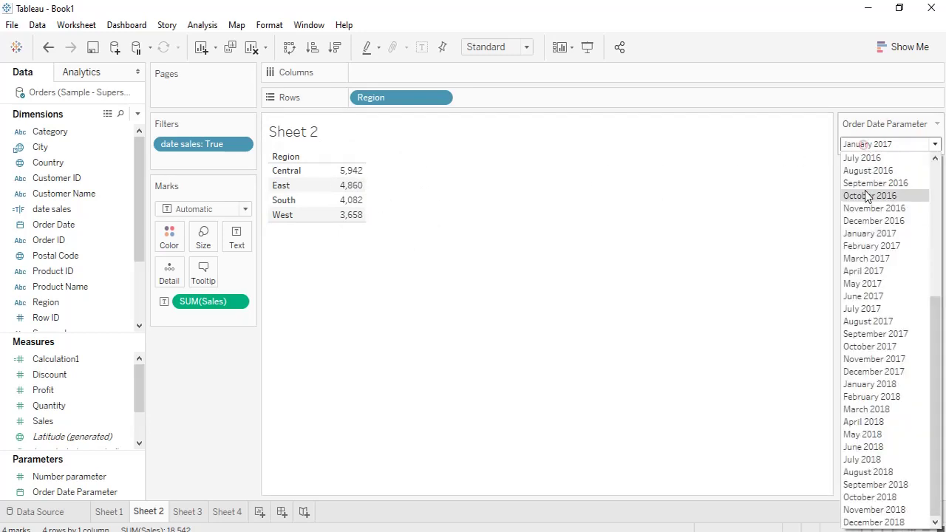
left_click(862, 270)
left_click(78, 332)
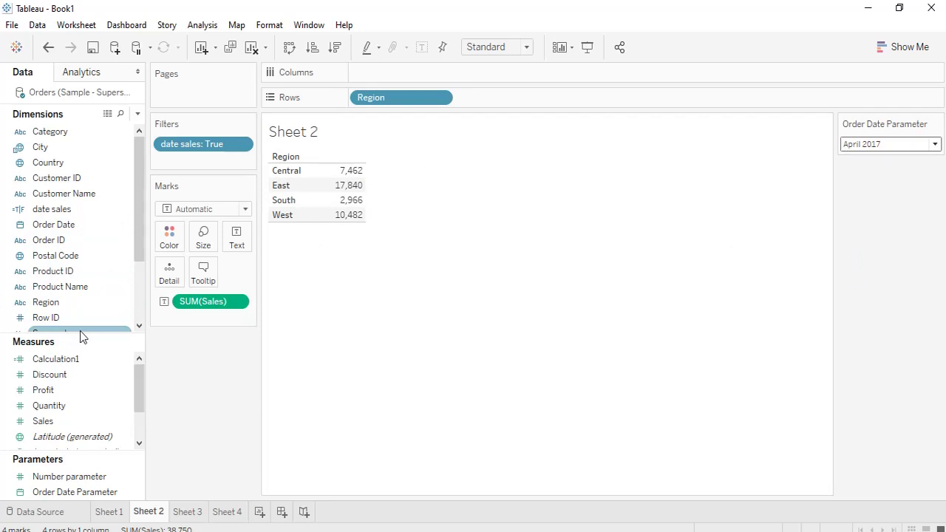
- Remove the date sales filter from the sheet and duplicate the date sales field
mouse_move(353, 176)
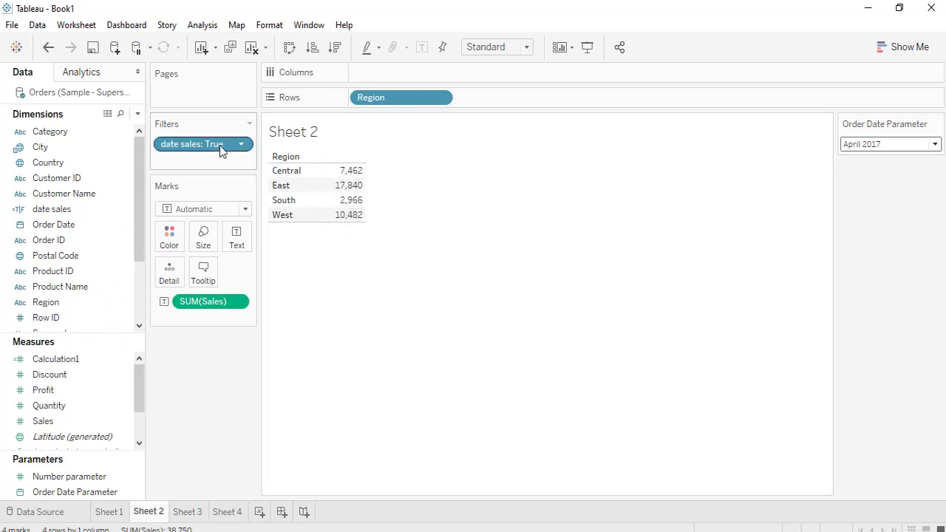
left_click_drag(220, 149, 58, 188)
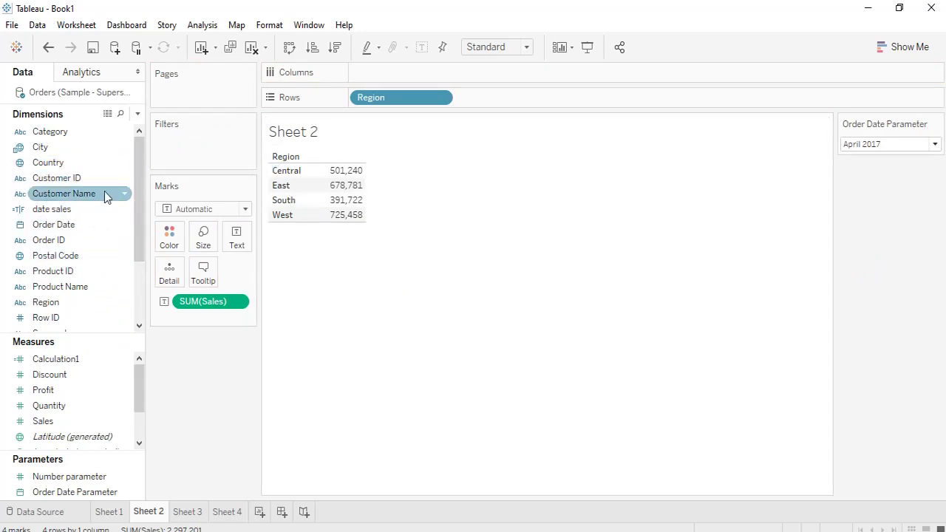
right_click(88, 210)
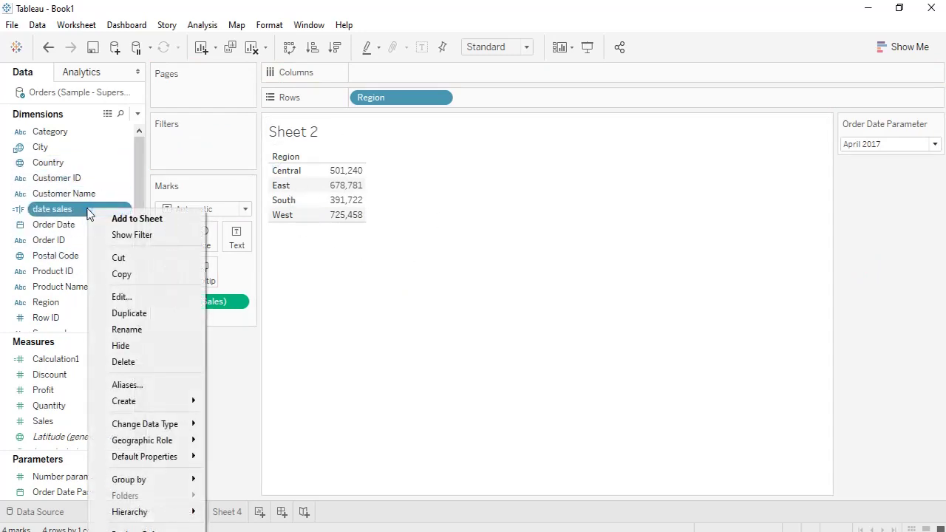
left_click(136, 317)
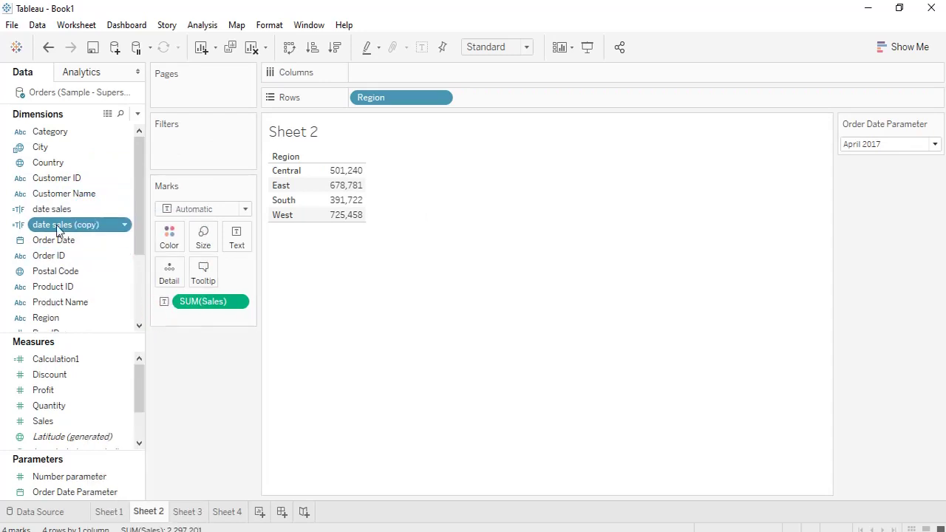
- Edit the copied date sales calculation, adding "if" before the date comparison and "then" after it
right_click(59, 229)
left_click(108, 90)
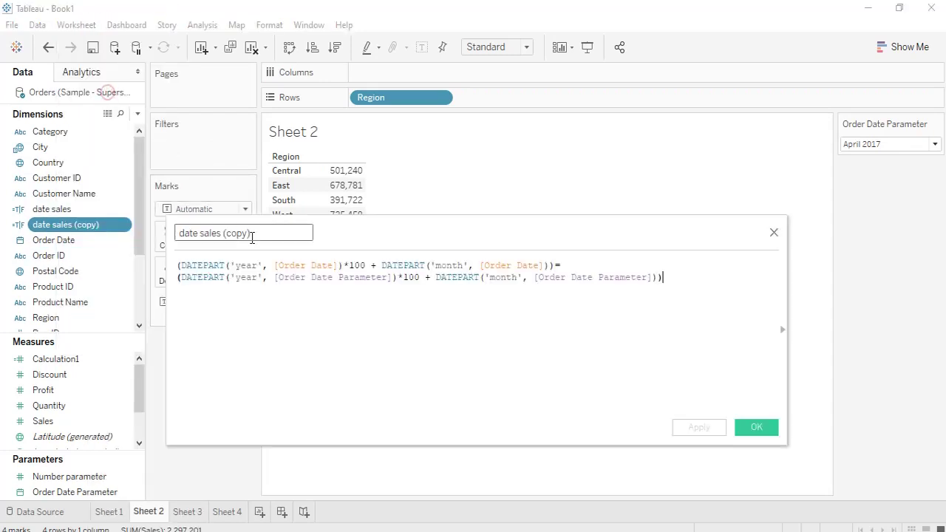
left_click(178, 263)
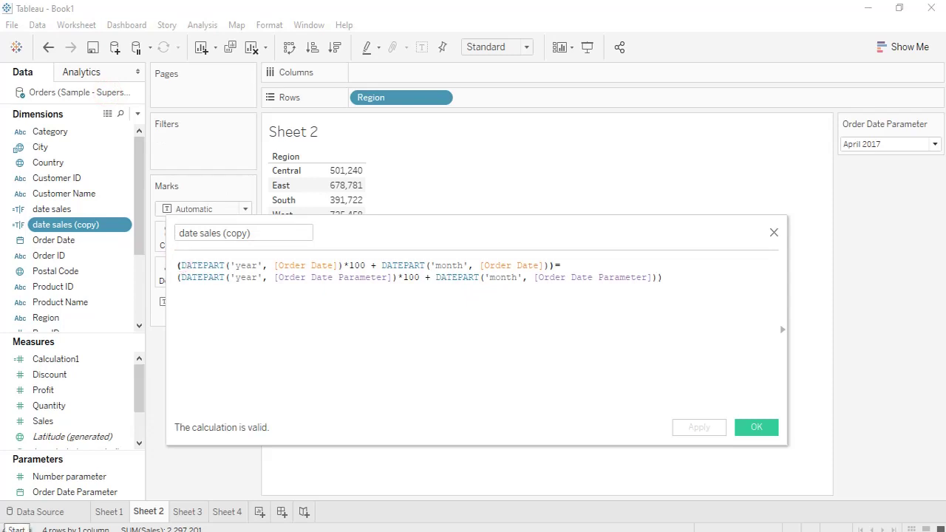
type("if")
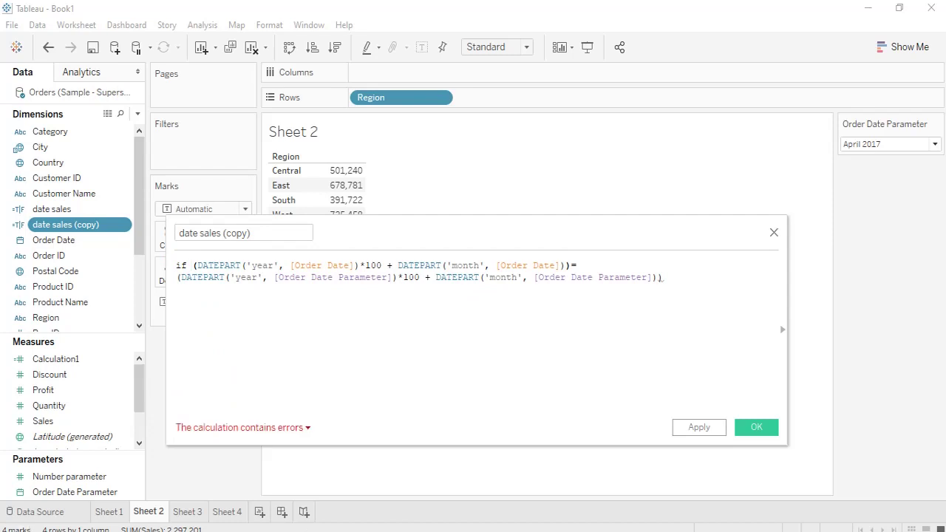
left_click(667, 281)
left_click(594, 276)
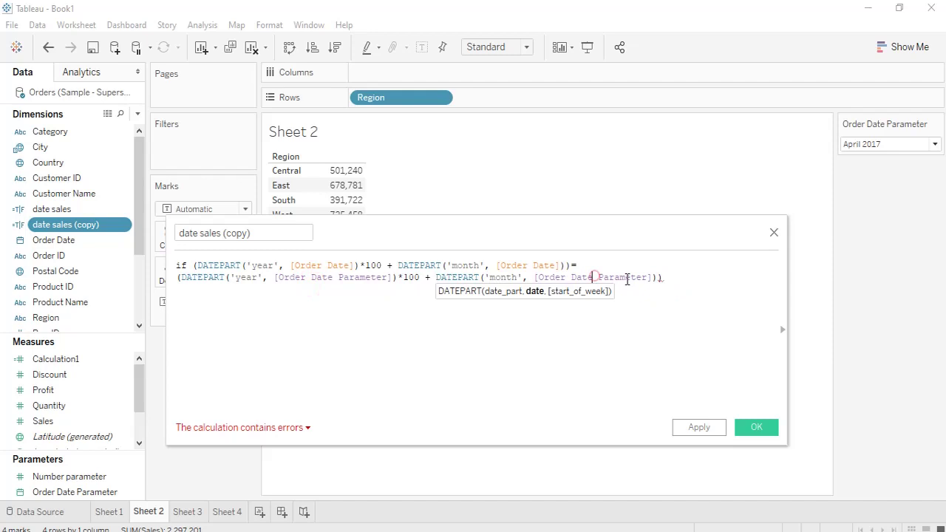
left_click(667, 281)
type("T")
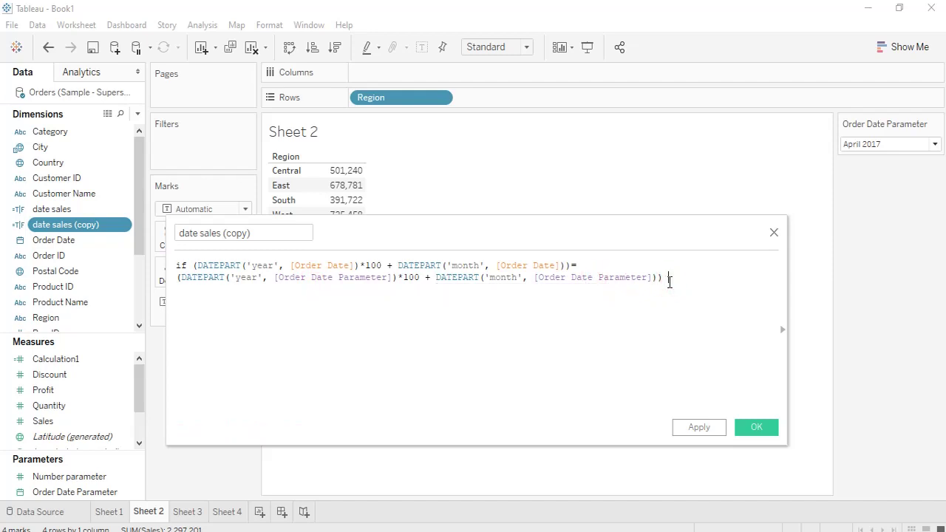
type("hen")
- Complete the IF statement on a new line with sum([Sales]) else 0 end
key("Return")
type("sum")
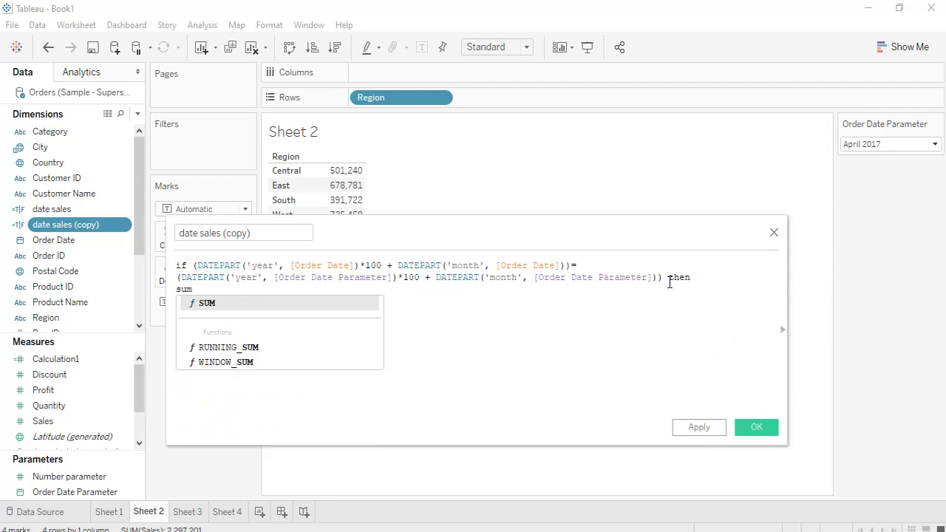
type("()")
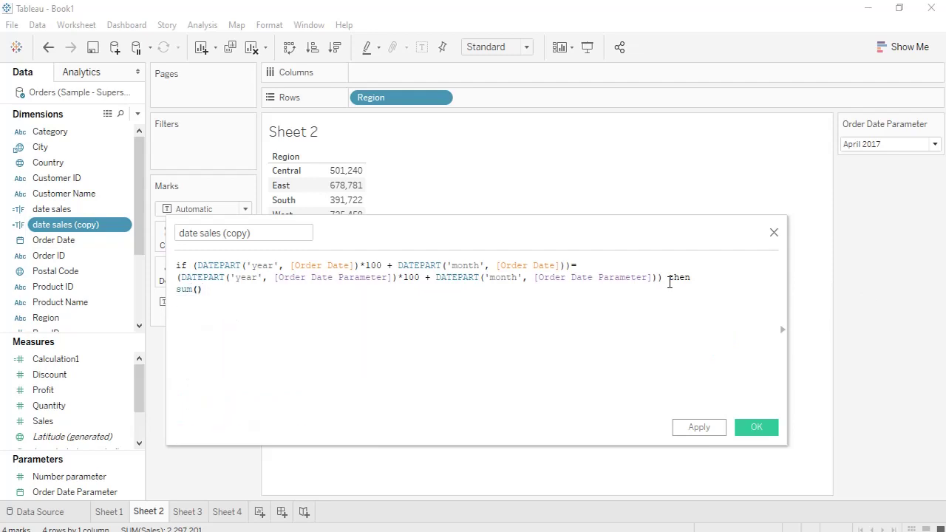
type("sales")
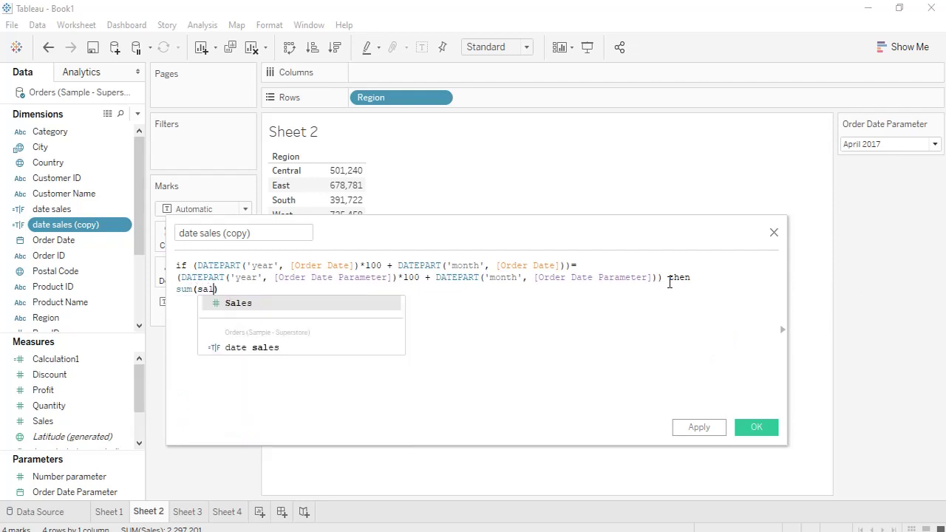
key("Return")
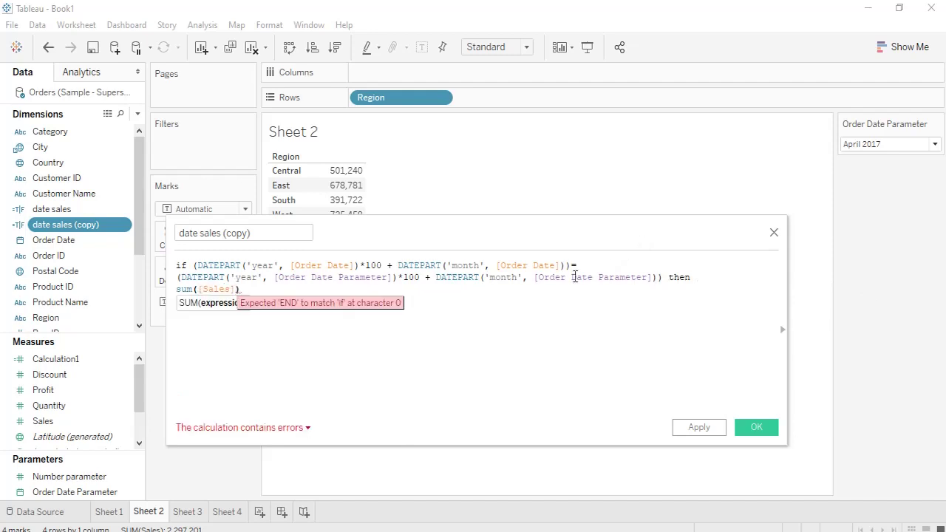
key("End")
type("els")
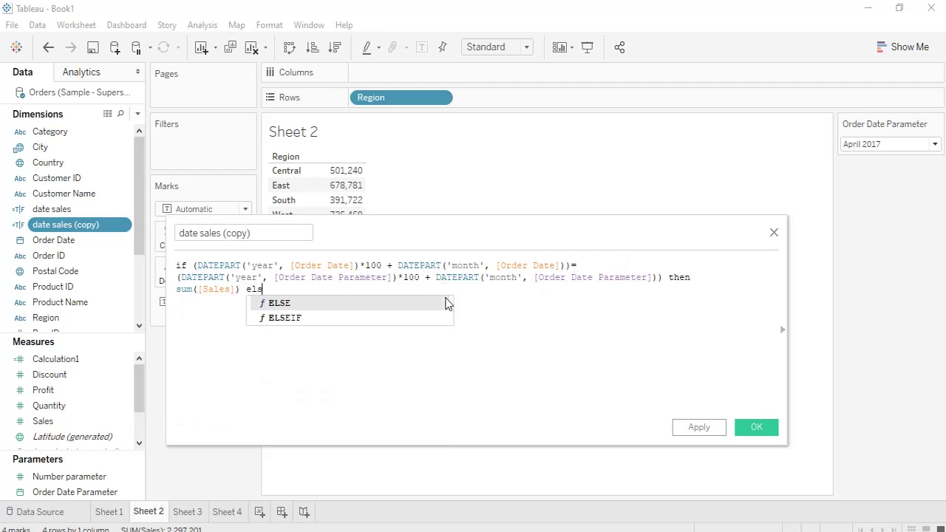
type("e 0 end")
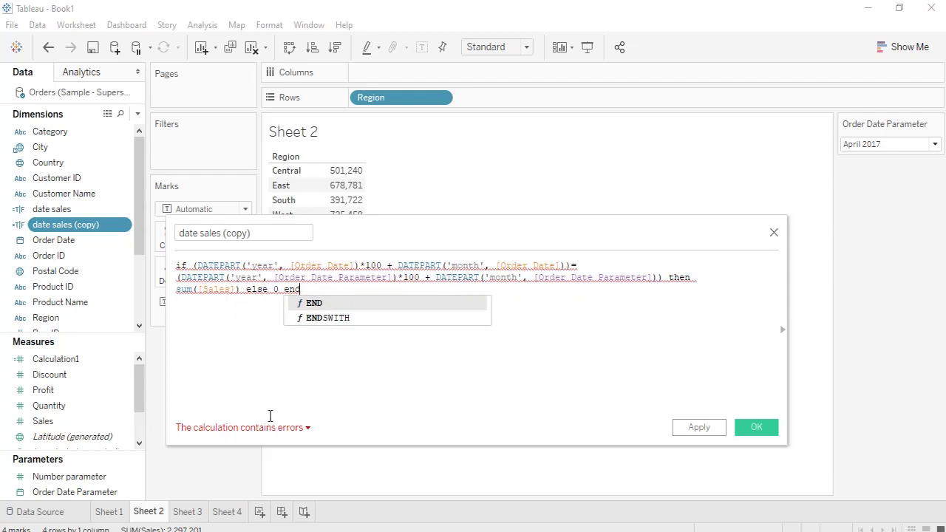
- Check the calculation's error details and remove the sum function from in front of ([Sales])
left_click(256, 350)
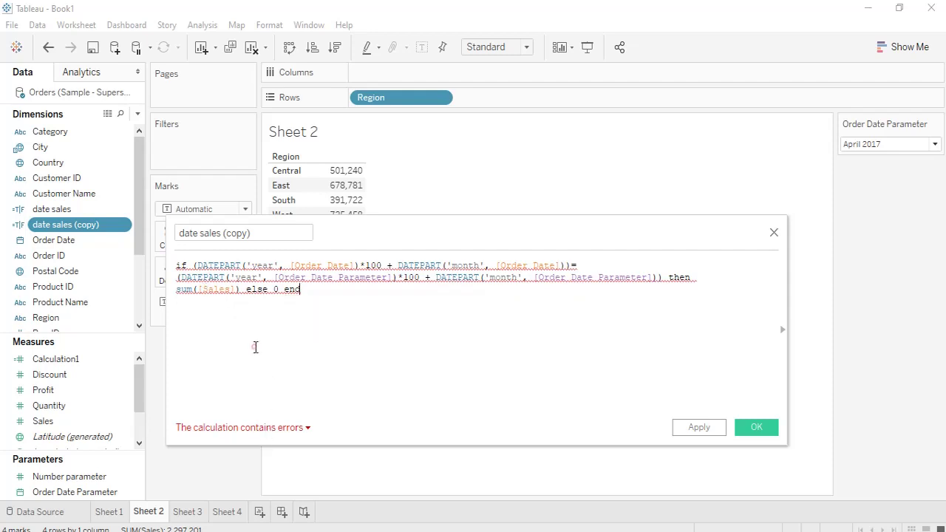
left_click(305, 427)
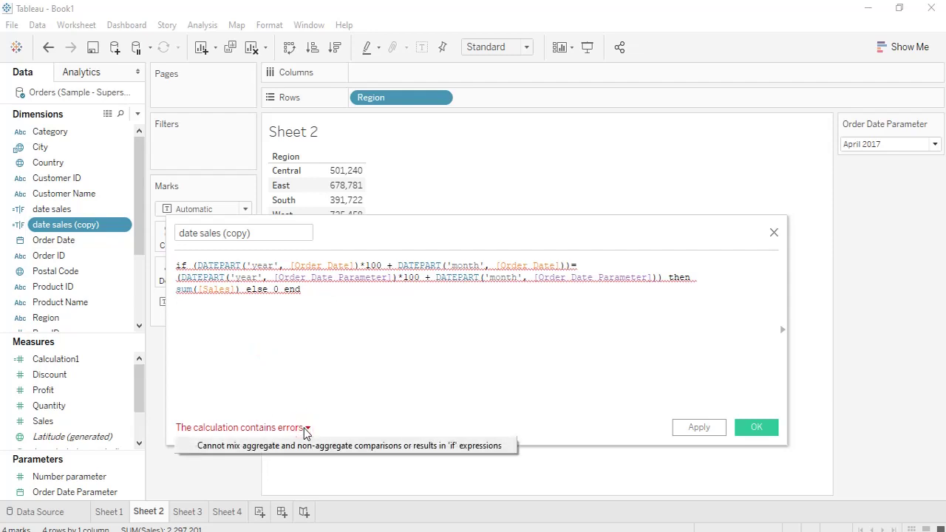
left_click(192, 289)
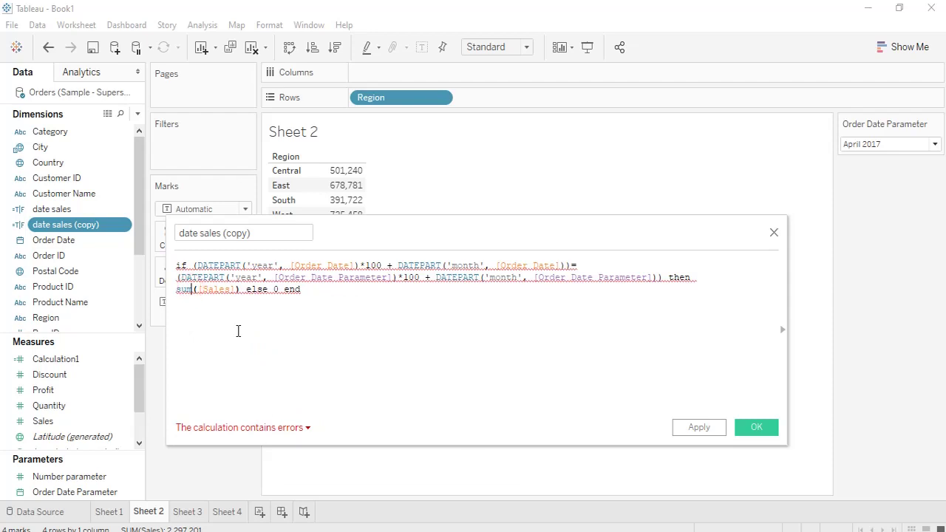
key("BackSpace")
key("BackSpace")
key("BackSpace")
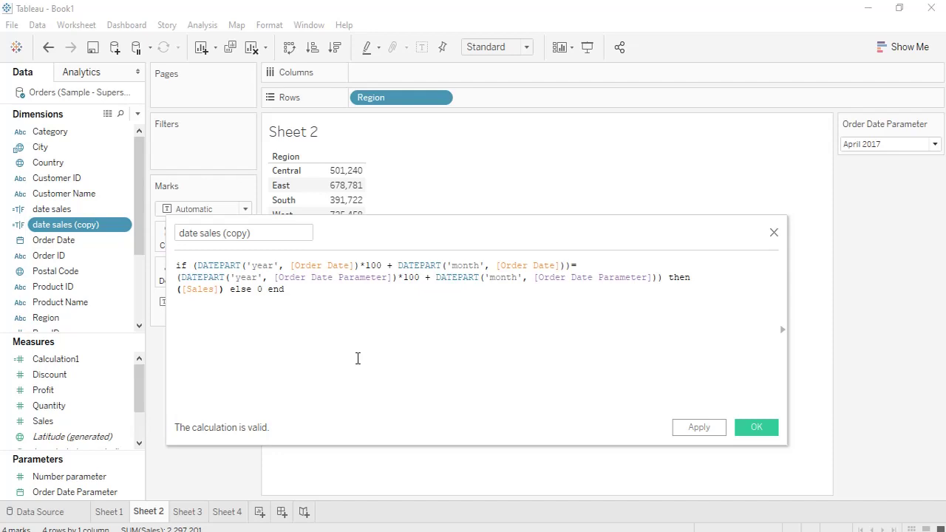
- Clear the existing name of the copied date sales calculation
left_click(255, 234)
key("BackSpace")
key("BackSpace")
key("BackSpace")
key("BackSpace")
key("BackSpace")
key("BackSpace")
key("BackSpace")
key("BackSpace")
key("BackSpace")
key("BackSpace")
key("BackSpace")
key("BackSpace")
key("BackSpace")
key("BackSpace")
key("BackSpace")
key("BackSpace")
key("BackSpace")
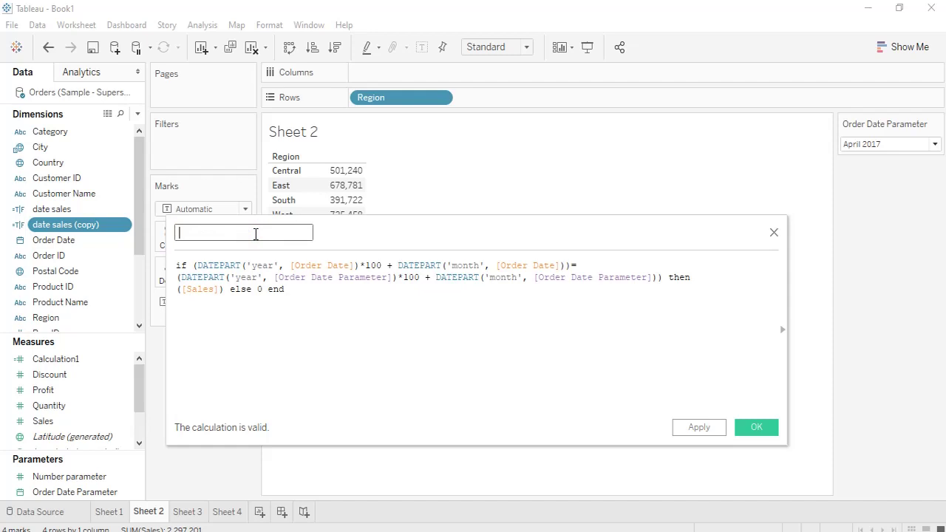
type("chosen month")
key("BackSpace")
key("BackSpace")
key("BackSpace")
key("BackSpace")
key("BackSpace")
key("BackSpace")
key("BackSpace")
key("BackSpace")
key("BackSpace")
key("BackSpace")
key("BackSpace")
- Name the calculation "selected month", then apply and save it
type("selected month")
left_click(692, 430)
left_click(743, 433)
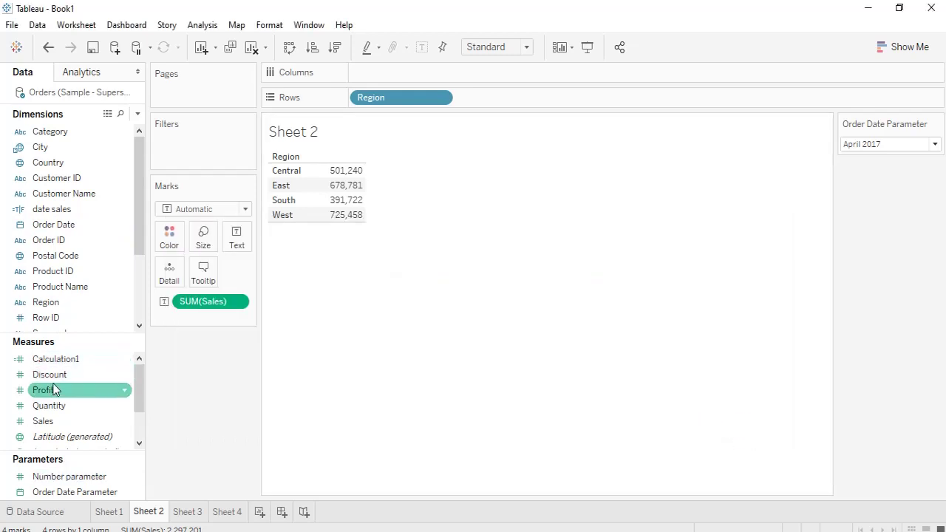
- Move the selected month field from the dimensions to the measures and add it to the regional sales table
scroll(55, 389, "down", 1)
scroll(58, 395, "up", 1)
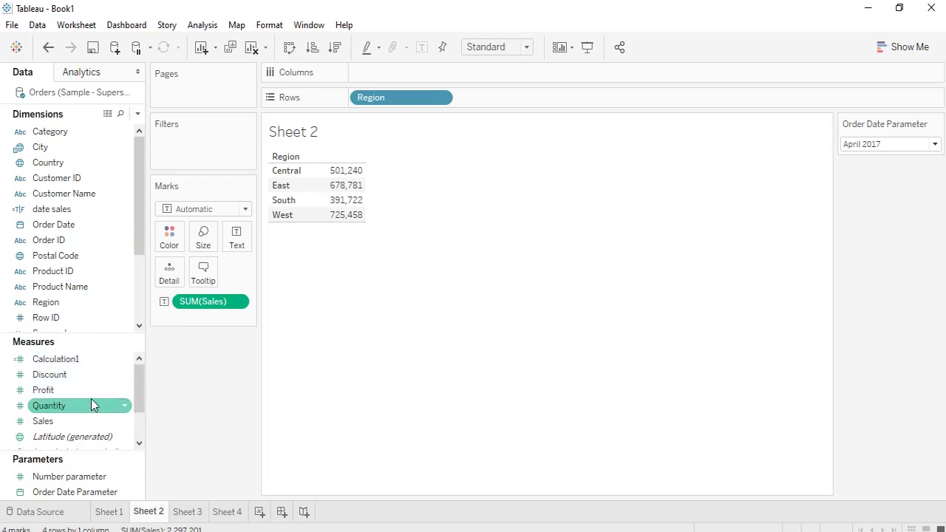
scroll(91, 404, "down", 1)
scroll(91, 403, "up", 1)
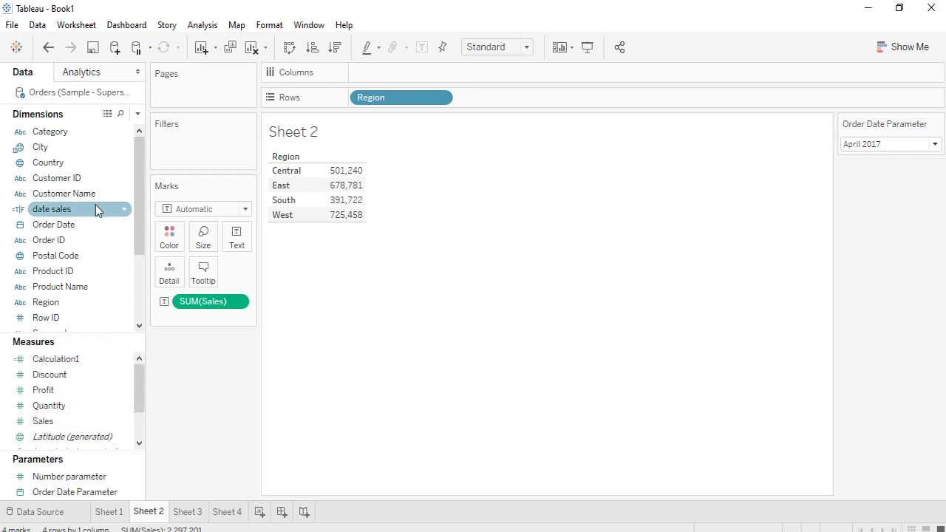
scroll(95, 209, "down", 2)
left_click_drag(71, 258, 77, 393)
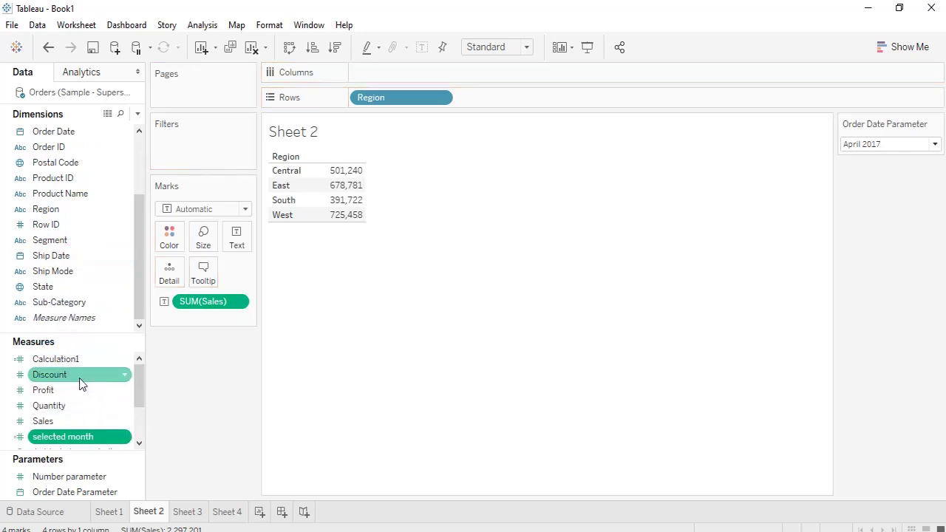
double_click(81, 437)
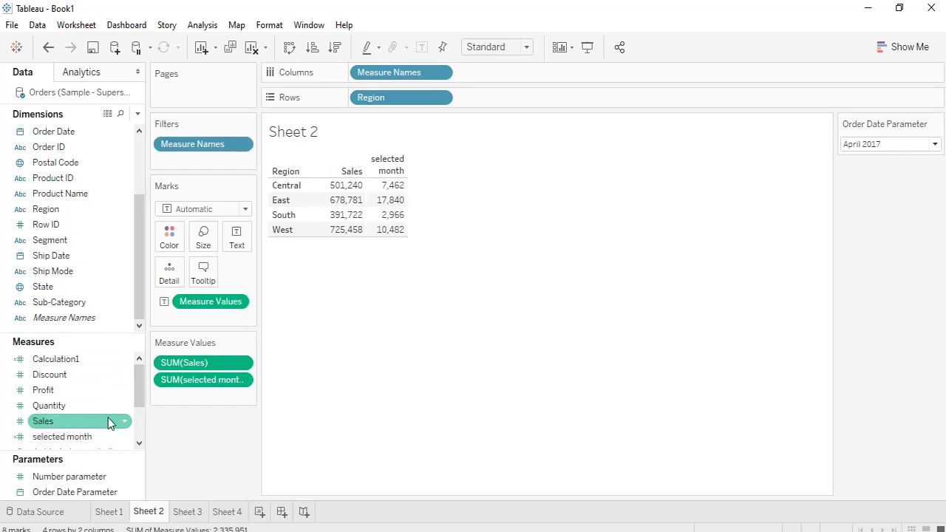
- Set the Order Date Parameter to November 2016 to update the selected month sales by region
mouse_move(386, 186)
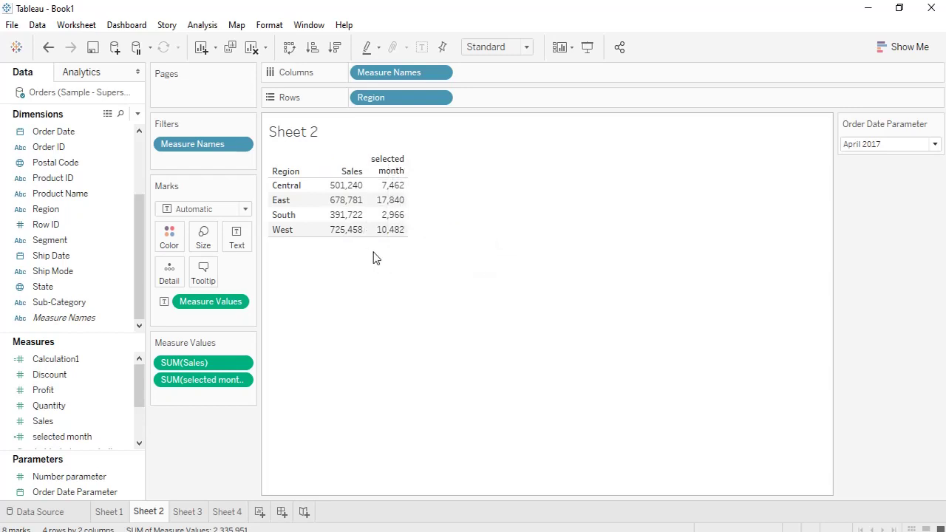
left_click(918, 148)
left_click(871, 209)
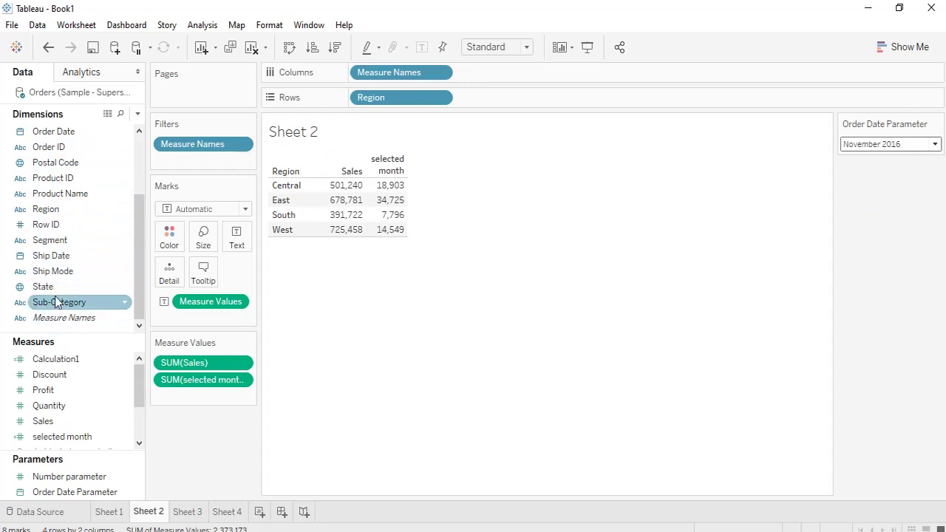
- Open the field options for the selected month measure
right_click(72, 438)
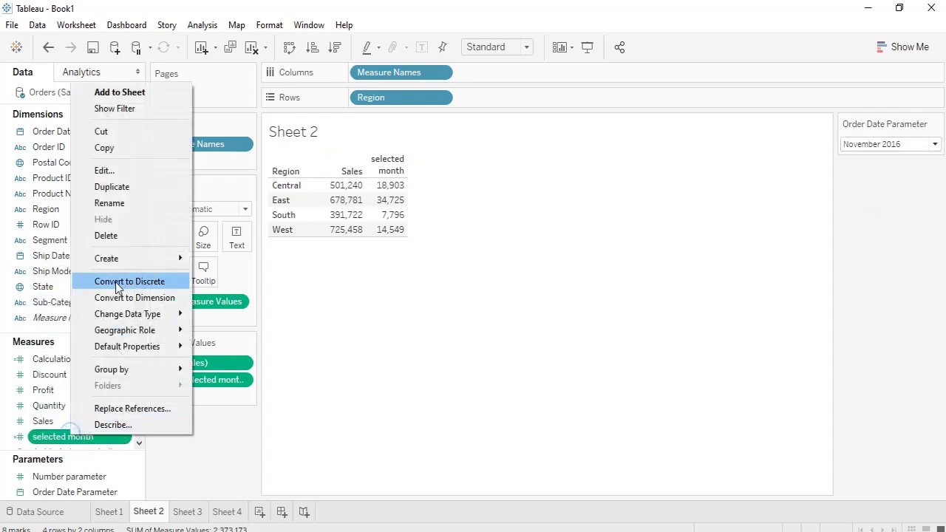
- Duplicate the selected month measure and rename the copy "previous month sales" in its calculation editor
left_click(111, 186)
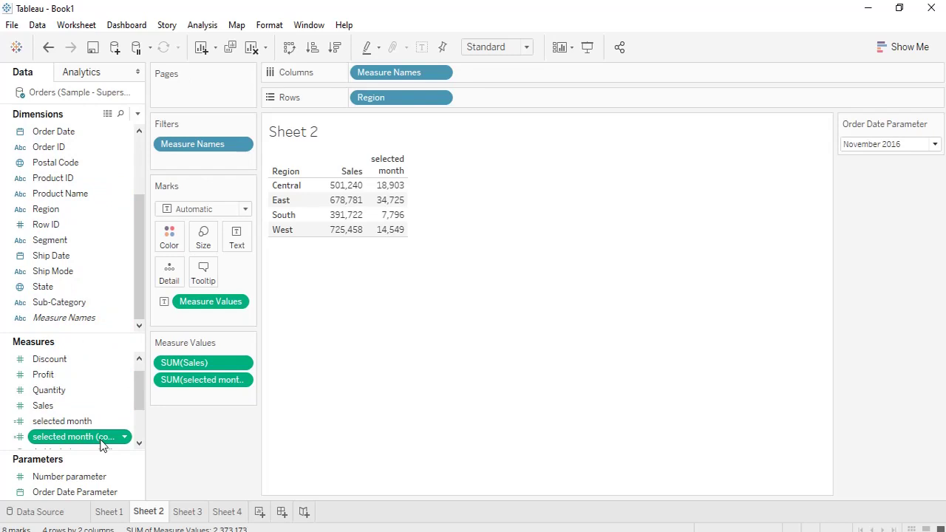
right_click(101, 437)
left_click(136, 176)
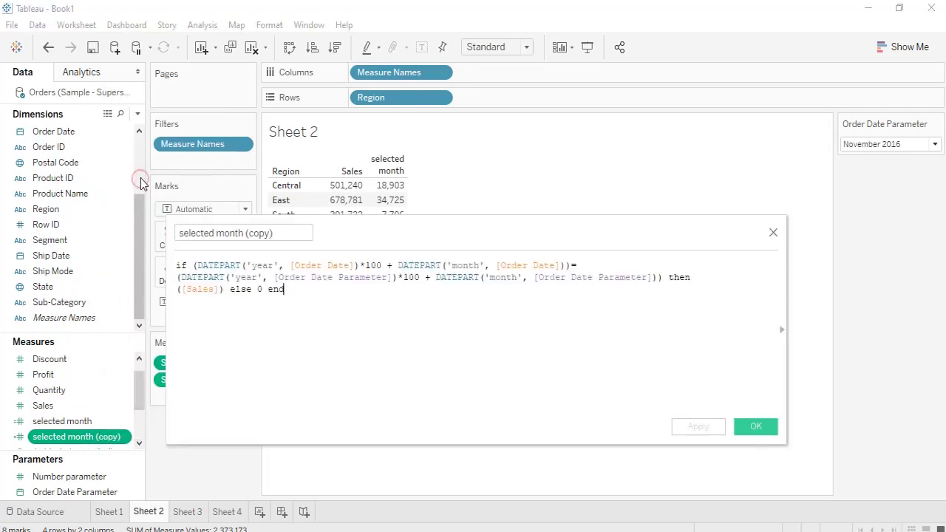
left_click_drag(283, 233, 176, 234)
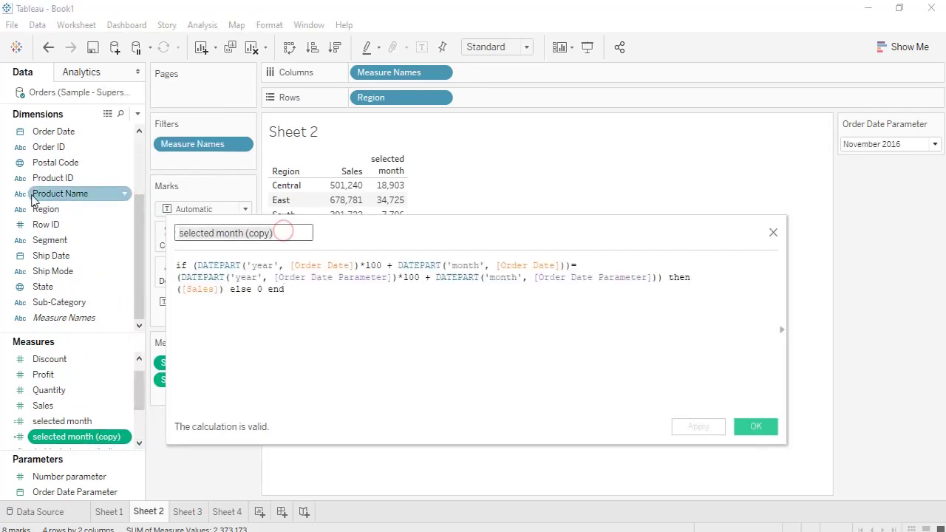
type("previ")
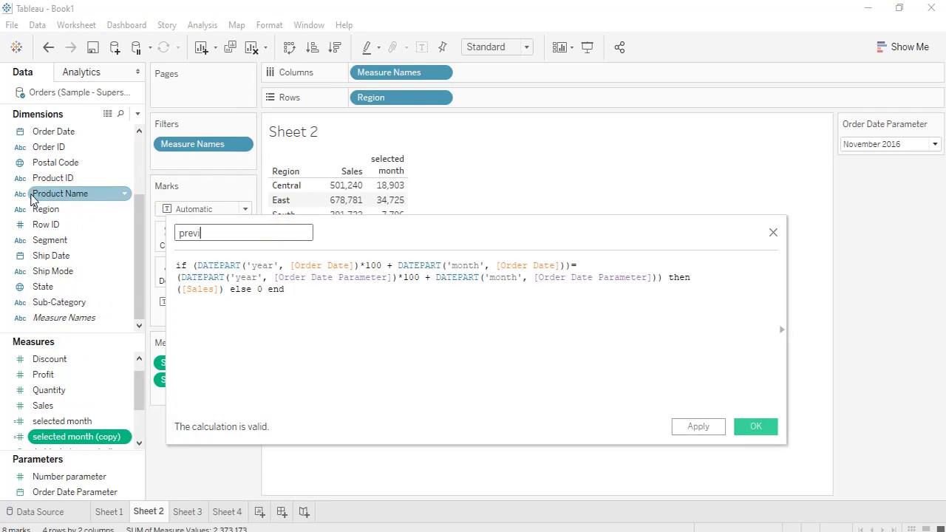
type("ous month sales")
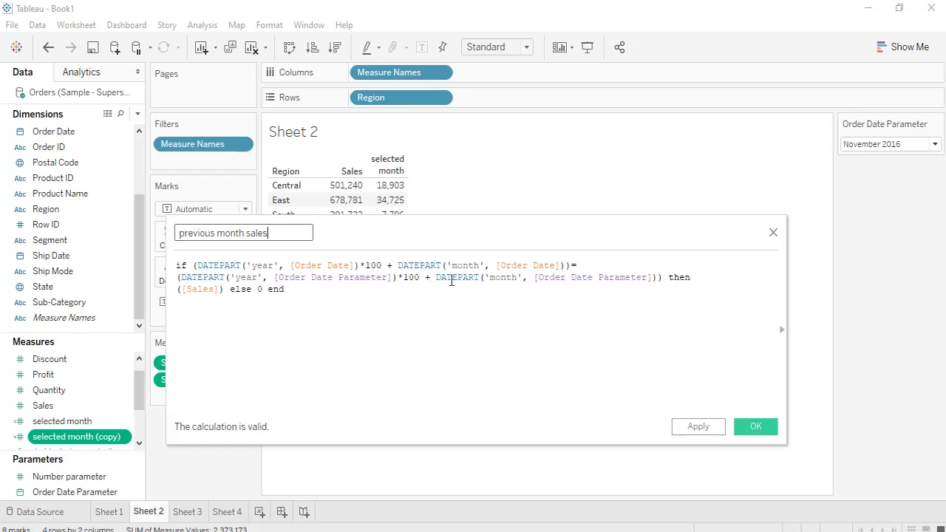
- Subtract 1 from the Order Date Parameter side of the previous month sales formula, then apply and save the calculation
left_click(663, 277)
type("-")
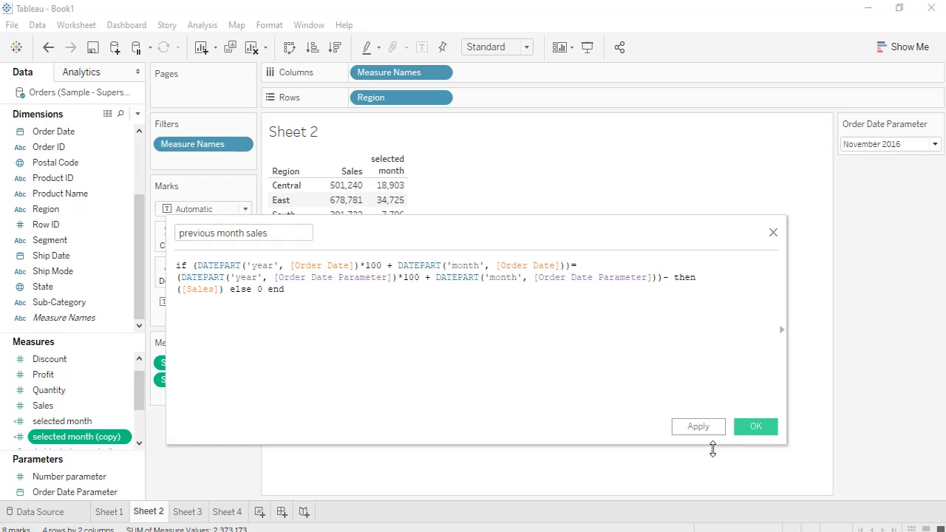
type("1")
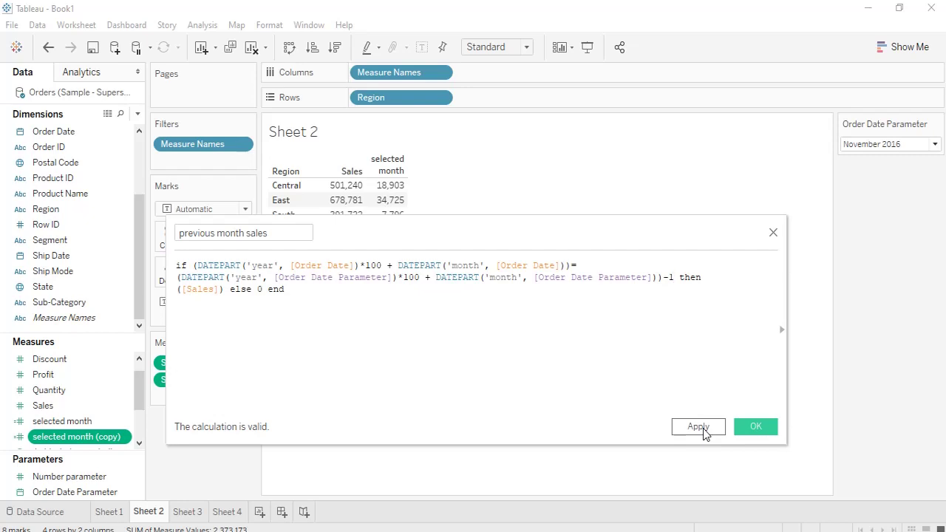
left_click(699, 427)
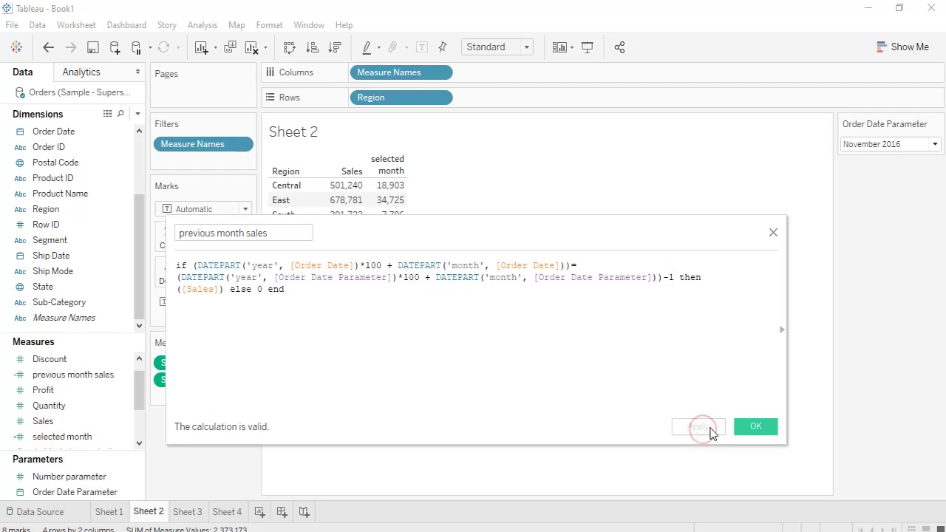
left_click(752, 427)
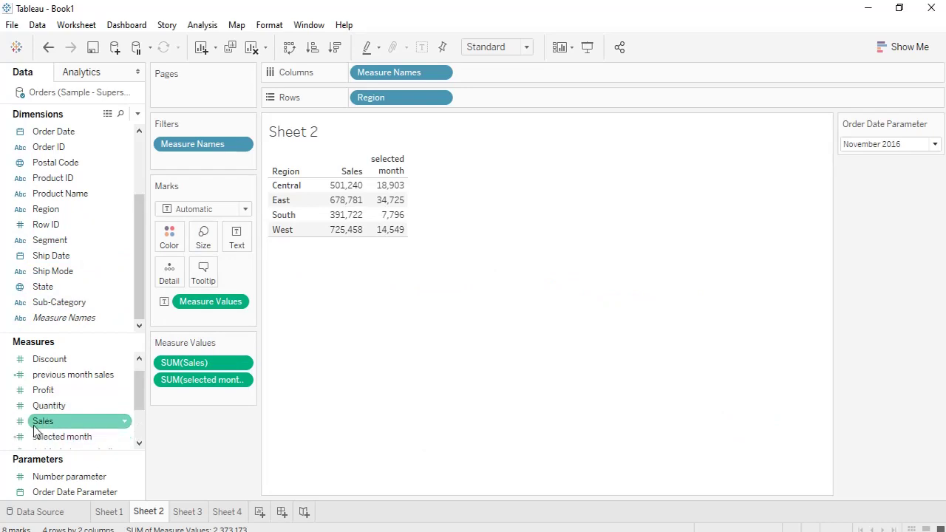
- Add the previous month sales measure to the Region table on Sheet 2
scroll(66, 420, "down", 2)
scroll(66, 382, "up", 3)
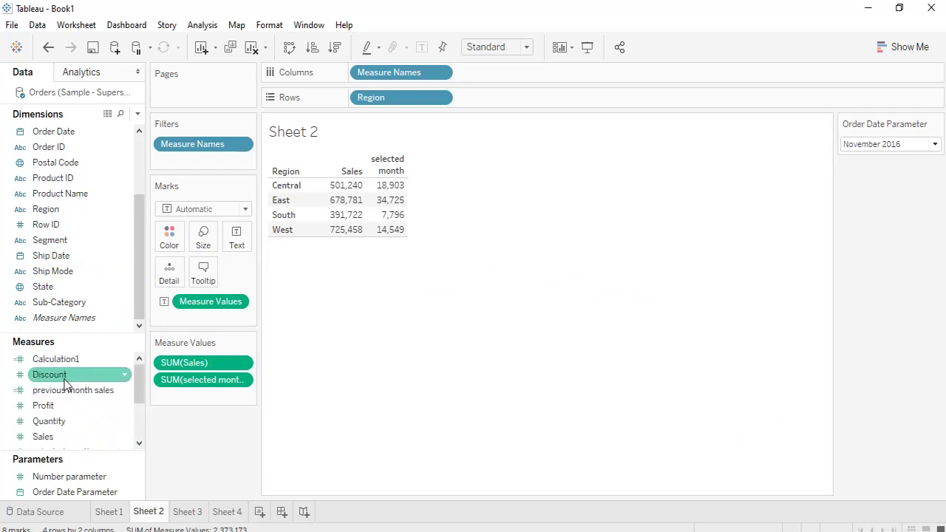
double_click(84, 392)
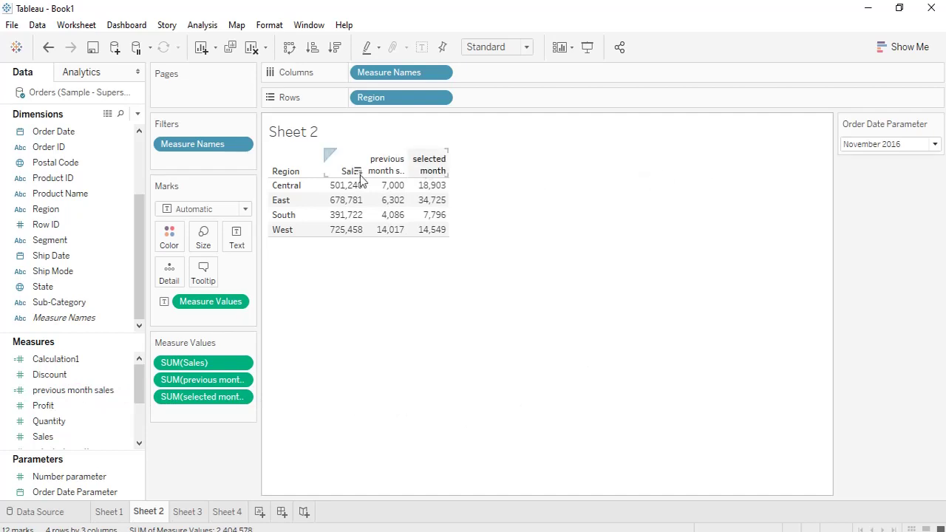
mouse_move(433, 190)
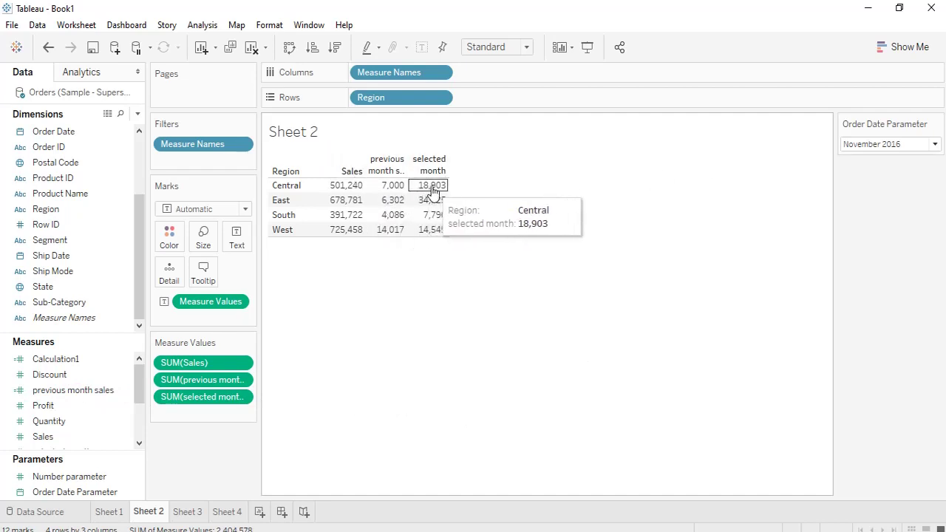
- On Sheet 4, remove the month-year Order Date field from the columns and build a table of Sales by Region
left_click(225, 512)
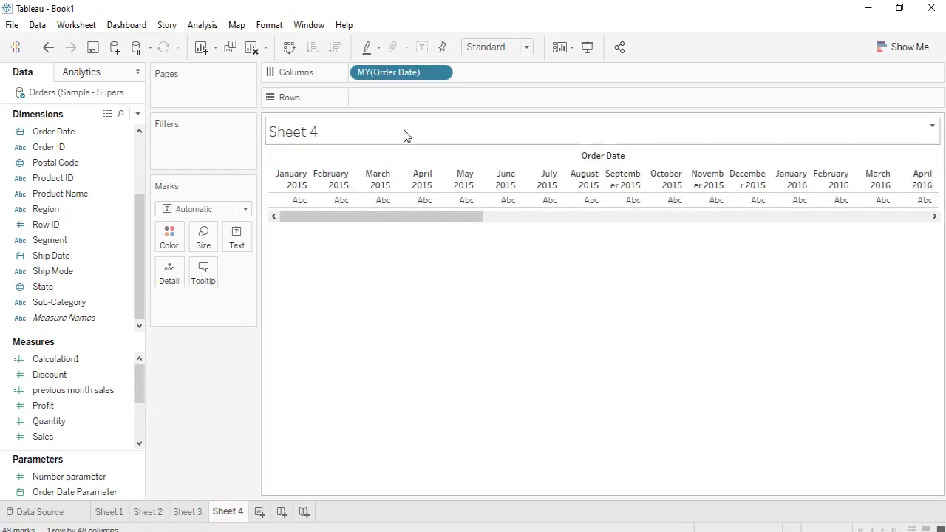
left_click_drag(408, 78, 157, 483)
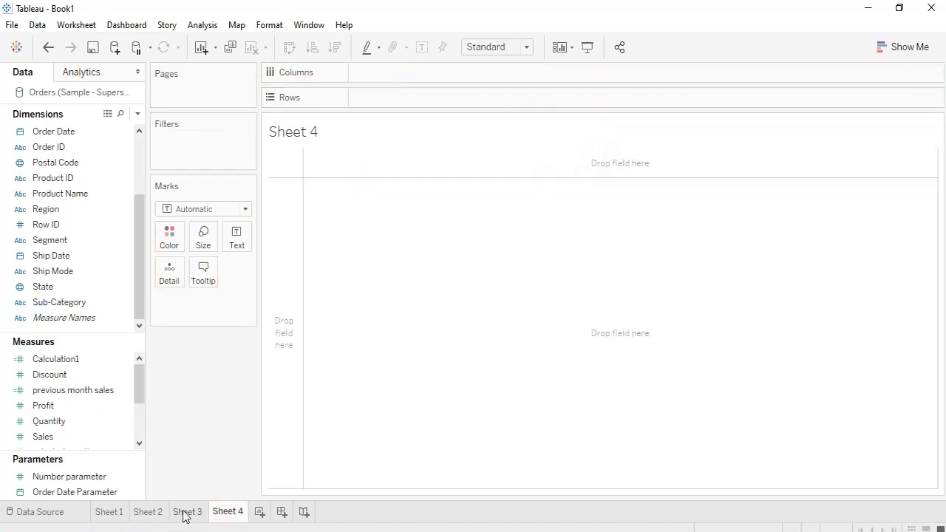
left_click(147, 511)
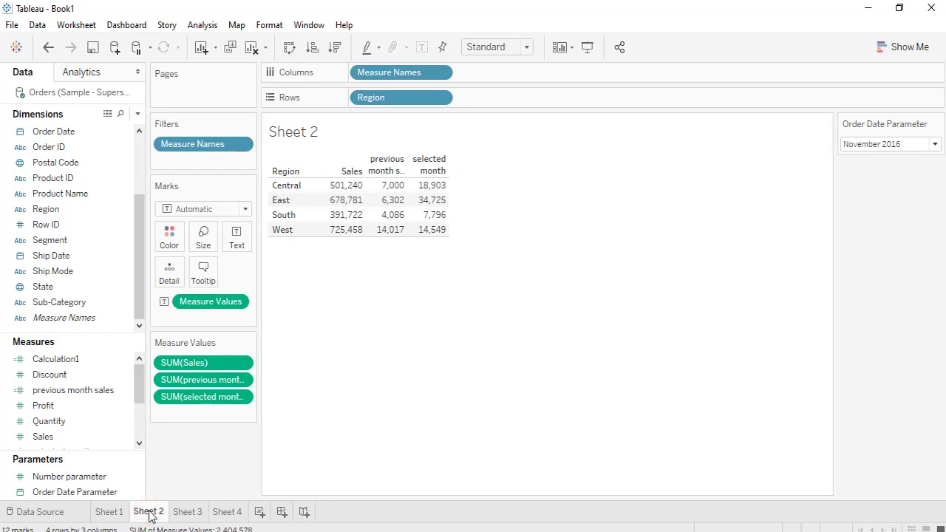
left_click(229, 511)
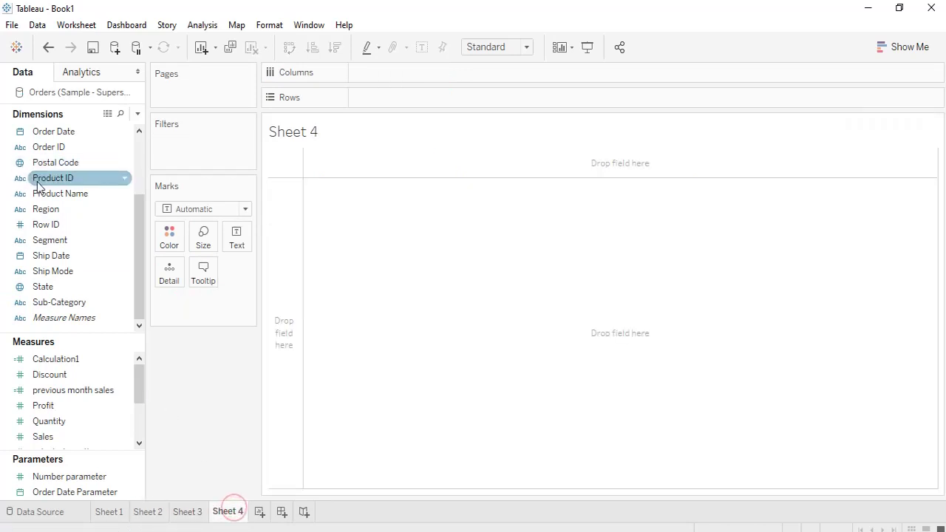
double_click(46, 209)
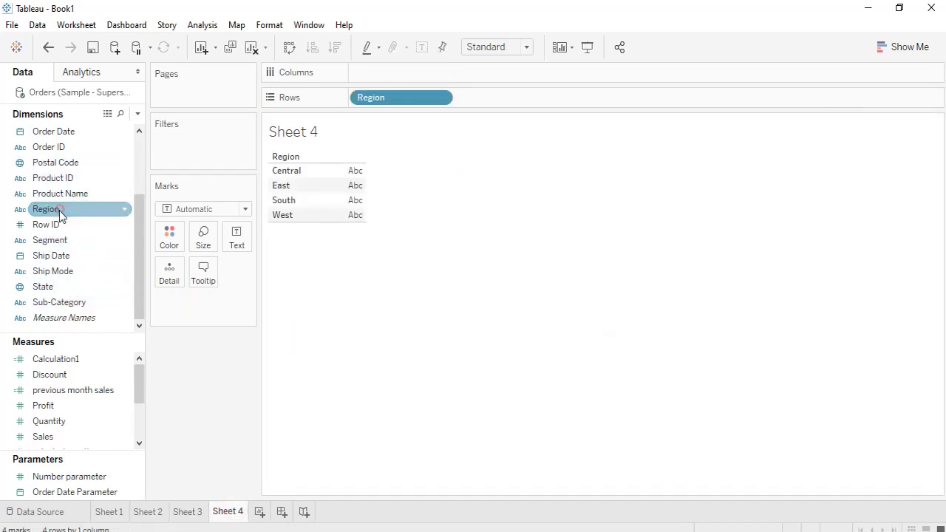
double_click(54, 436)
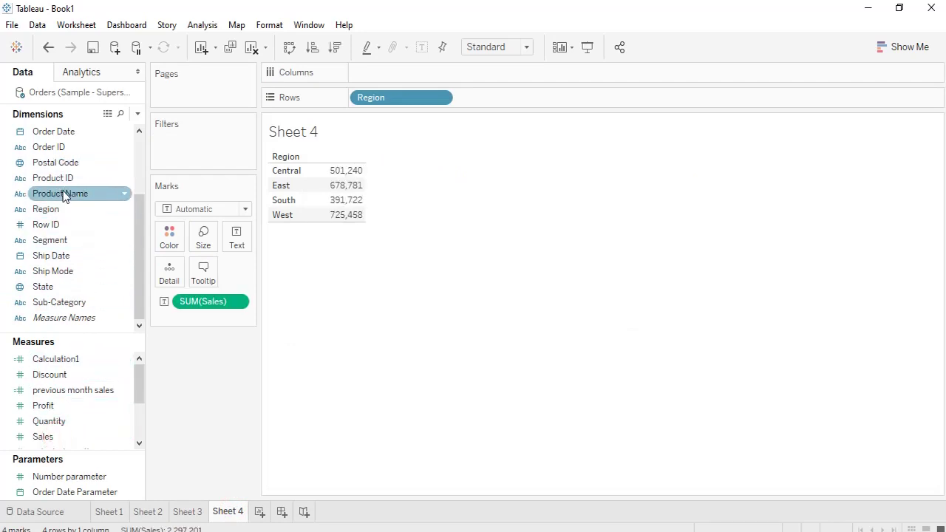
- Filter Sheet 4 on Order Date by Month / Year with all months selected
scroll(65, 193, "up", 3)
left_click_drag(59, 225, 184, 140)
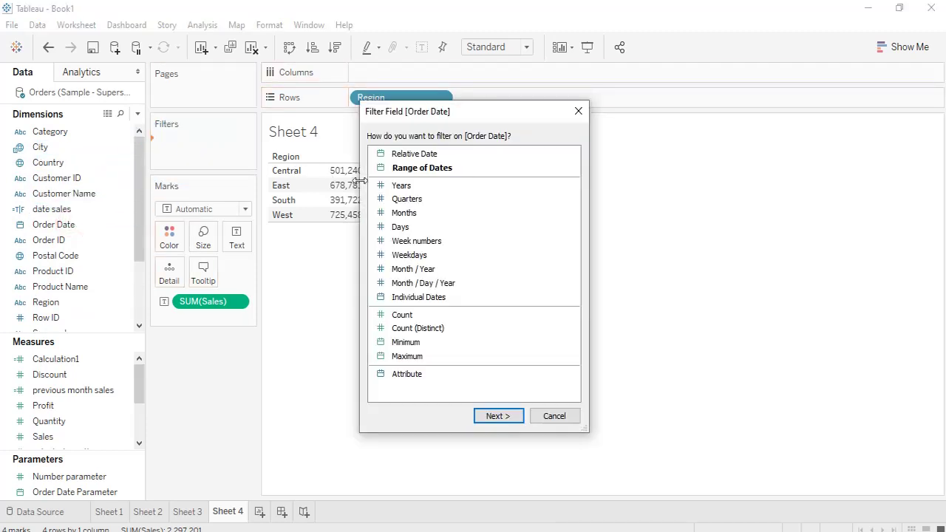
left_click(432, 267)
left_click(487, 416)
left_click(359, 315)
left_click(592, 468)
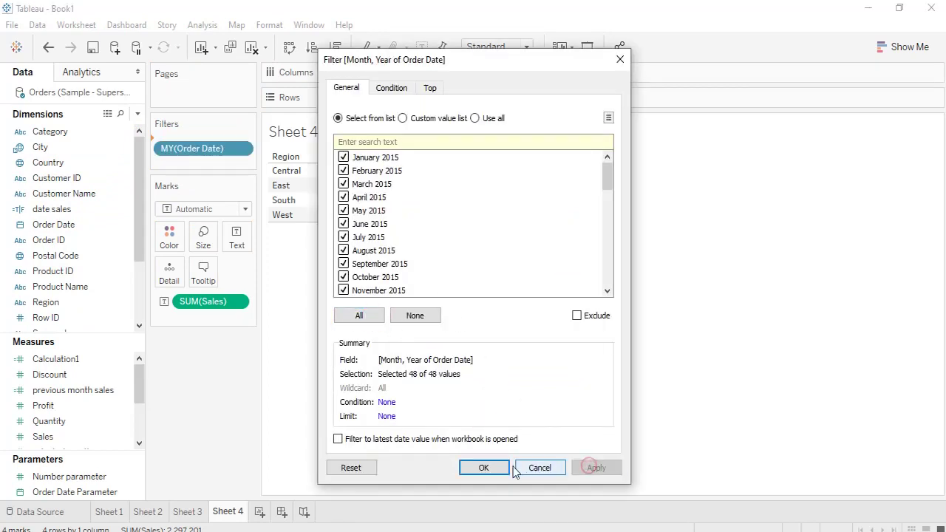
left_click(483, 467)
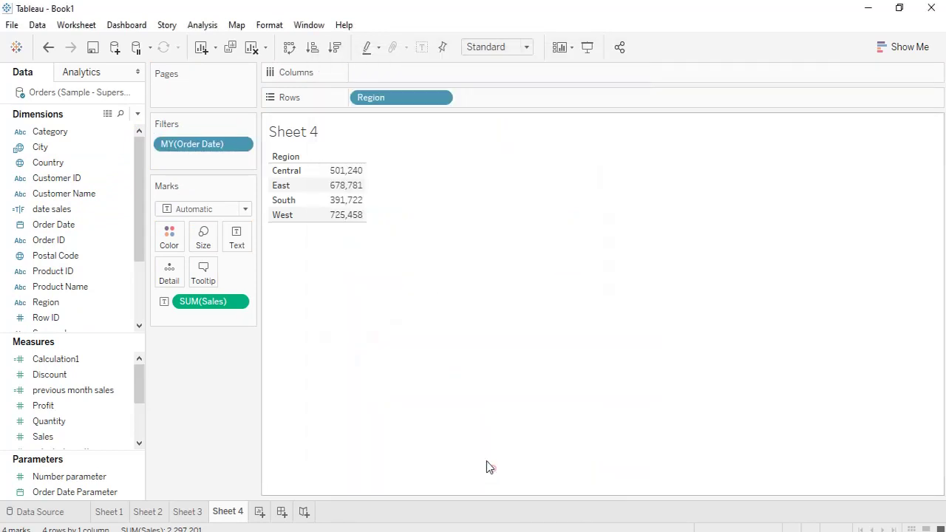
- Show the month-year Order Date filter on Sheet 4 and limit it to December 2015 only
right_click(227, 147)
left_click(293, 184)
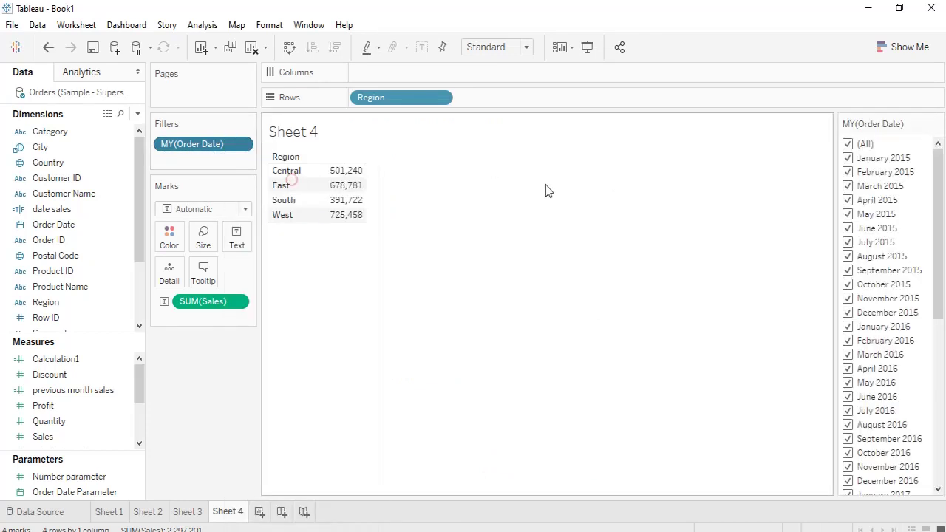
left_click(847, 145)
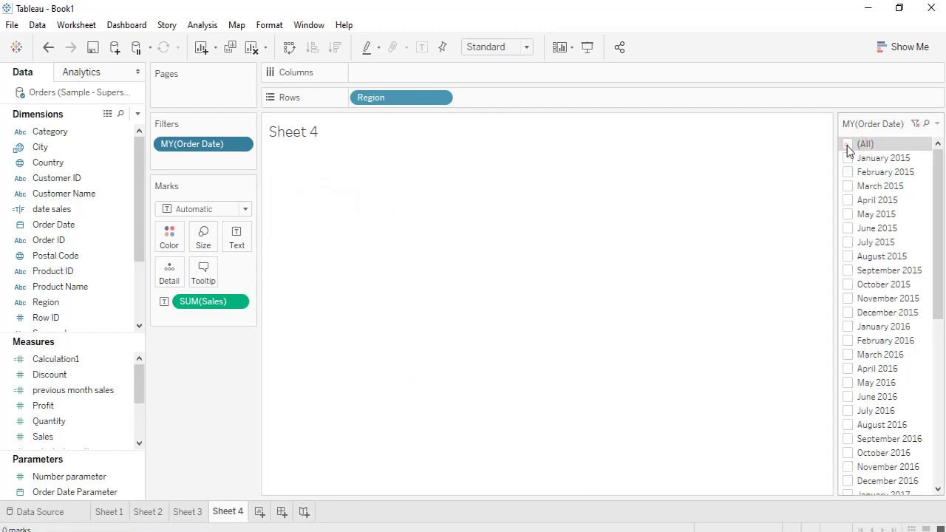
left_click(847, 313)
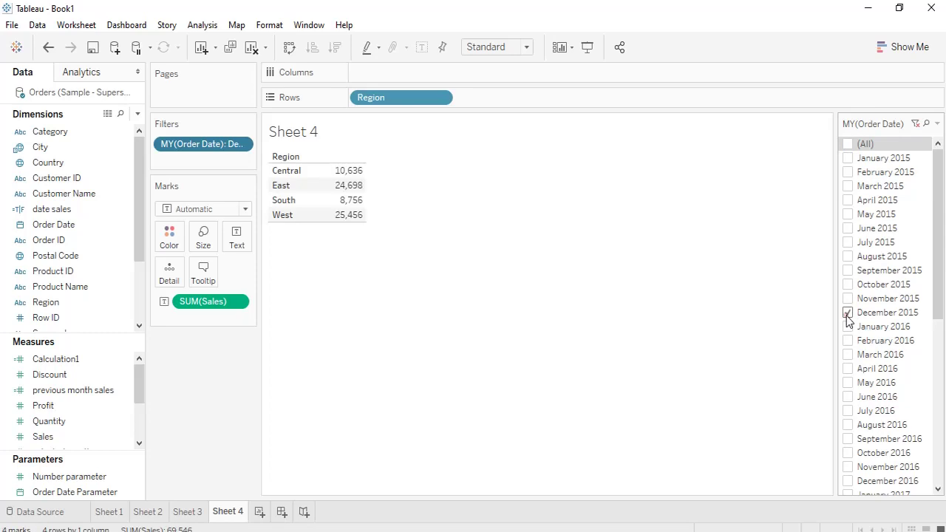
mouse_move(349, 183)
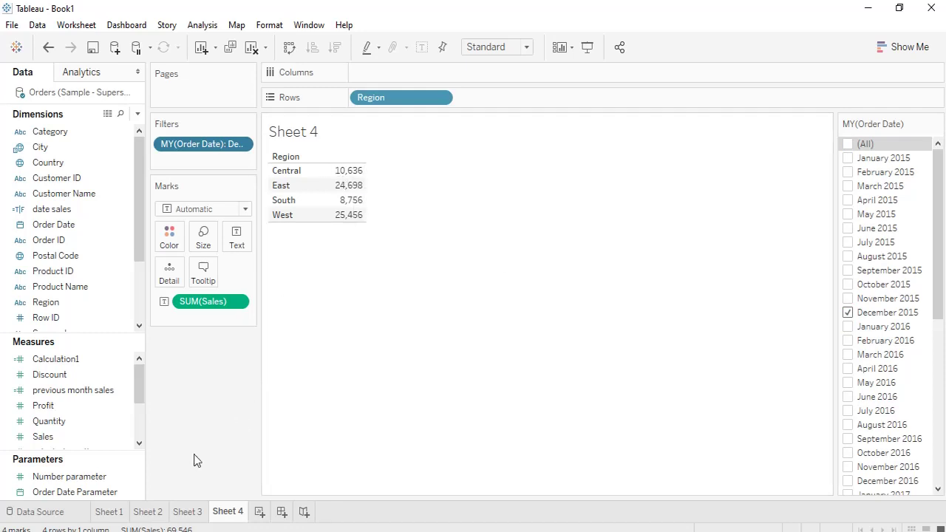
- Set the Order Date Parameter on Sheet 2 to December 2015 and check the selected and previous month values
left_click(149, 512)
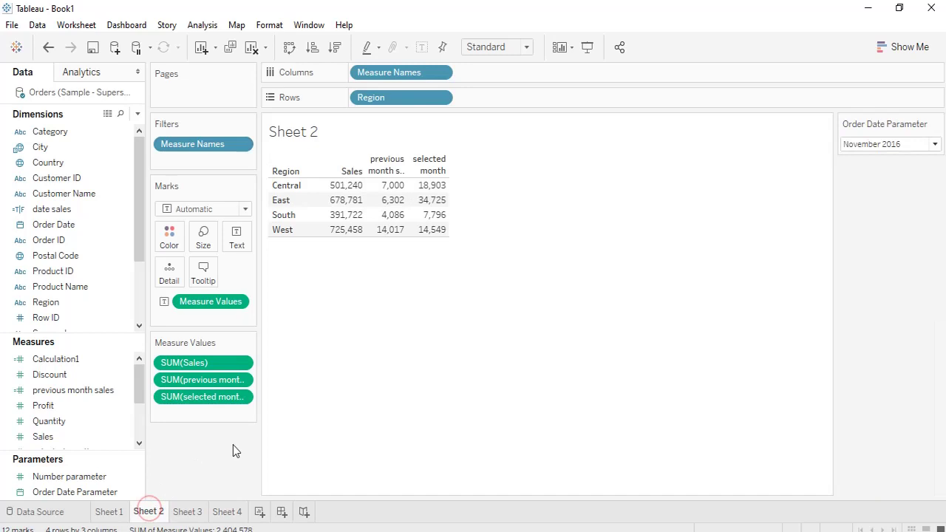
left_click(935, 145)
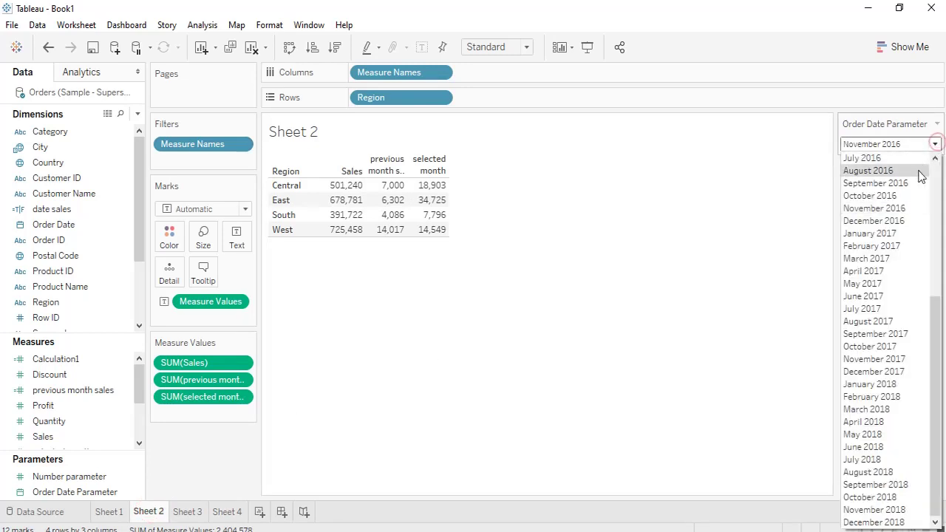
scroll(903, 220, "up", 4)
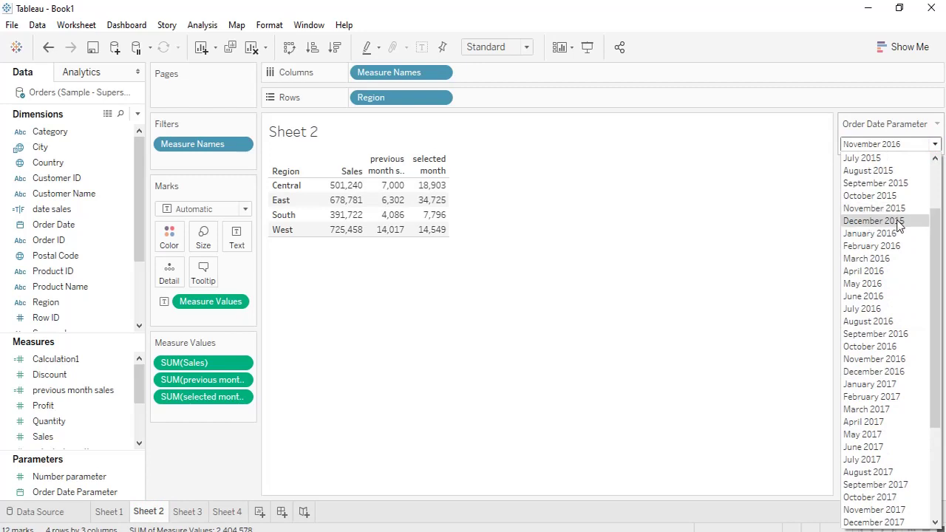
left_click(897, 220)
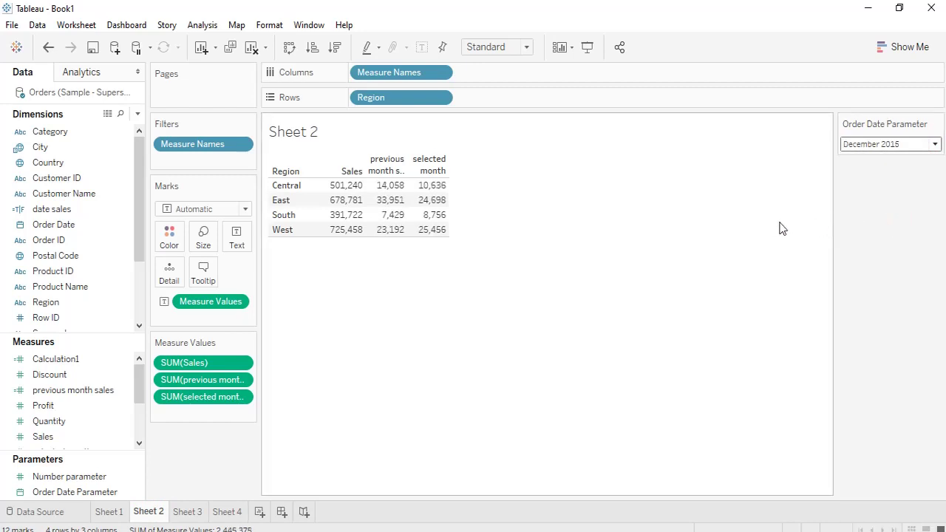
mouse_move(423, 194)
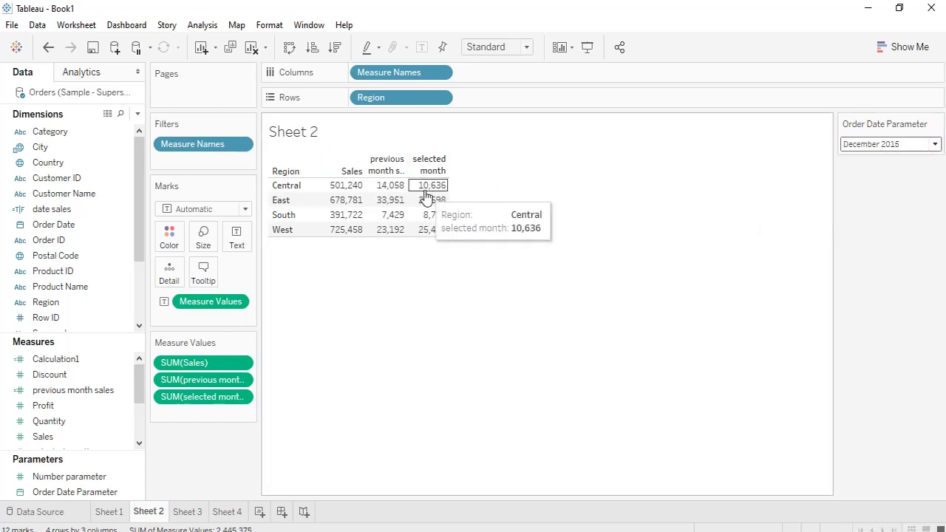
mouse_move(389, 192)
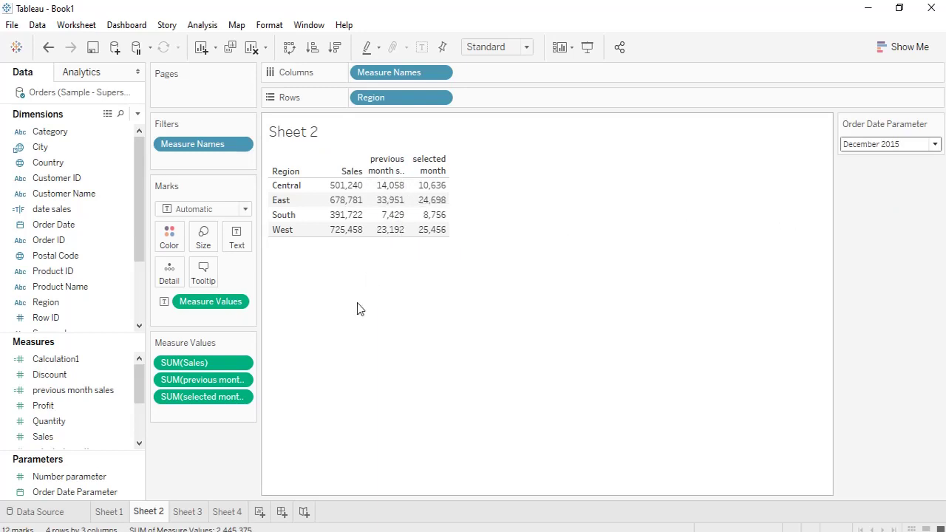
- Switch the Sheet 4 Order Date filter to November 2015 only and compare its sales with the previous month column on Sheet 2
left_click(226, 511)
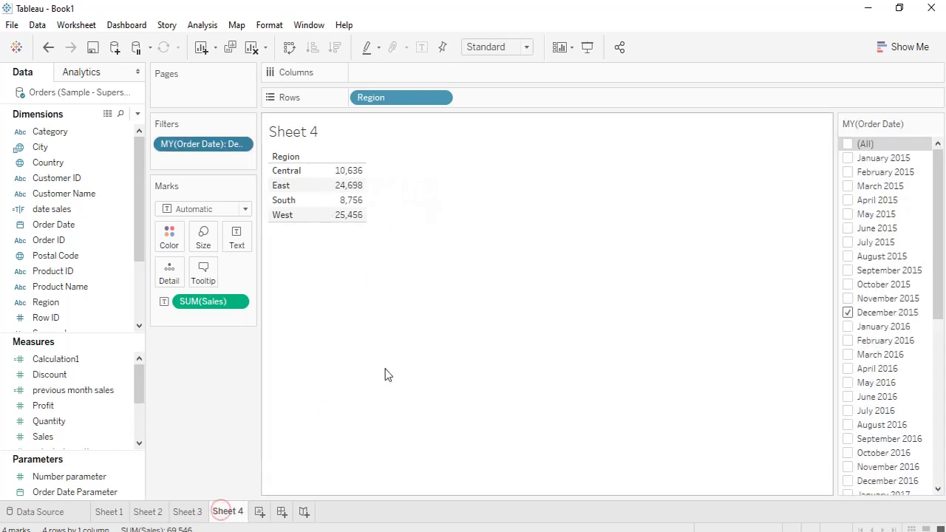
left_click(847, 312)
left_click(848, 299)
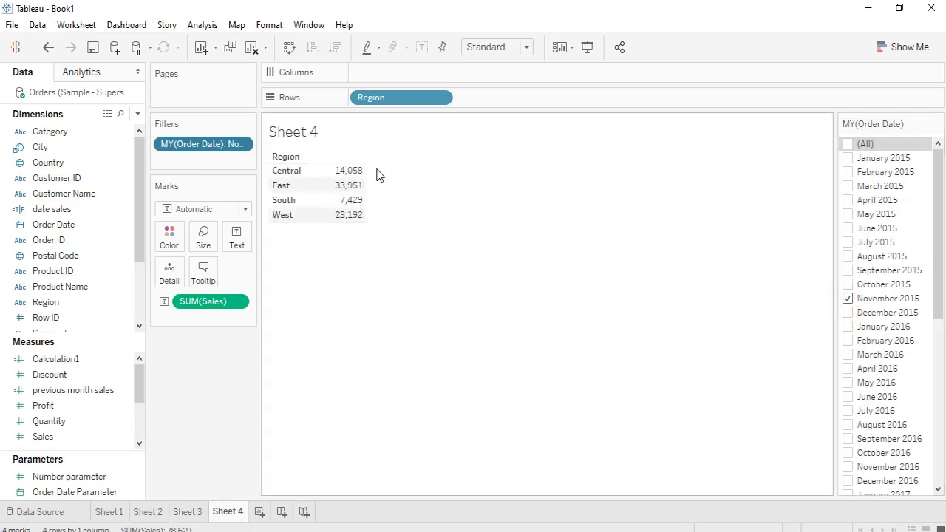
left_click(150, 511)
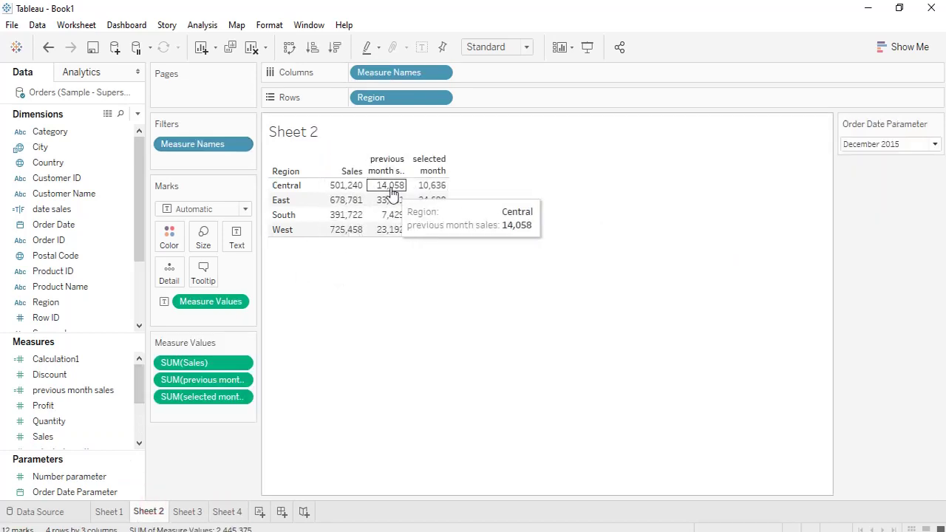
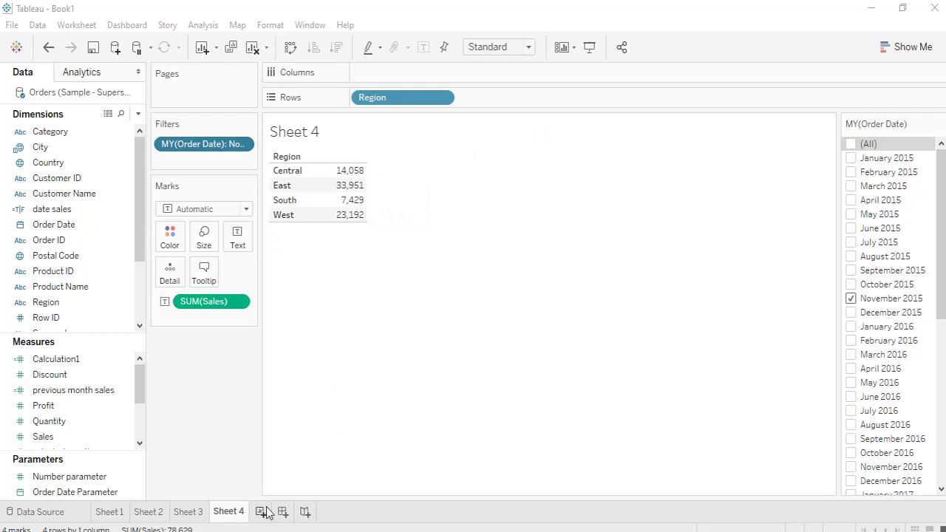
- Create a new worksheet and show the Number parameter's control on it
left_click(74, 478)
left_click(260, 511)
right_click(107, 476)
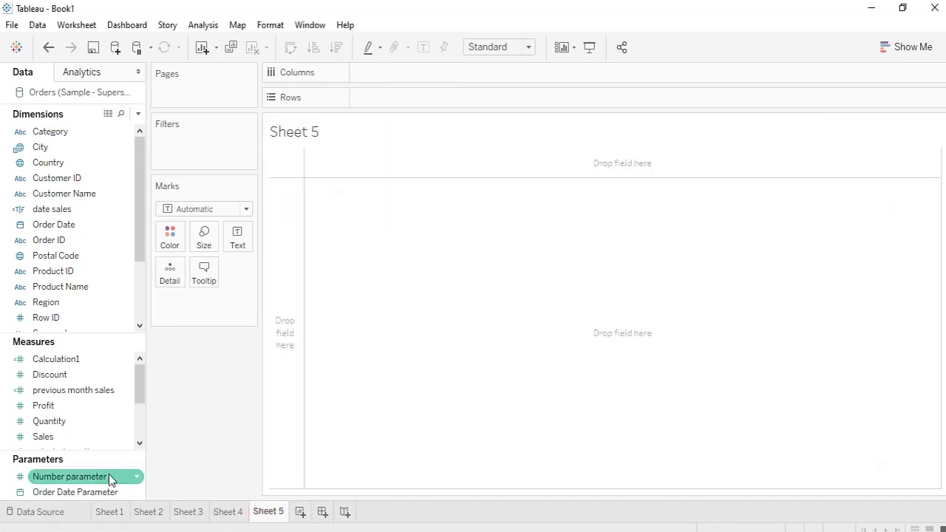
left_click(171, 236)
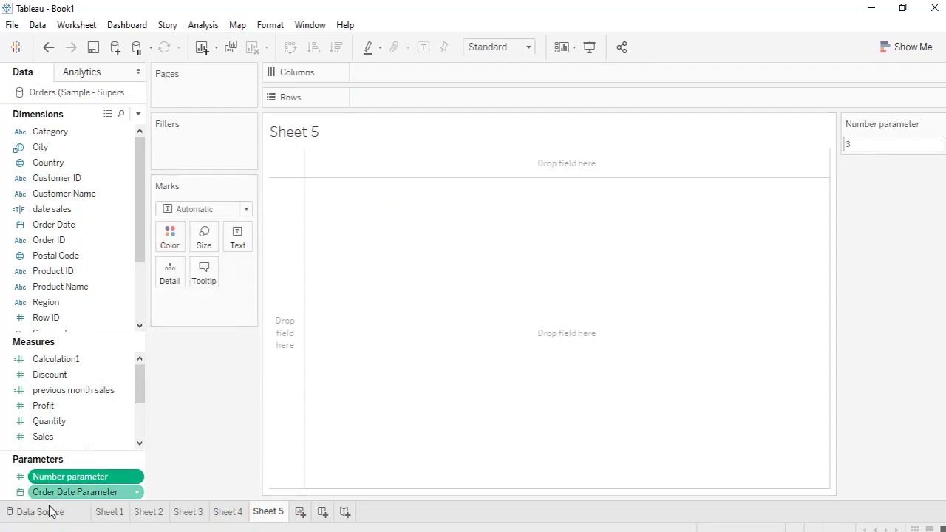
- Change the data type of the Number parameter to Integer
right_click(111, 477)
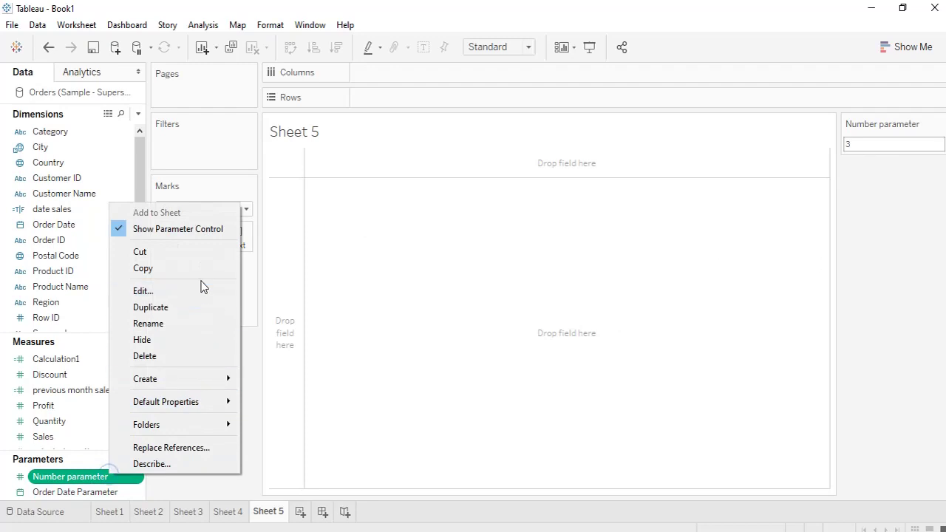
left_click(180, 290)
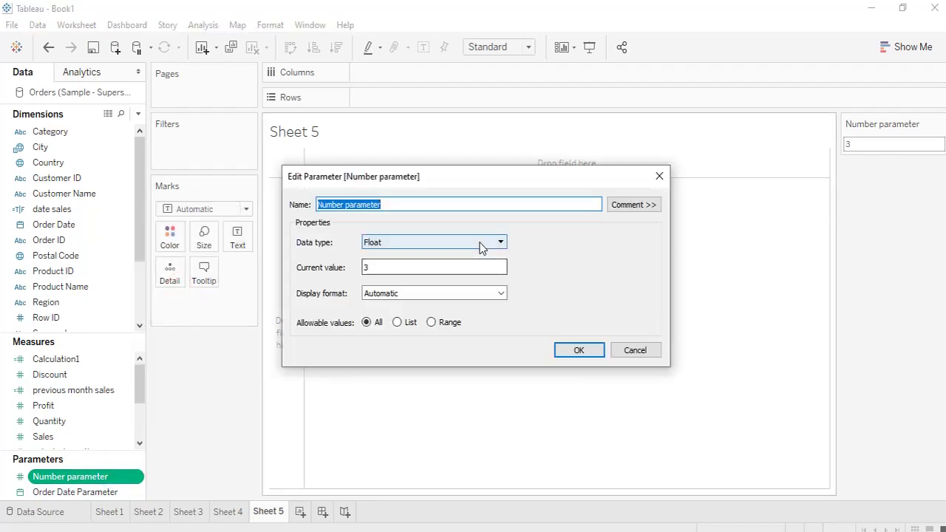
left_click(478, 244)
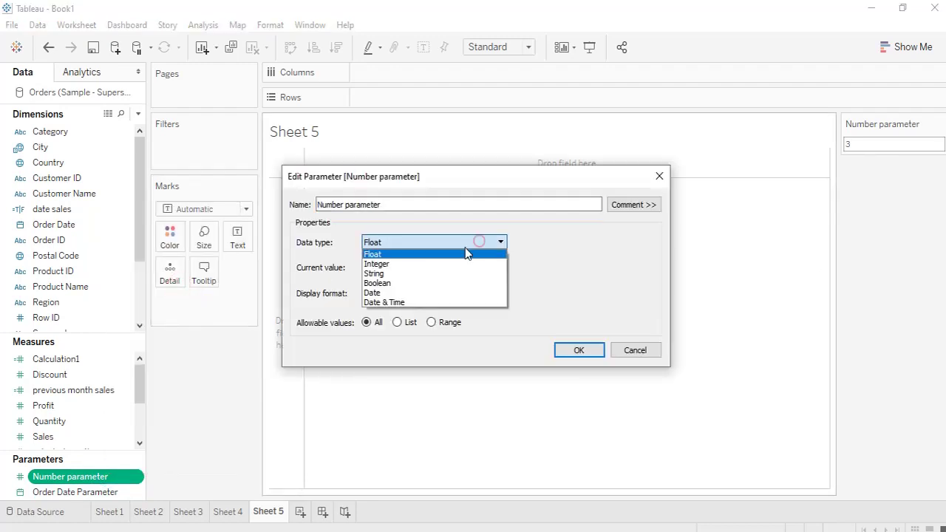
left_click(394, 265)
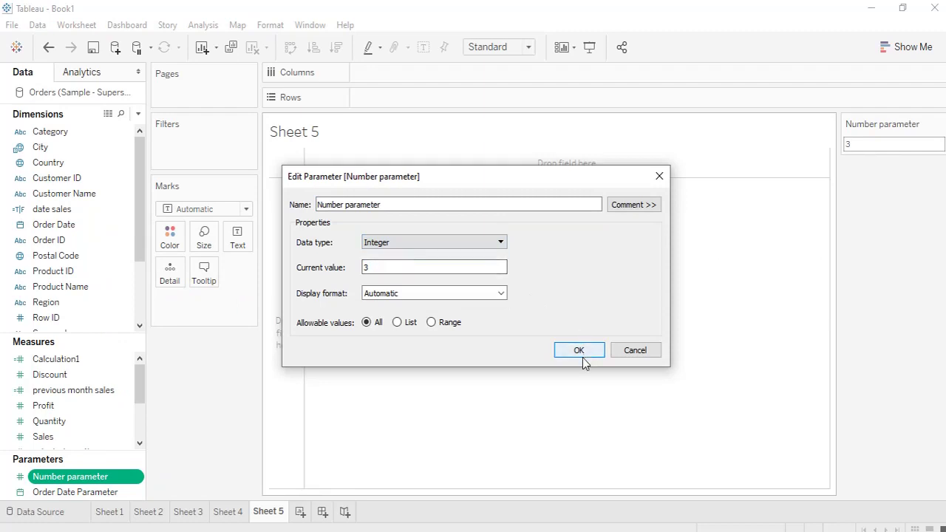
left_click(582, 356)
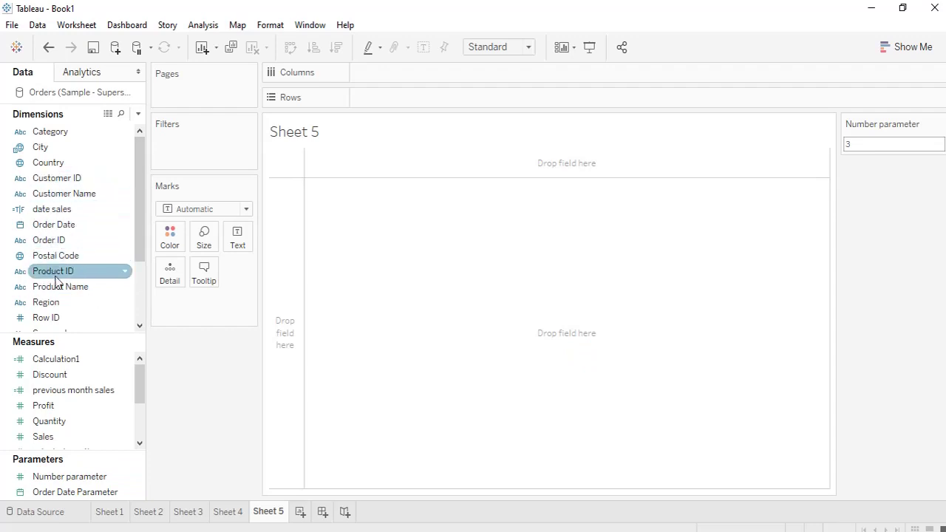
- Build a vertical bar chart of total Sales by Region on Sheet 5
double_click(68, 307)
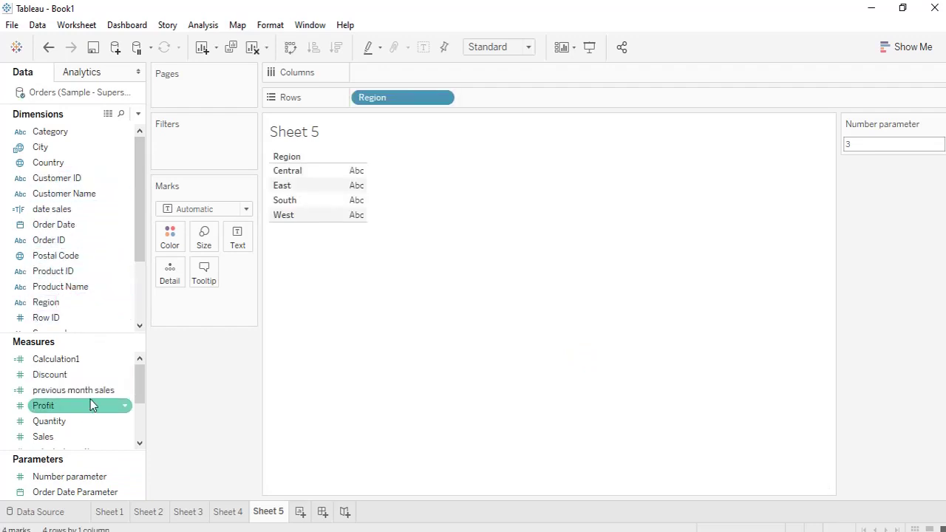
double_click(71, 436)
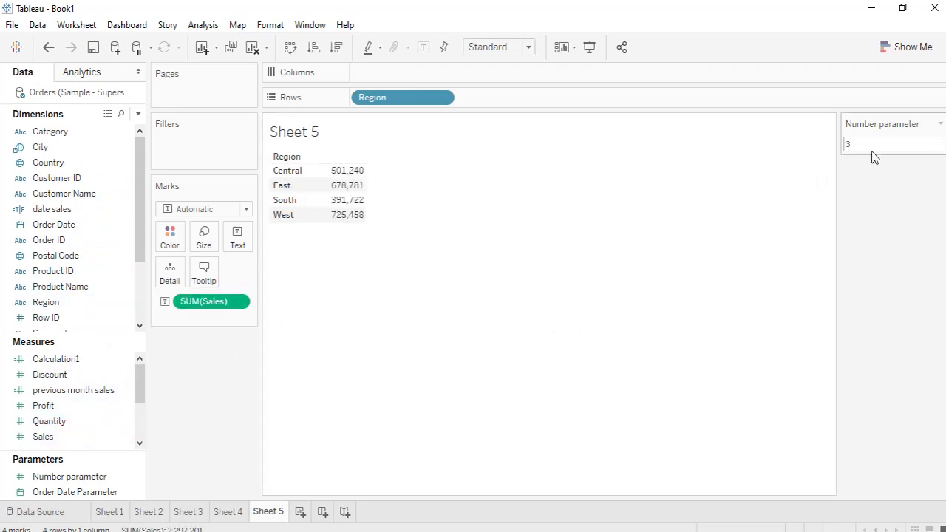
left_click(915, 52)
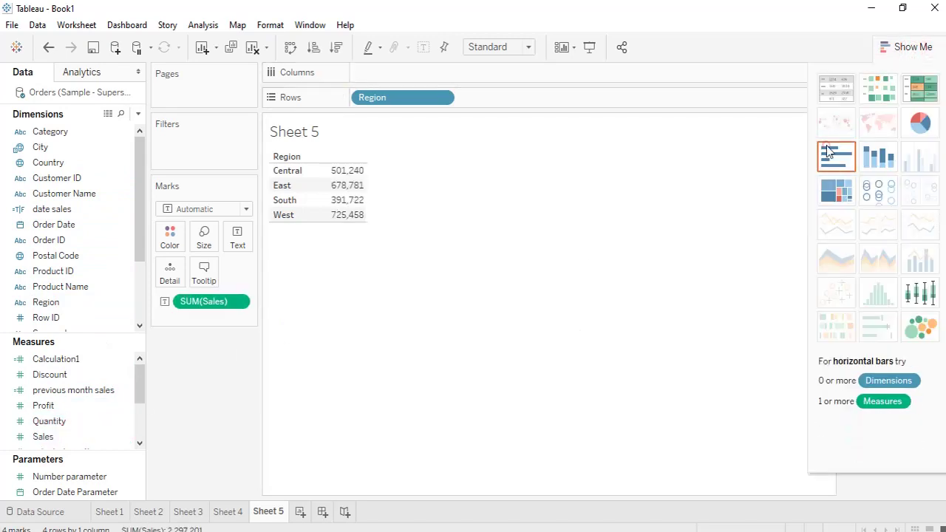
left_click(831, 153)
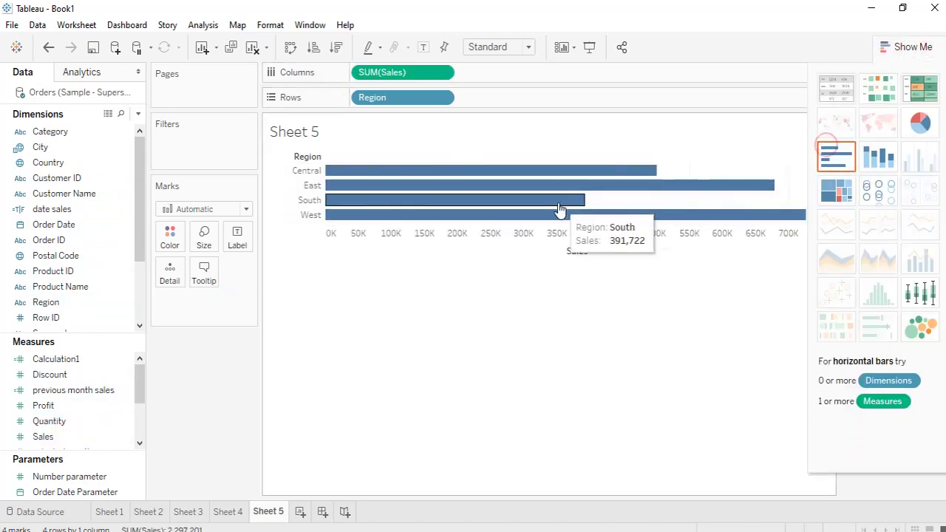
left_click(289, 49)
left_click(569, 316)
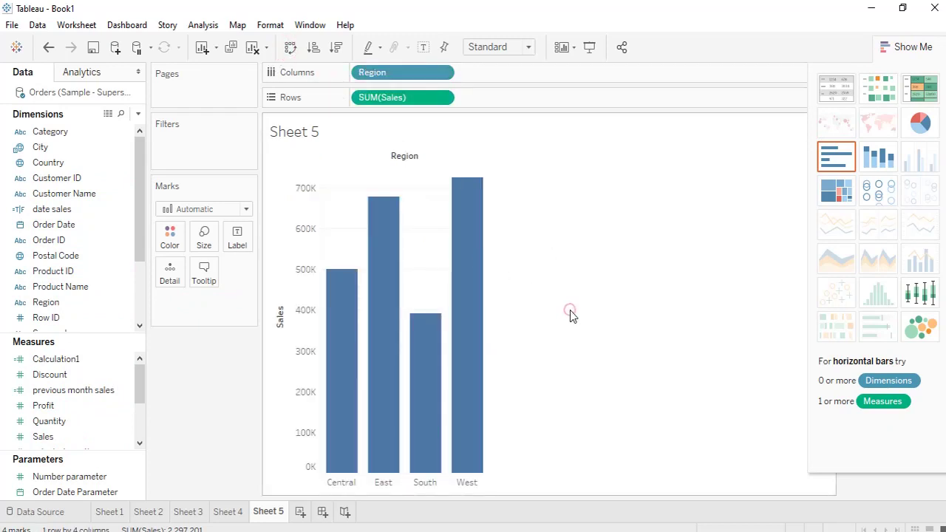
left_click(891, 48)
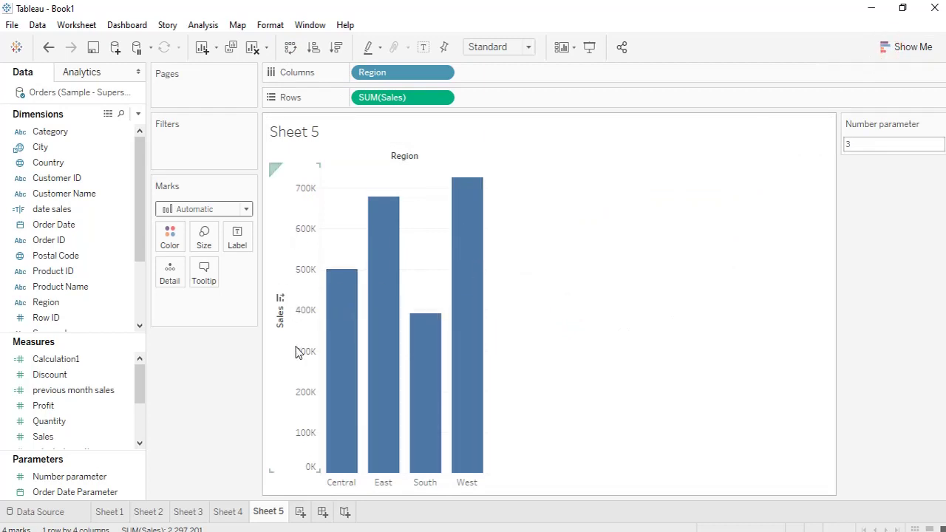
- Examine the range, scale and tick mark settings of the Sales axis on Sheet 5
mouse_move(336, 431)
right_click(300, 296)
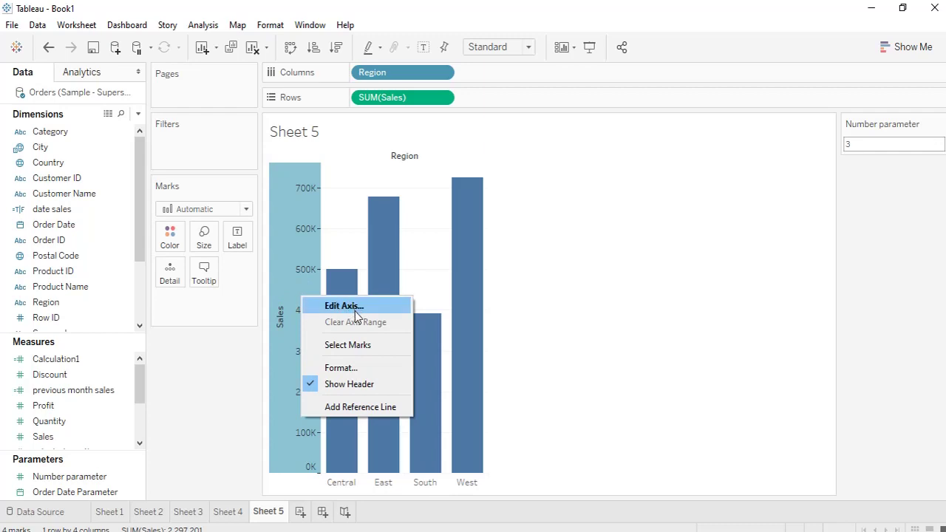
left_click(362, 312)
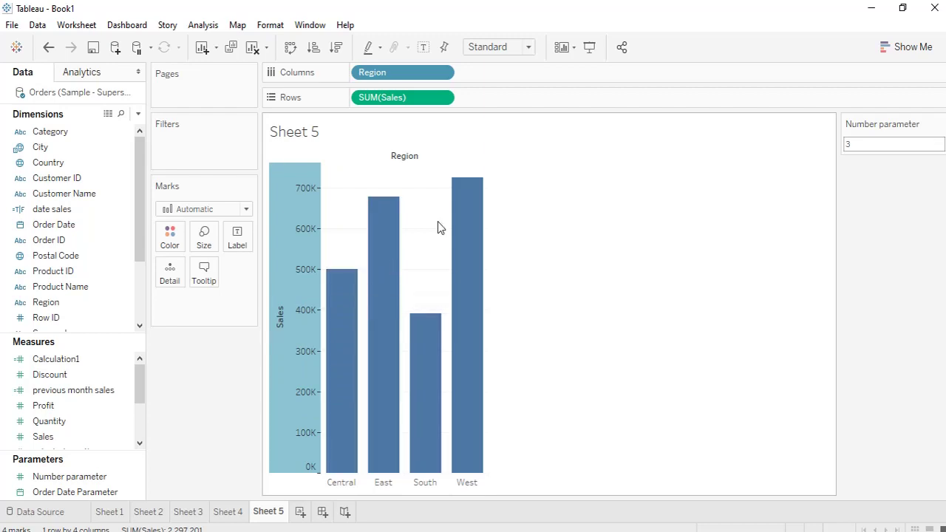
right_click(298, 282)
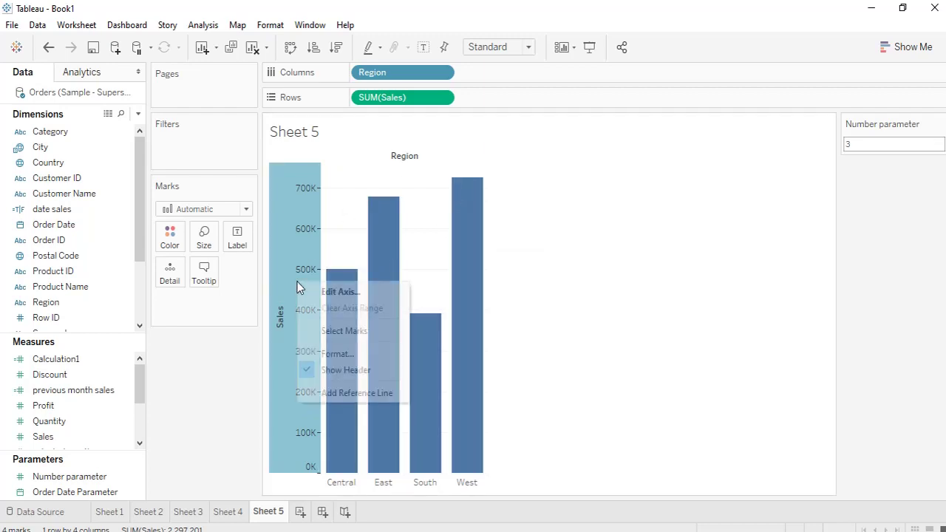
left_click(346, 297)
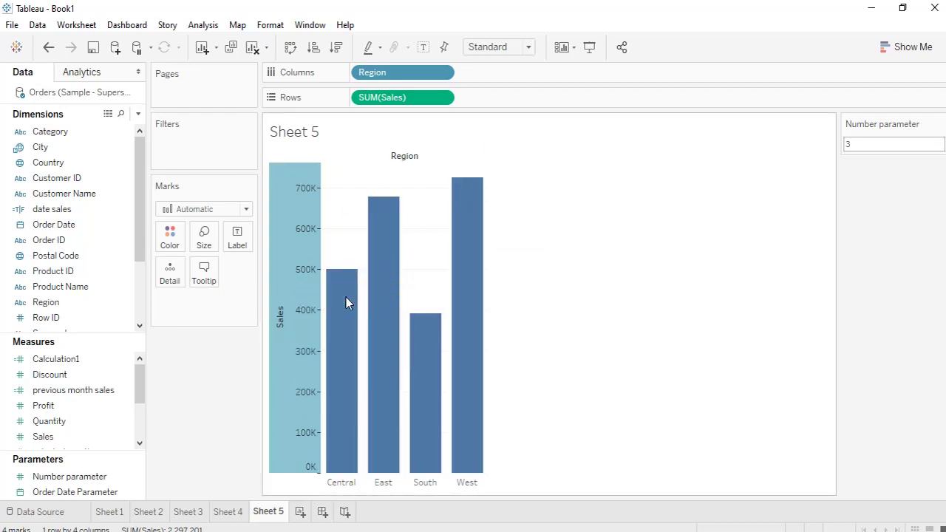
right_click(297, 342)
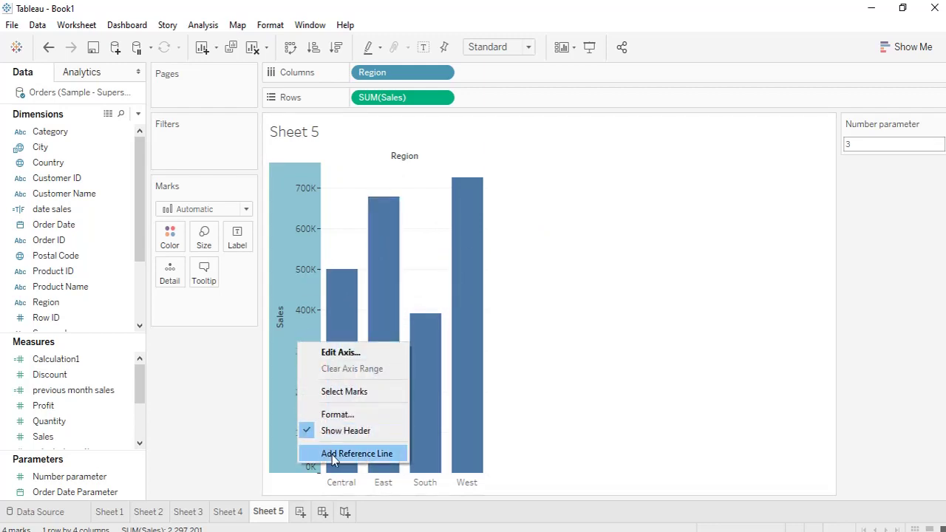
left_click(340, 352)
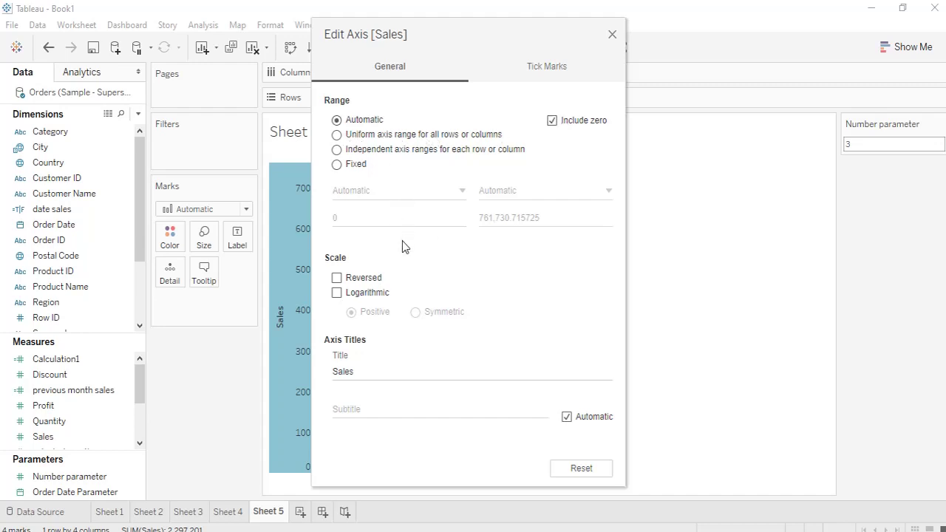
left_click(551, 71)
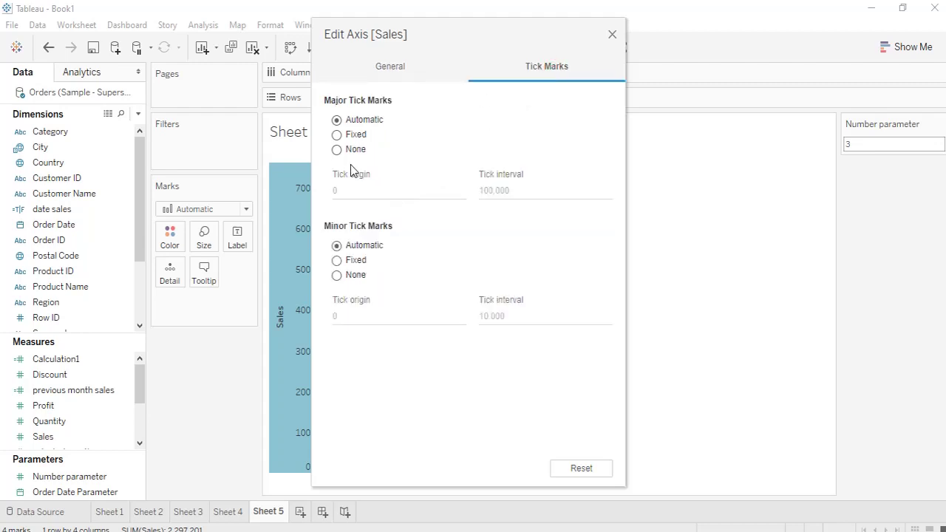
left_click(611, 34)
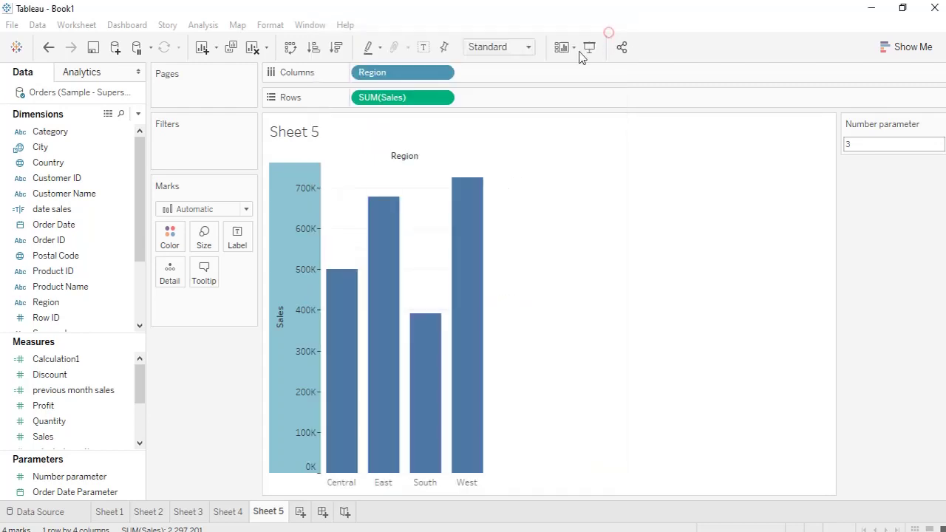
- Start adding a reference line to the Sales axis and review its line and confidence interval choices
right_click(294, 254)
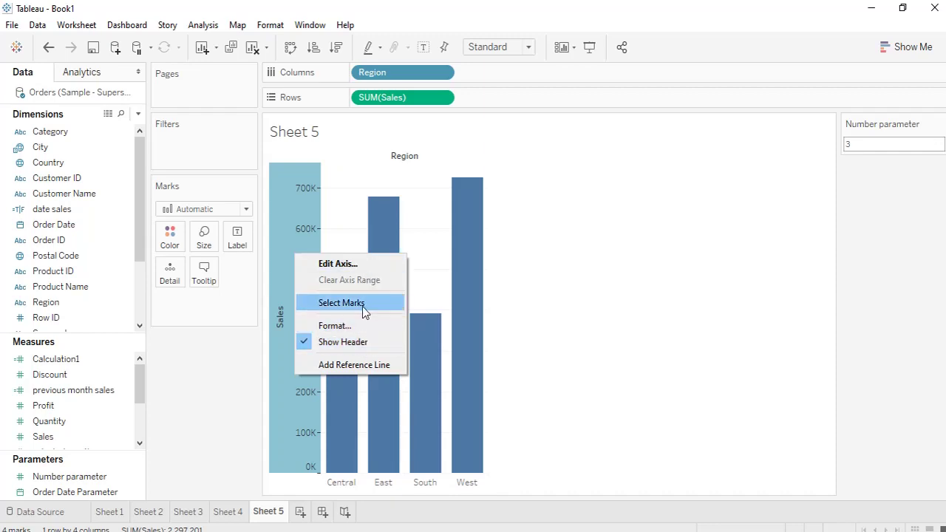
left_click(365, 364)
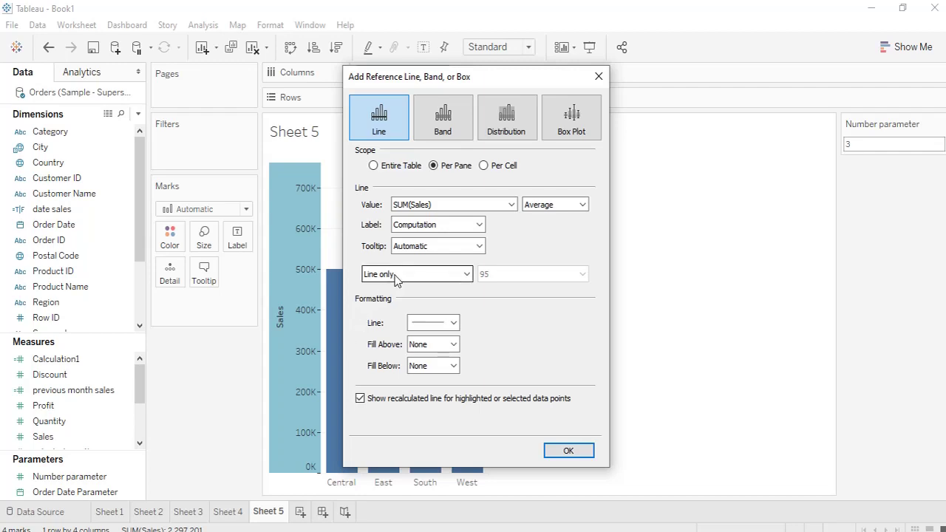
left_click(465, 274)
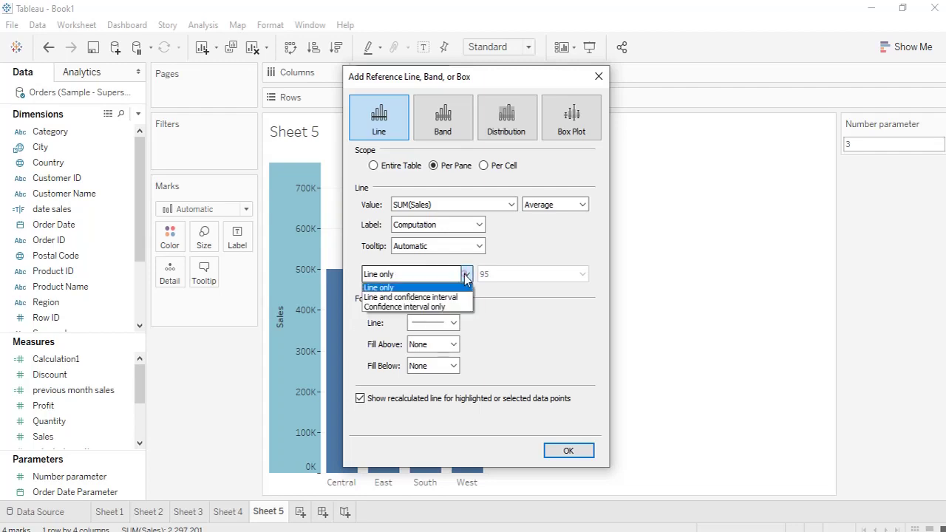
left_click(547, 308)
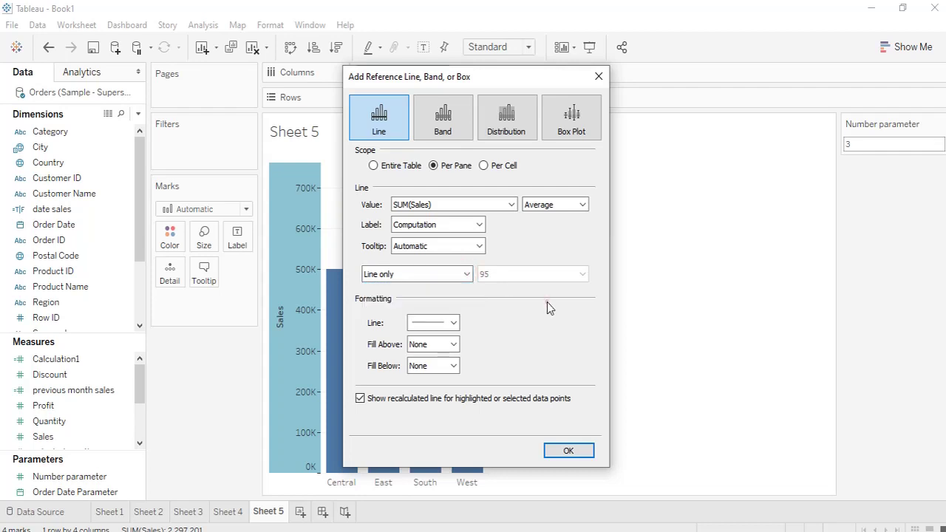
- Try the Number parameter as the reference line's value and preview the Band type, returning to a SUM(Sales) average line
left_click(511, 205)
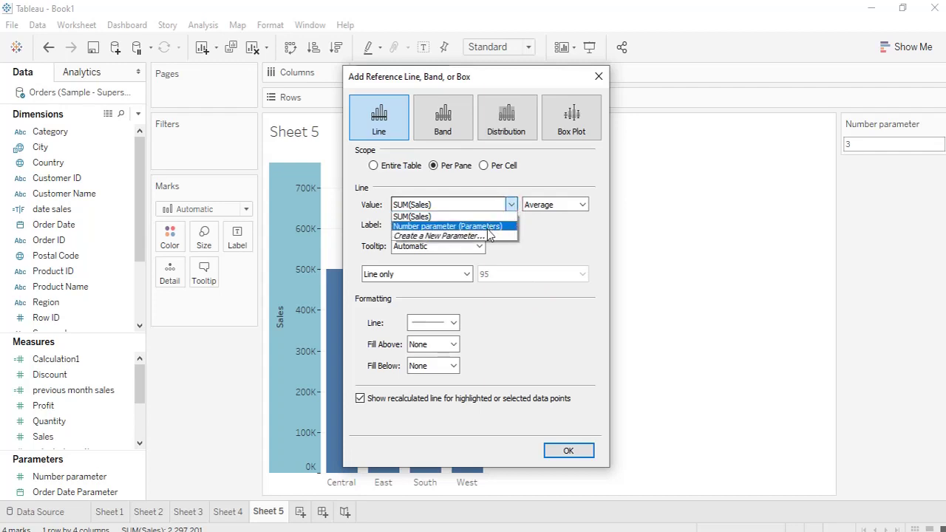
left_click(487, 227)
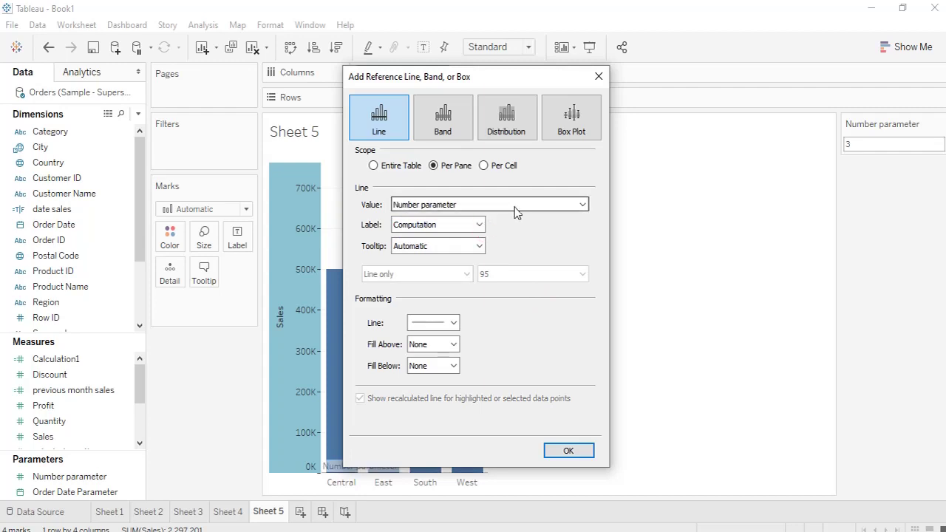
left_click(582, 205)
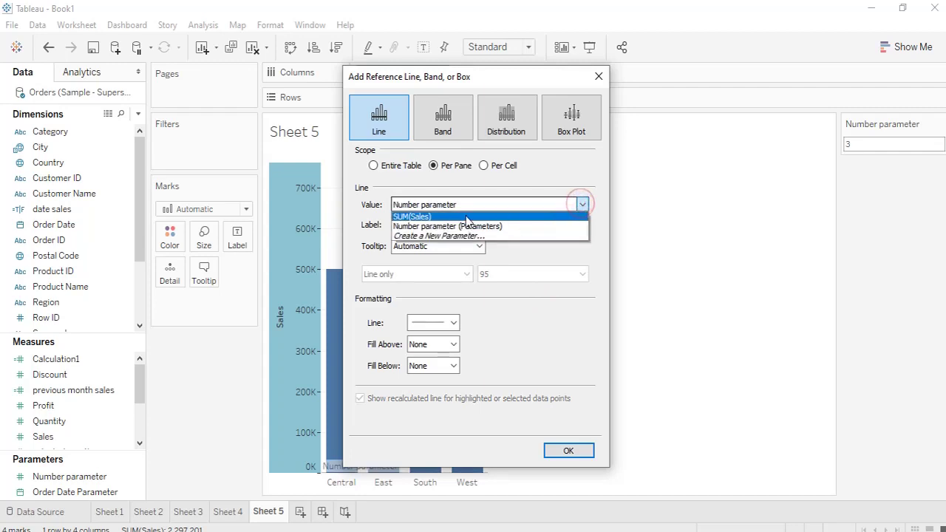
left_click(482, 216)
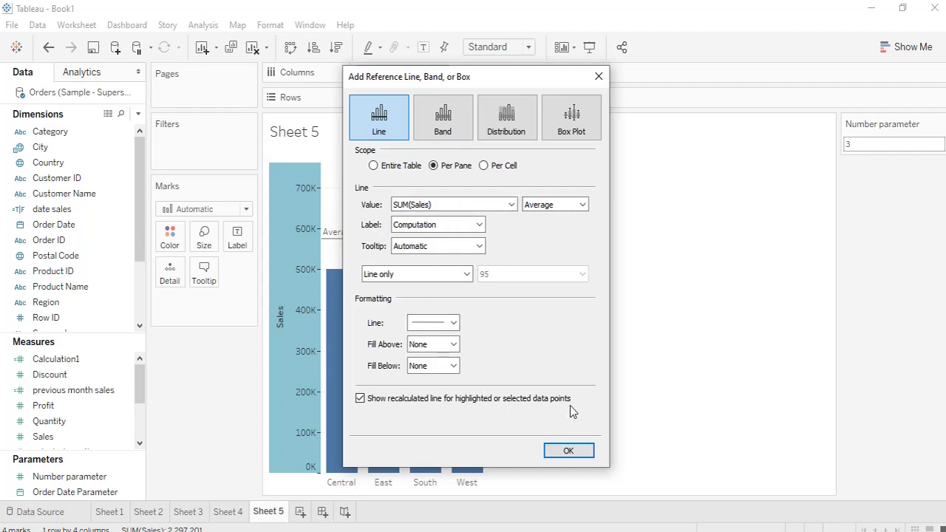
left_click(443, 116)
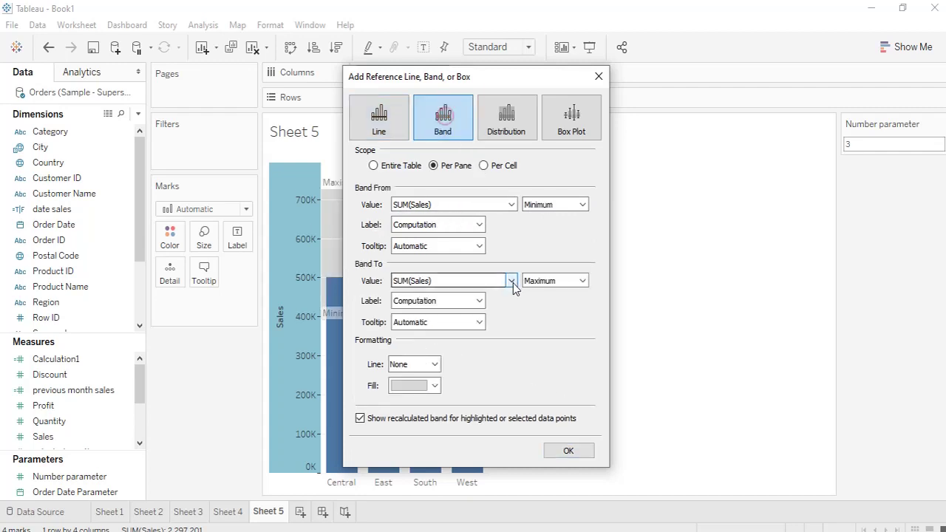
left_click(379, 115)
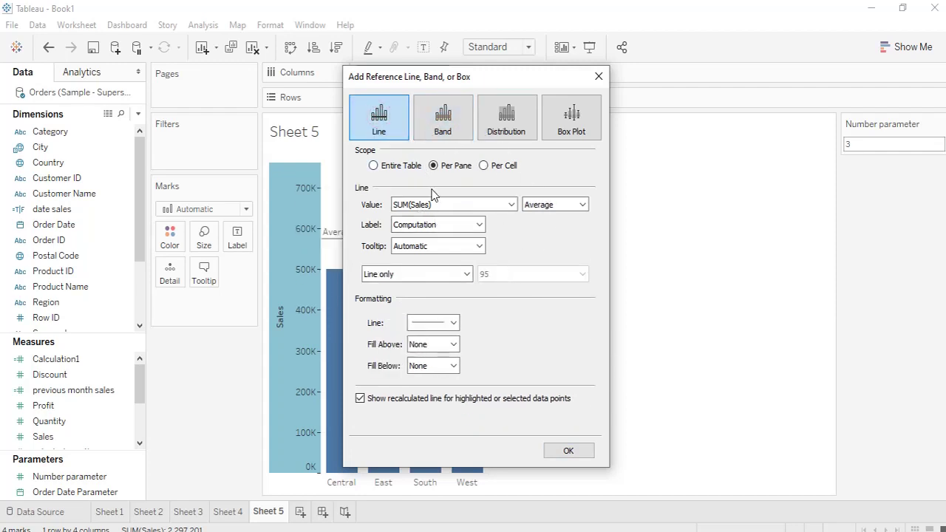
- Apply the average SUM(Sales) reference line across the entire table and check its value on the chart
left_click(381, 167)
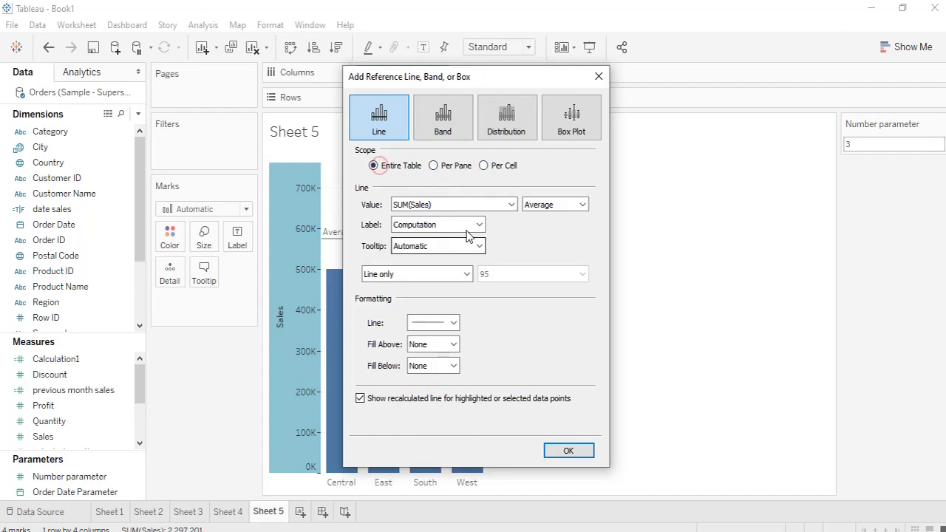
left_click(563, 452)
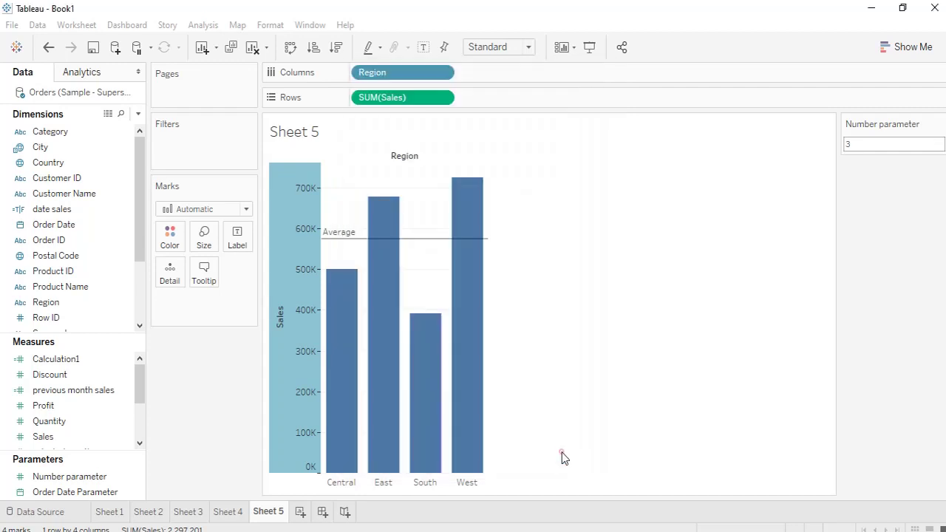
mouse_move(337, 244)
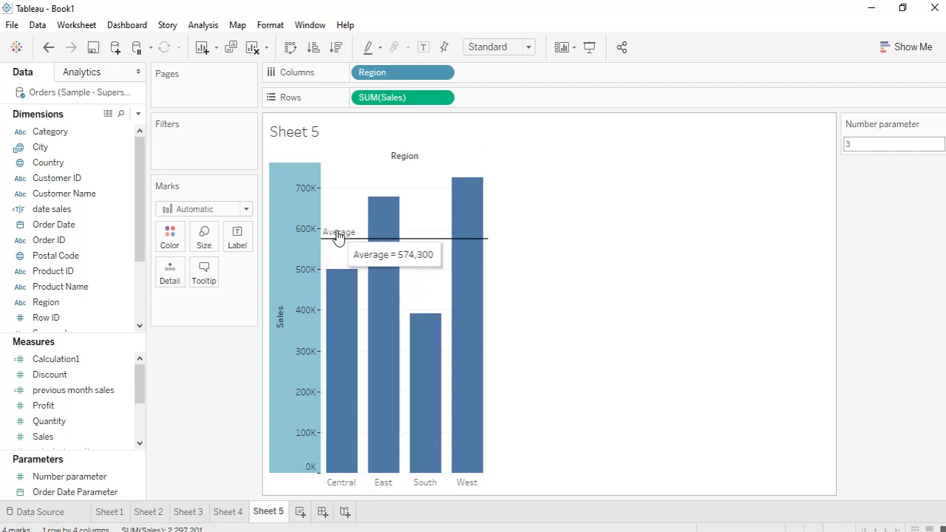
- Review the settings of the average reference line on the Sales axis without changing them
right_click(294, 215)
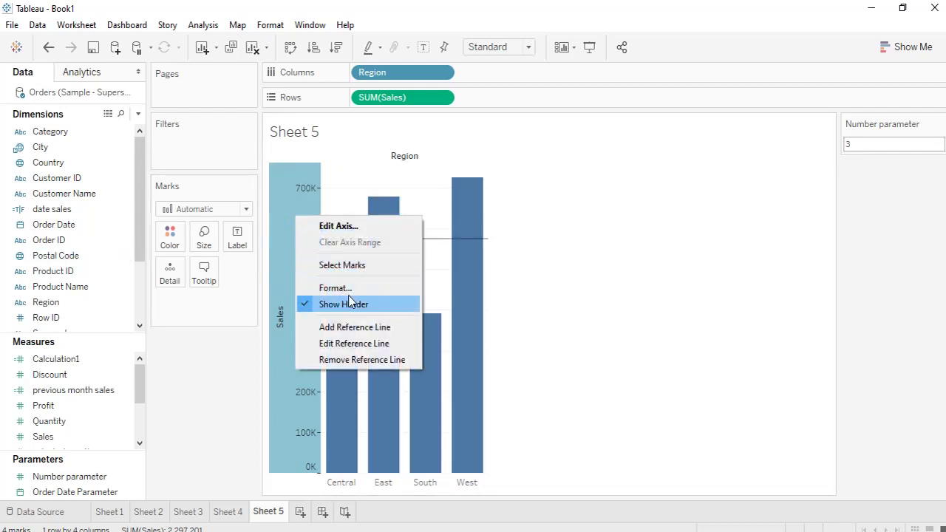
left_click(378, 344)
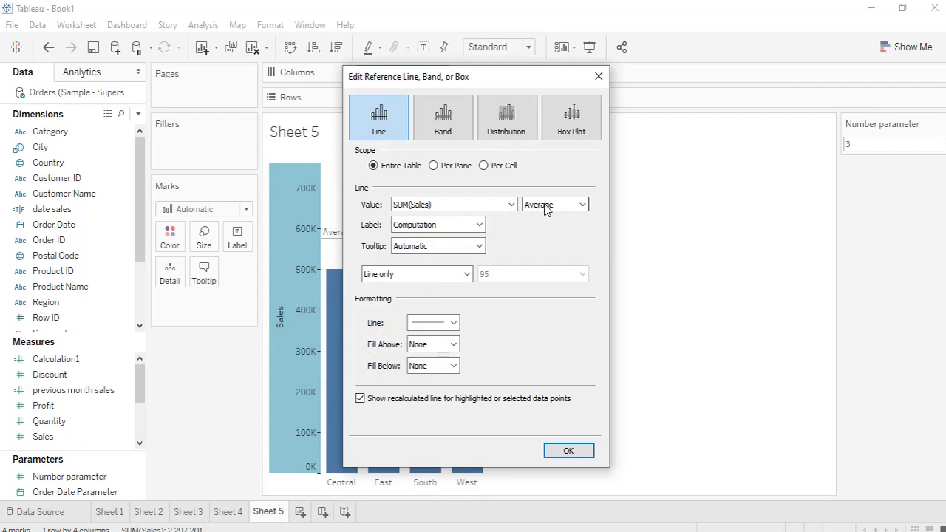
left_click(599, 77)
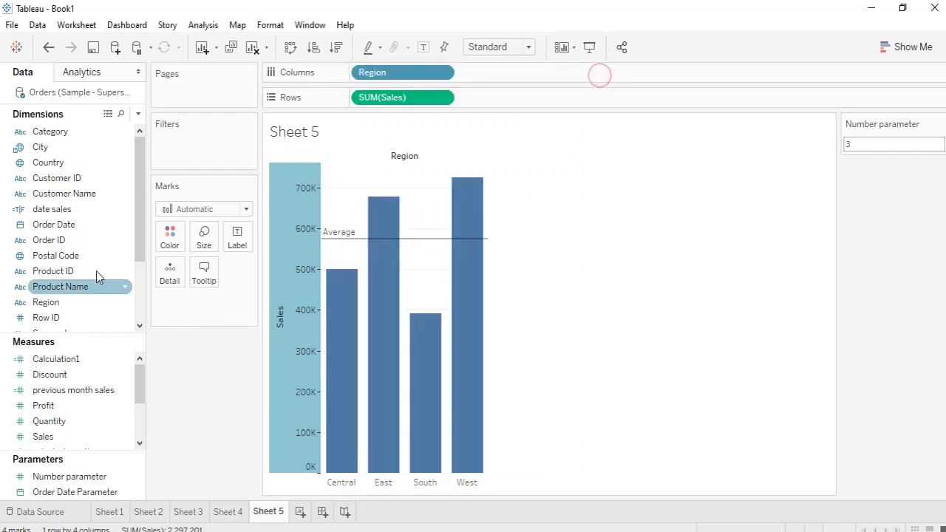
- Replace Sales with Profit on Rows and Region with State on Columns to chart profit by state
left_click_drag(68, 408, 390, 105)
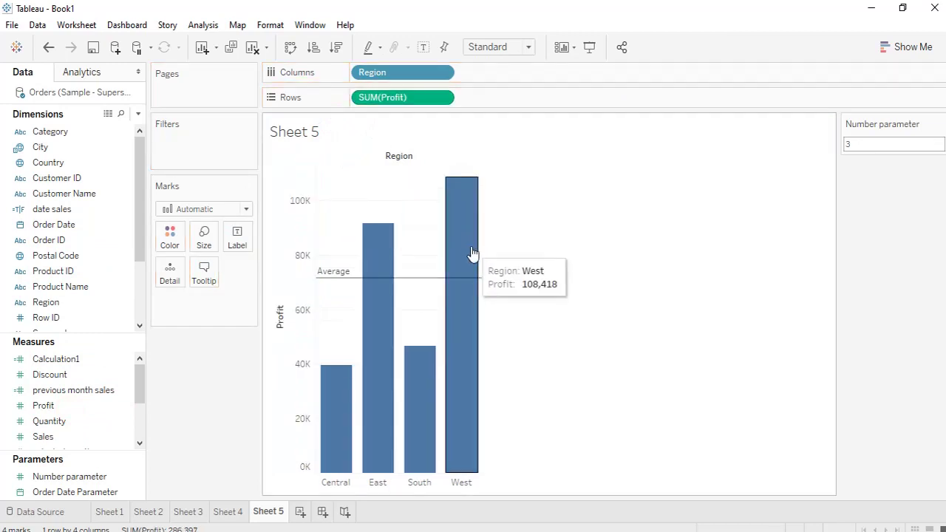
mouse_move(367, 249)
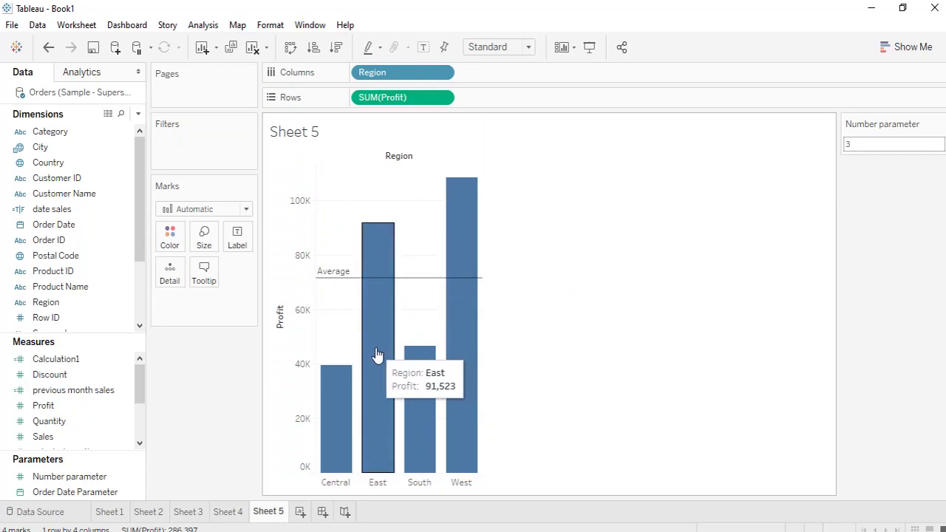
scroll(79, 255, "down", 2)
scroll(78, 256, "up", 2)
scroll(74, 222, "down", 3)
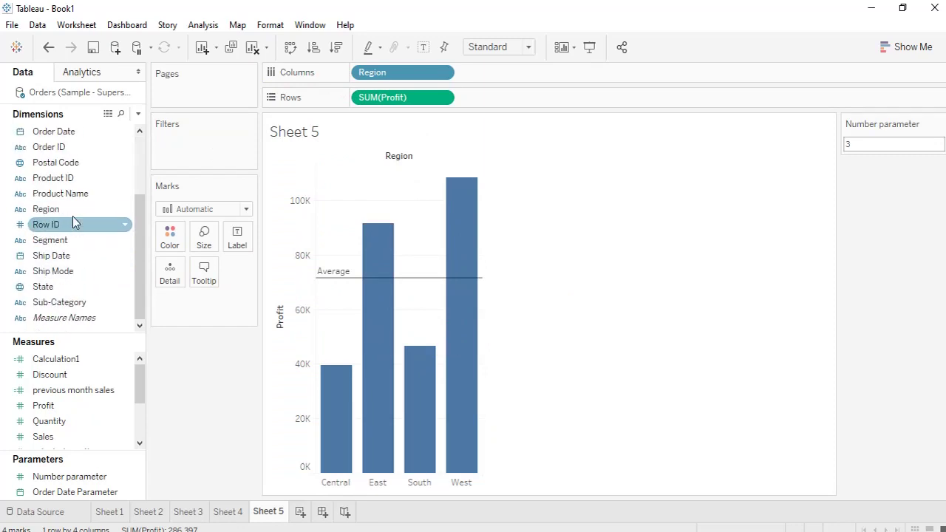
left_click_drag(58, 288, 383, 73)
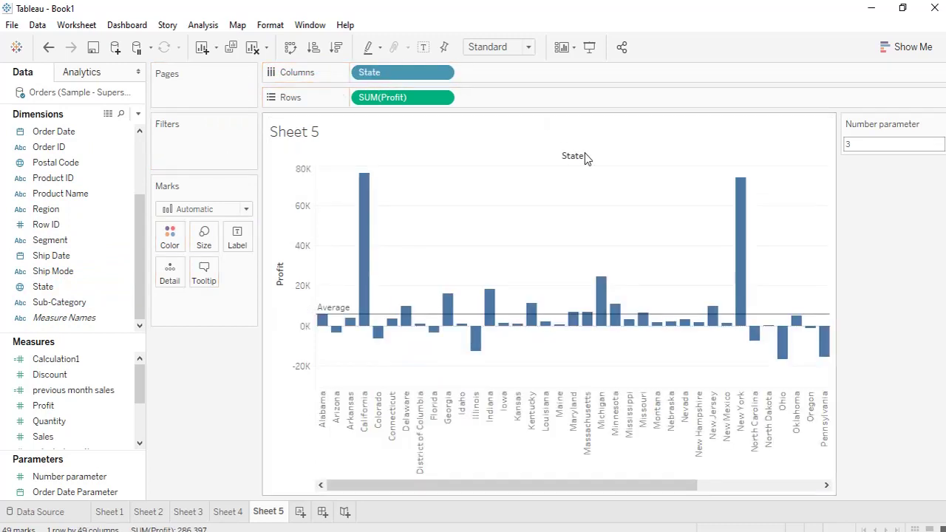
mouse_move(808, 339)
mouse_move(373, 325)
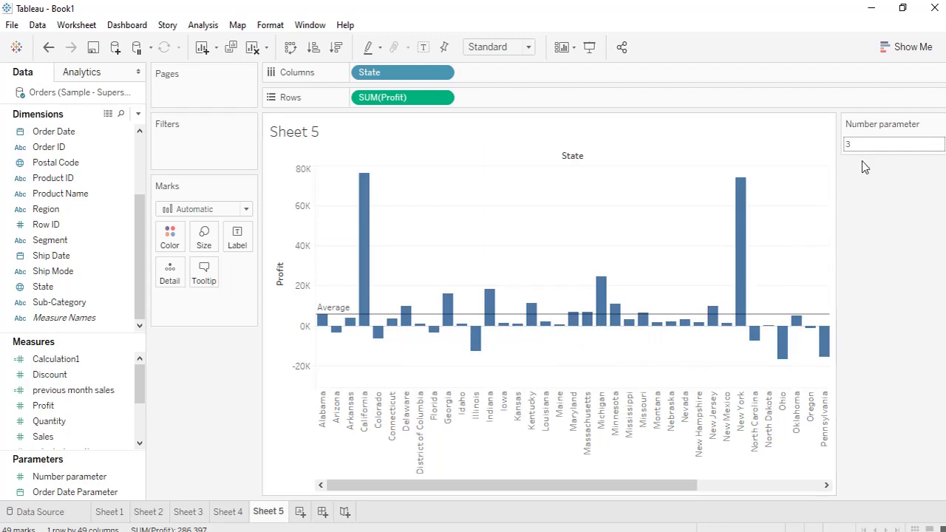
- Change the Profit axis reference line's value to the Number parameter
right_click(297, 268)
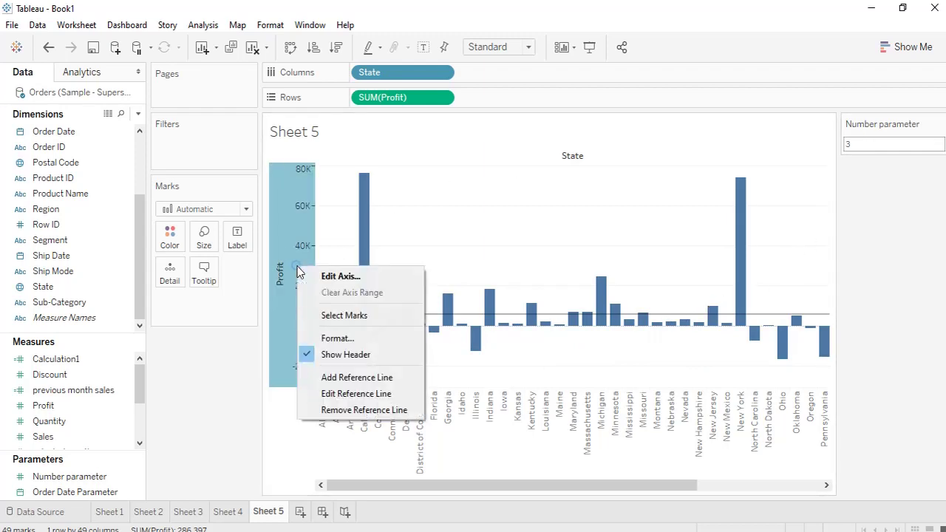
left_click(383, 395)
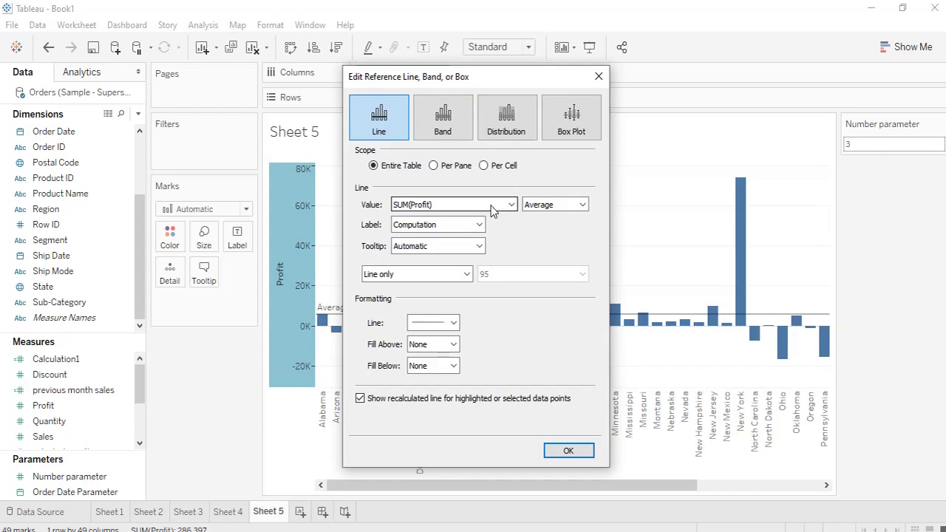
left_click(492, 211)
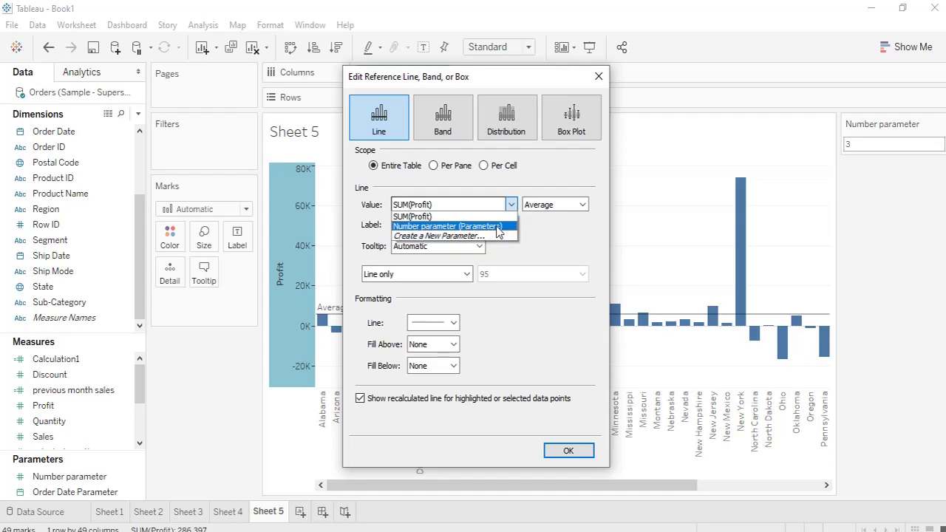
left_click(496, 226)
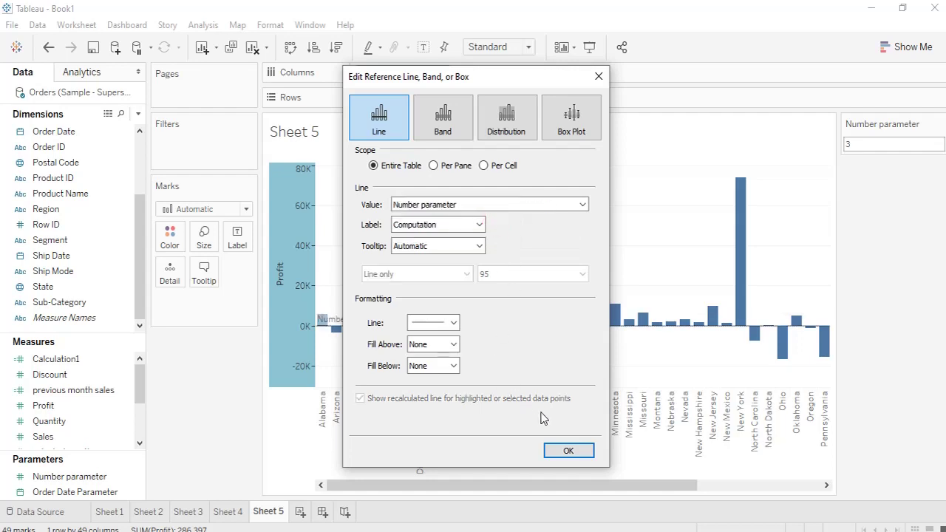
left_click(567, 450)
- Set the Number parameter to 40,000 and check the reference line's value on the chart
left_click(888, 144)
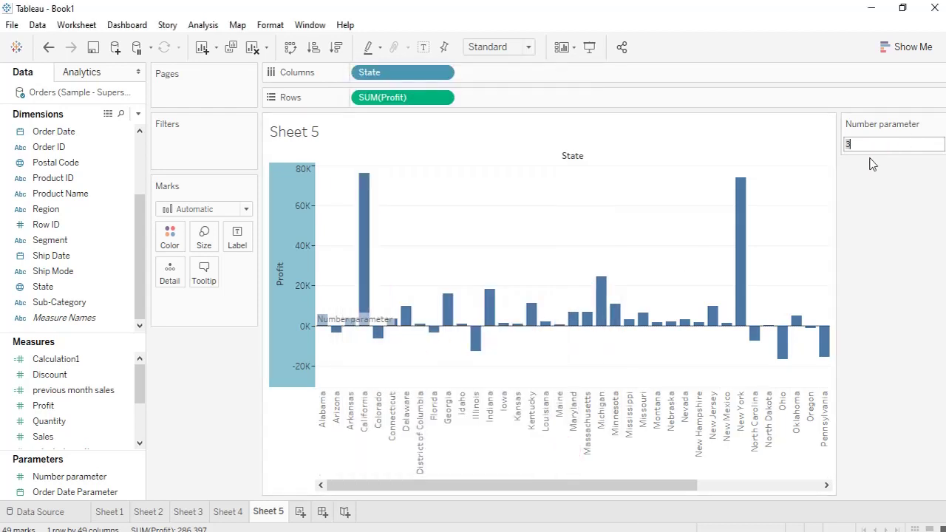
type("40000")
key("Return")
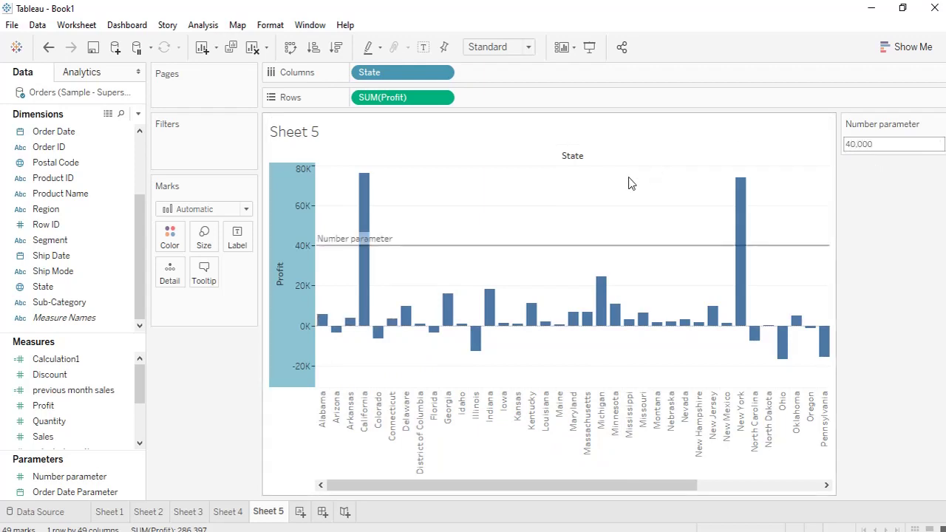
mouse_move(593, 255)
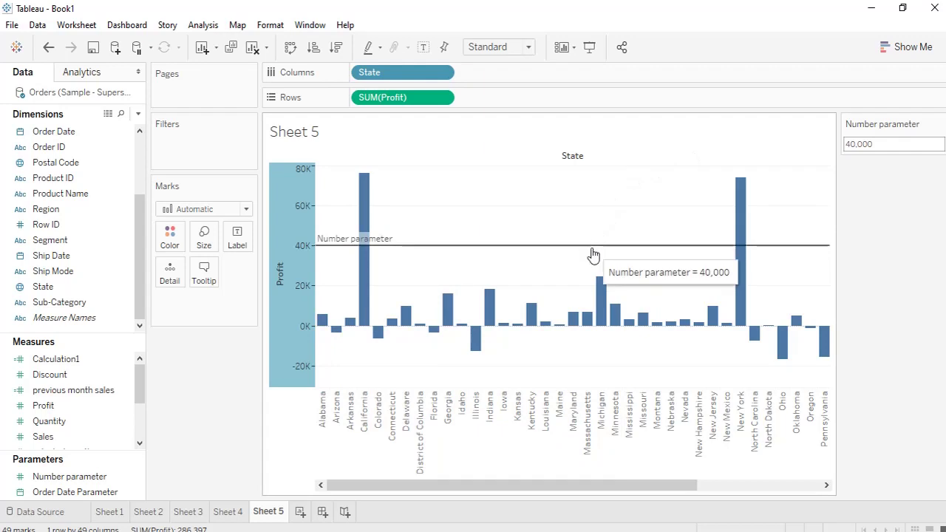
- Edit the Profit axis reference line and fill the area above it with the light green custom colour #bdffab
right_click(300, 260)
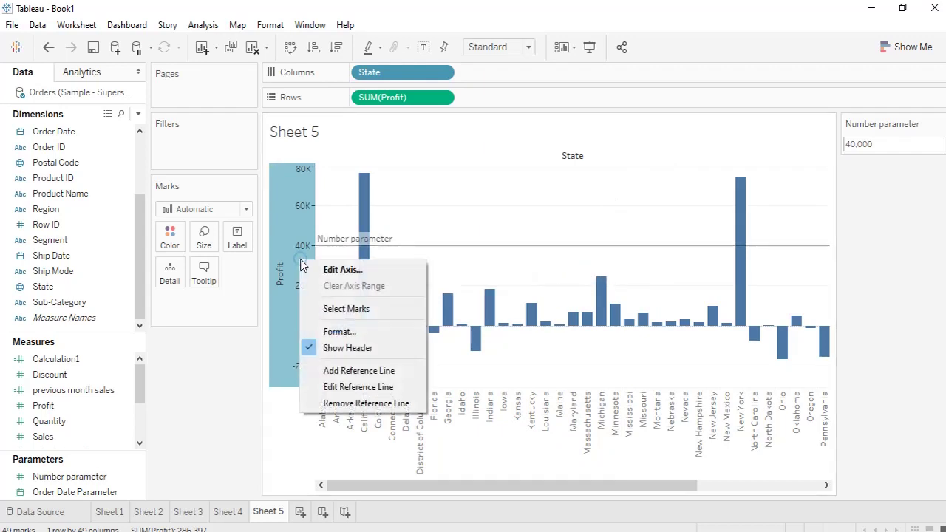
left_click(394, 416)
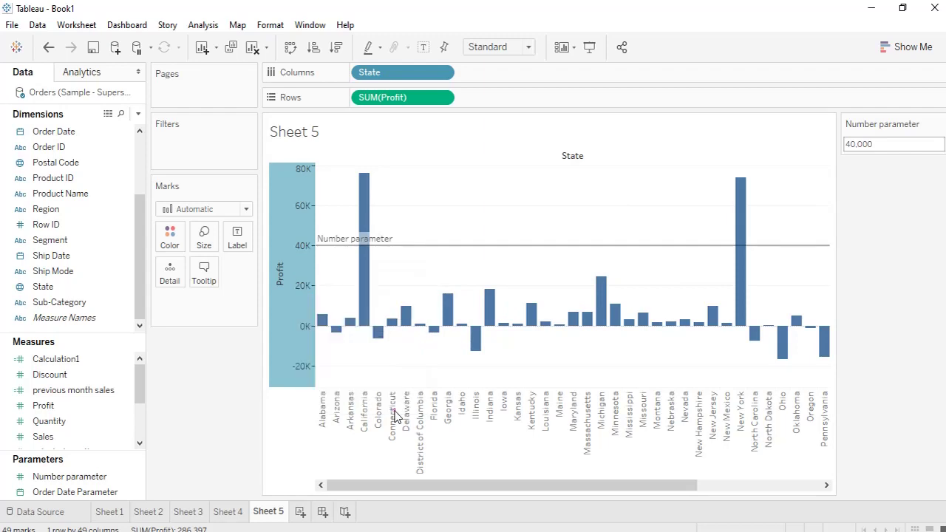
right_click(300, 240)
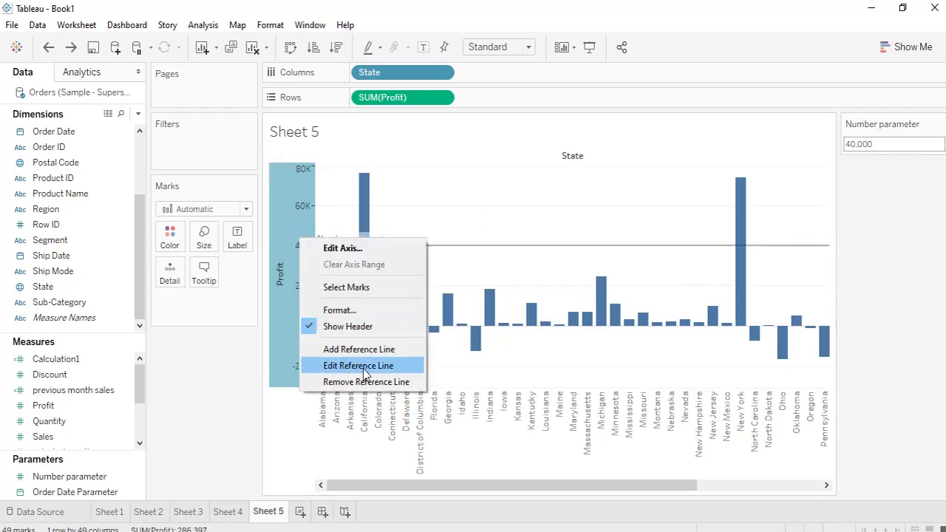
left_click(364, 366)
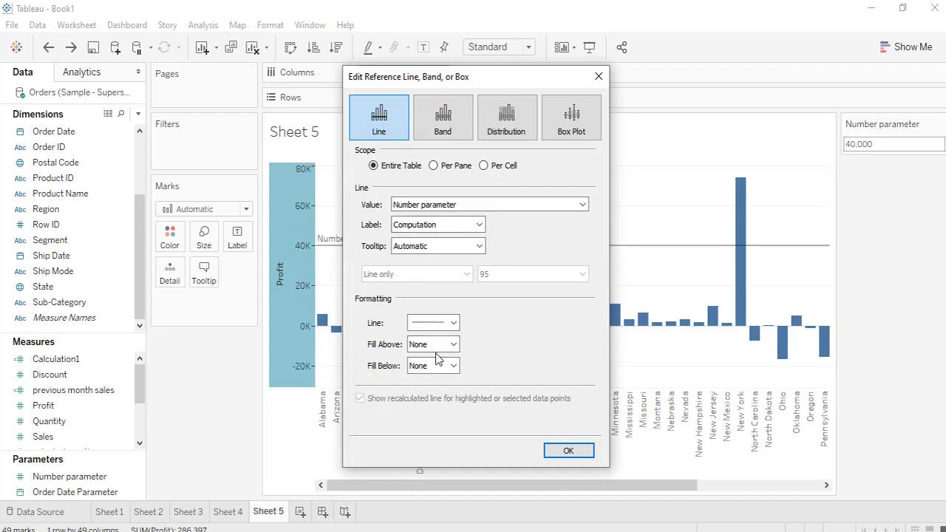
left_click(454, 345)
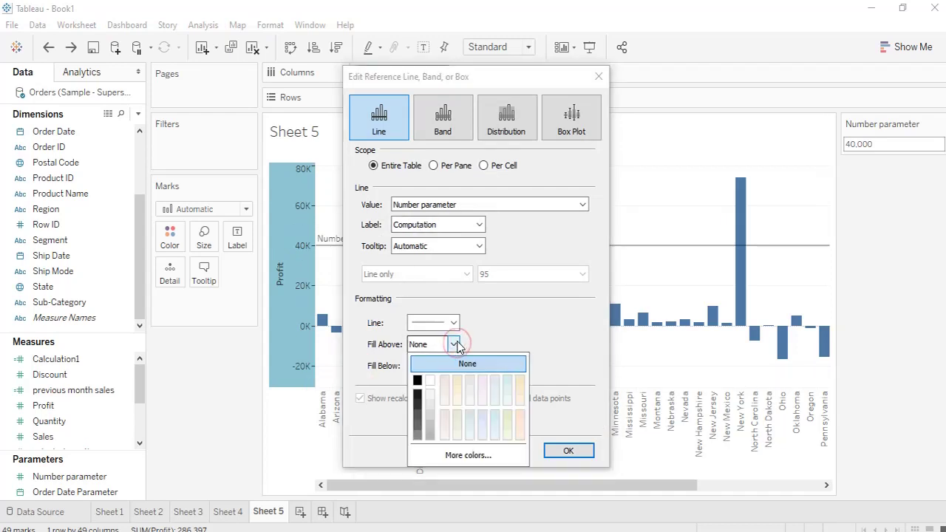
left_click(476, 455)
left_click(581, 187)
left_click_drag(581, 187, 583, 229)
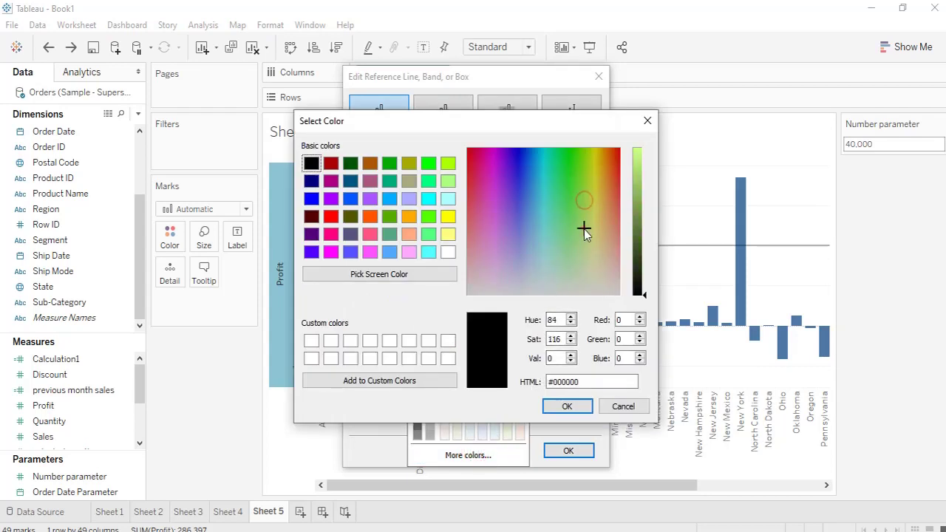
left_click(448, 181)
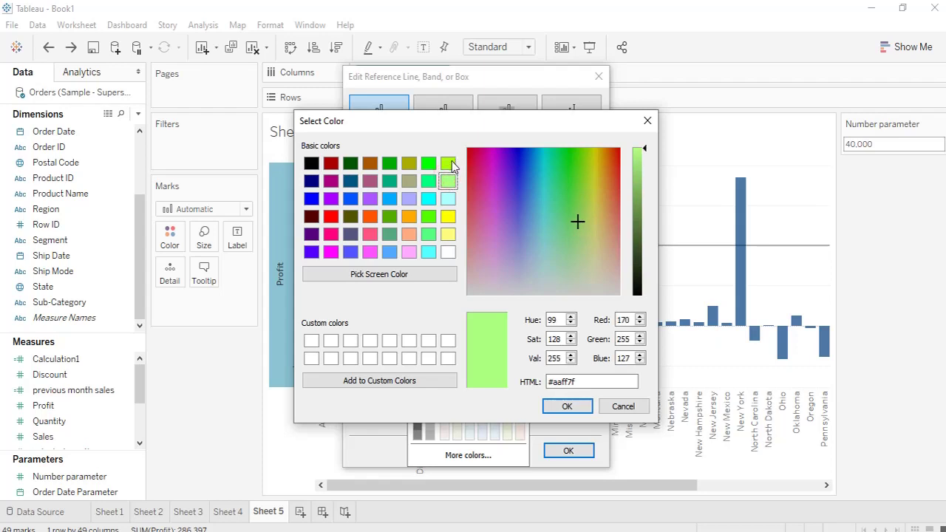
left_click(448, 163)
left_click_drag(579, 160, 574, 247)
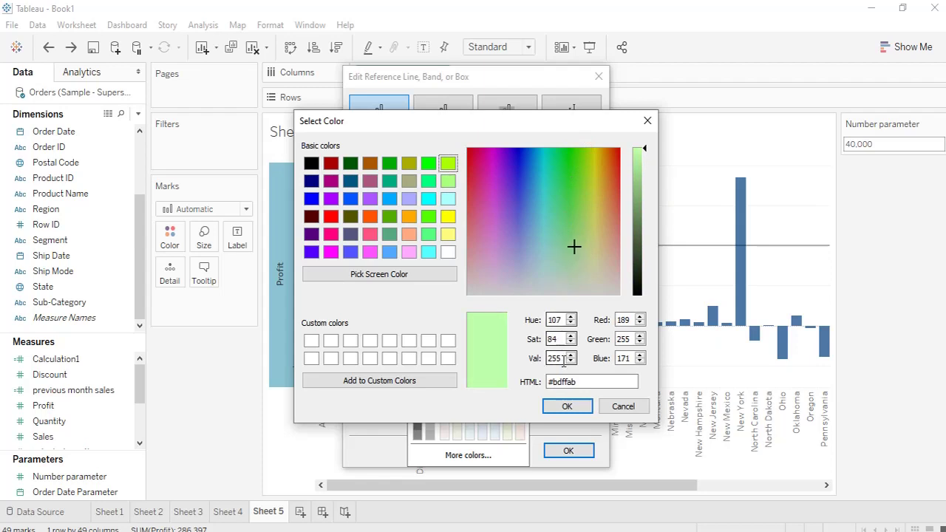
left_click(567, 406)
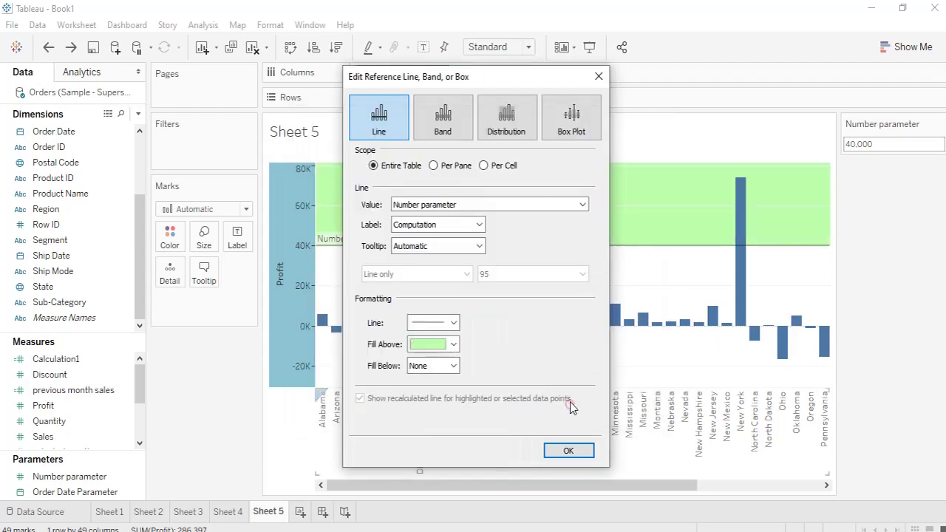
- Try a custom colour for the fill below the reference line
left_click(454, 368)
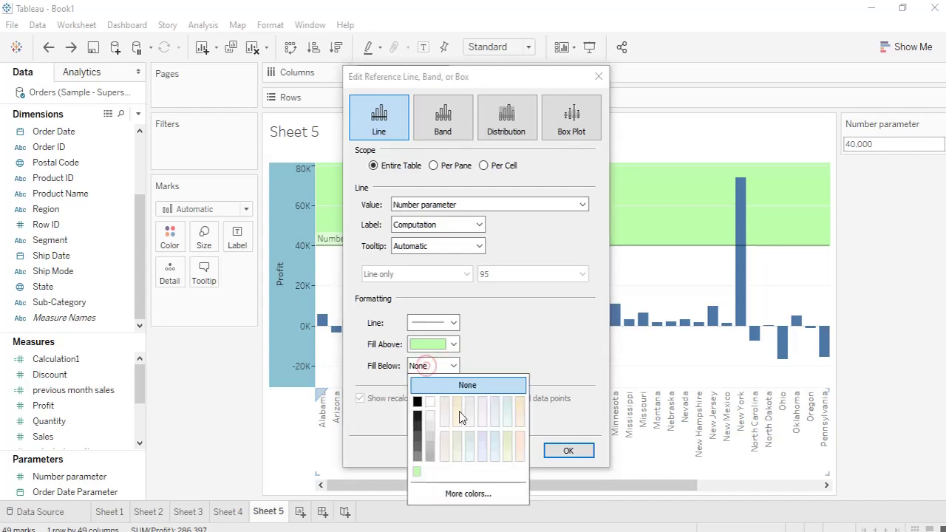
left_click(477, 494)
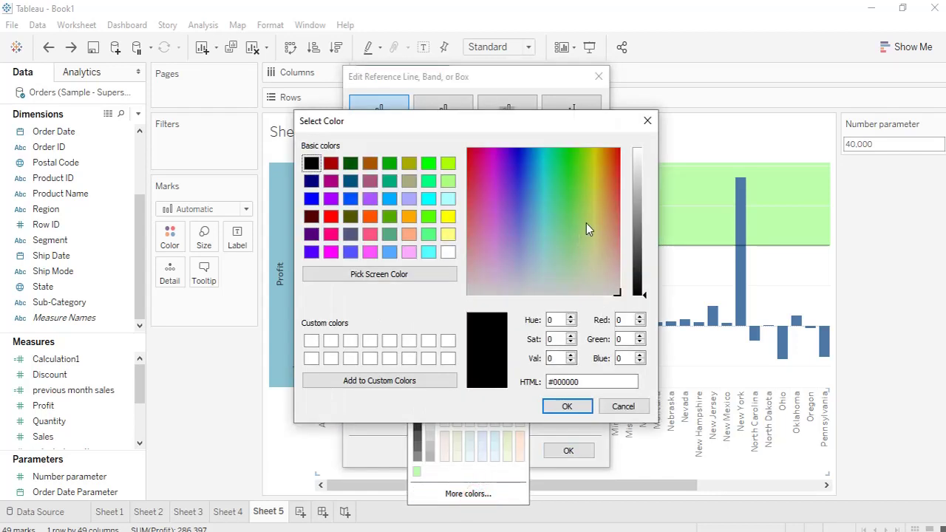
left_click_drag(608, 192, 607, 212)
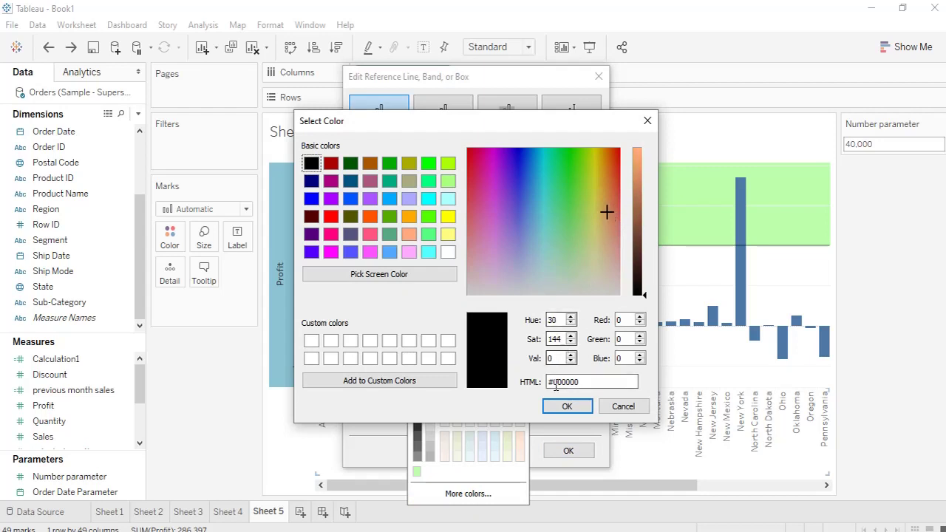
left_click(567, 406)
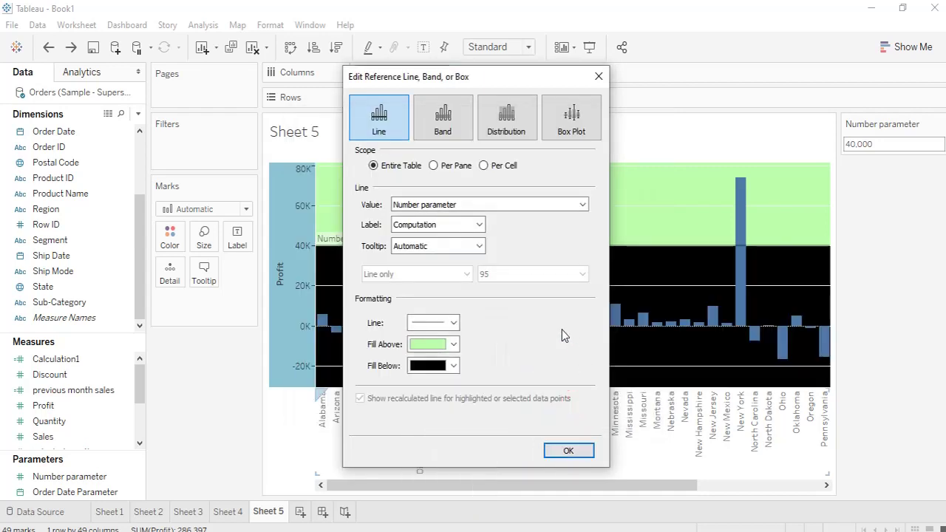
- Set the fill below the reference line to orange (#ff8e2b) and apply the reference line settings
left_click(449, 366)
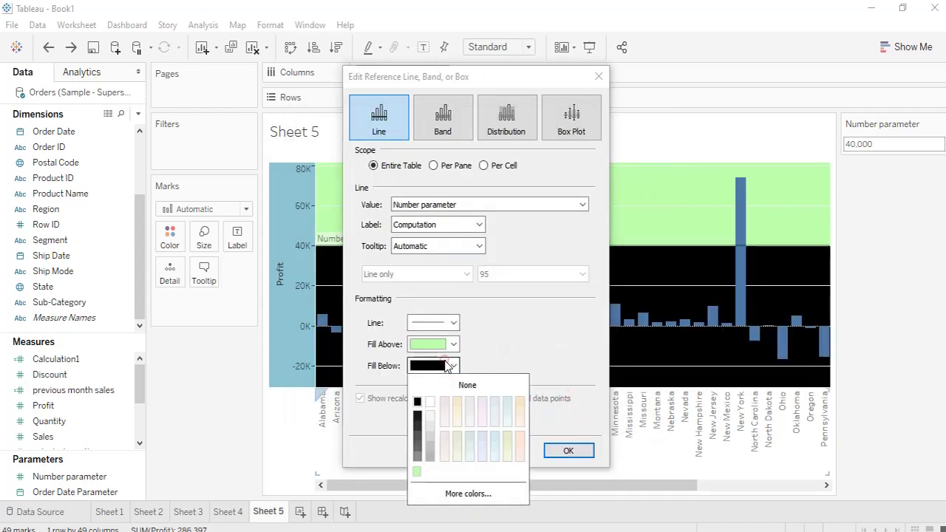
left_click(462, 493)
left_click(607, 173)
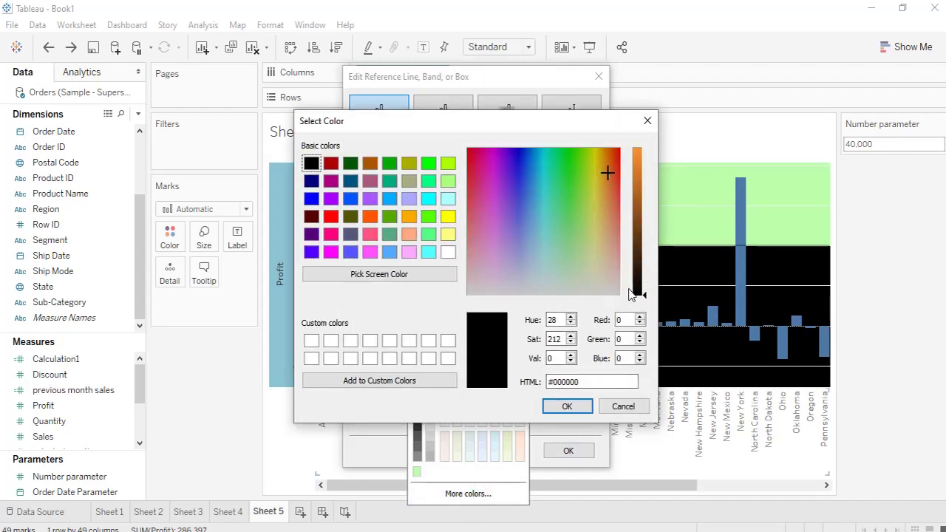
left_click_drag(642, 292, 644, 149)
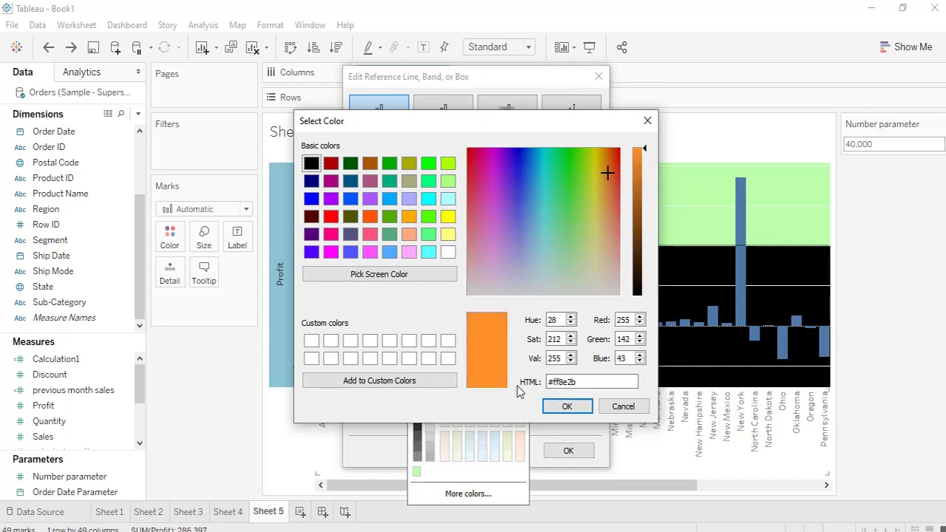
left_click(565, 406)
left_click(567, 450)
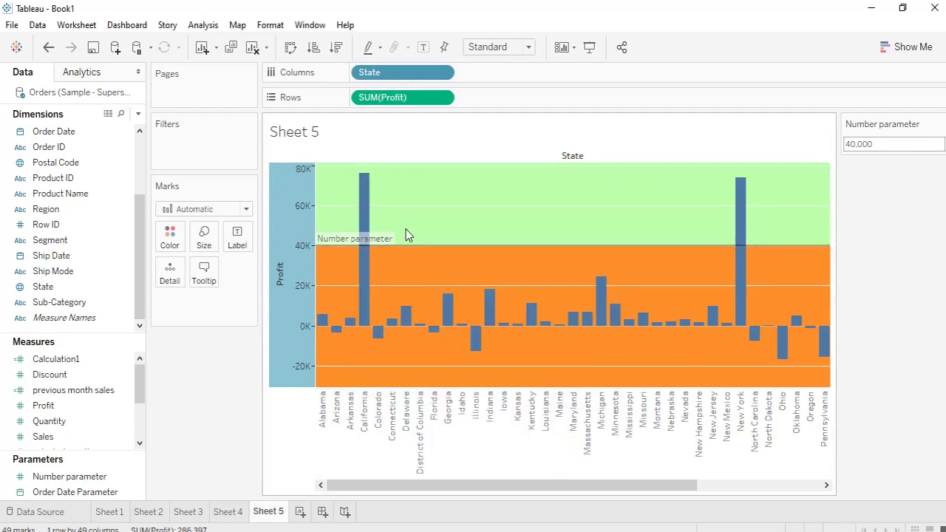
- Set the Number parameter to 23,000 and check the reference line on the profit chart
mouse_move(598, 485)
left_mouse_down()
mouse_move(701, 487)
mouse_move(598, 486)
left_mouse_up()
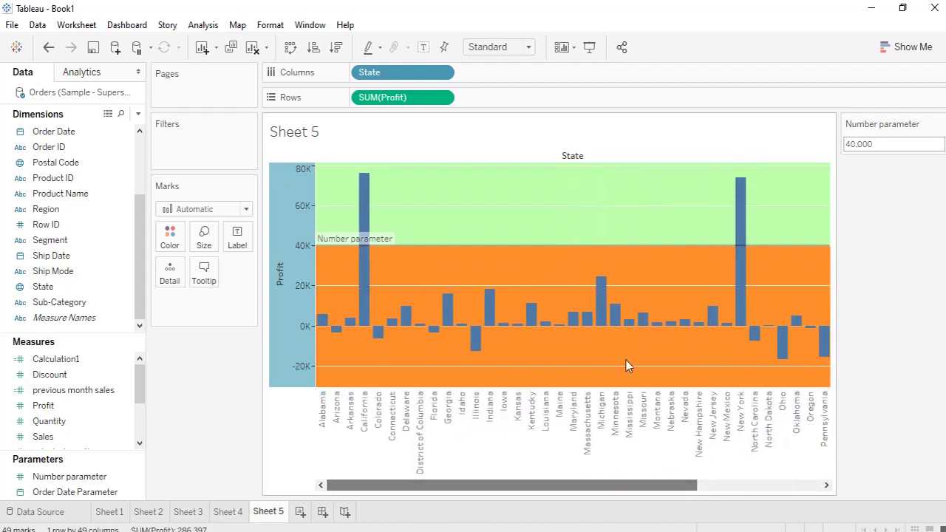
left_click(857, 144)
left_click_drag(845, 144, 855, 144)
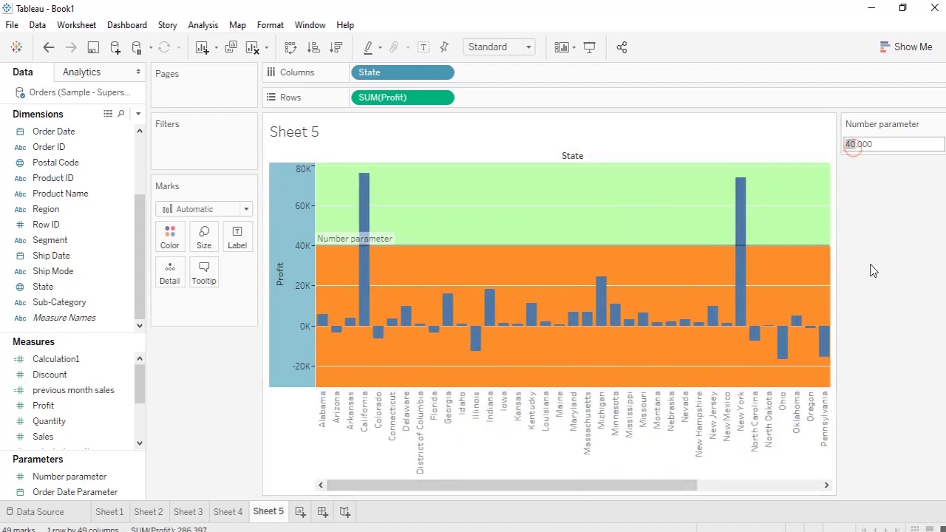
type("23")
key("Return")
mouse_move(593, 288)
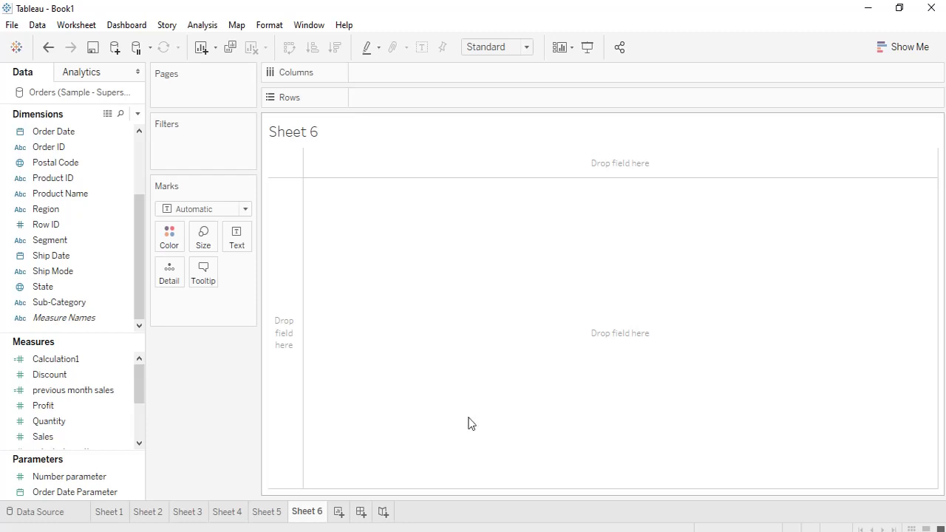
- View the underlying data of the Orders source and look across its columns through to Profit
left_click(107, 115)
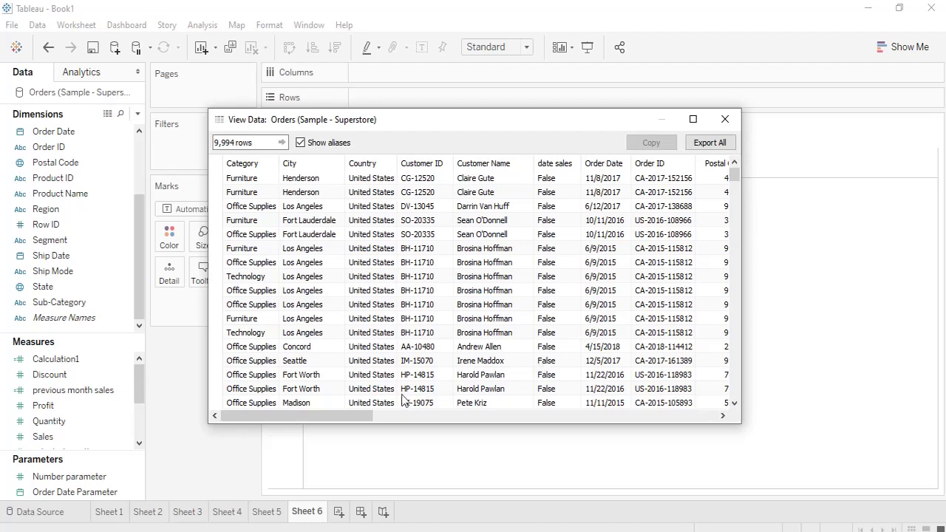
left_click_drag(340, 416, 545, 407)
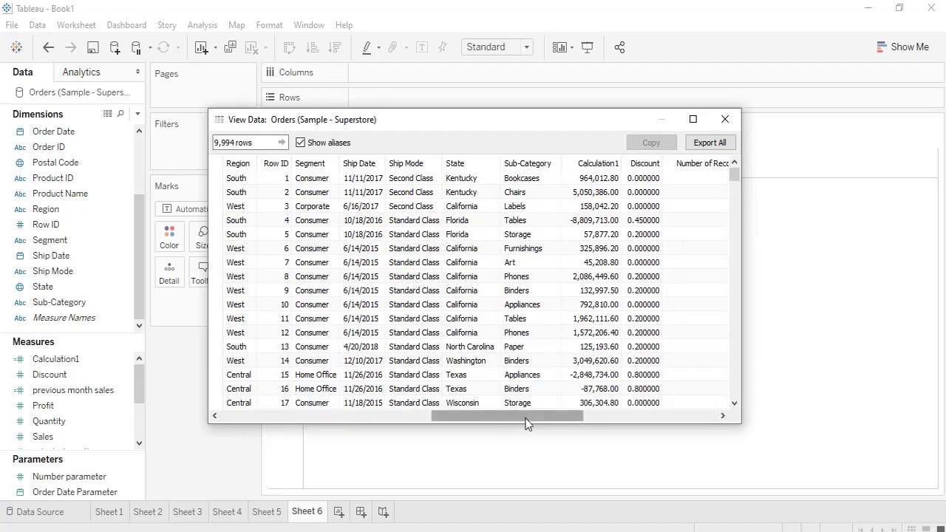
left_click_drag(531, 421, 600, 415)
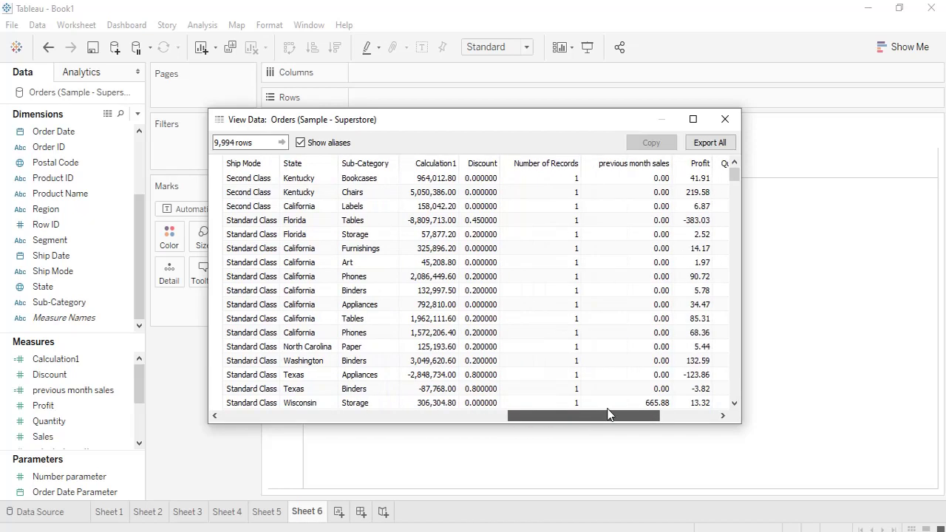
left_click_drag(613, 406, 600, 405)
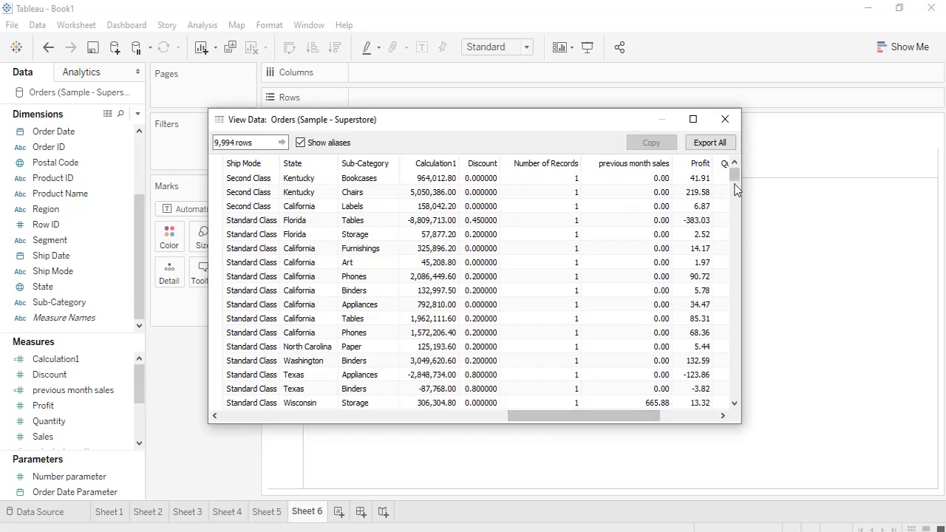
left_click(722, 120)
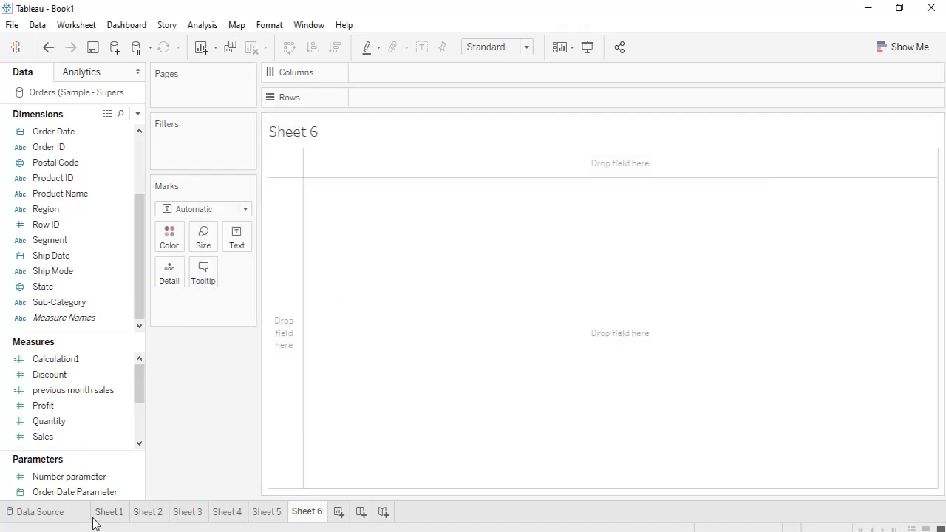
- Examine the options for creating new items from the Row ID and Product ID dimensions
left_click(92, 476)
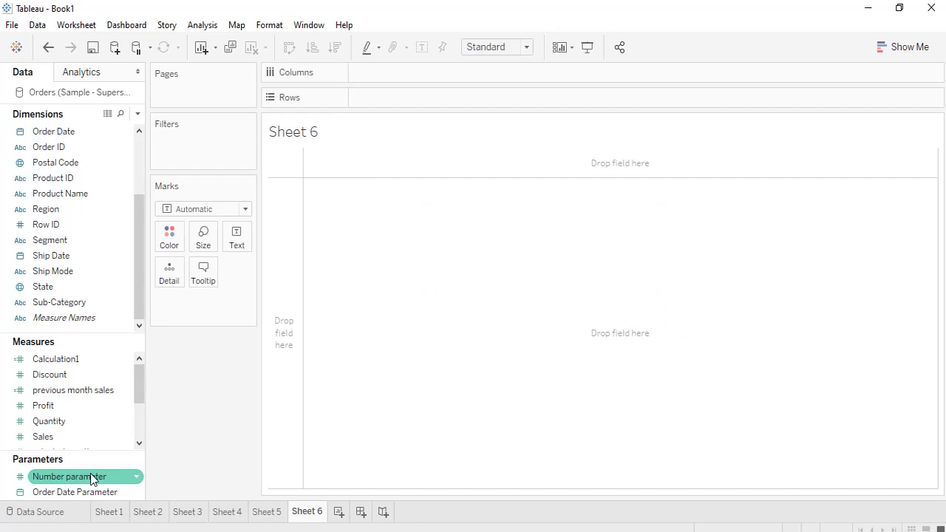
left_click(50, 226)
right_click(51, 226)
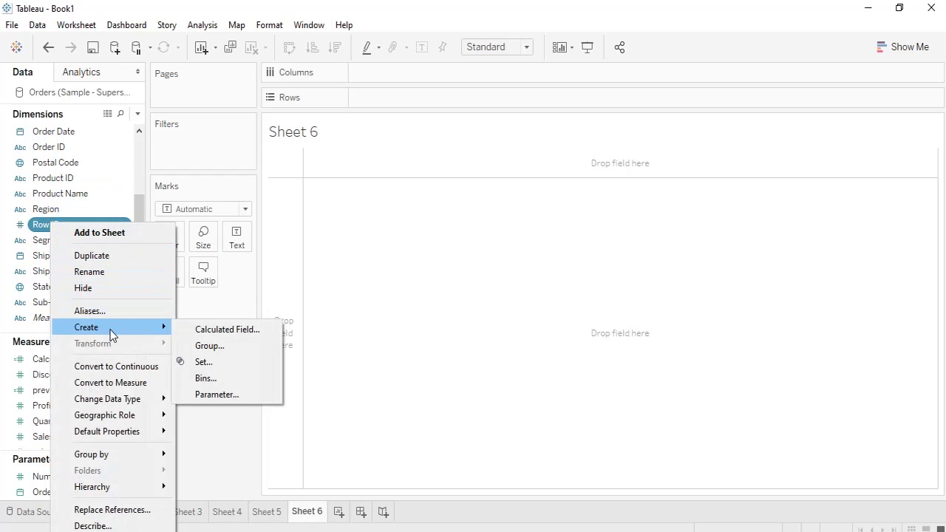
mouse_move(151, 333)
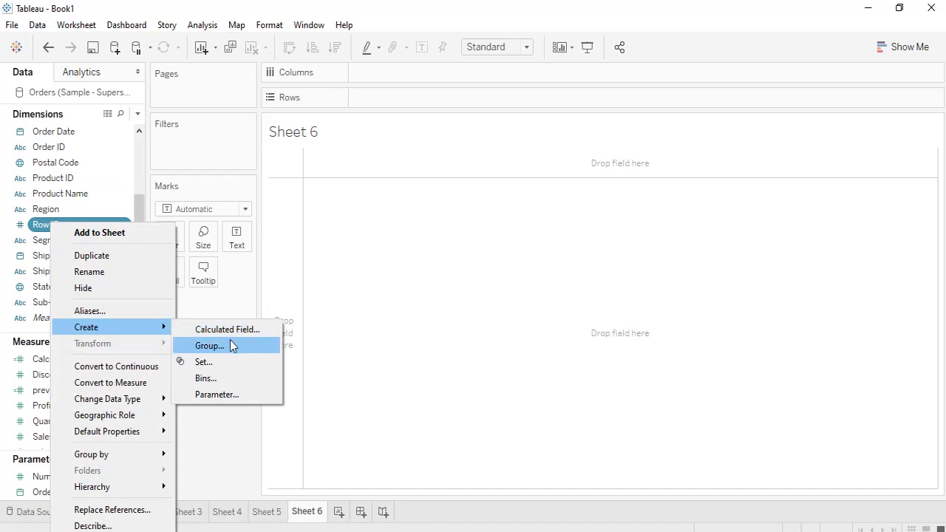
right_click(57, 179)
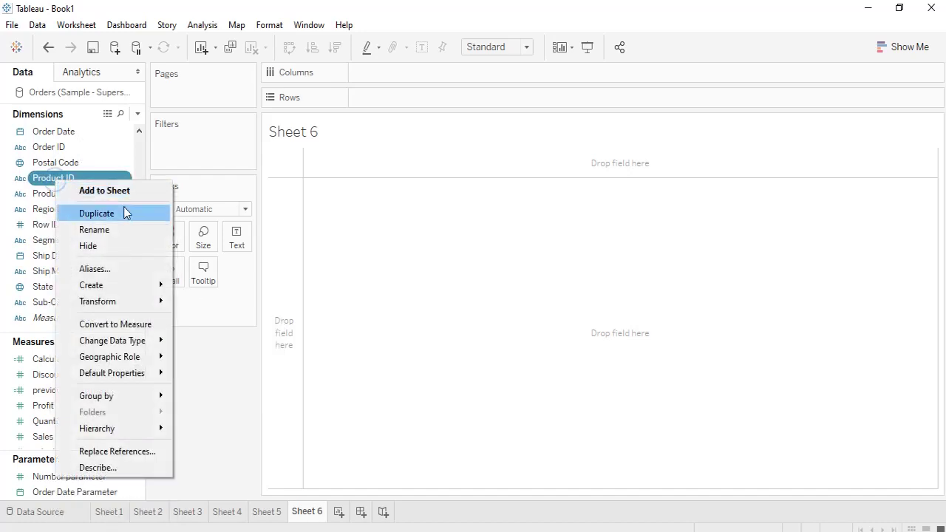
mouse_move(150, 288)
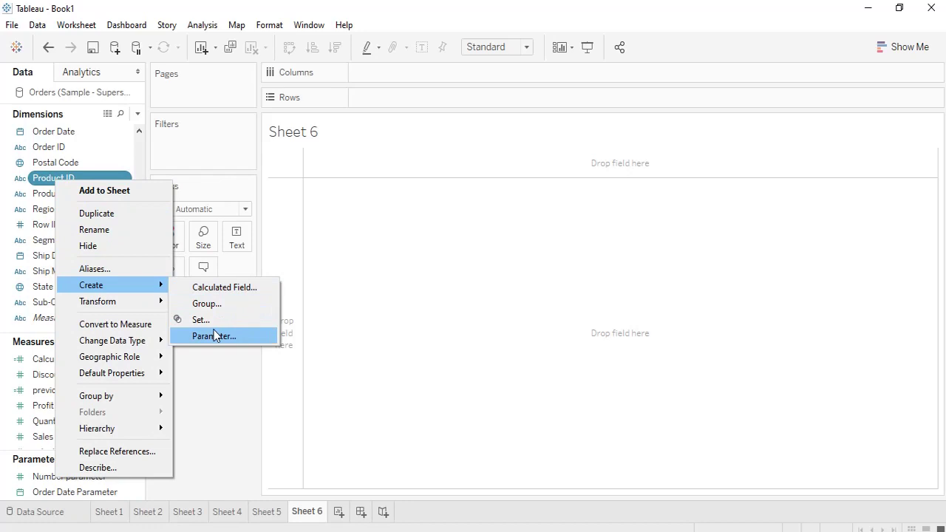
- Compare the field options of the Discount measure, the Product Name dimension and the previous month sales measure
left_click(32, 380)
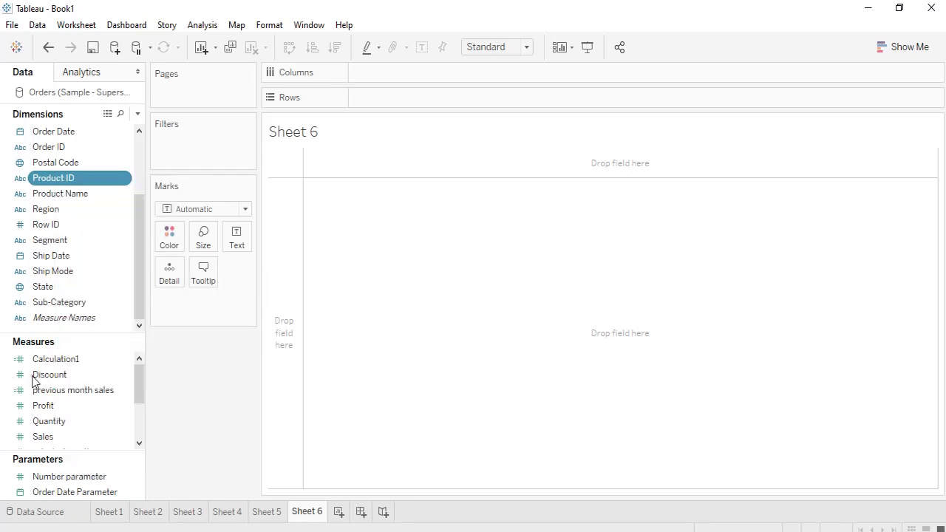
right_click(32, 379)
left_click(5, 236)
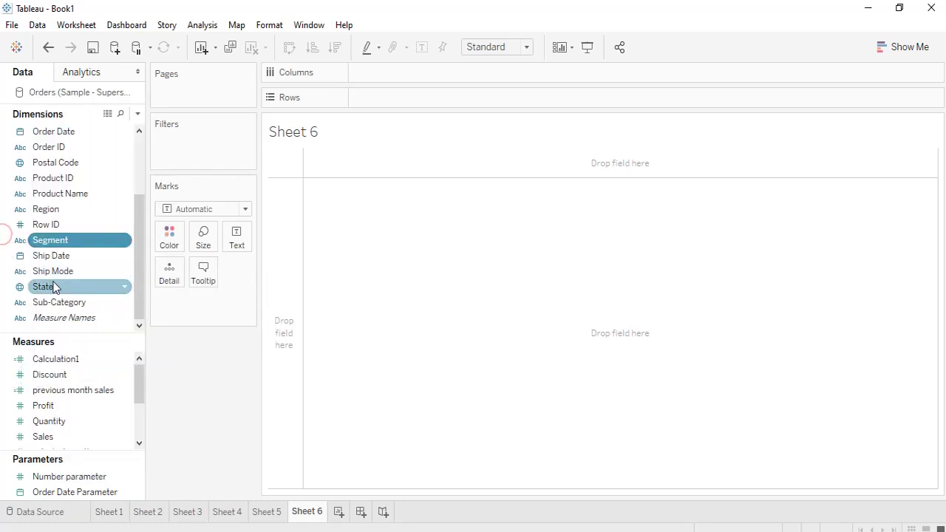
left_click(57, 378)
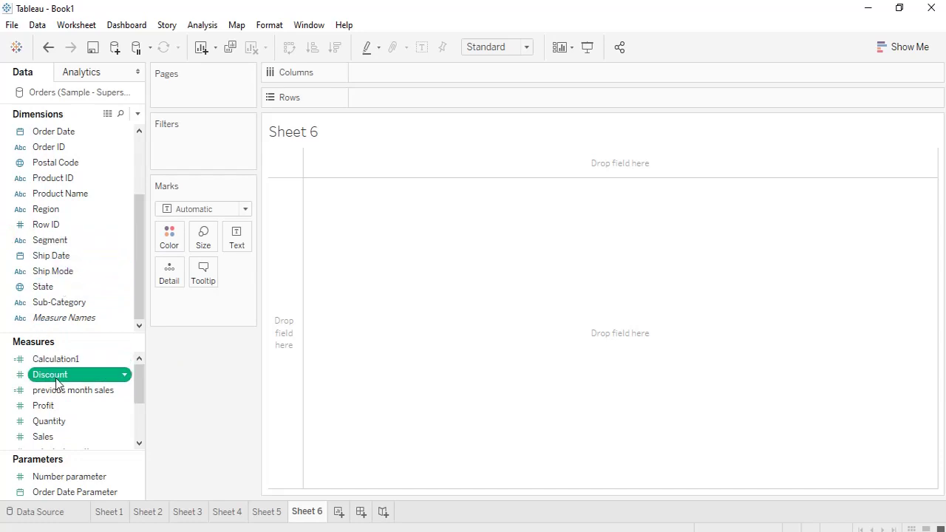
right_click(56, 381)
mouse_move(131, 374)
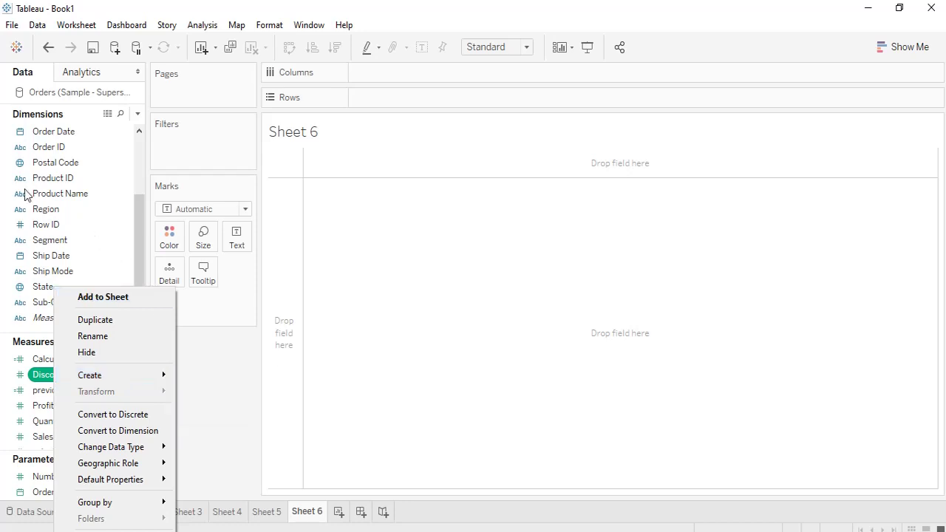
left_click(53, 195)
right_click(52, 198)
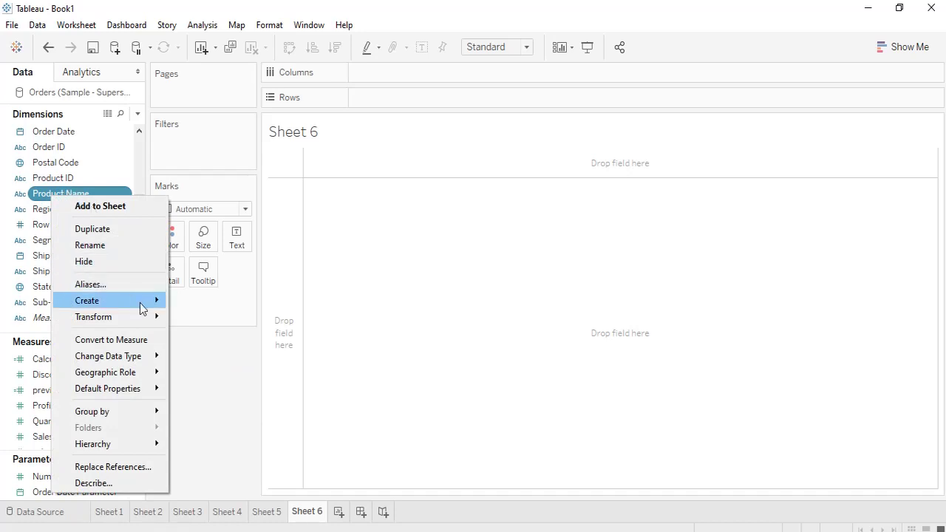
mouse_move(143, 306)
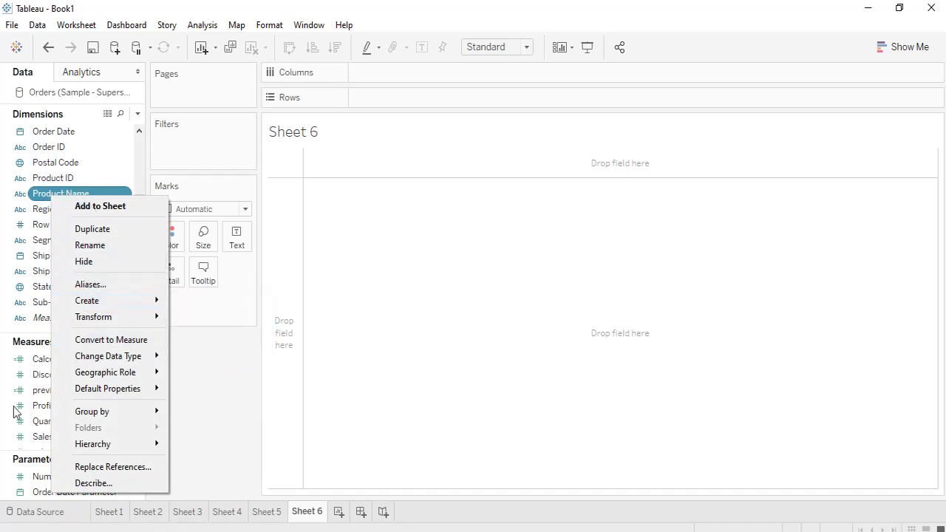
left_click(37, 390)
right_click(37, 390)
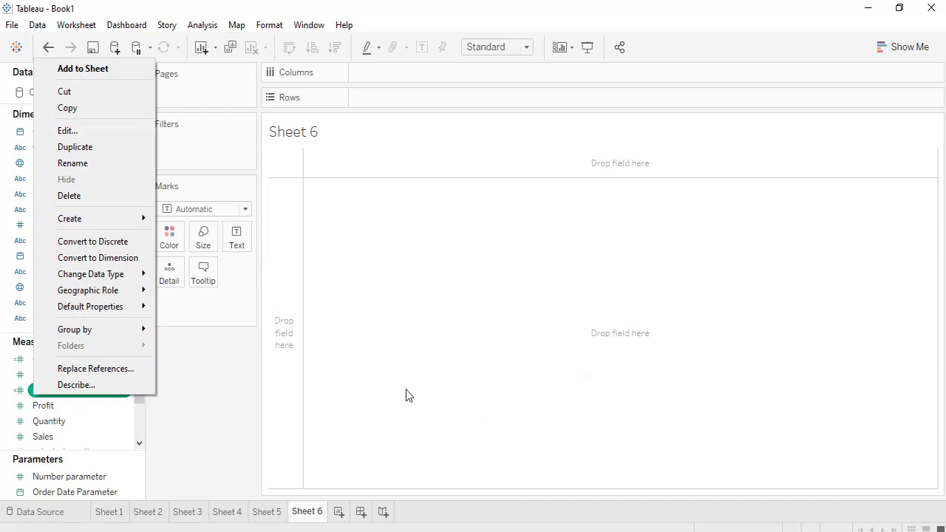
left_click(220, 395)
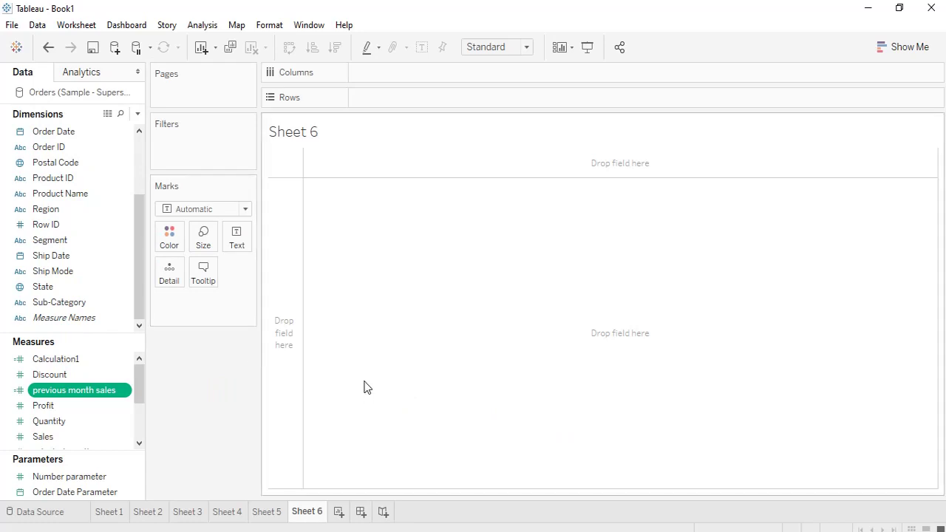
- Add Category and Sub-Category to the rows of Sheet 6
scroll(59, 222, "up", 3)
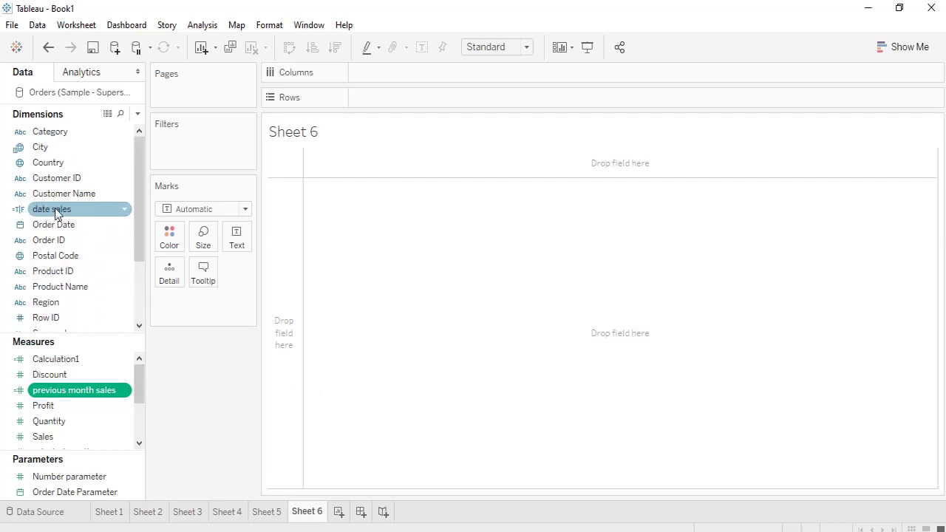
double_click(67, 132)
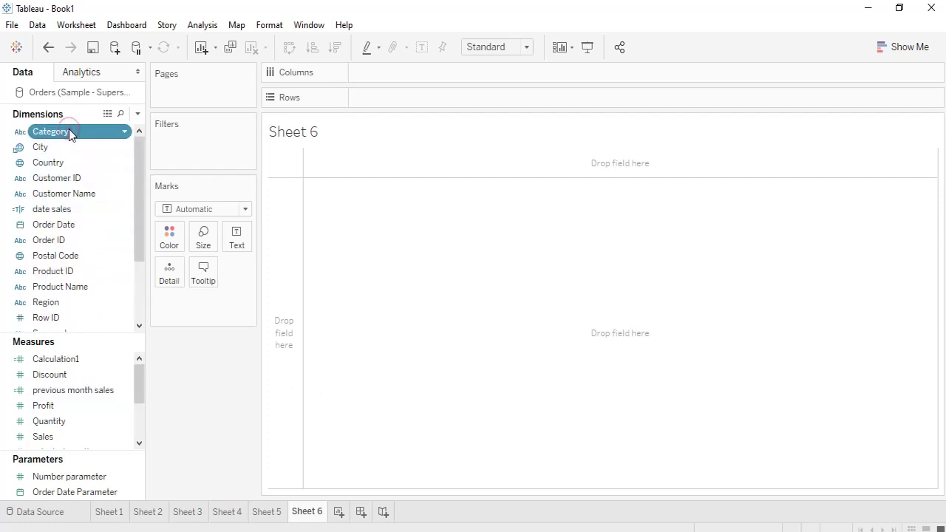
scroll(58, 153, "down", 3)
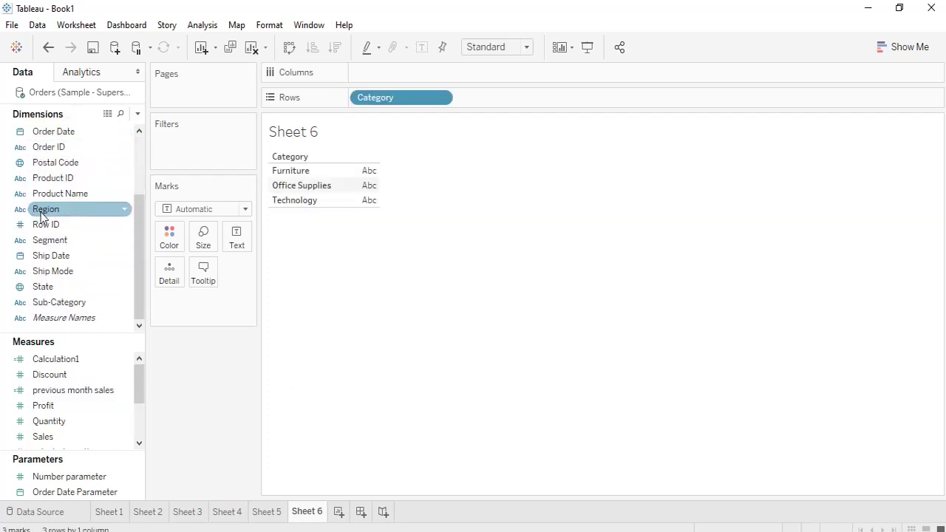
double_click(74, 302)
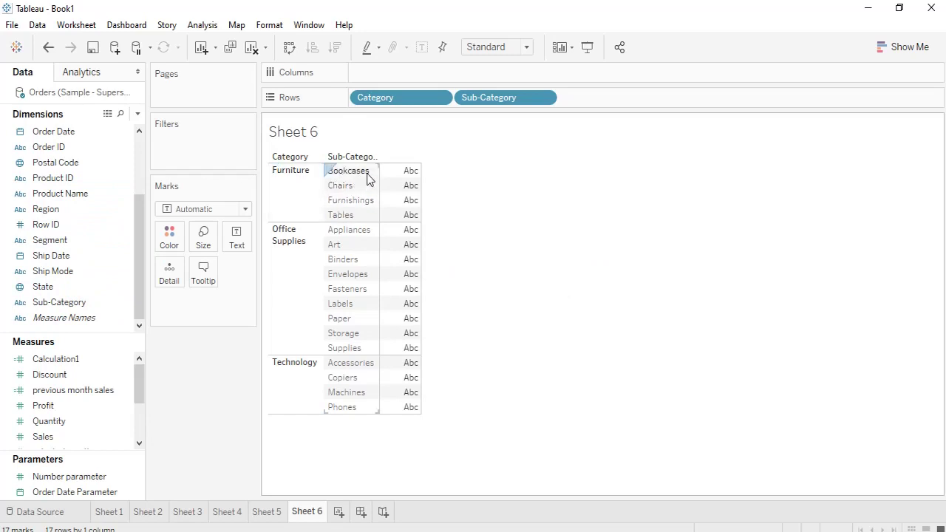
mouse_move(394, 207)
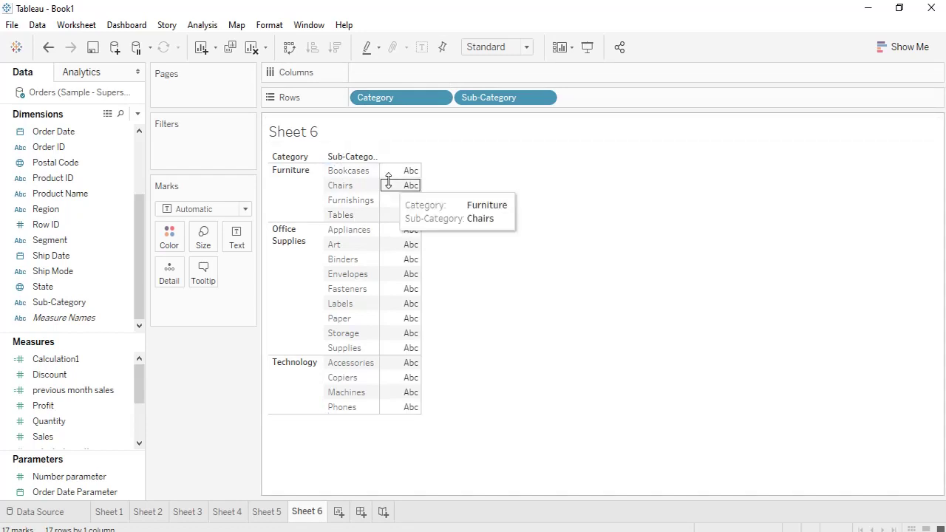
left_click(357, 175)
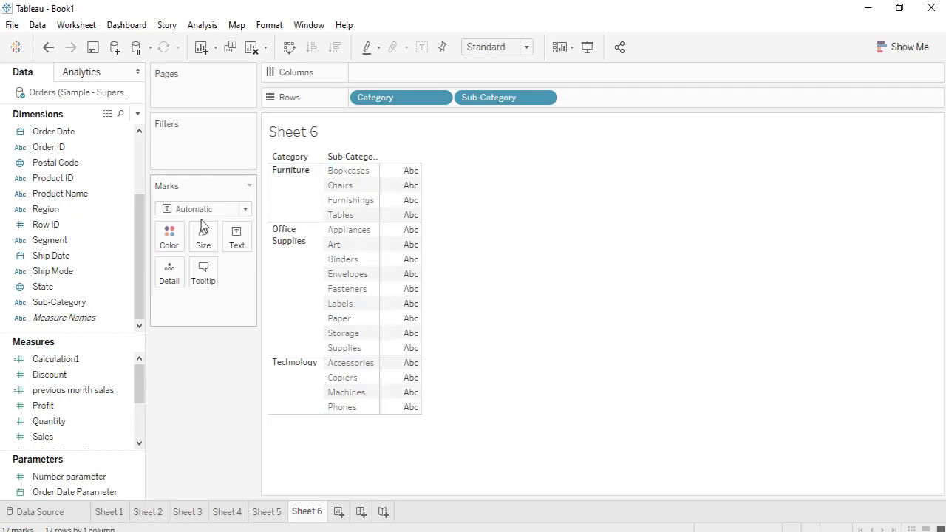
right_click(55, 309)
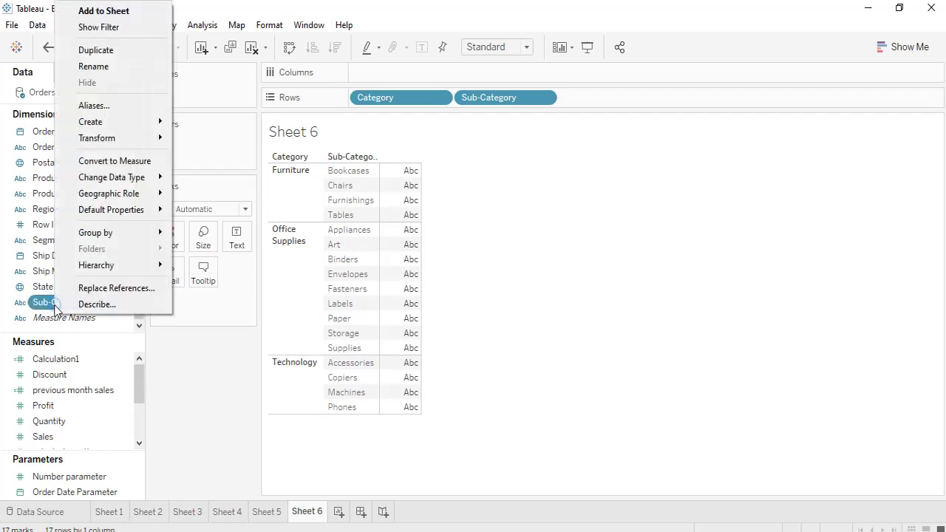
mouse_move(142, 128)
left_click(193, 353)
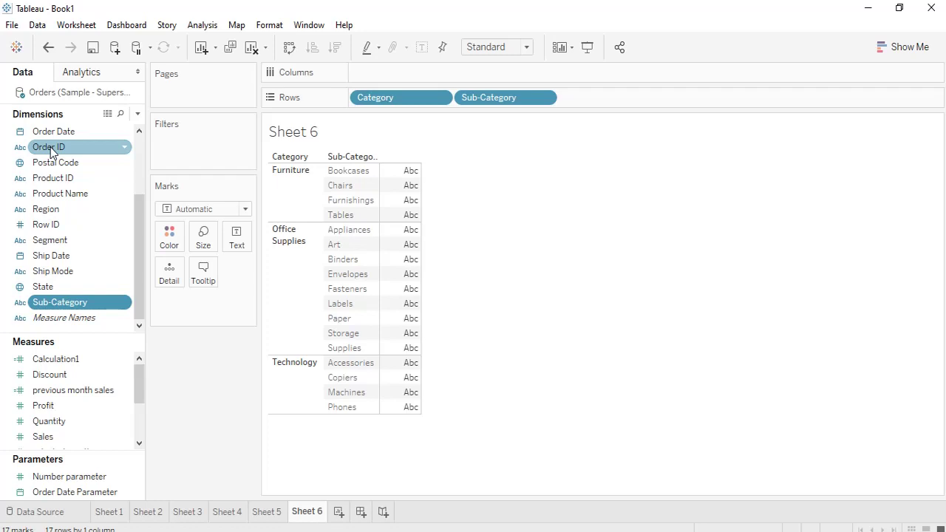
- Start a group field from Sub-Category and combine Art, Binders, Bookcases and Envelopes into a group named group1
right_click(53, 303)
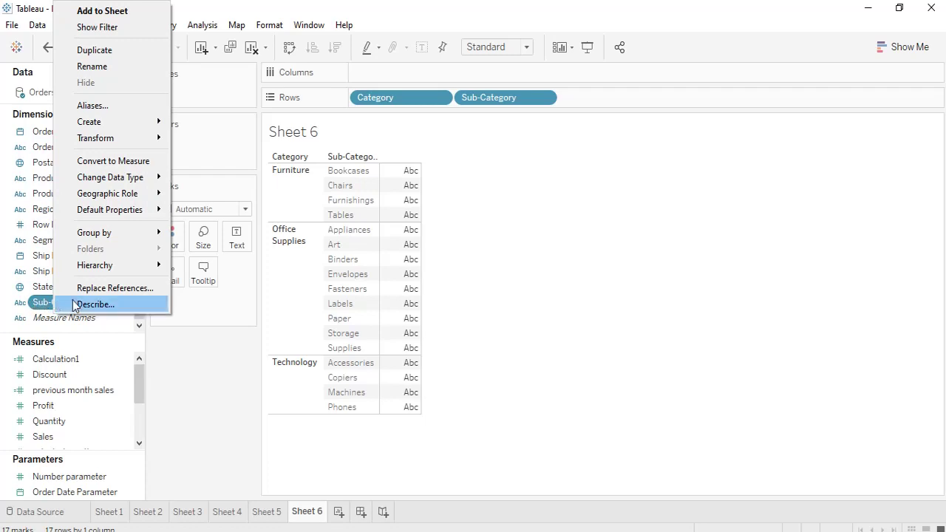
mouse_move(179, 124)
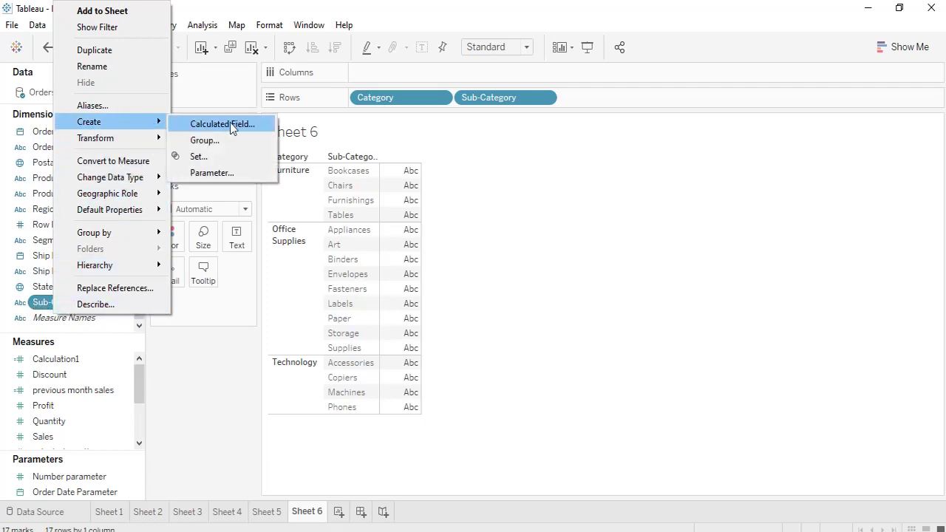
left_click(241, 143)
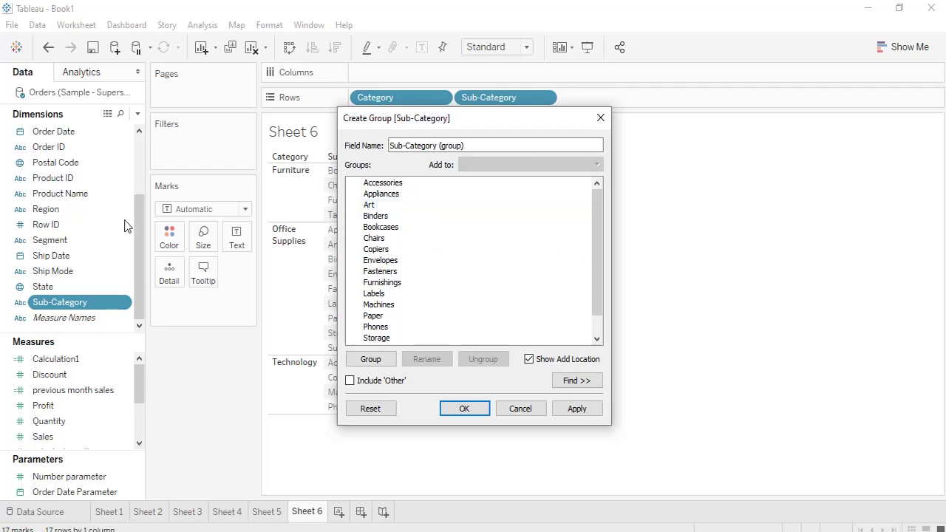
left_click(395, 207)
left_click(393, 217)
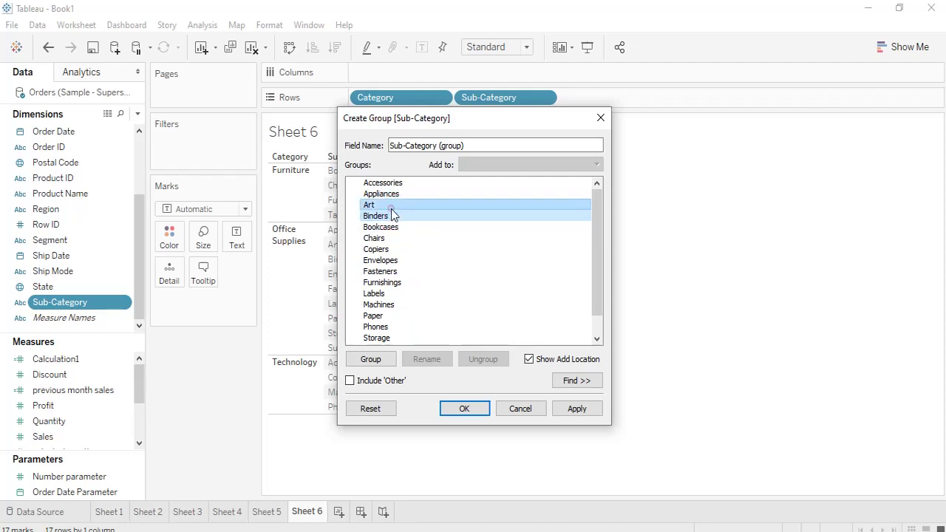
left_click(396, 216, "ctrl")
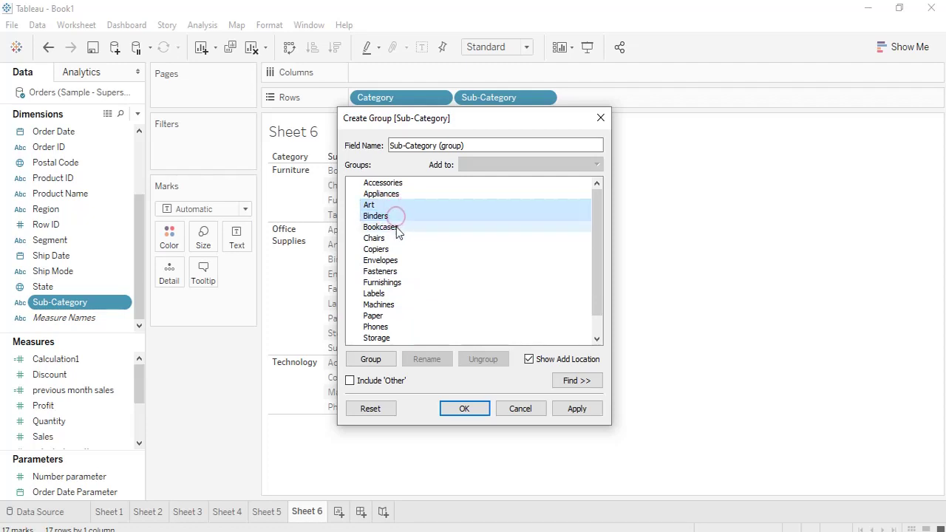
left_click(397, 228, "ctrl")
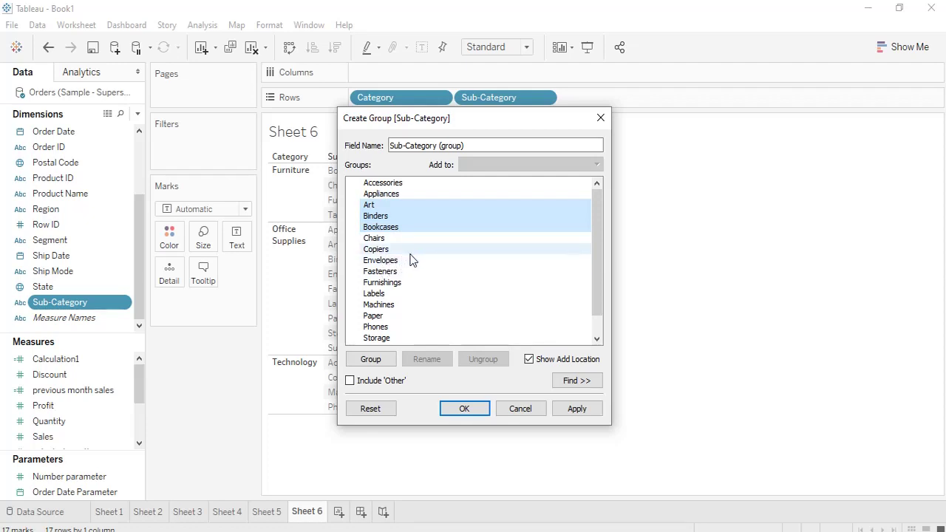
left_click(404, 263, "ctrl")
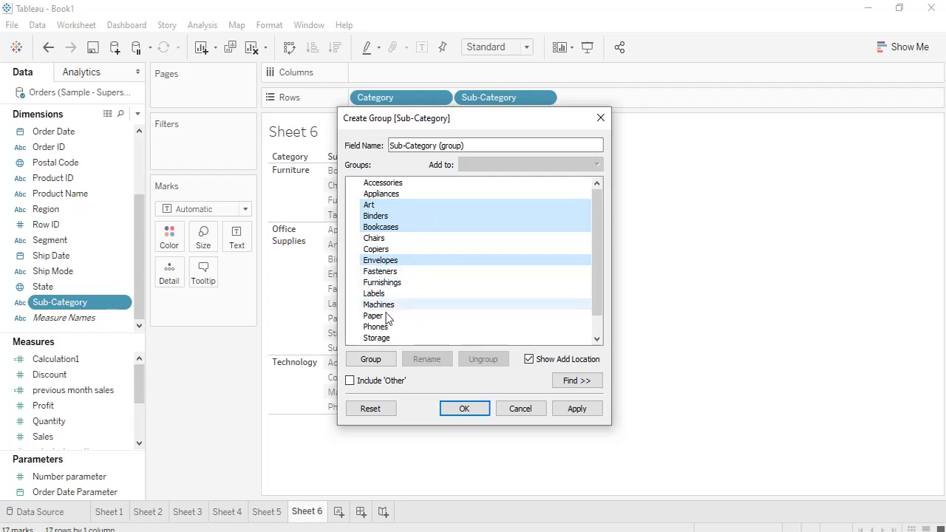
left_click(371, 359)
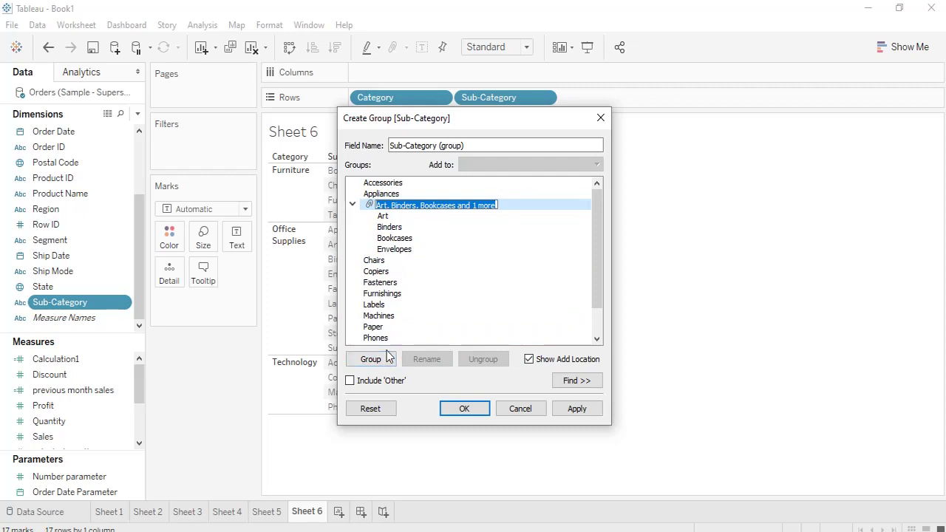
key("BackSpace")
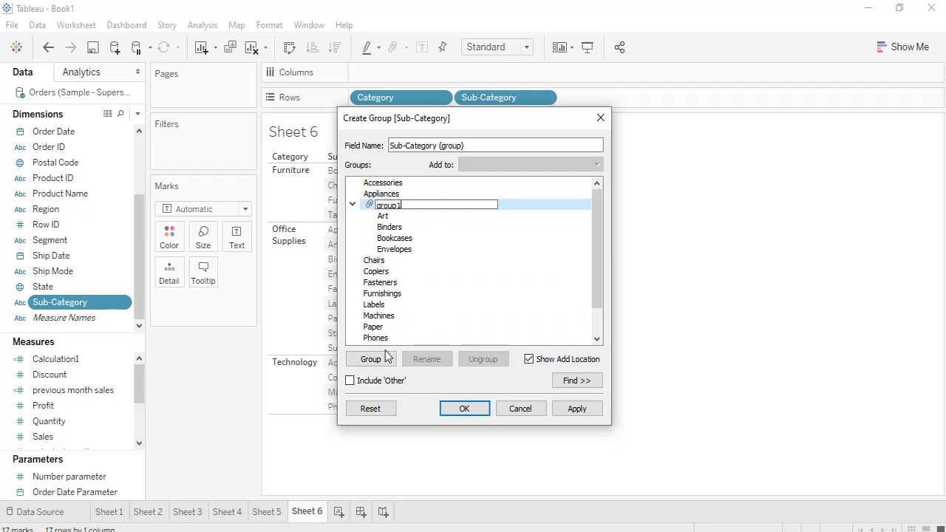
- Add the Paper member to group1
left_click(435, 286)
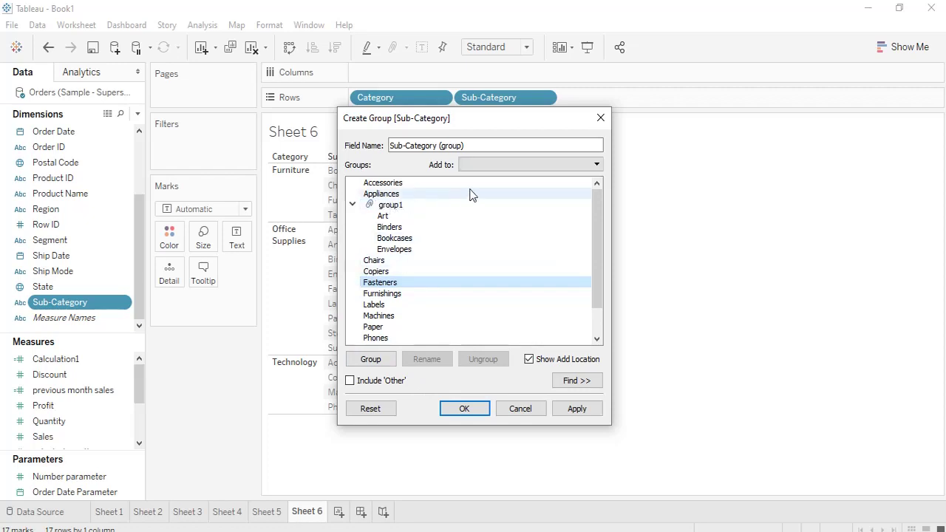
left_click(557, 163)
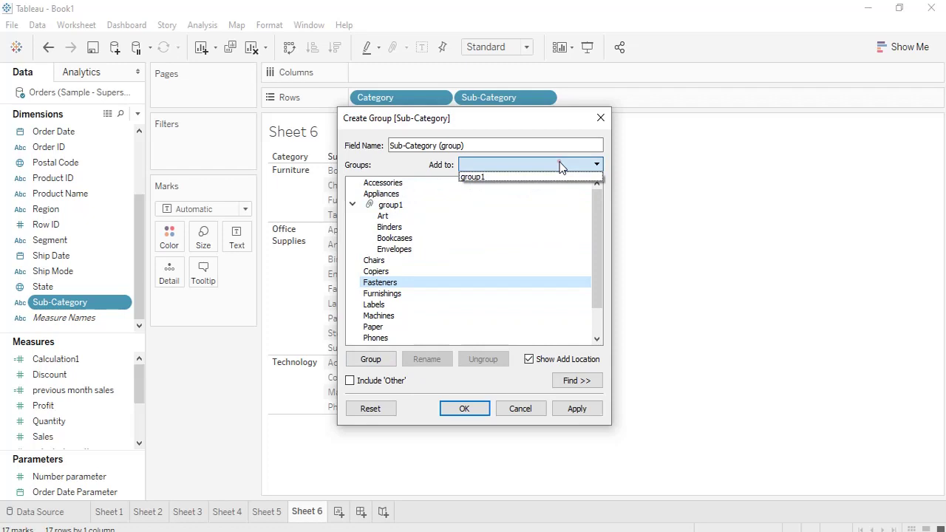
left_click(453, 308)
mouse_move(451, 308)
left_mouse_down()
mouse_move(329, 302)
mouse_move(362, 323)
left_mouse_up()
left_click(366, 325)
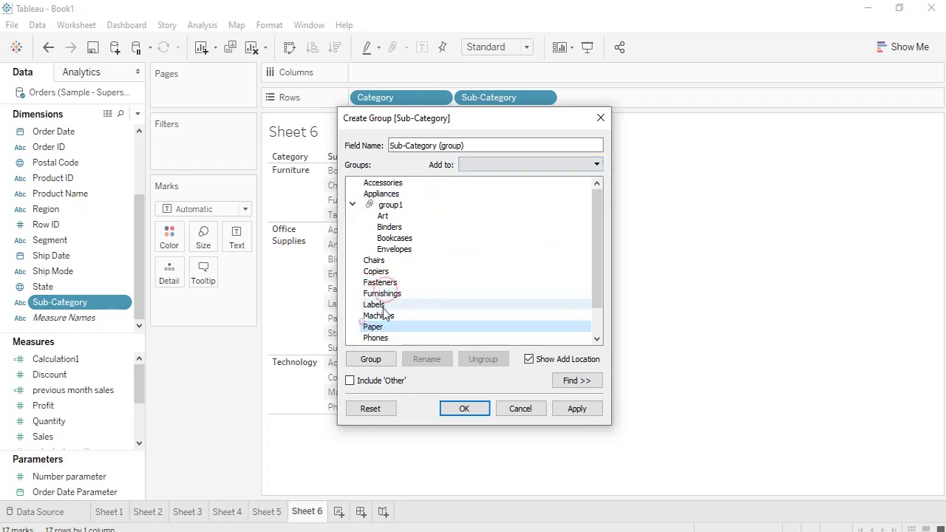
left_click(546, 164)
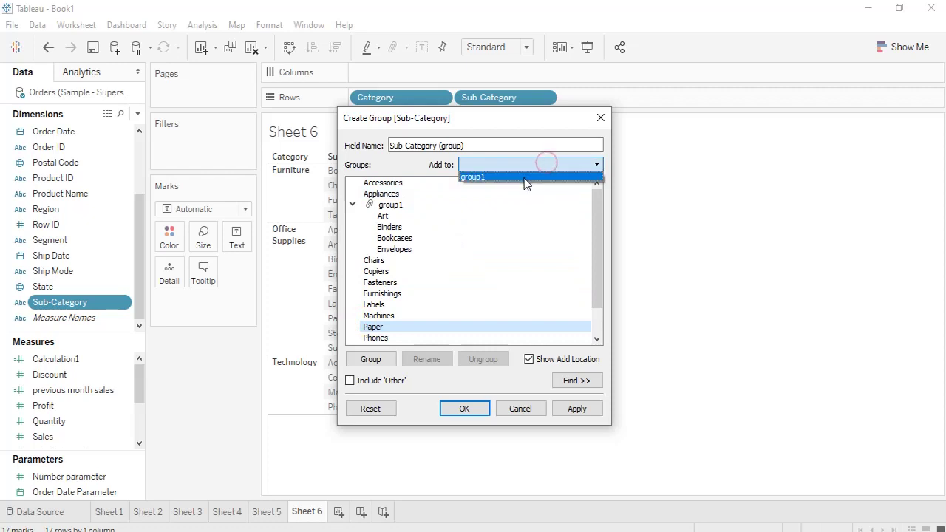
left_click(524, 179)
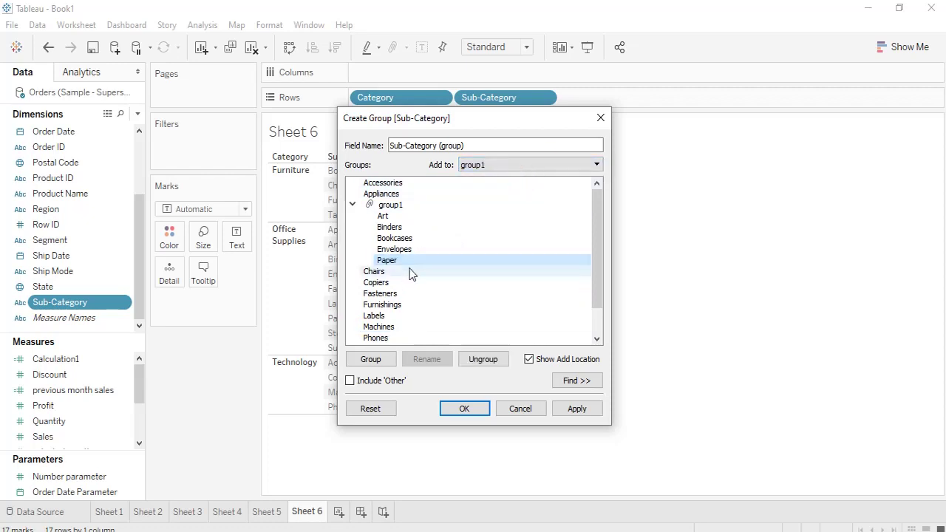
- Move Labels into group1 and ungroup it again
left_click_drag(386, 318, 416, 256)
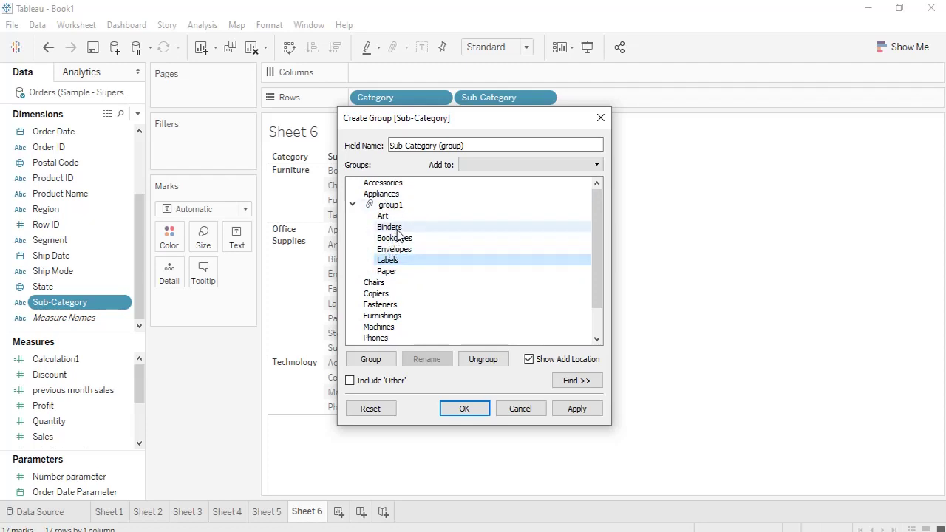
left_click(487, 361)
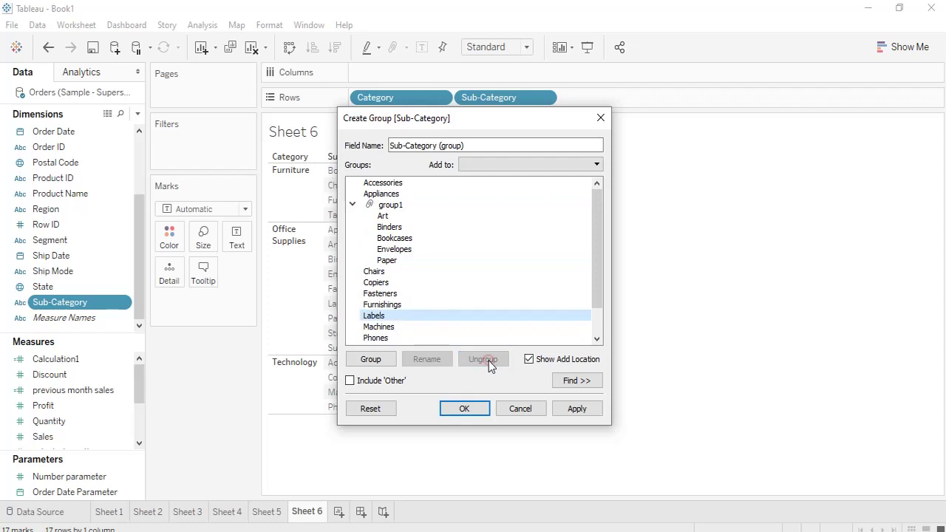
- Apply the grouping and save the Sub-Category (group) field
left_click(394, 240)
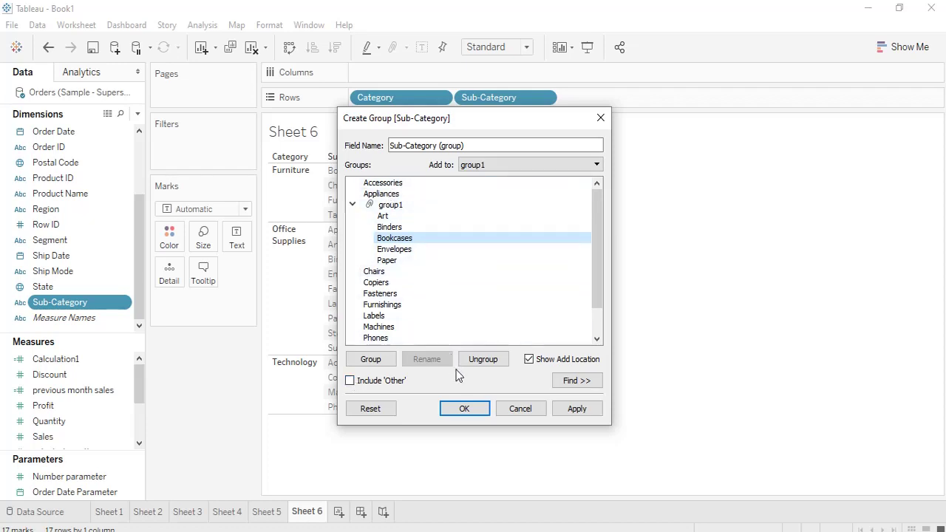
left_click(574, 408)
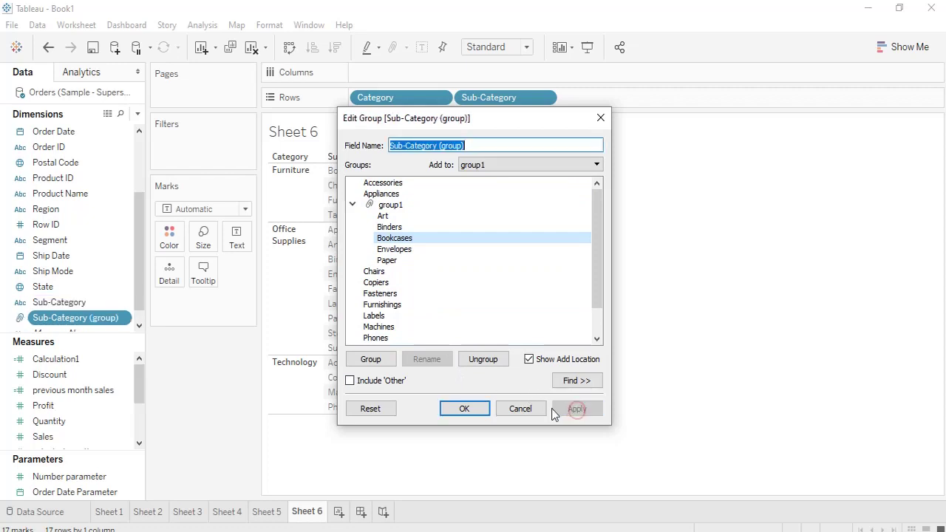
left_click(468, 407)
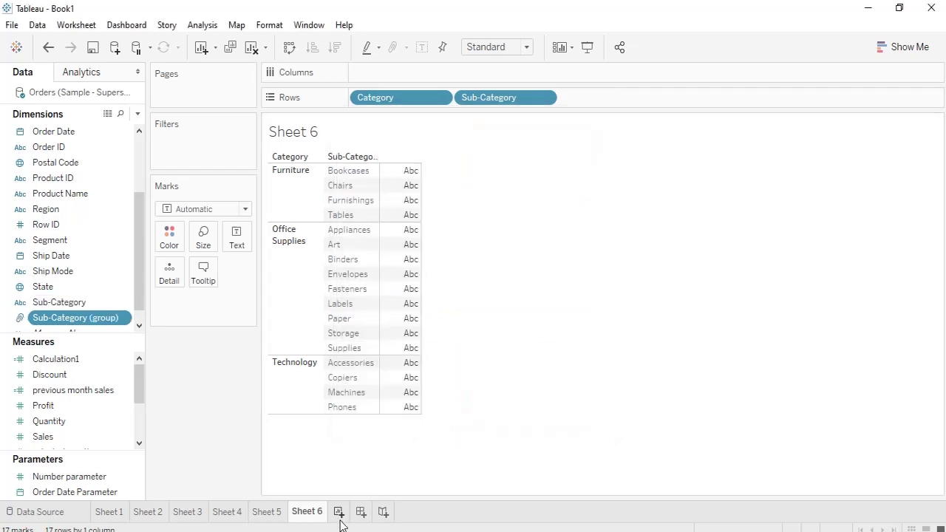
- Place Sub-Category (group) and Sub-Category in the rows of a new sheet and compare it with Sheet 6
left_click(338, 511)
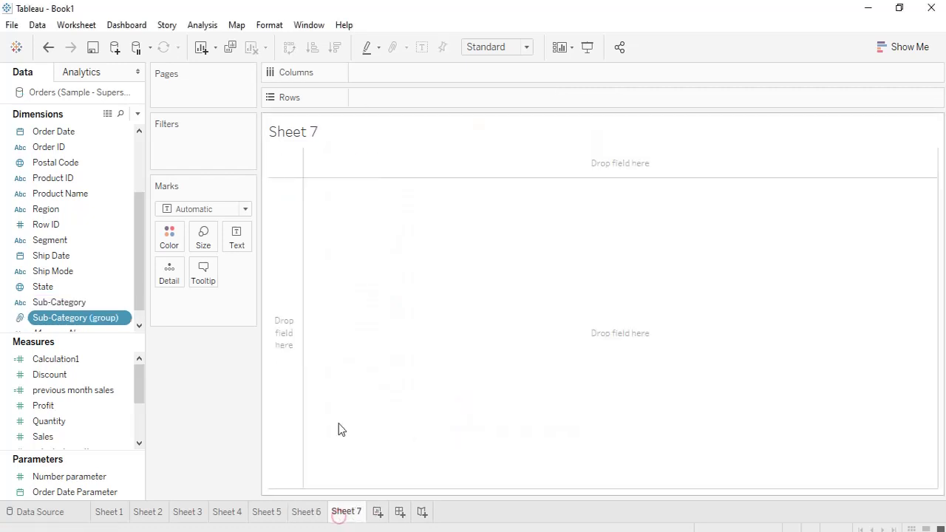
double_click(83, 322)
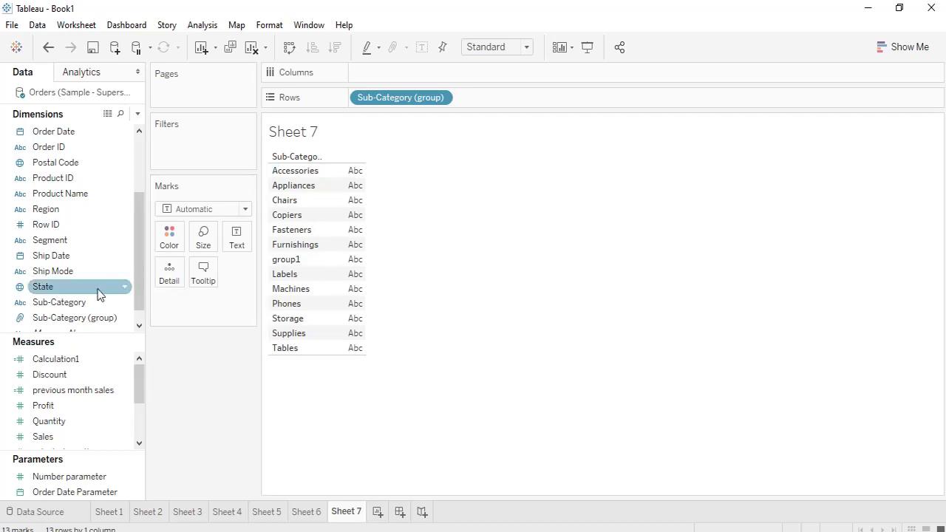
left_click_drag(71, 306, 502, 97)
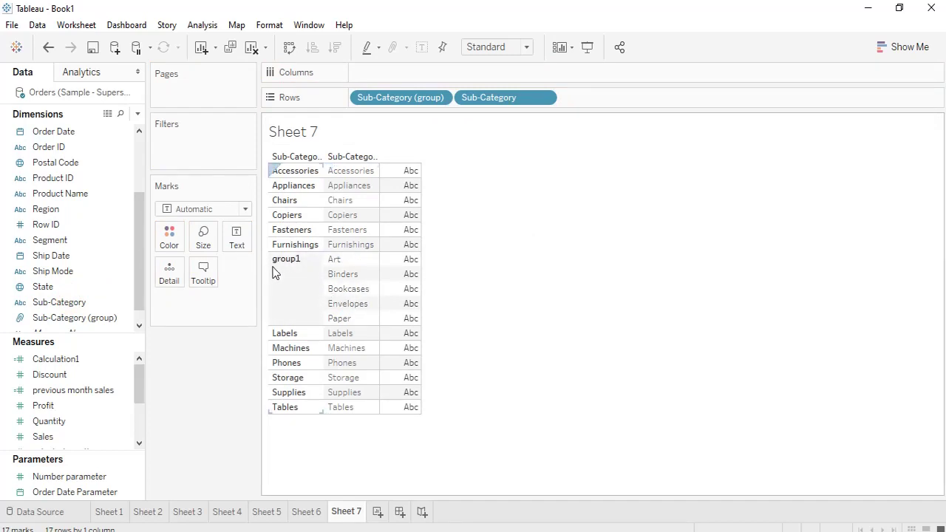
left_click(307, 511)
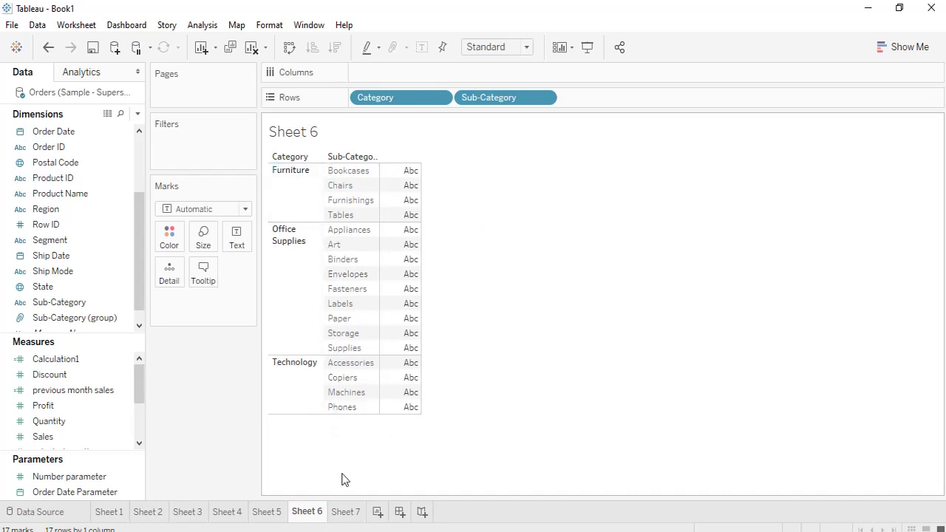
left_click(346, 512)
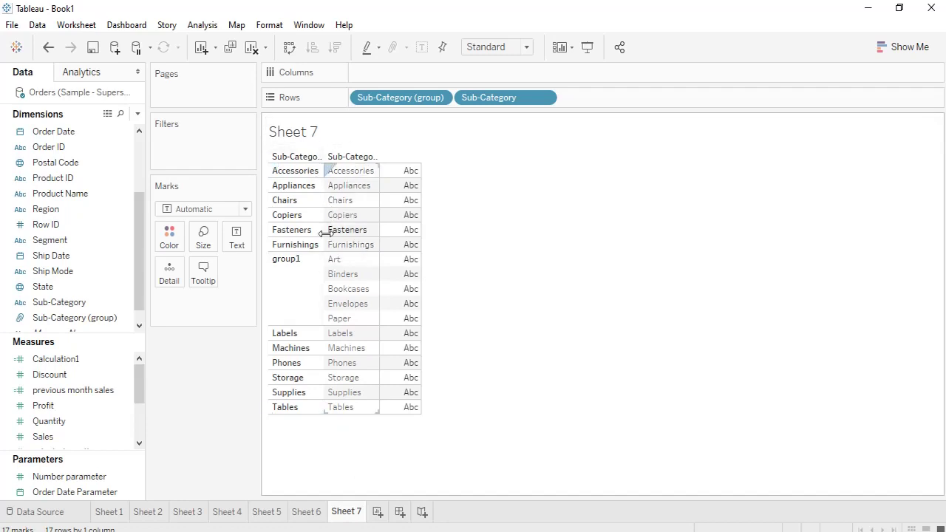
- Edit the Sub-Category (group) field to include an Other group for all ungrouped members
left_click(67, 318)
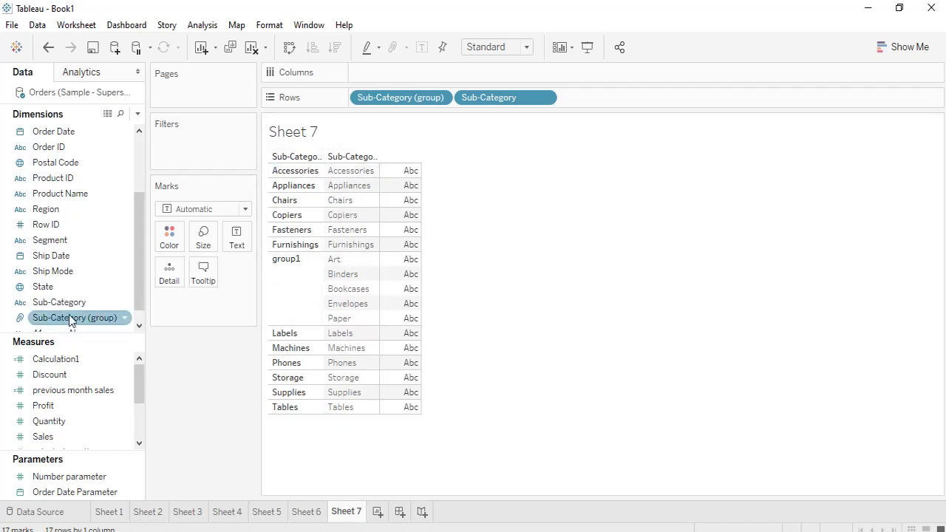
right_click(70, 319)
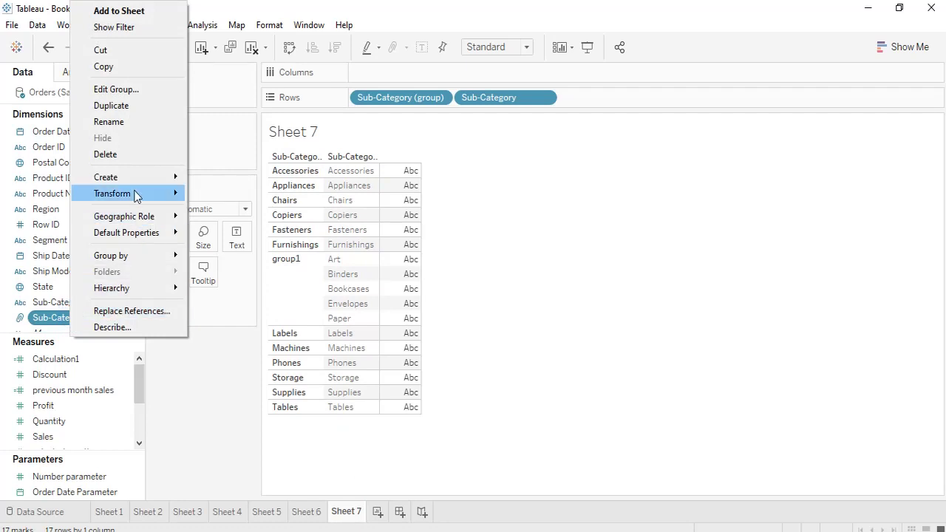
left_click(141, 89)
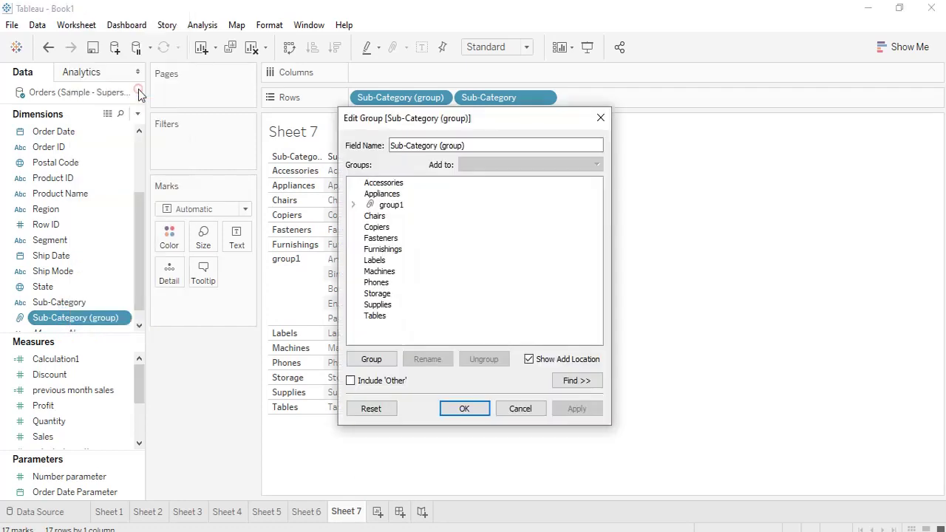
left_click(389, 382)
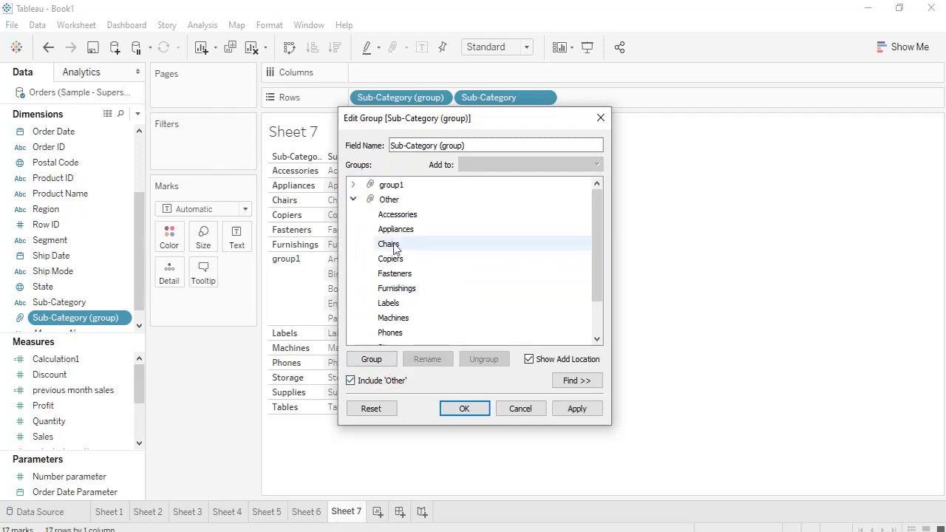
left_click(353, 200)
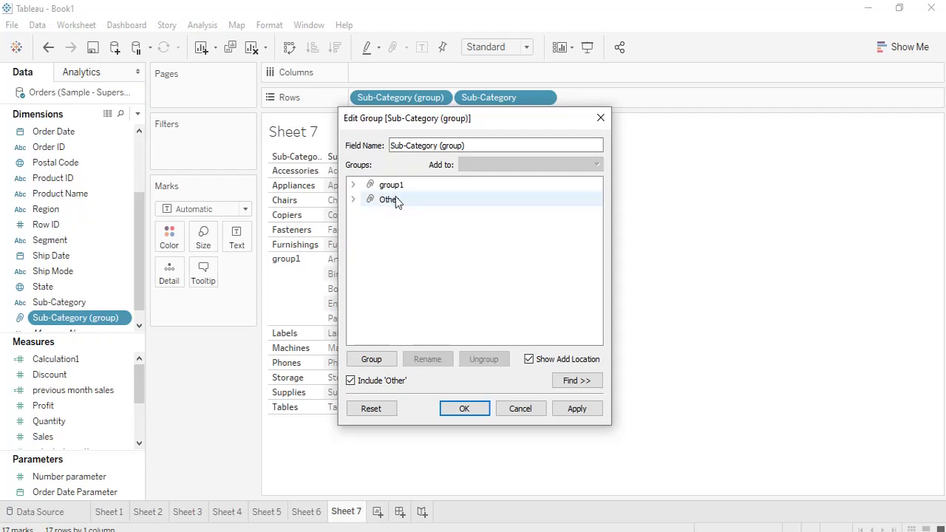
left_click(396, 199)
right_click(396, 200)
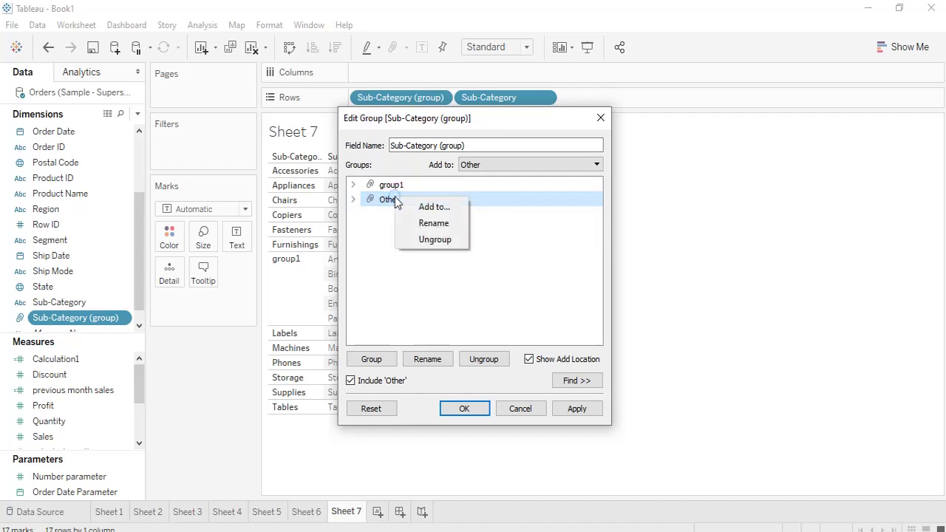
left_click(441, 224)
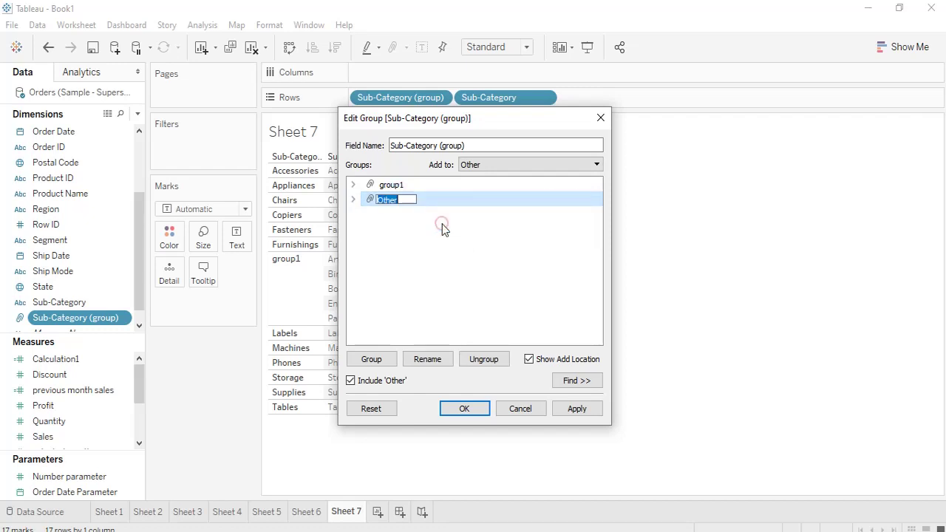
left_click(418, 245)
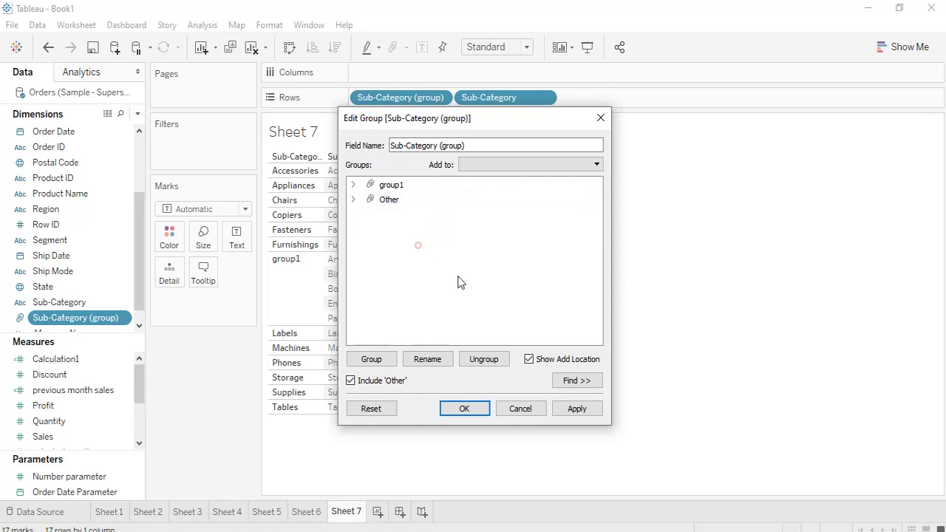
- Apply the Other grouping and save the edited Sub-Category (group) field
left_click(571, 410)
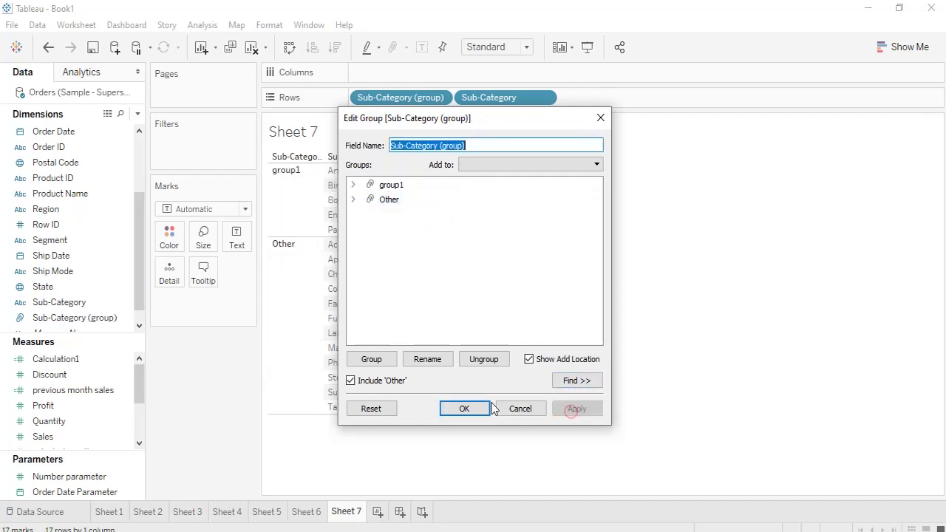
left_click(483, 411)
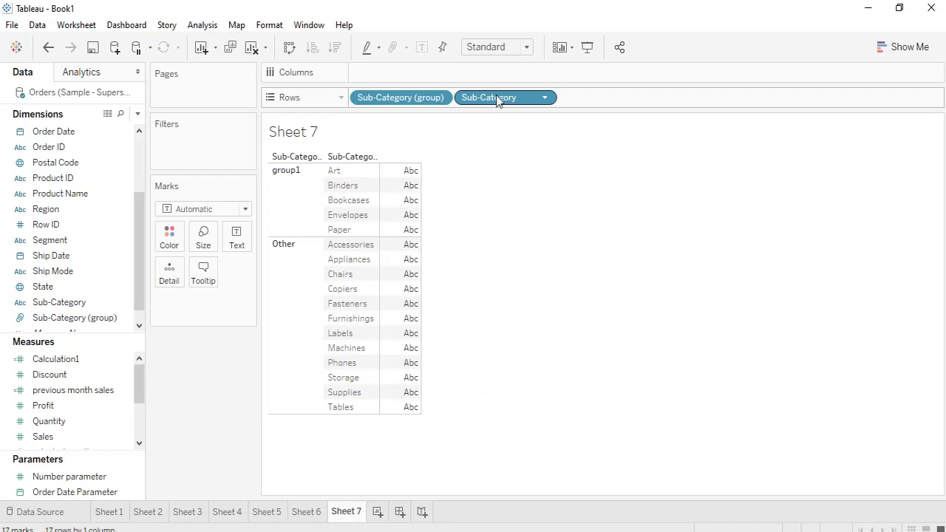
- Remove Sub-Category from the rows of Sheet 7 and show the sum of Sales for each group
left_click_drag(496, 99, 561, 208)
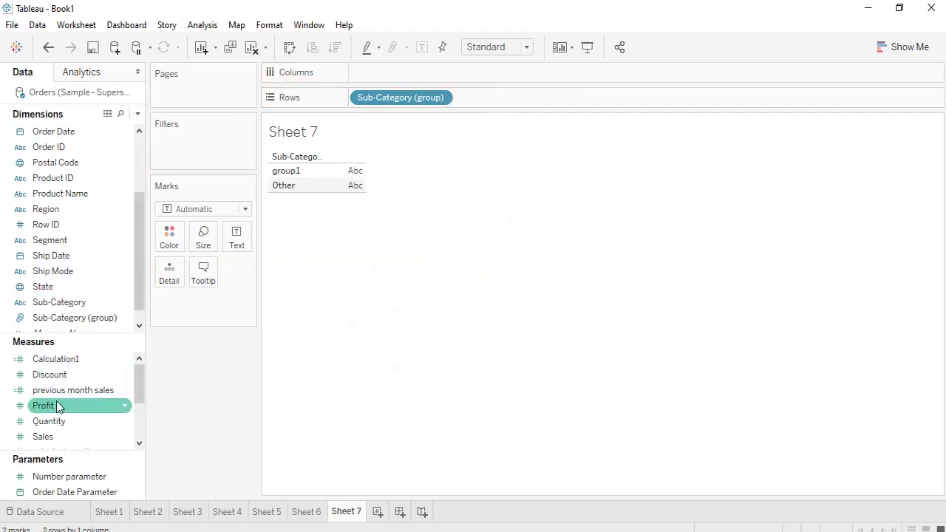
double_click(57, 435)
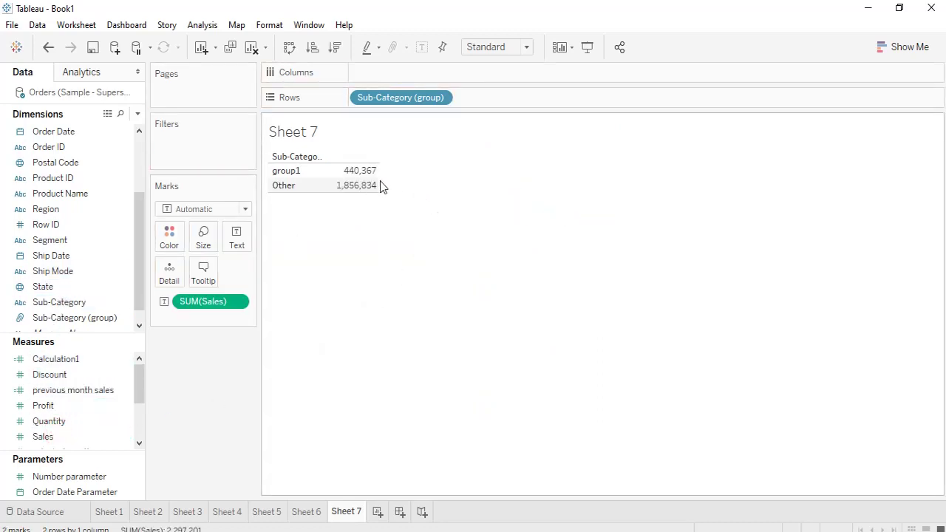
left_click(307, 158)
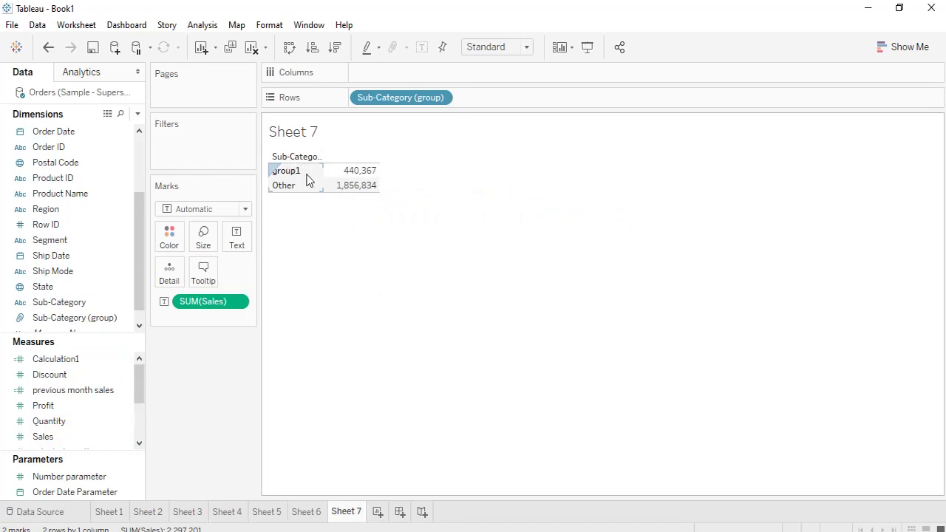
left_click(279, 197)
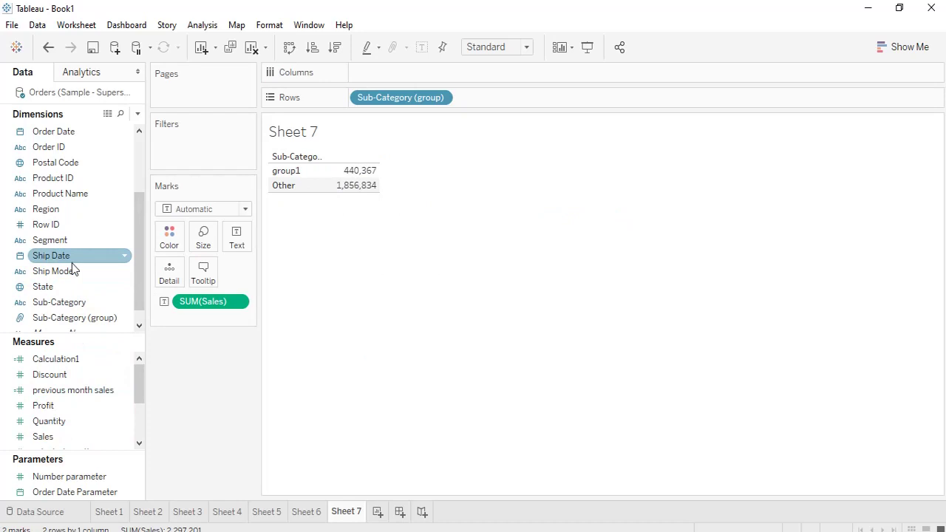
- Ungroup Binders, Bookcases, Envelopes and Paper from group1 in the Sub-Category (group) field and save the change
right_click(99, 319)
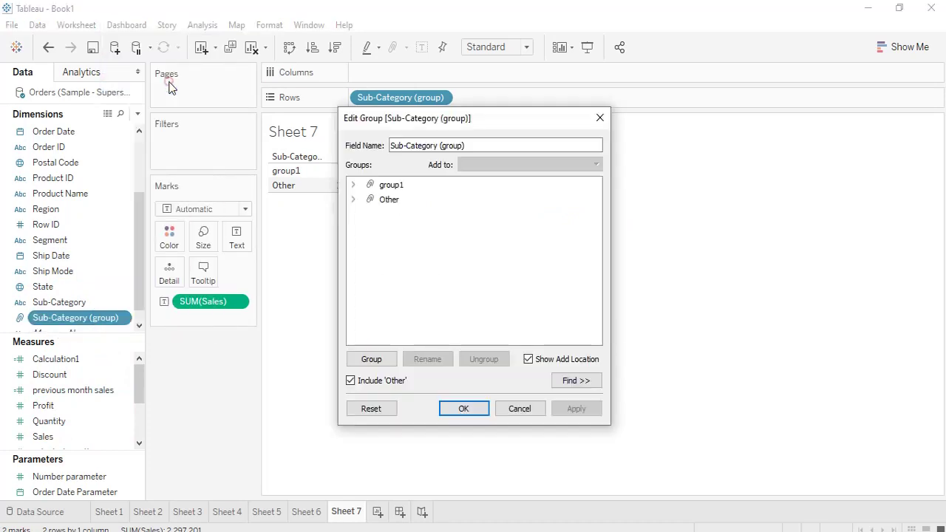
left_click(353, 184)
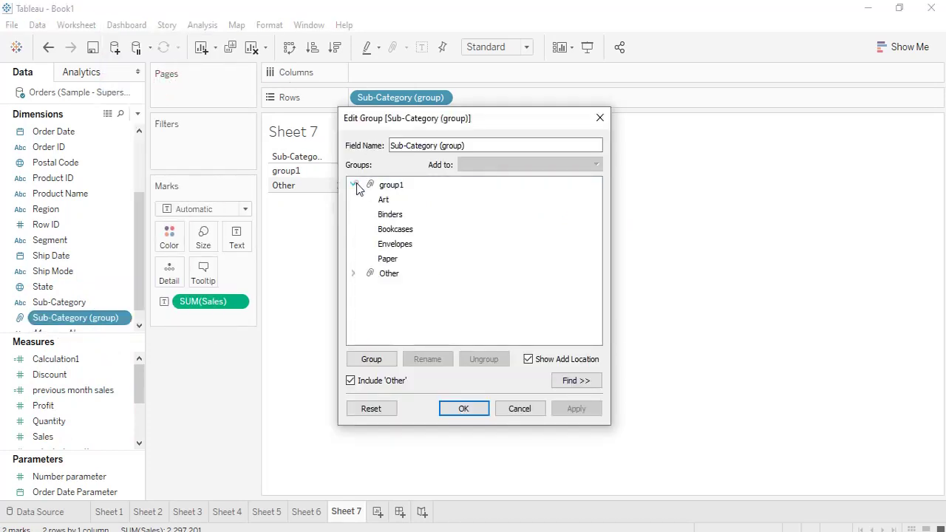
left_click(399, 214)
left_click(400, 231, "ctrl")
left_click(399, 244, "ctrl")
left_click(391, 260, "ctrl")
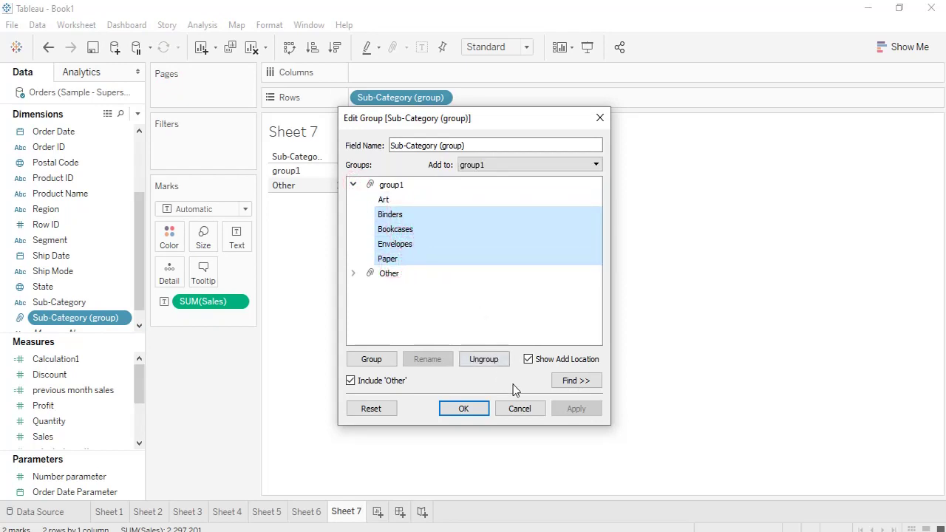
left_click(488, 365)
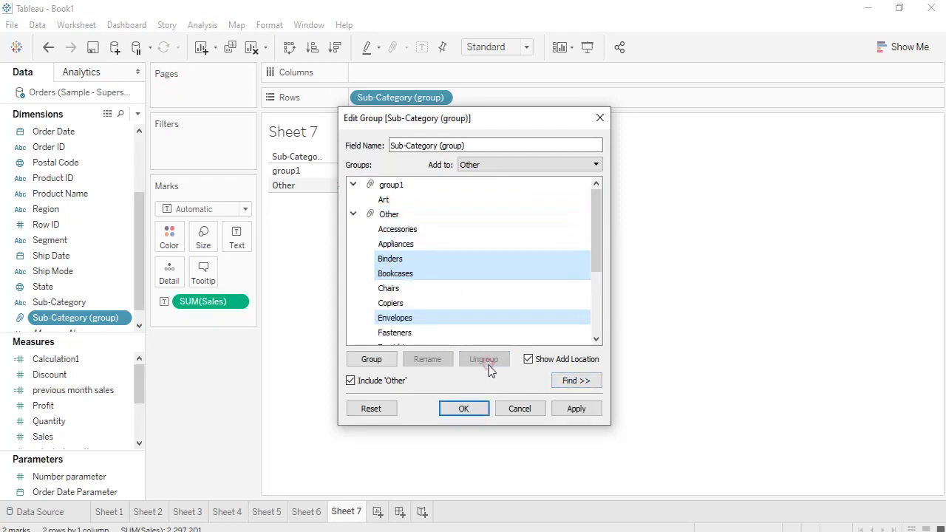
left_click(576, 409)
left_click(464, 408)
- Add Sub-Category to the rows to check the members of each group, and remove it again
left_click_drag(58, 302, 557, 99)
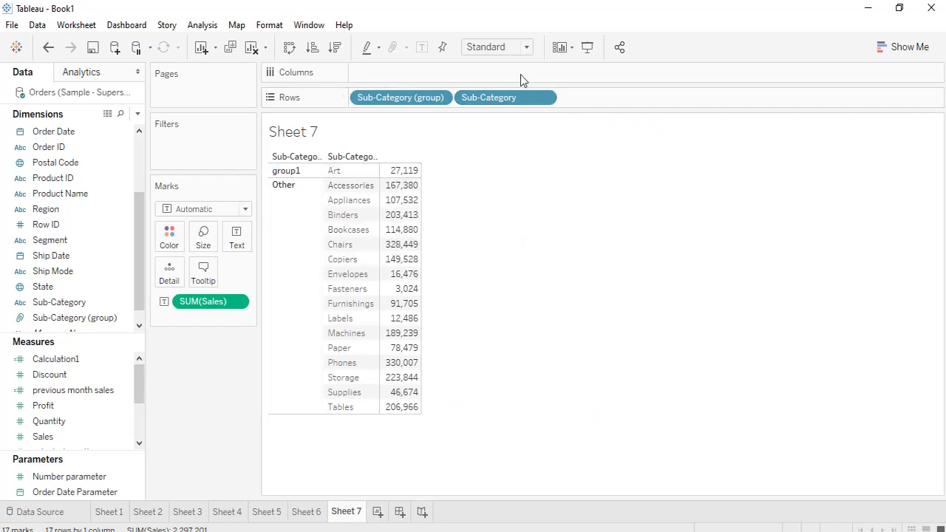
left_click_drag(503, 108, 142, 167)
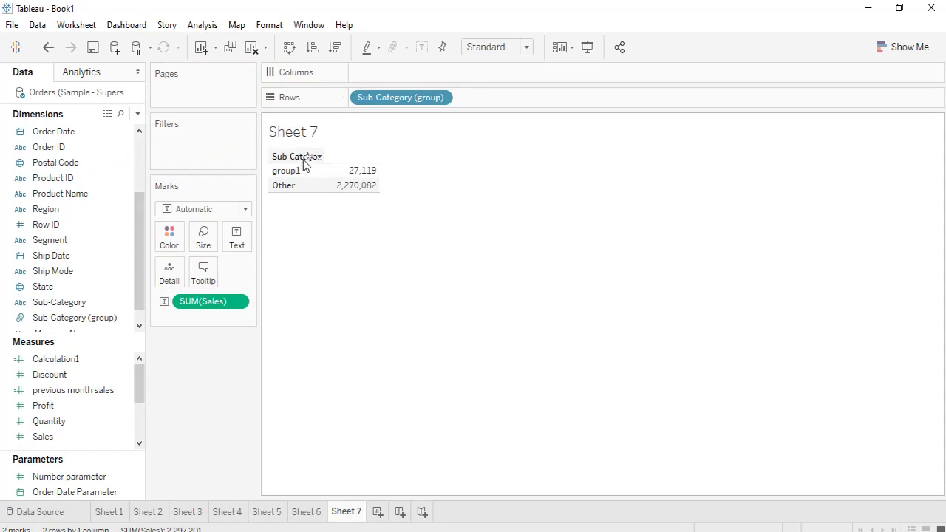
mouse_move(355, 189)
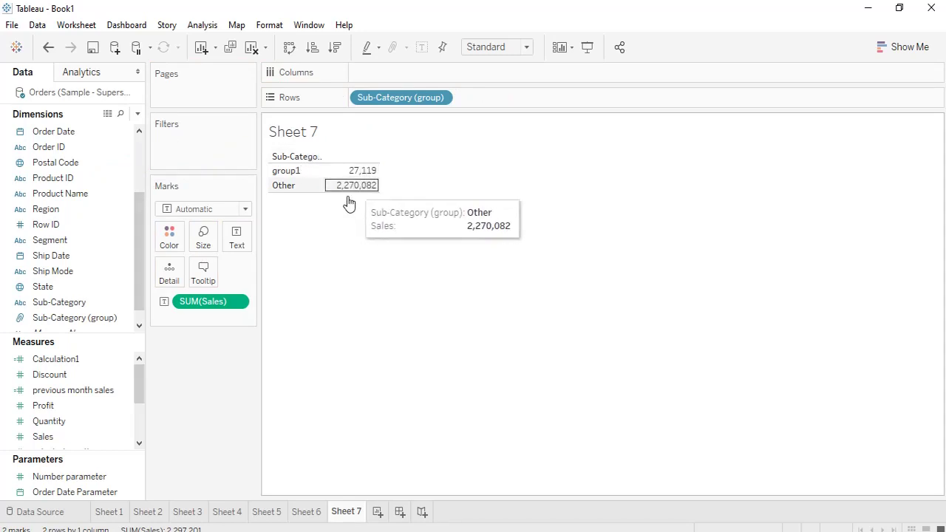
left_click_drag(139, 254, 142, 290)
left_click(70, 303)
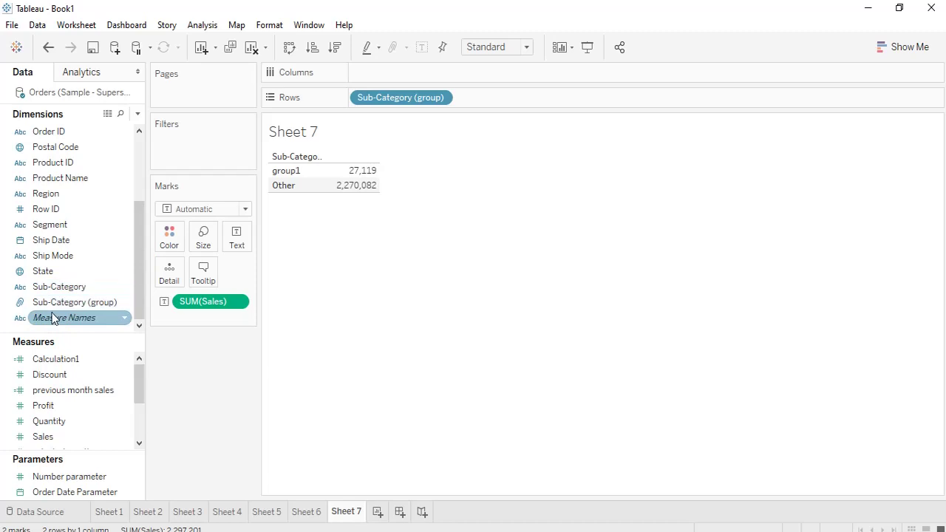
right_click(101, 307)
left_click(374, 301)
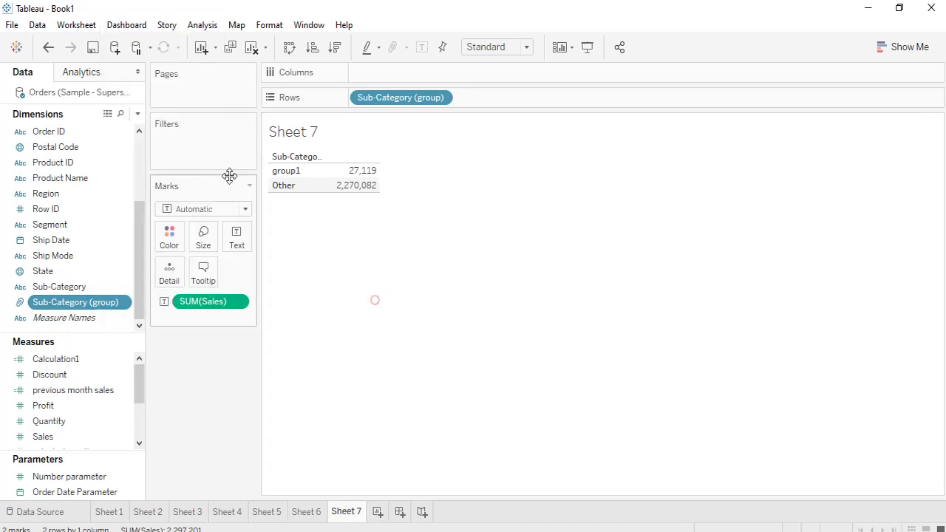
- View the underlying Orders data sorted by Sub-Category and by Sub-Category (group), check which rows belong to group1, and close it
left_click(107, 113)
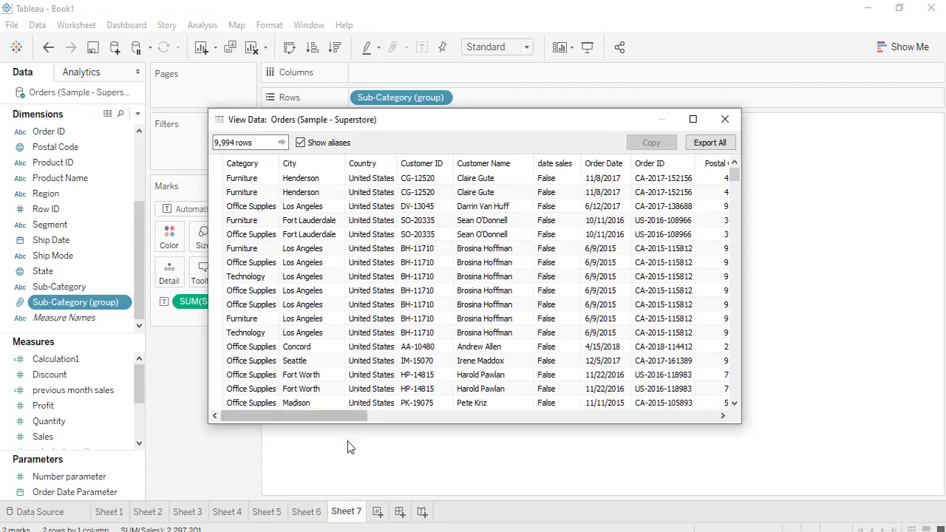
left_click_drag(357, 416, 613, 393)
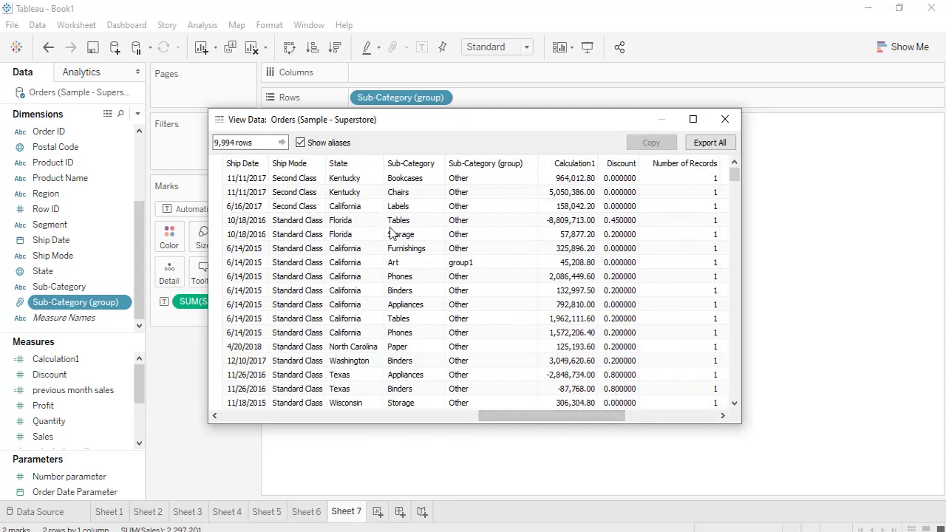
left_click(402, 165)
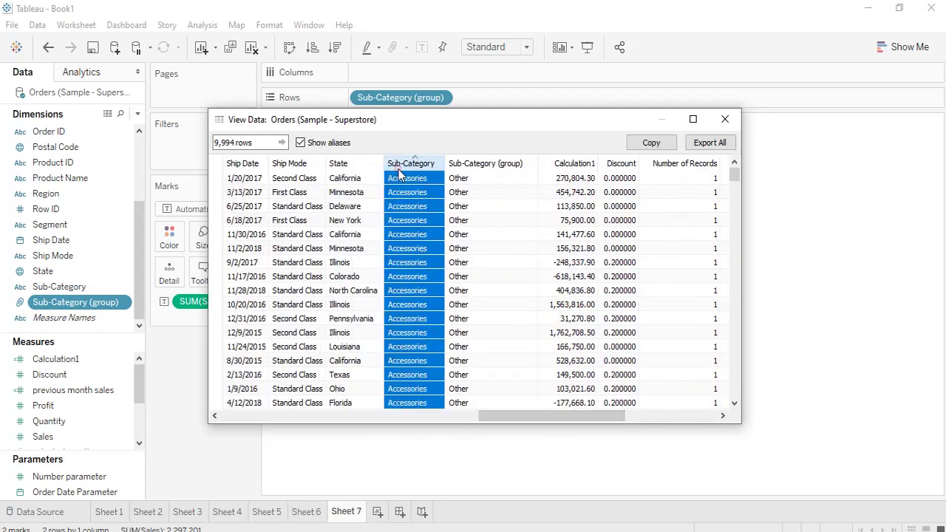
left_click(484, 163)
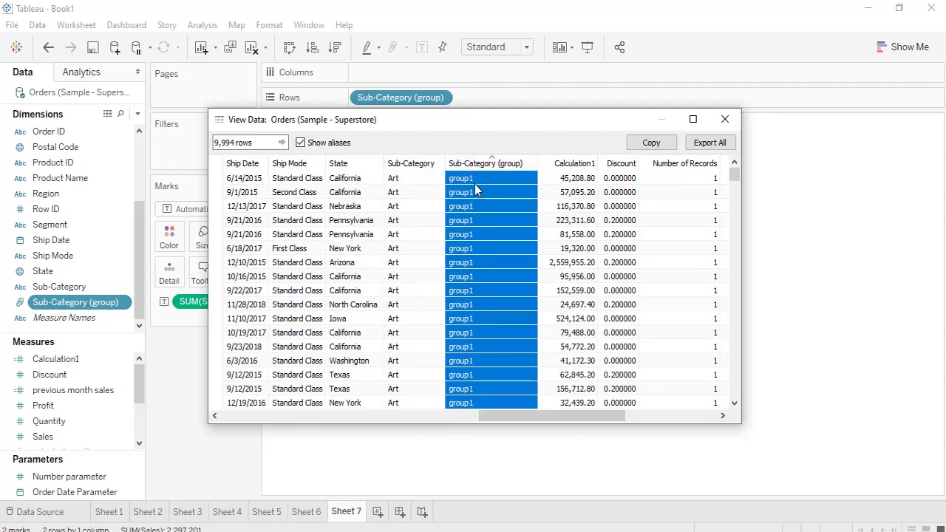
scroll(474, 188, "down", 10)
scroll(475, 199, "down", 10)
scroll(474, 199, "down", 1)
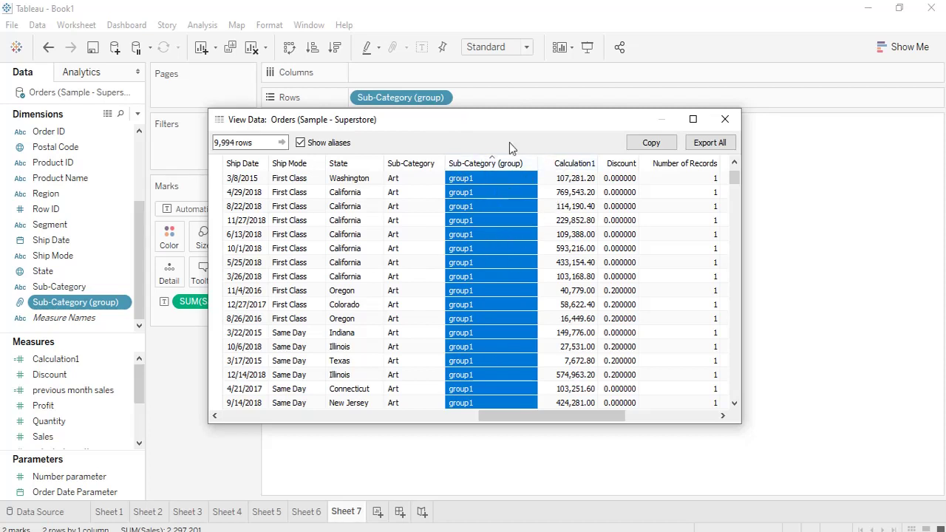
left_click(723, 118)
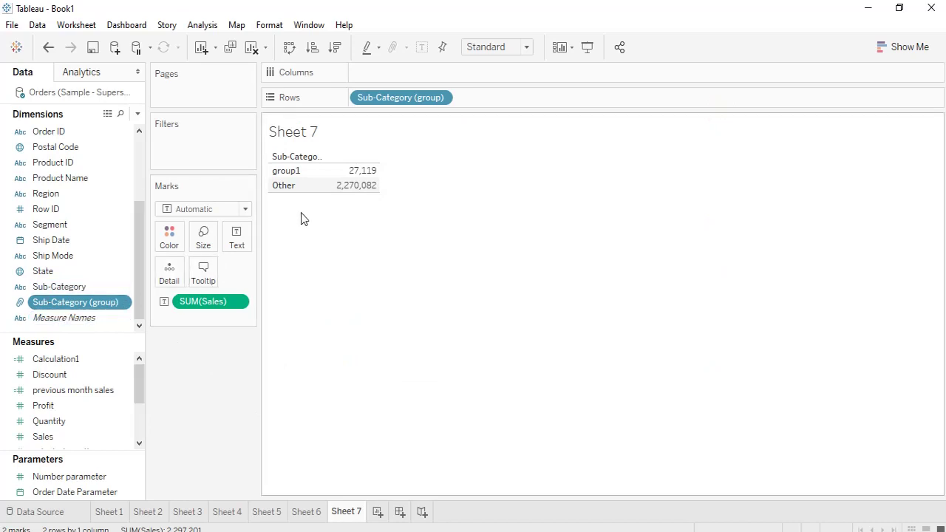
- Create a calculated field from Sub-Category with the formula if [Sub-Category] = 'art' then "group1" else "Other" end
right_click(63, 292)
mouse_move(175, 126)
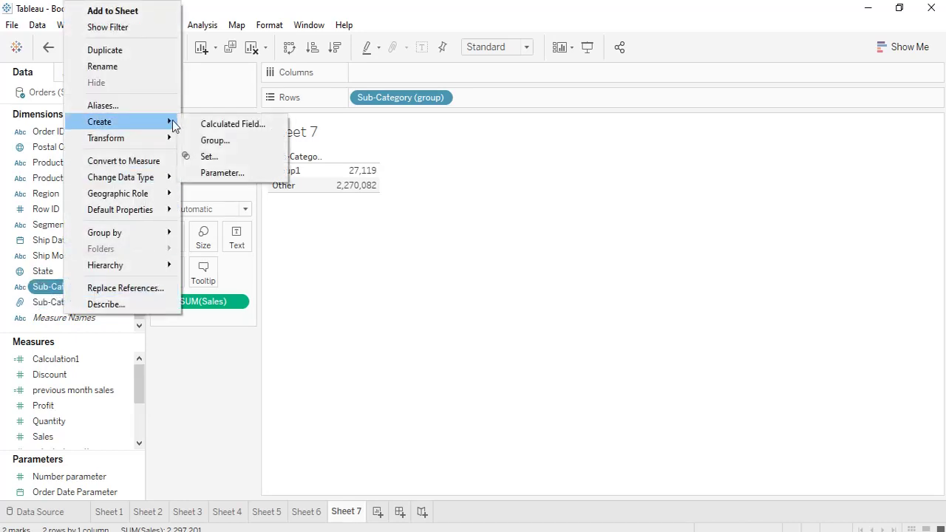
left_click(224, 124)
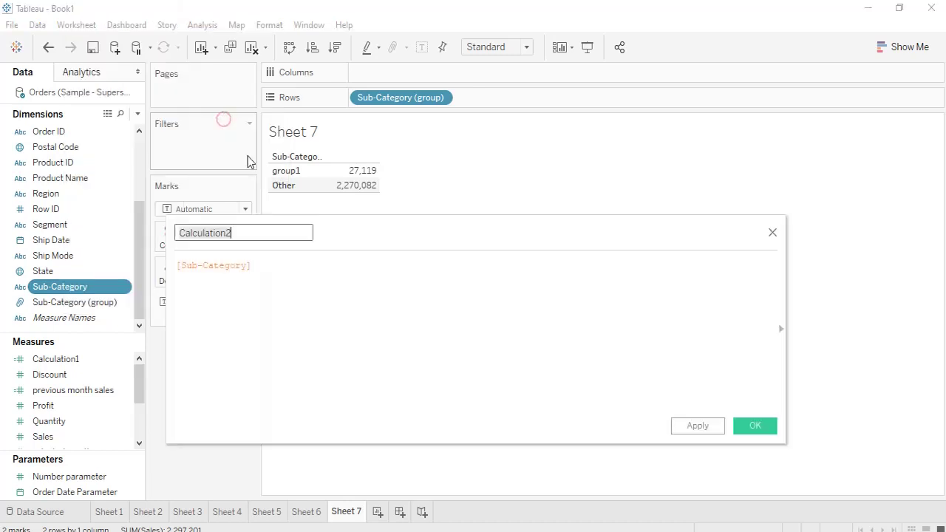
left_click(179, 273)
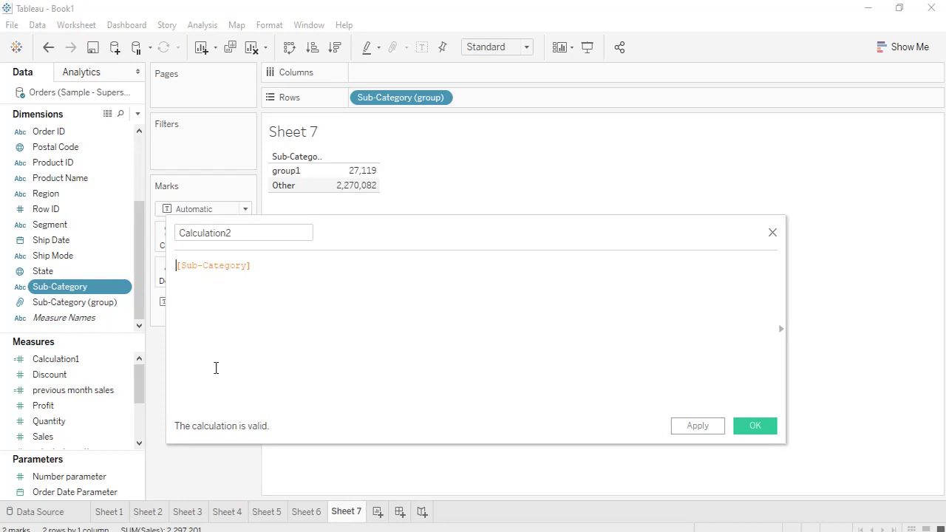
type("if [Sub-Category]")
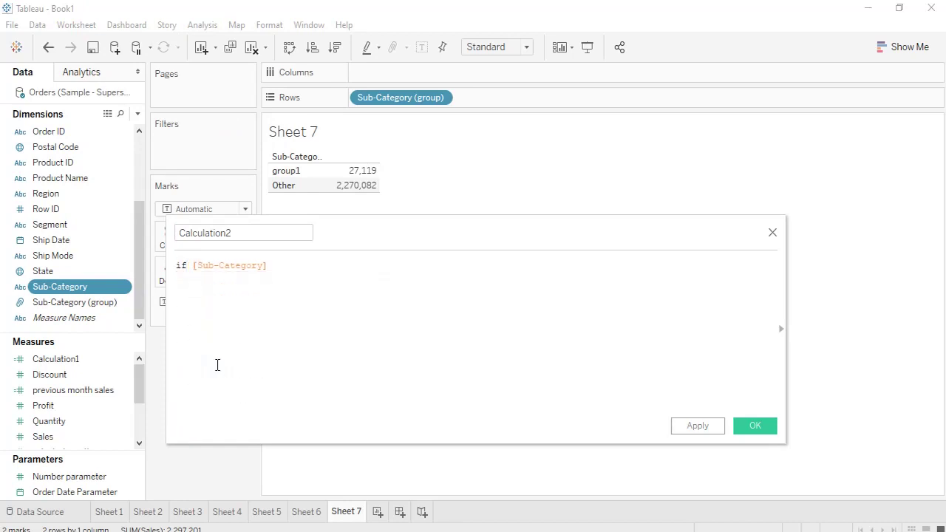
type(" ='art' then \"\"")
key("Left")
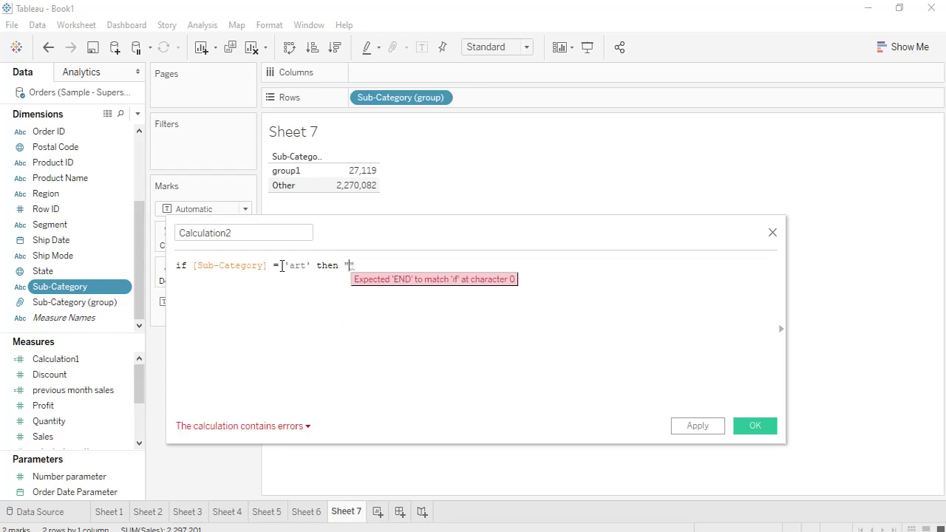
type("group1")
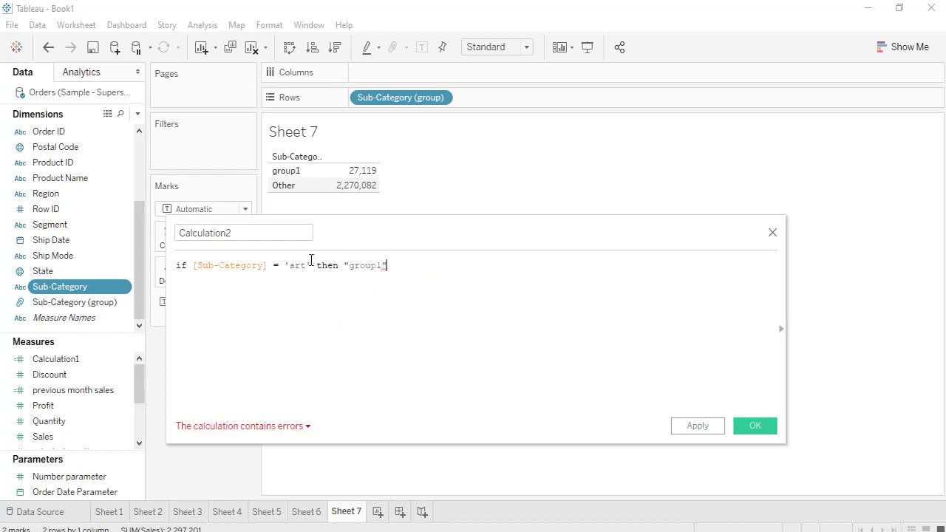
key("Right")
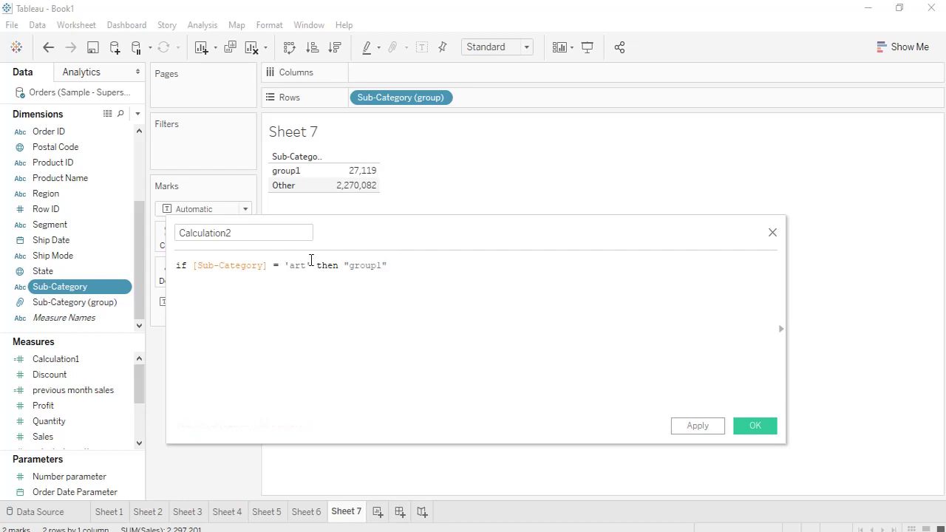
type("else \"Others")
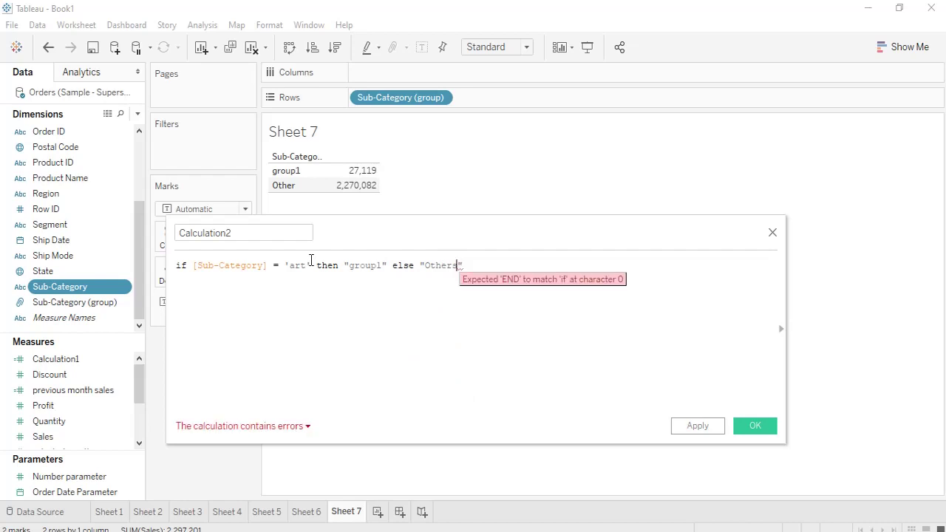
key("BackSpace")
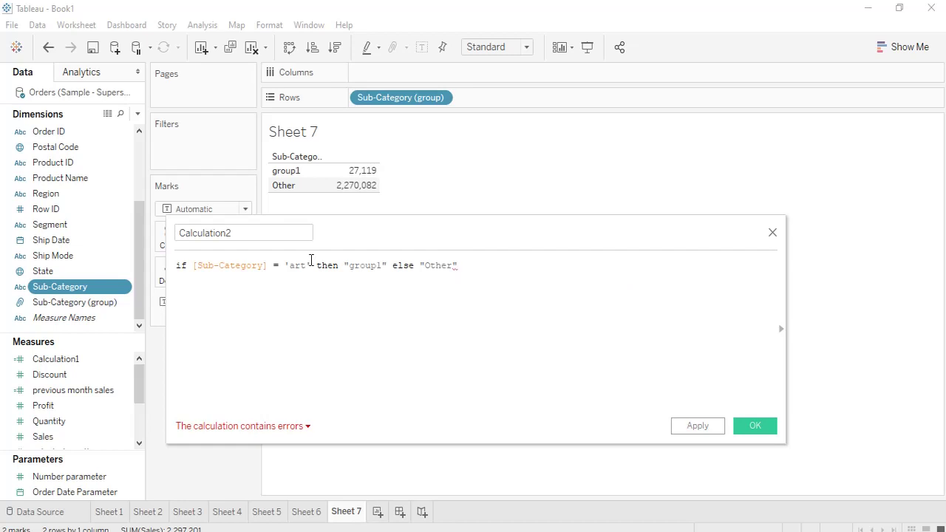
type("end")
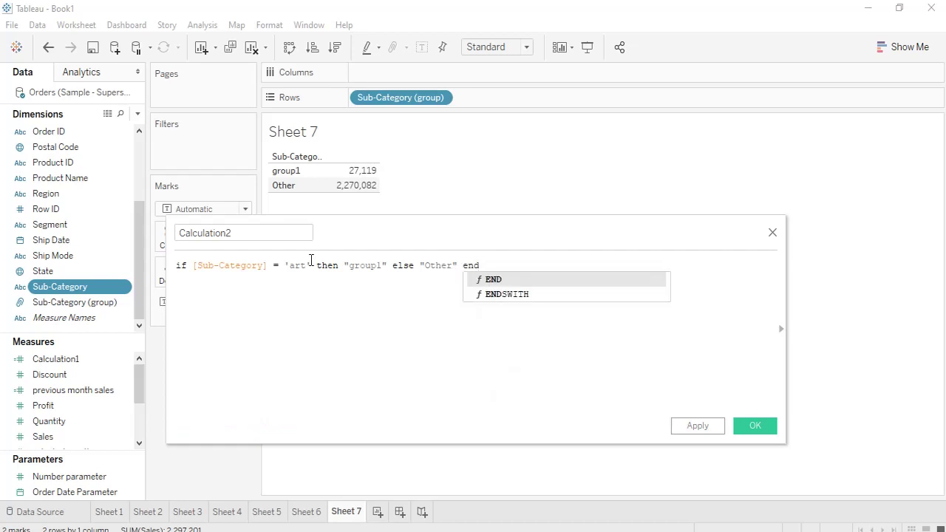
- Name the calculated field Calculation Group, apply it and save it
double_click(201, 237)
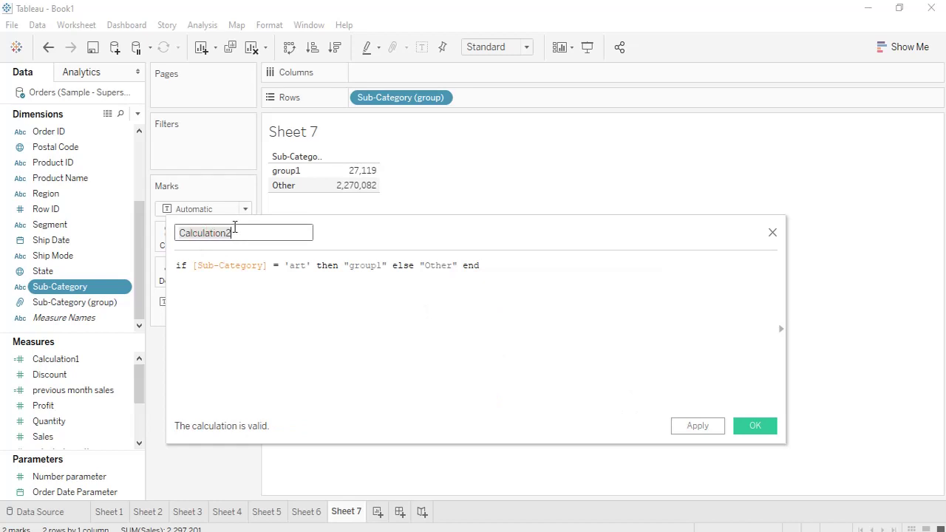
left_click(234, 227)
key("BackSpace")
type("Group")
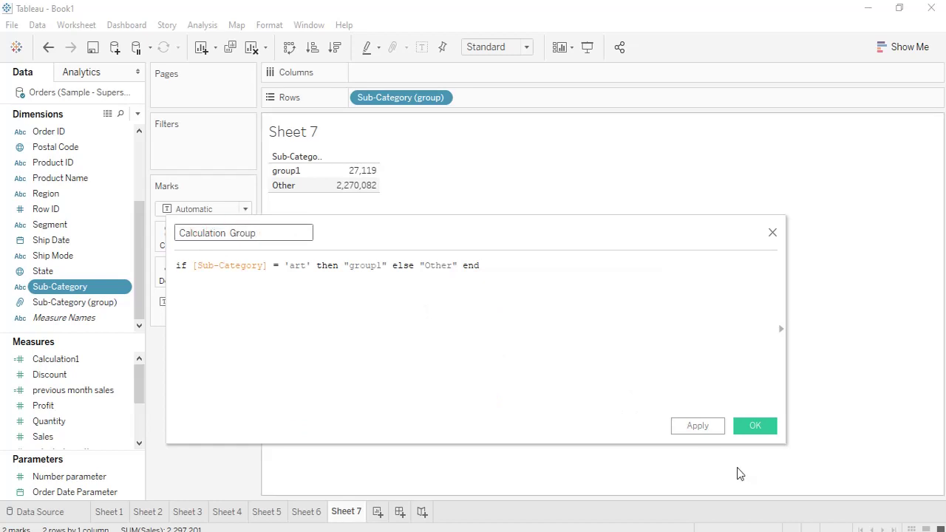
left_click(679, 425)
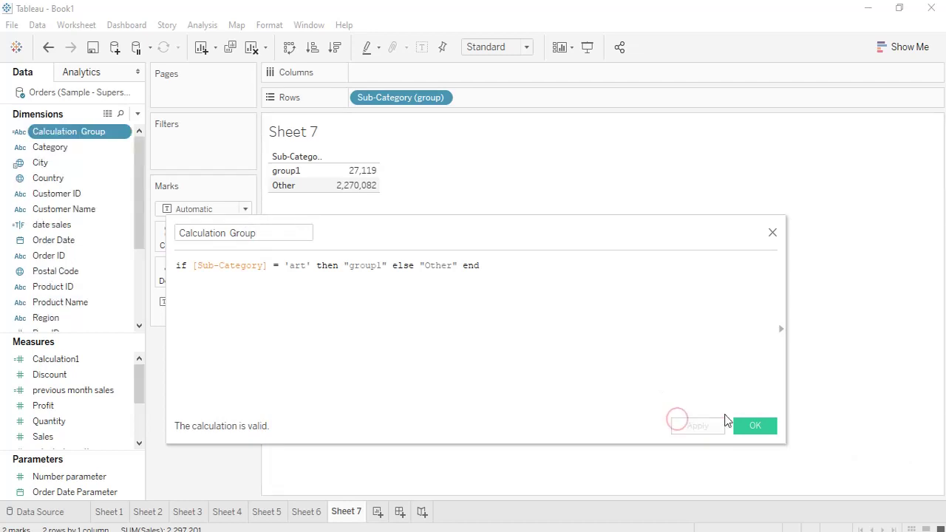
left_click(765, 428)
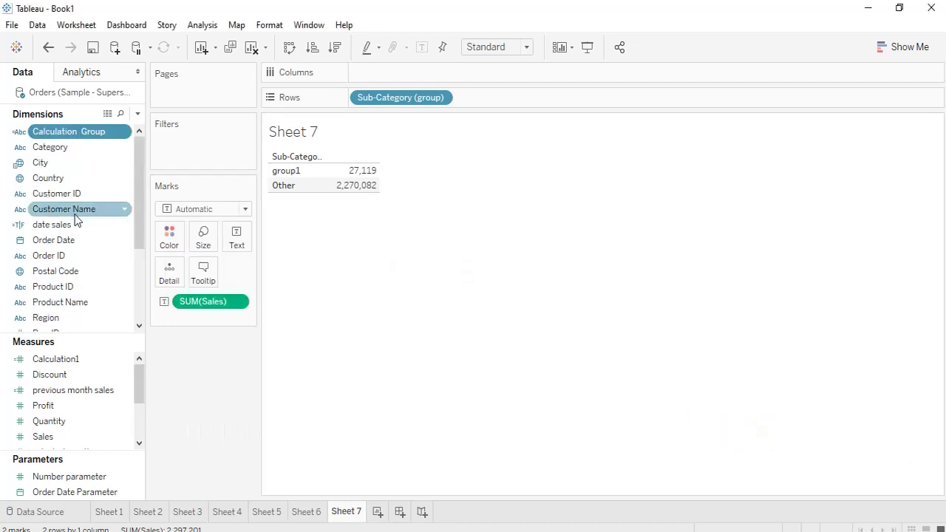
- Replace Sub-Category (group) in the rows of Sheet 7 with Calculation Group followed by Sub-Category
left_click_drag(87, 131, 528, 95)
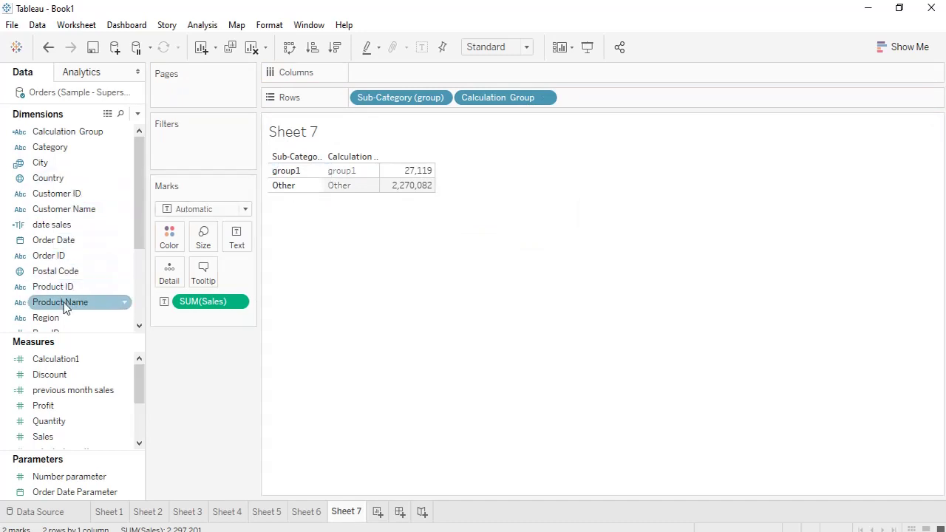
scroll(63, 310, "down", 3)
left_click_drag(80, 288, 680, 104)
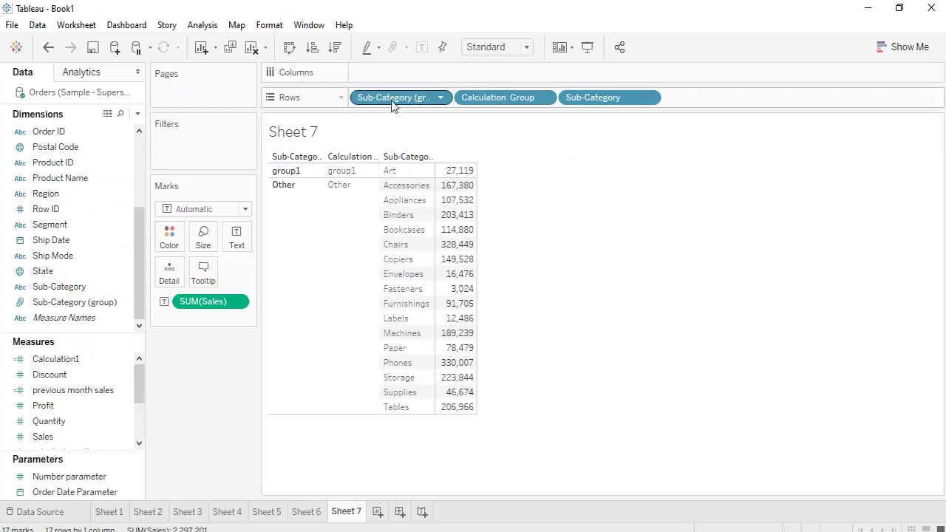
left_click_drag(393, 104, 56, 199)
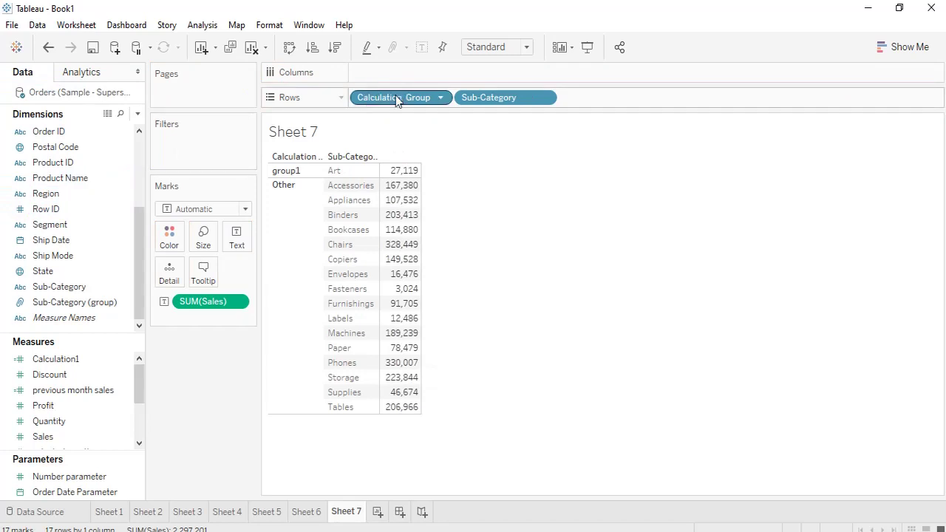
mouse_move(413, 175)
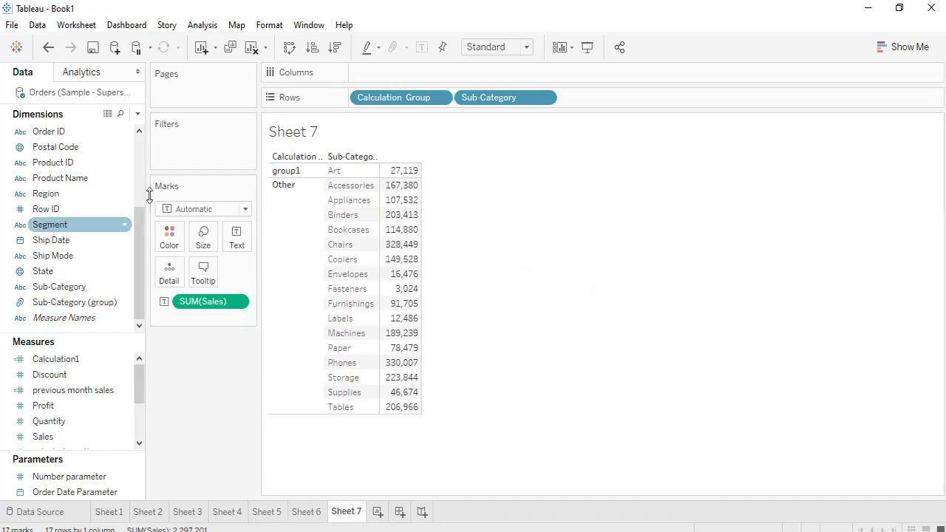
- Create Sheet 8 with a scatter plot of the sum of Profit against the sum of Sales, detailed by State
left_click(55, 242)
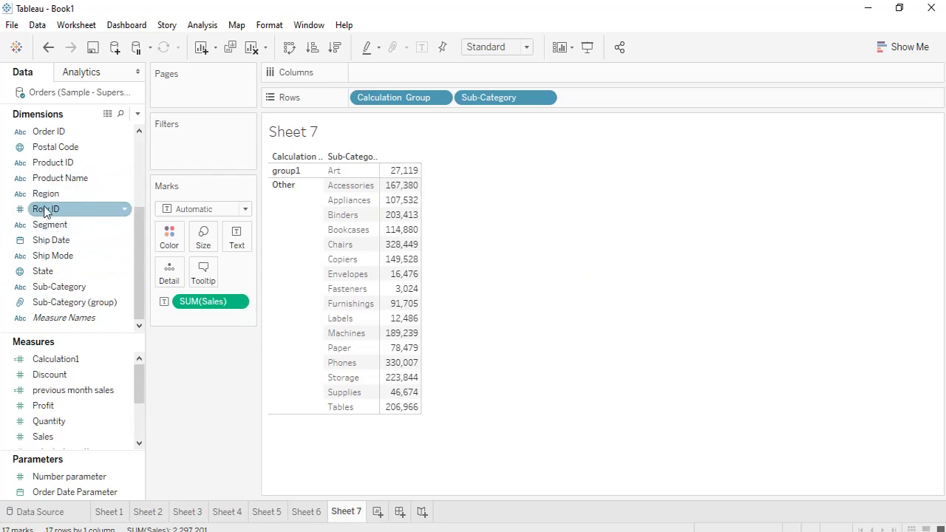
left_click_drag(46, 212, 377, 520)
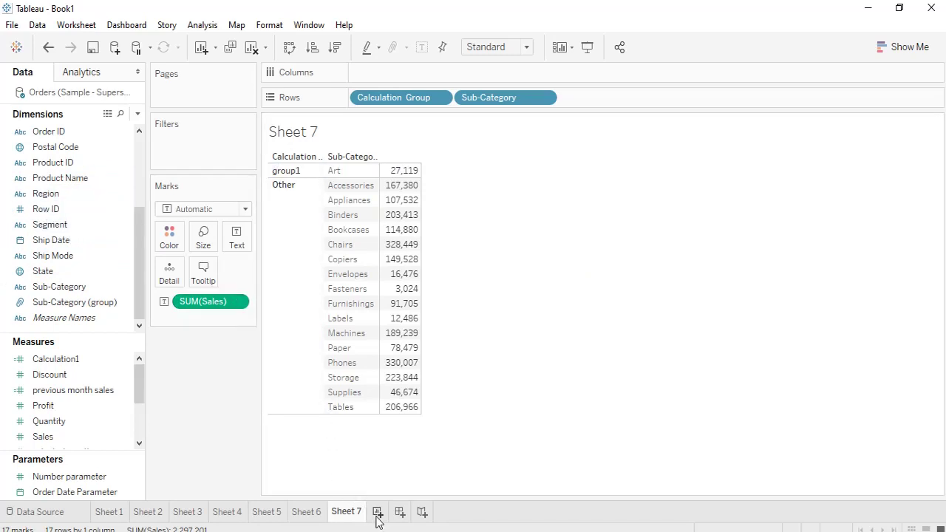
left_click(378, 515)
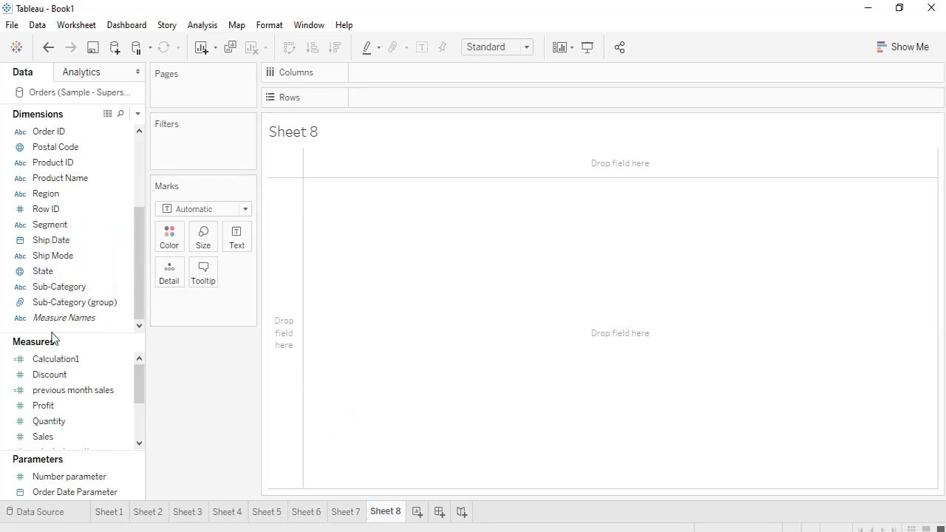
double_click(61, 406)
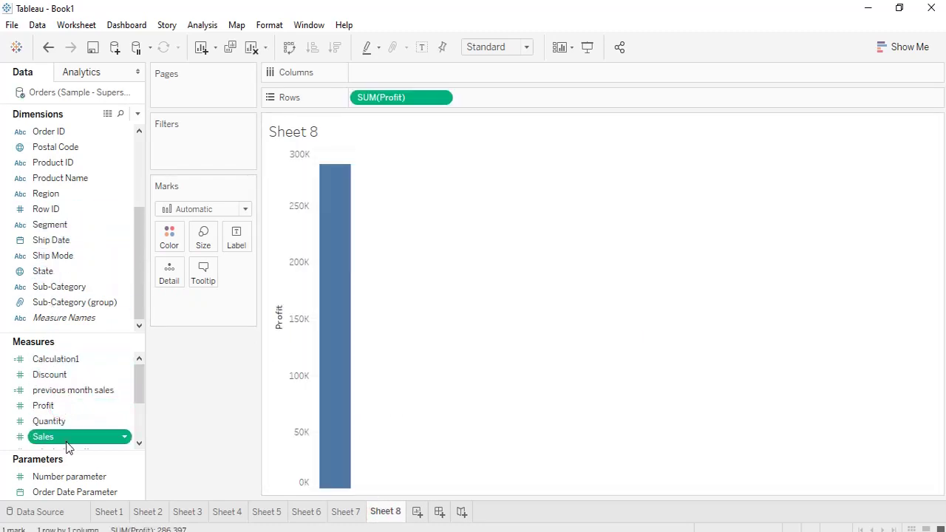
double_click(65, 439)
left_click_drag(51, 271, 174, 275)
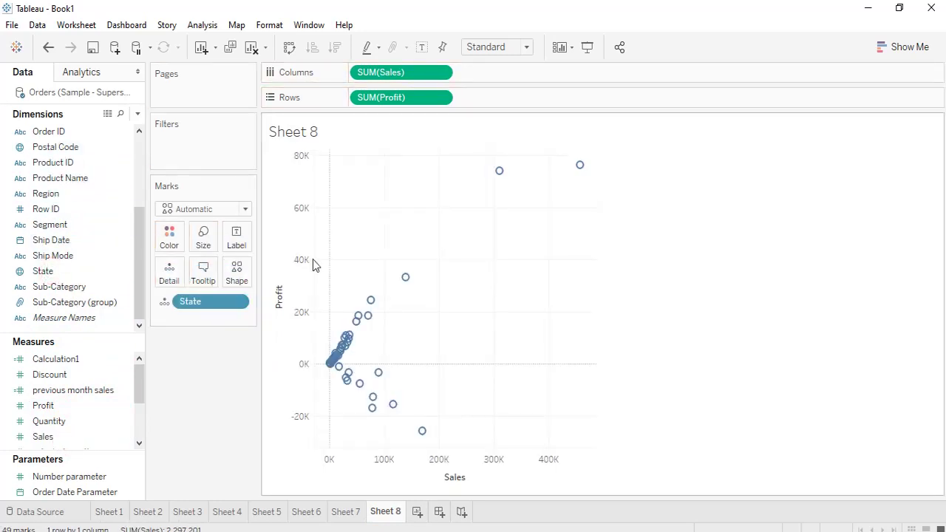
- Select the cluster of state marks with profit between about 5K and 35K and group them as State (group)
left_click_drag(359, 245, 355, 318)
left_click_drag(333, 266, 429, 353)
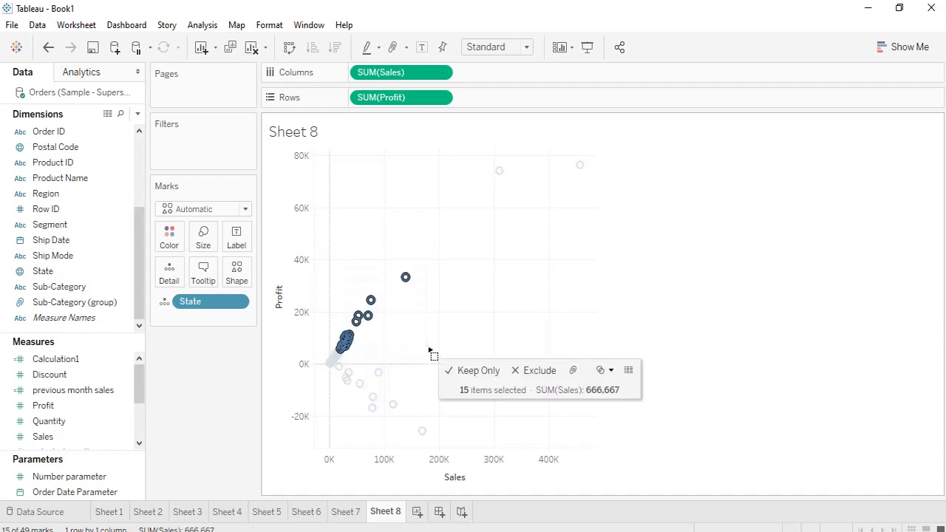
right_click(364, 297)
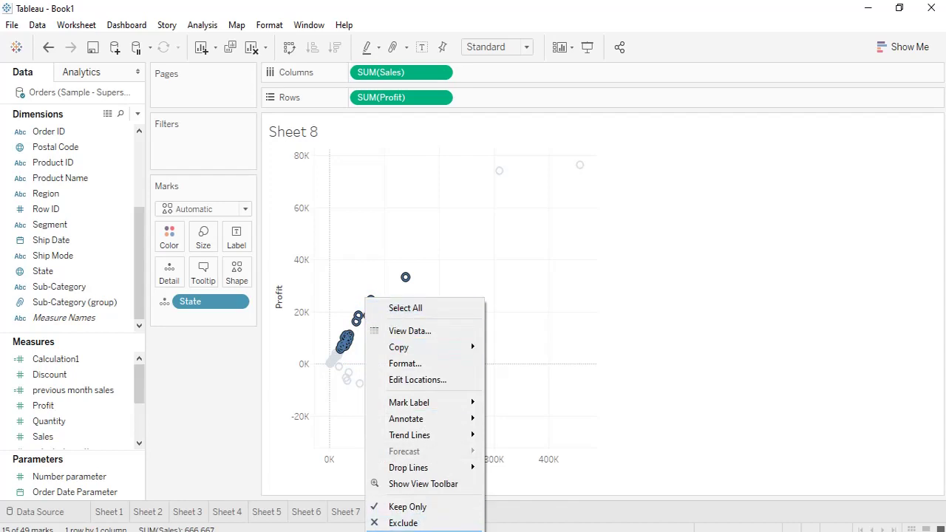
key("Escape")
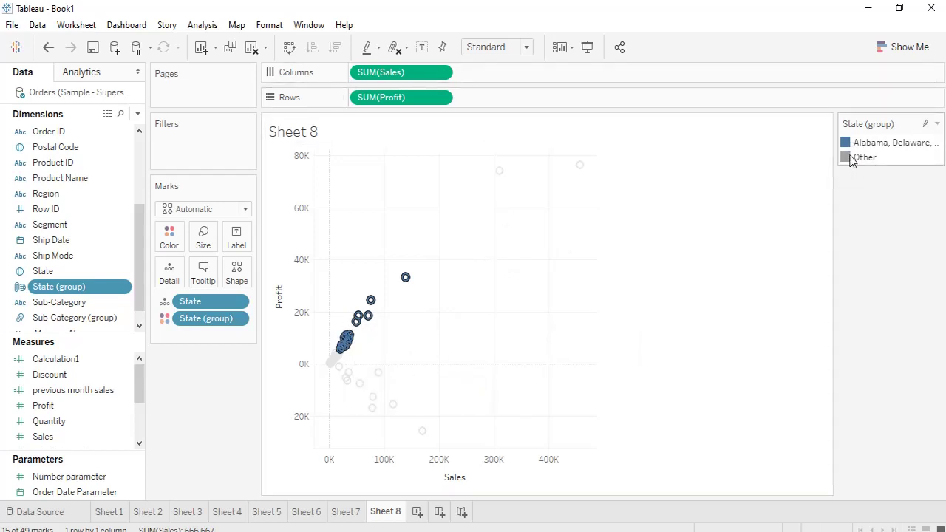
- Clear the mark selection in the scatter plot and create a hierarchy named Sub-Category from the Sub-Category dimension
left_click(655, 232)
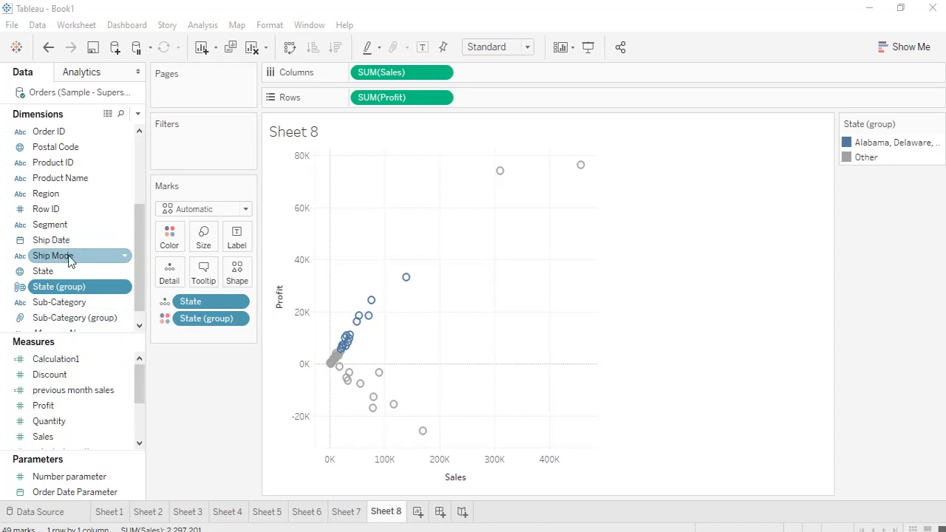
scroll(69, 255, "down", 1)
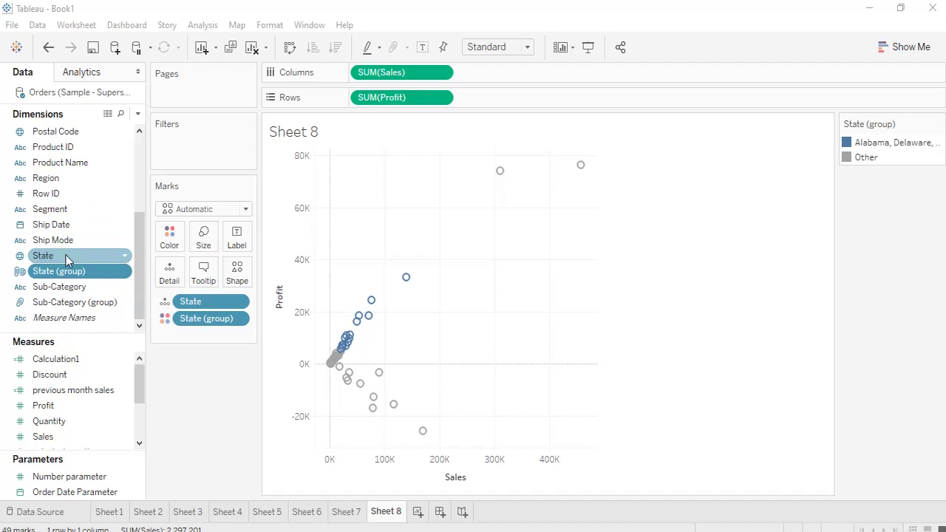
left_click(93, 293)
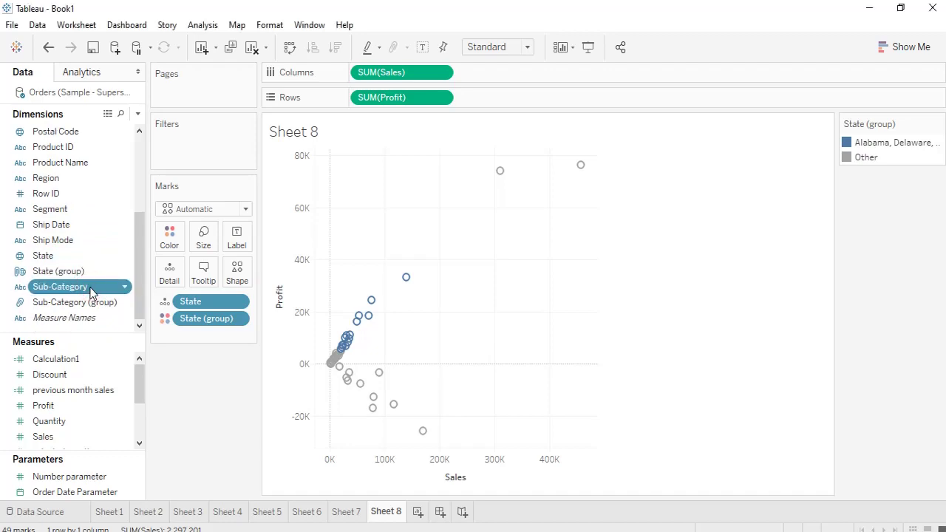
right_click(91, 293)
mouse_move(194, 270)
left_click(250, 268)
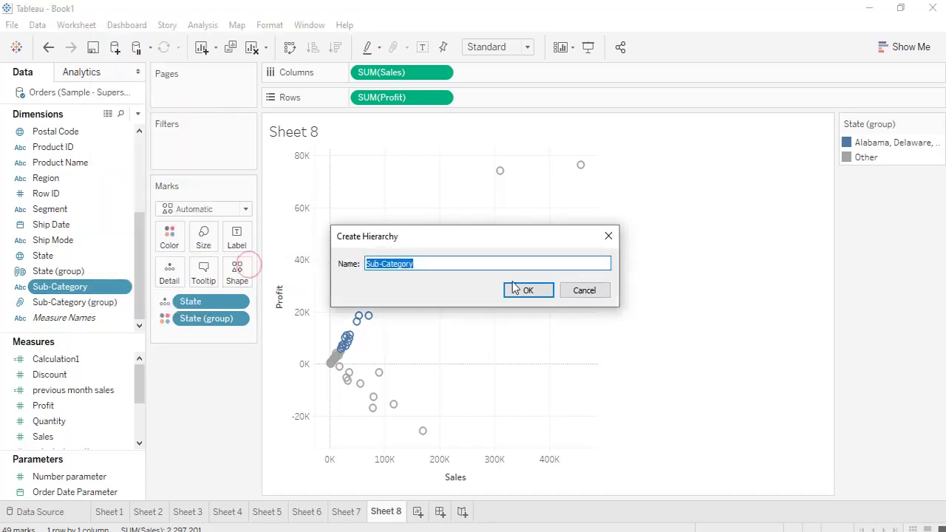
left_click(541, 290)
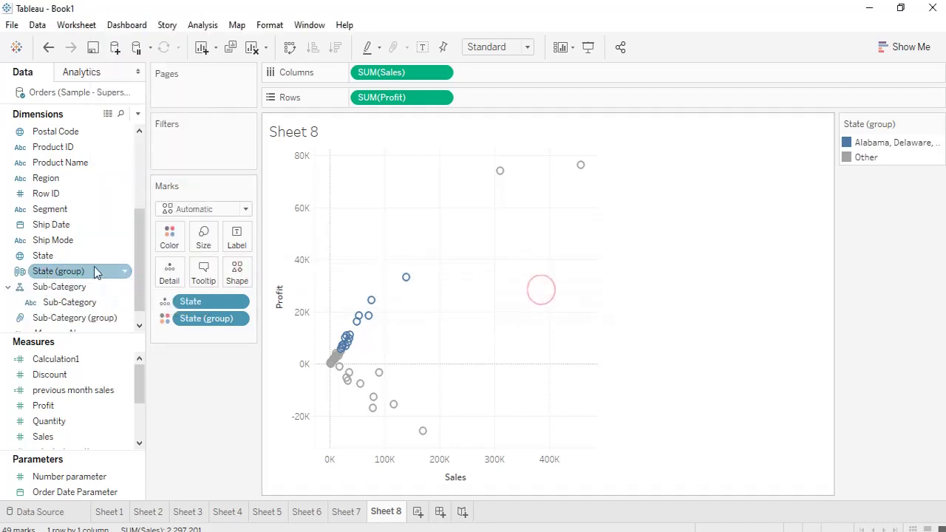
- Add the Category dimension to the existing Sub-Category hierarchy
scroll(81, 214, "up", 3)
right_click(89, 148)
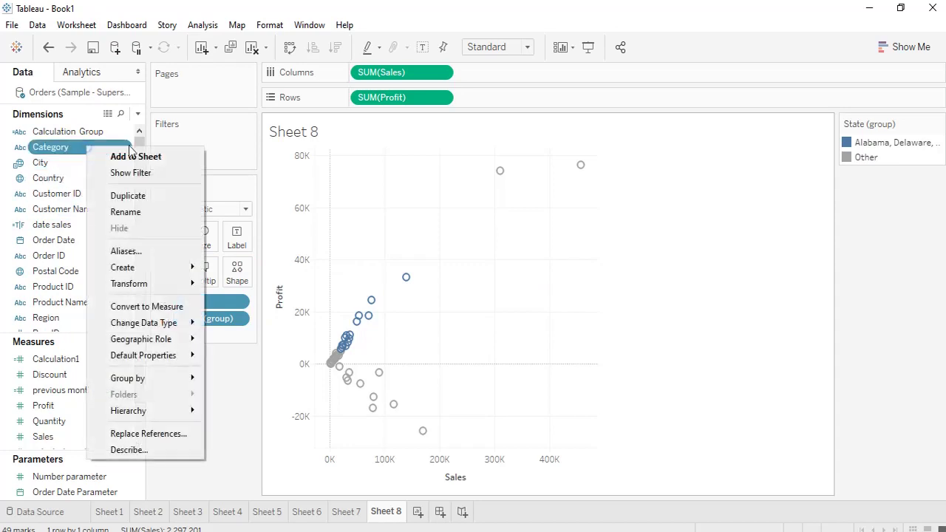
mouse_move(160, 413)
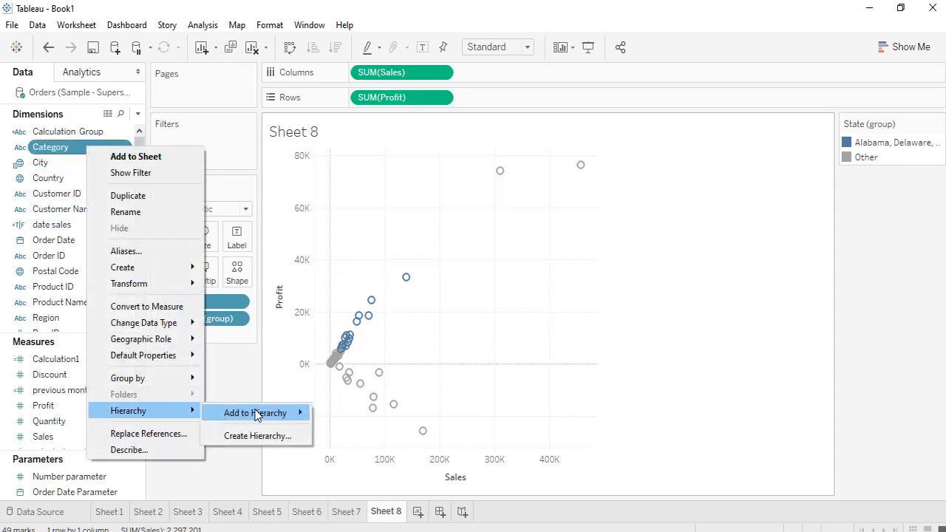
mouse_move(256, 412)
left_click(351, 416)
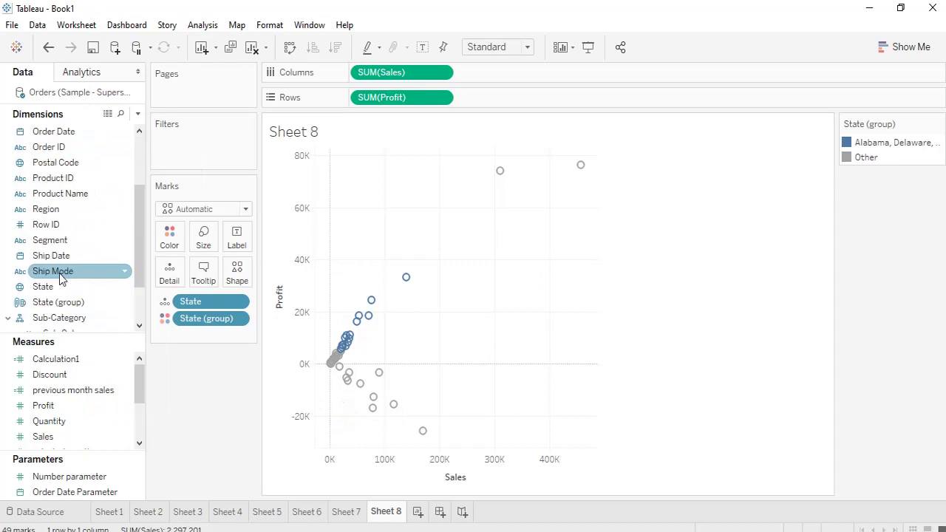